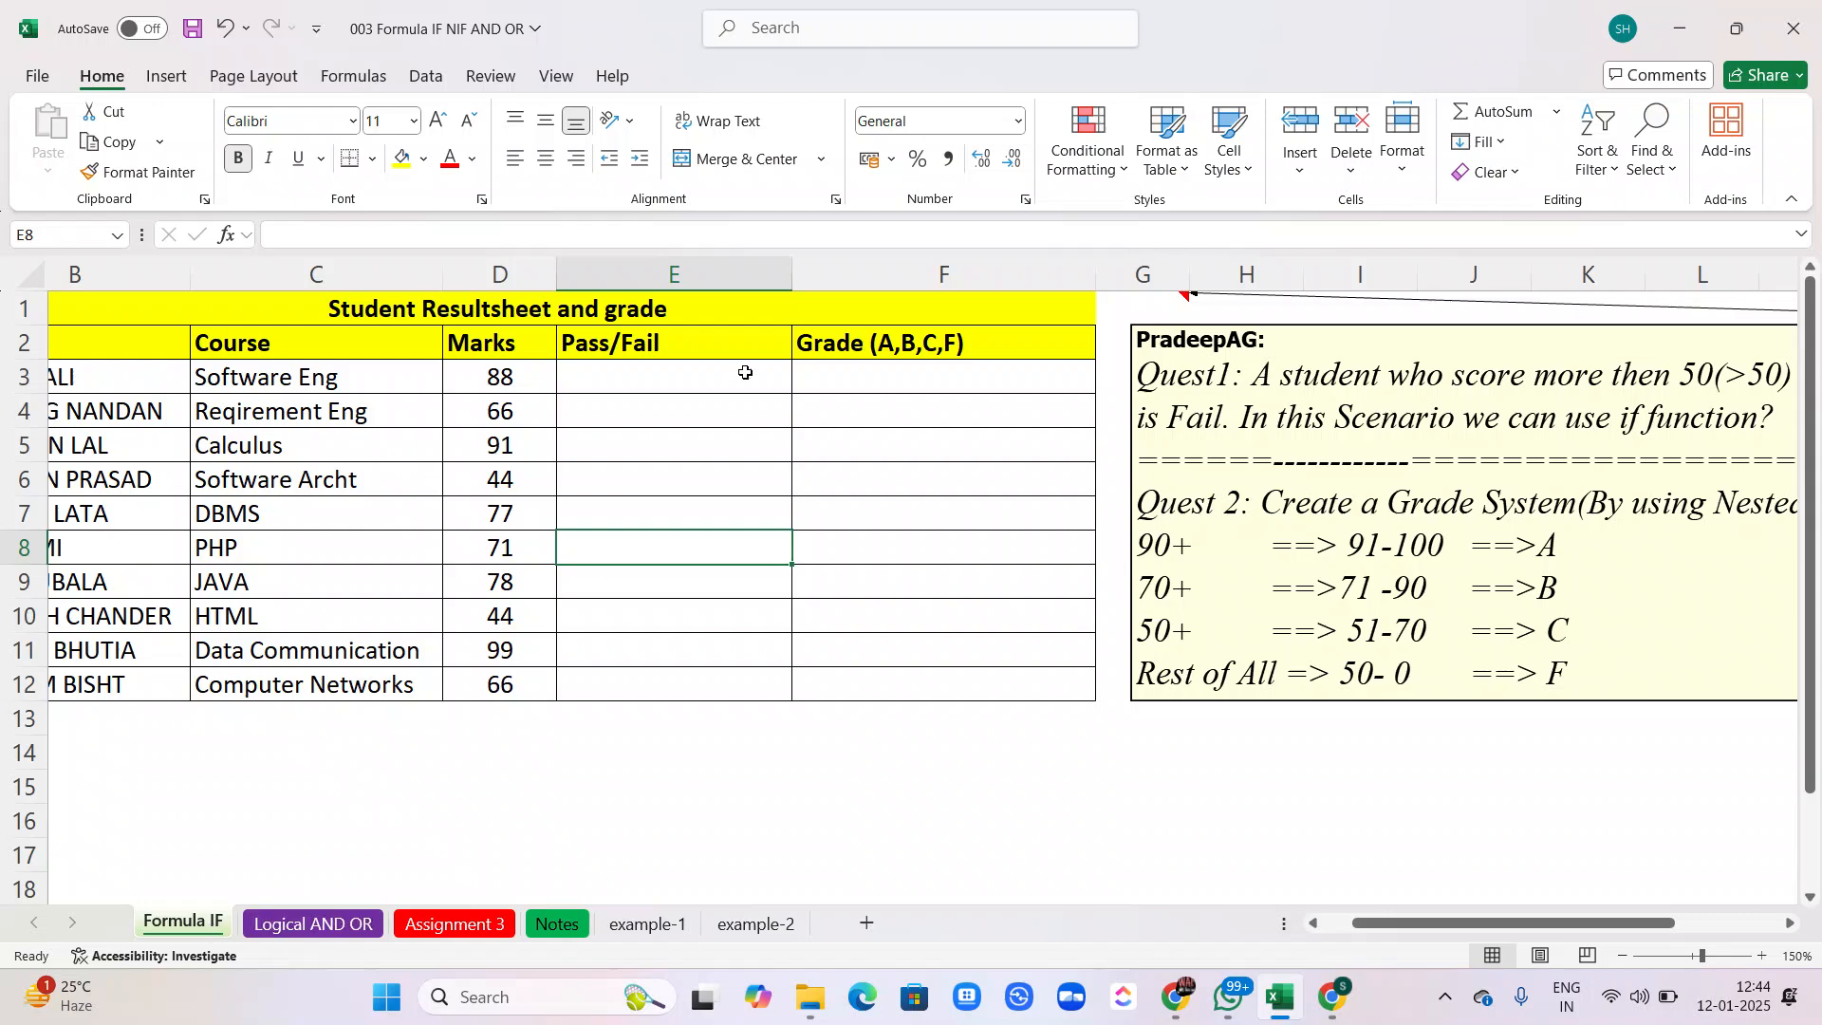
left_click(808, 38)
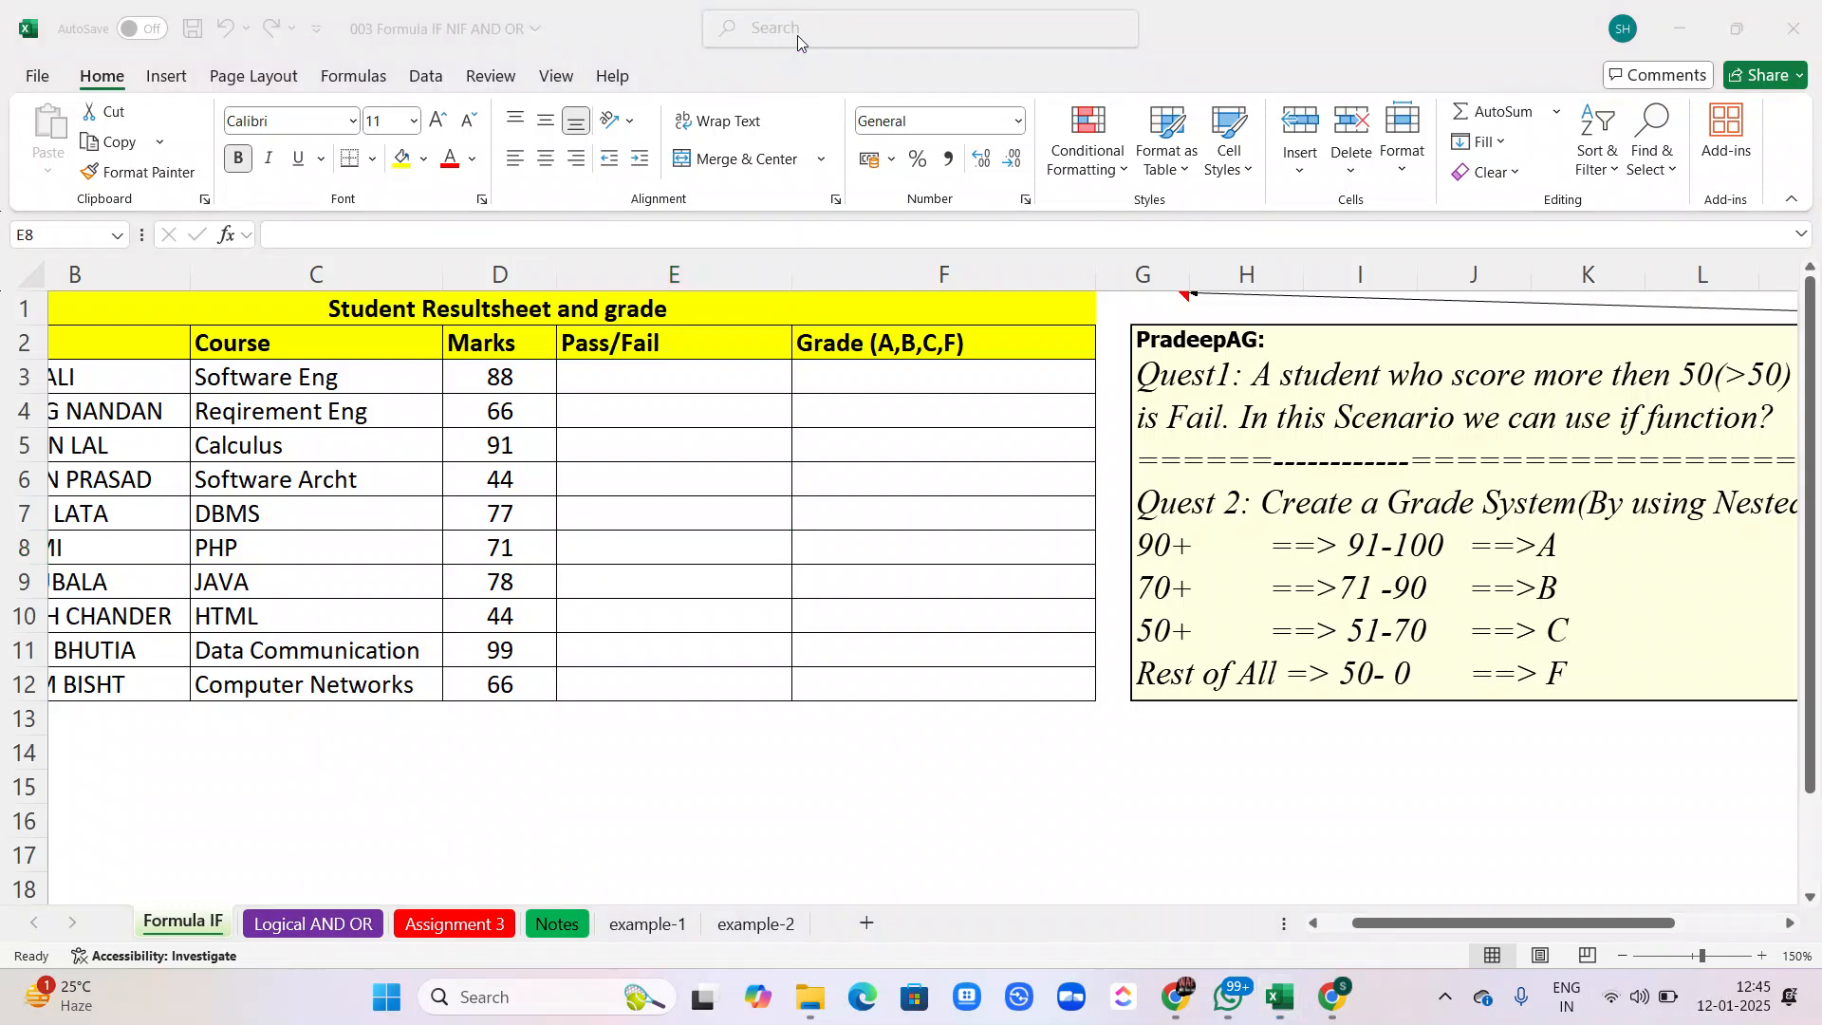
left_click(613, 376)
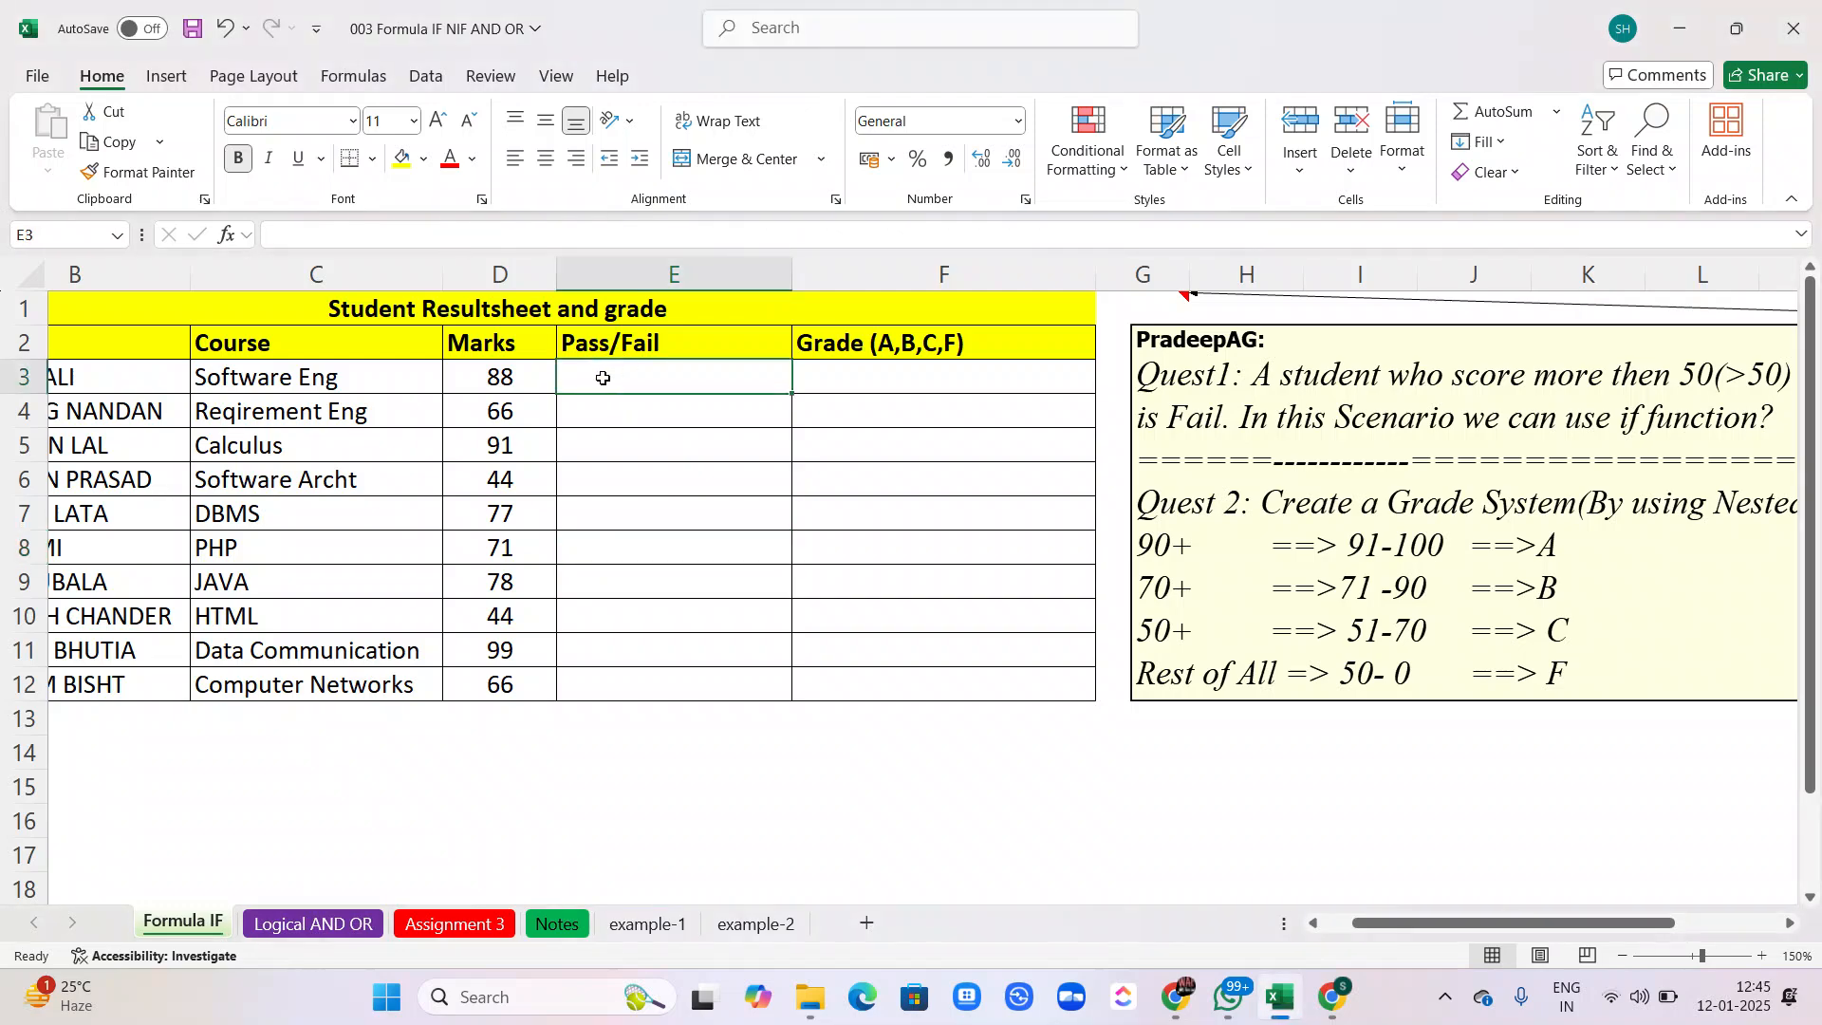
left_click(885, 380)
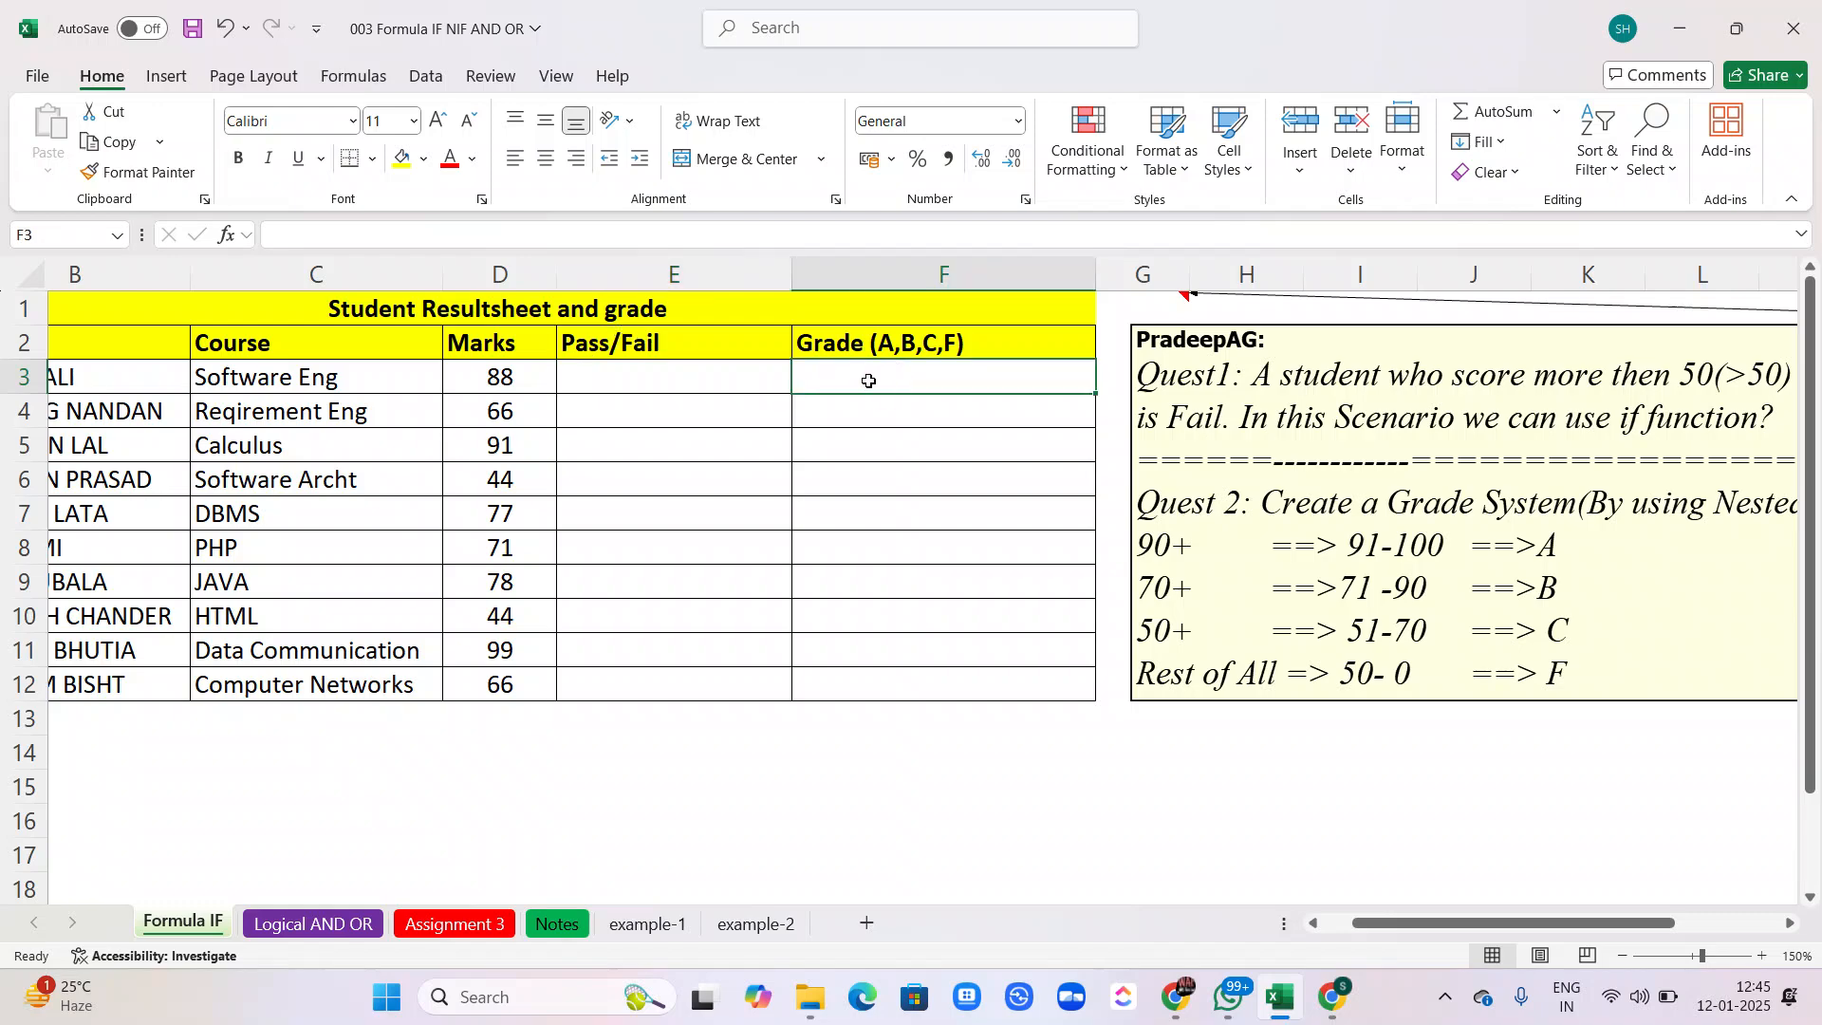
Enter =IF(D3>=50,"Pass","Fail") in E3 to work out the first student's Pass/Fail result.
left_click(580, 391)
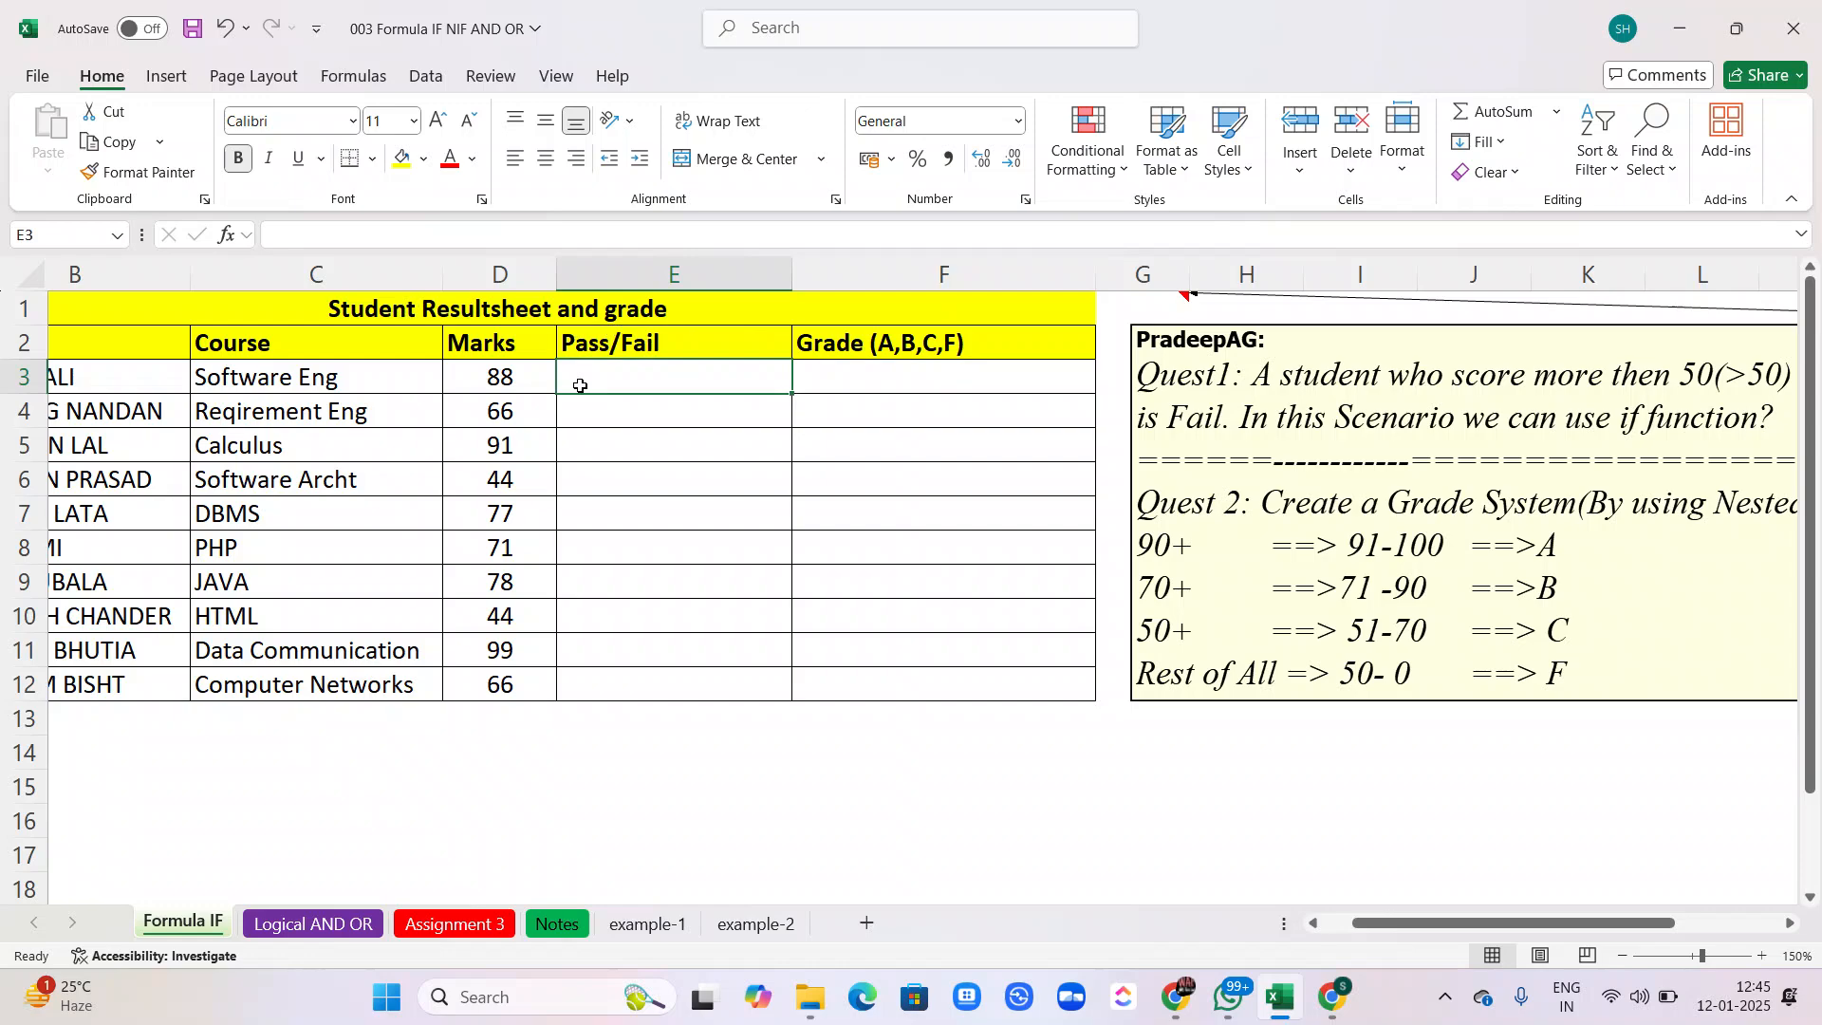
type("=if")
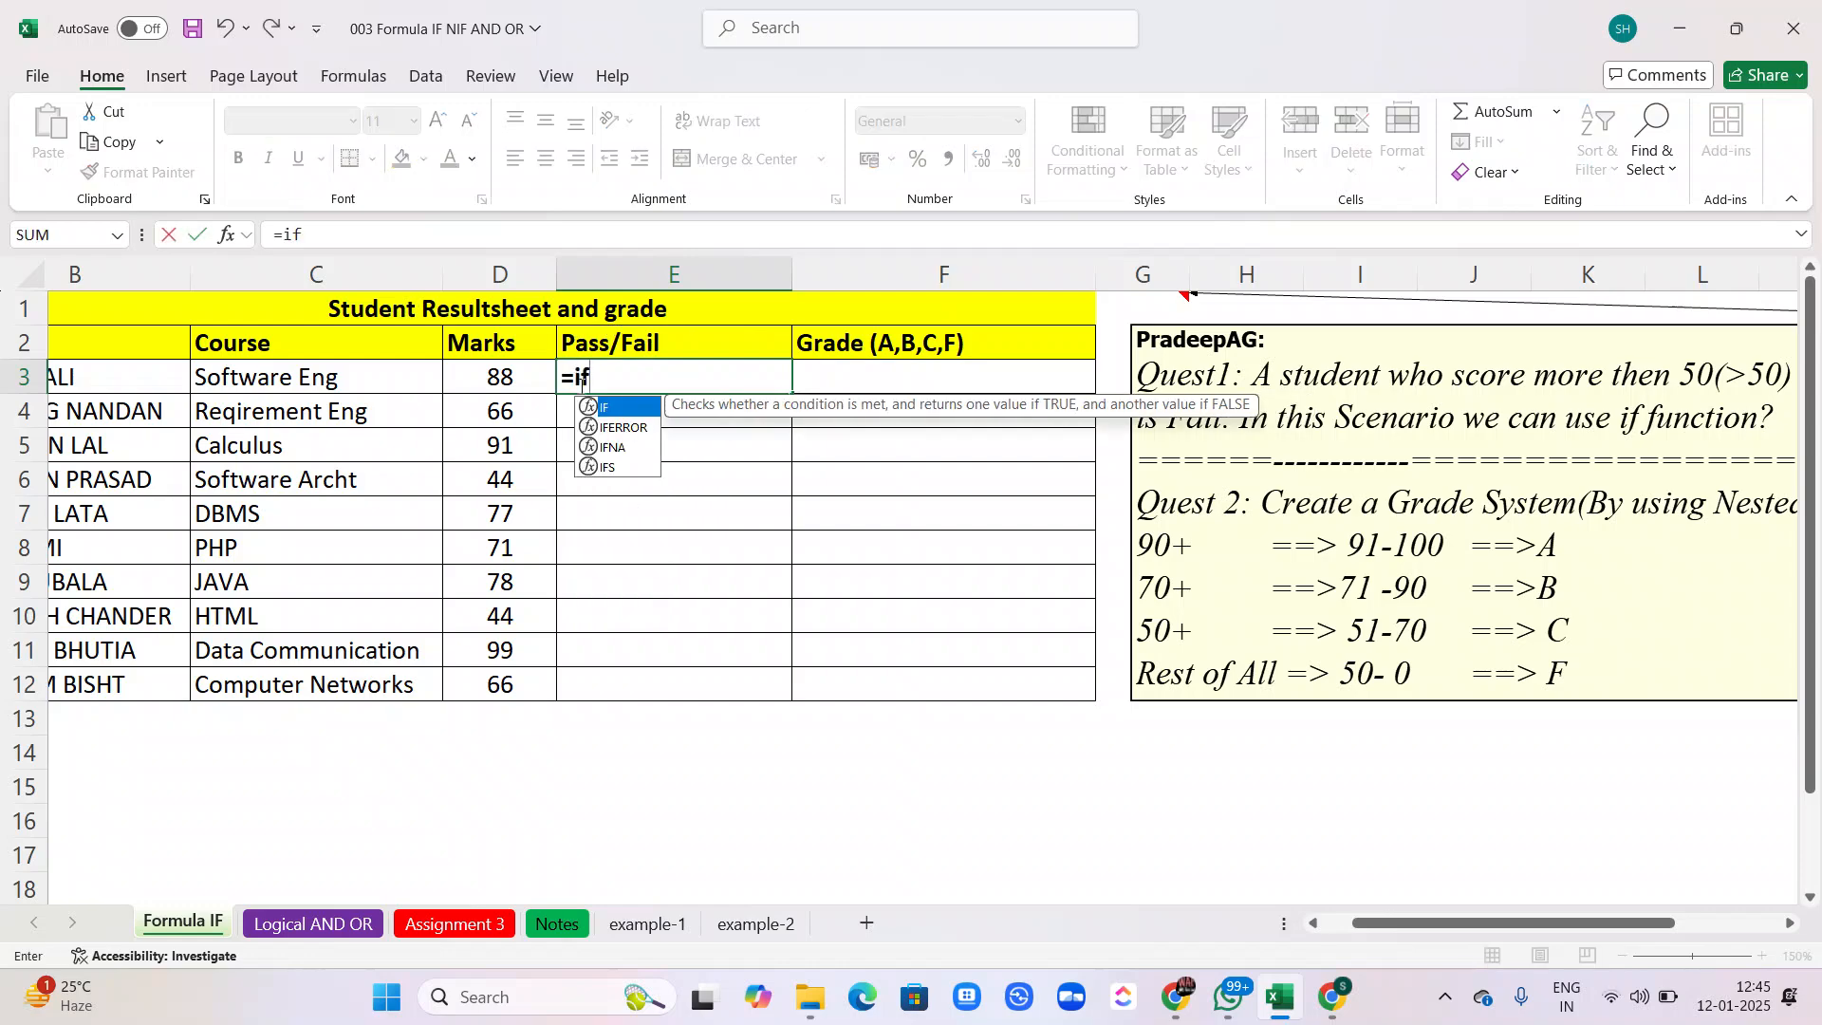
key("Tab")
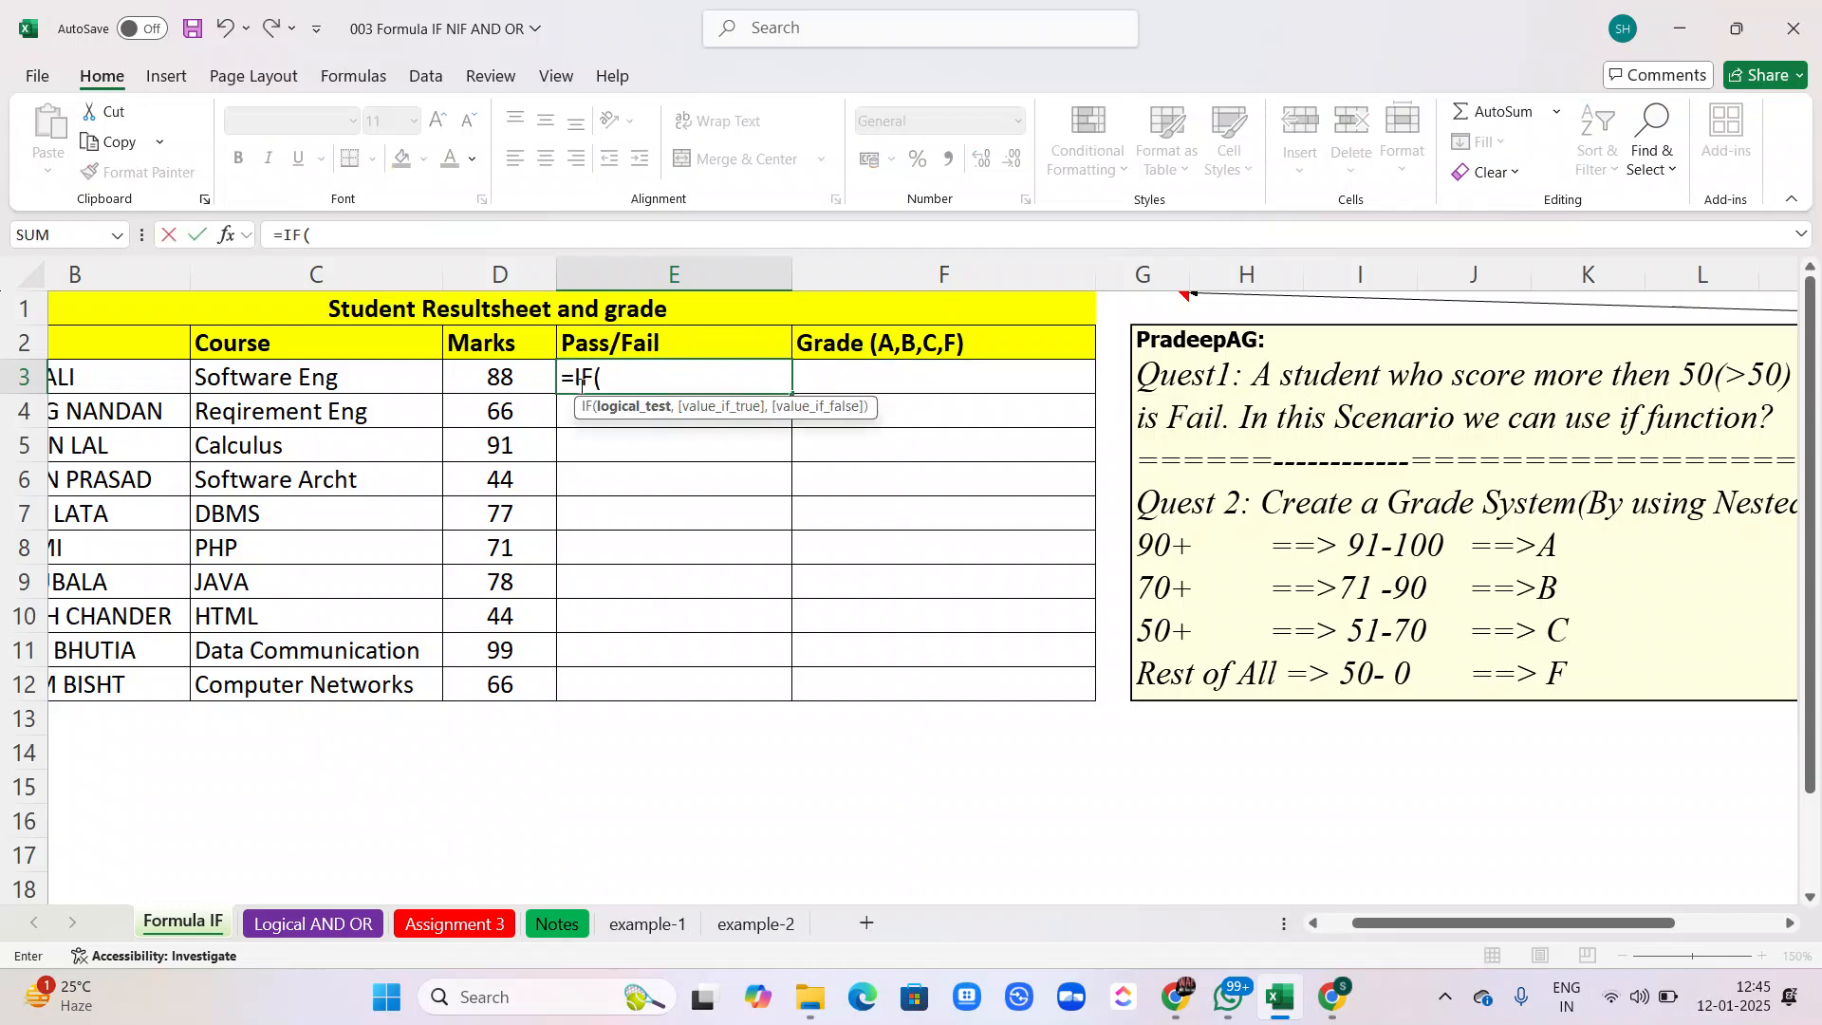
left_click(507, 384)
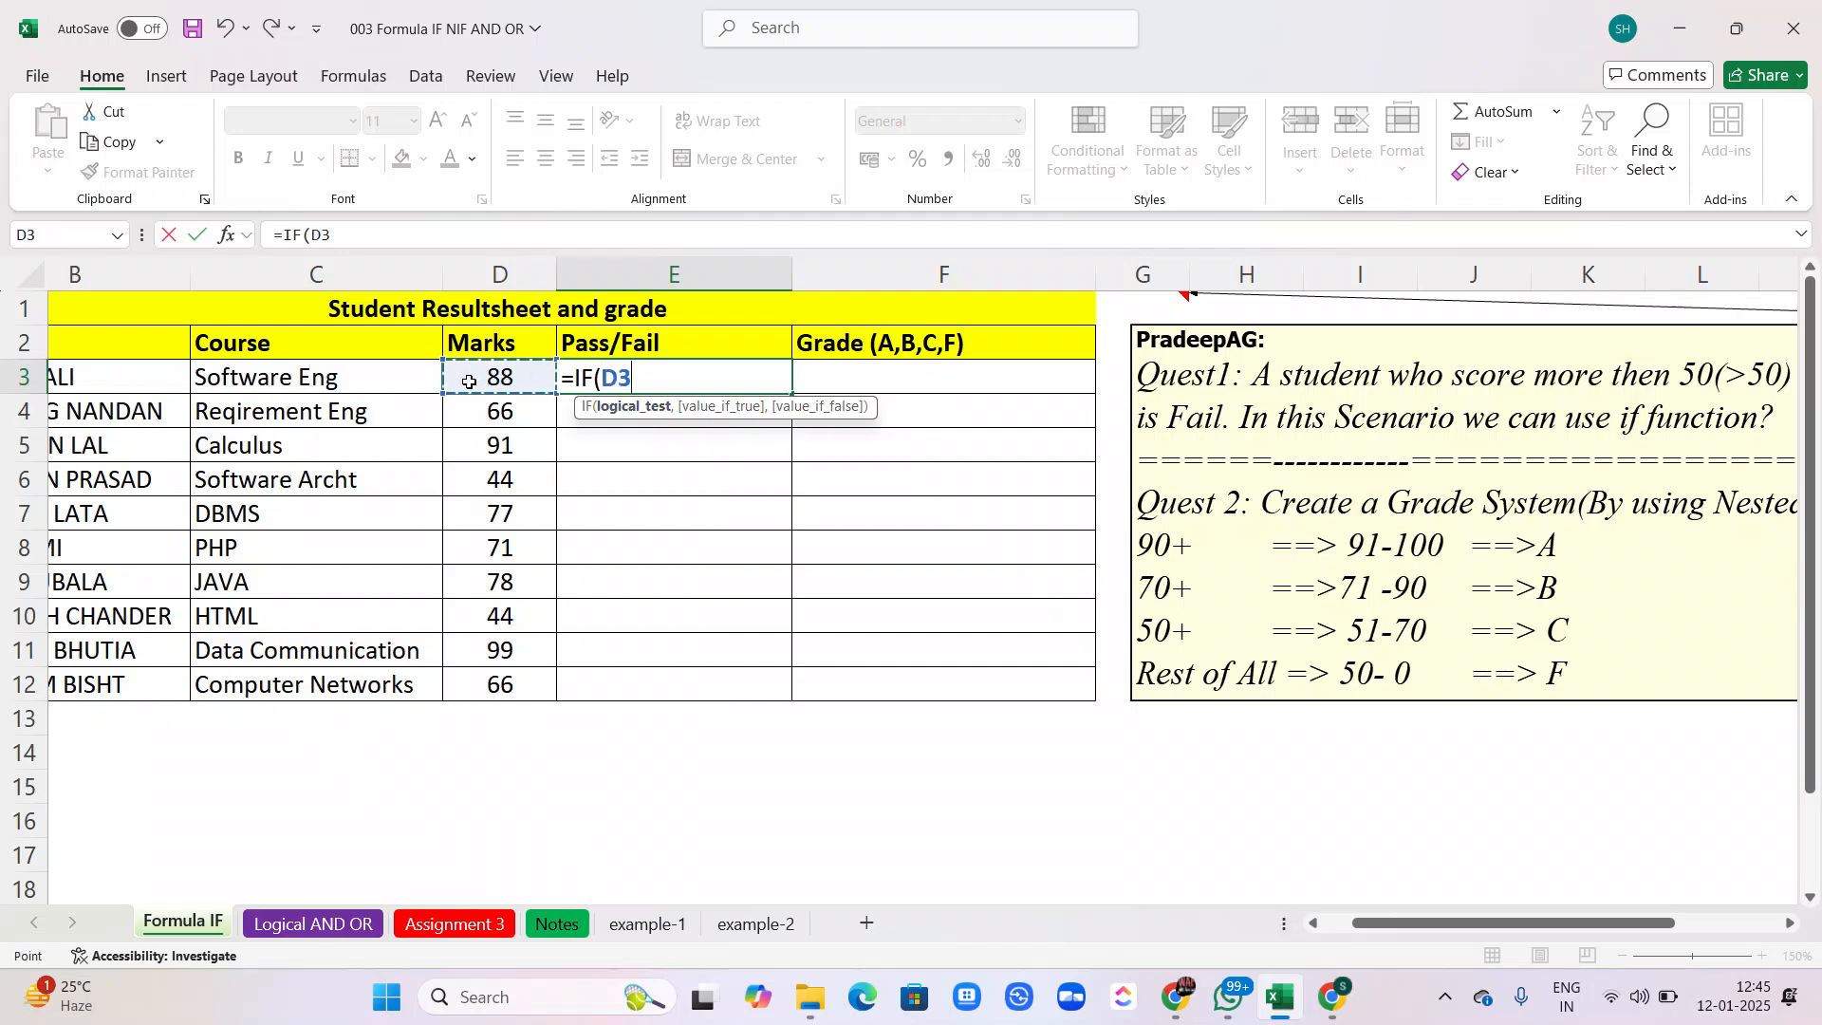
type(">=")
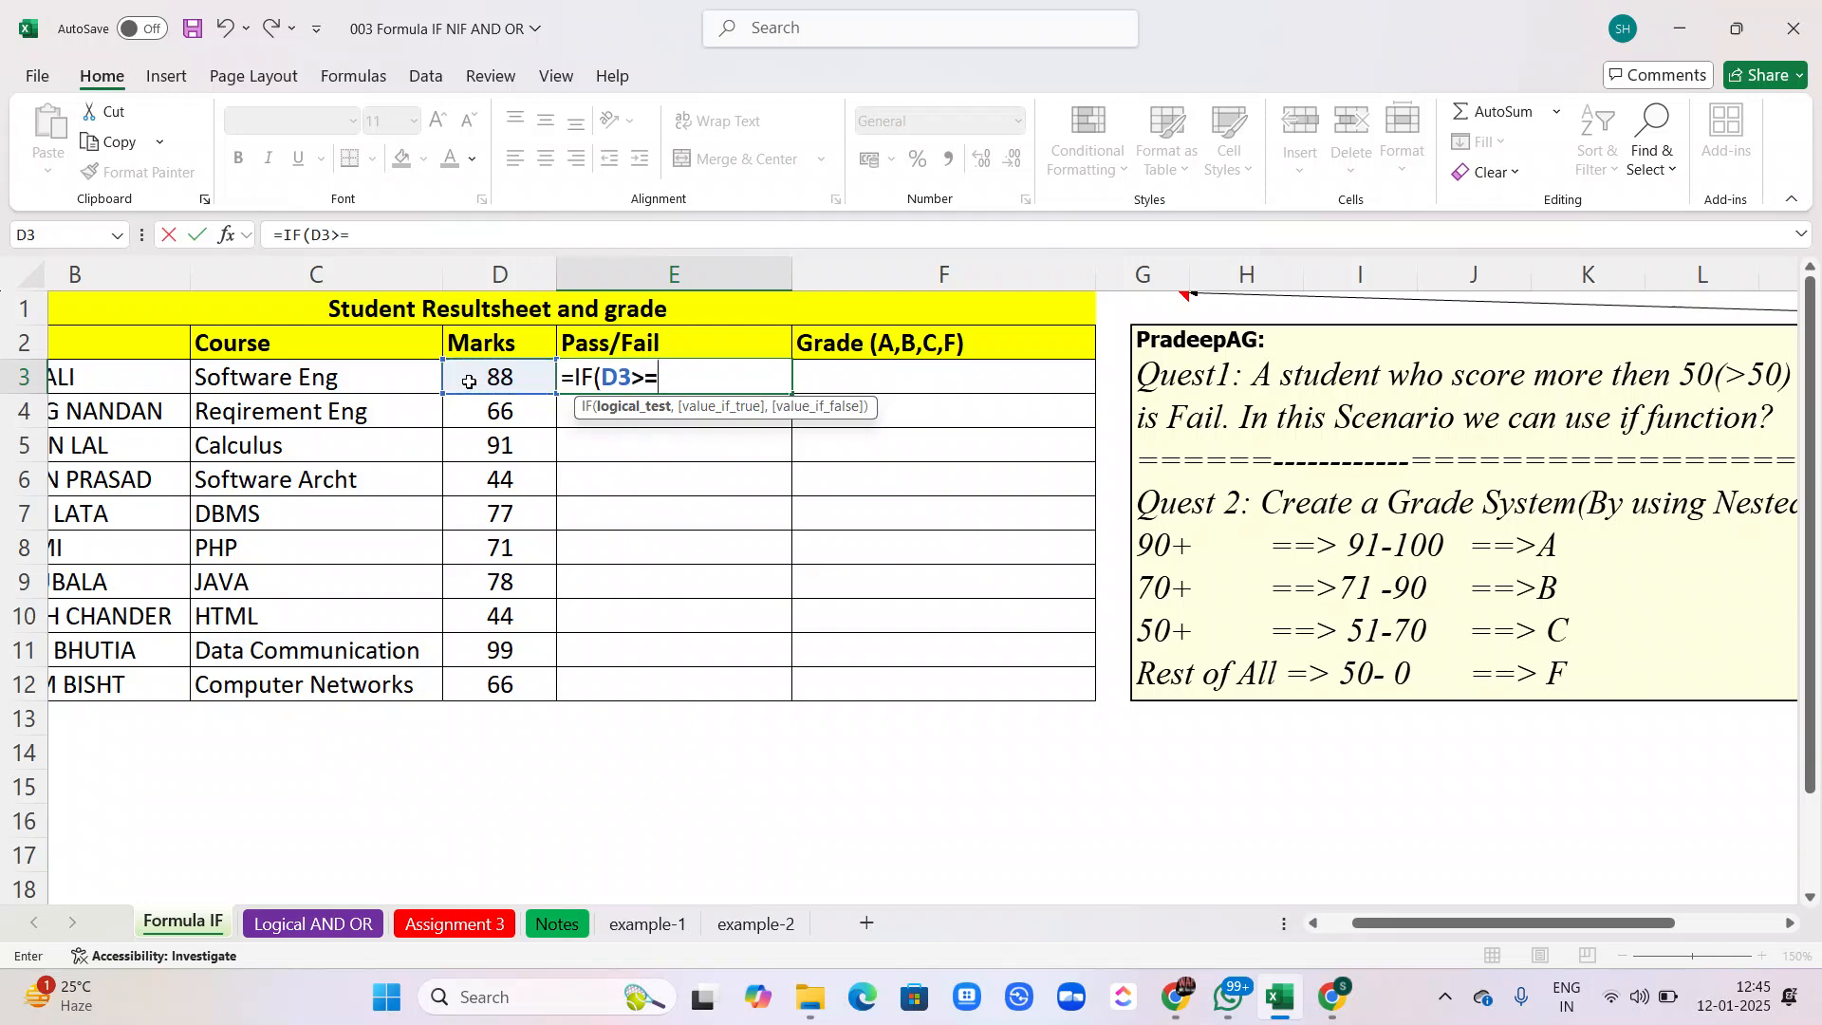
type("50,")
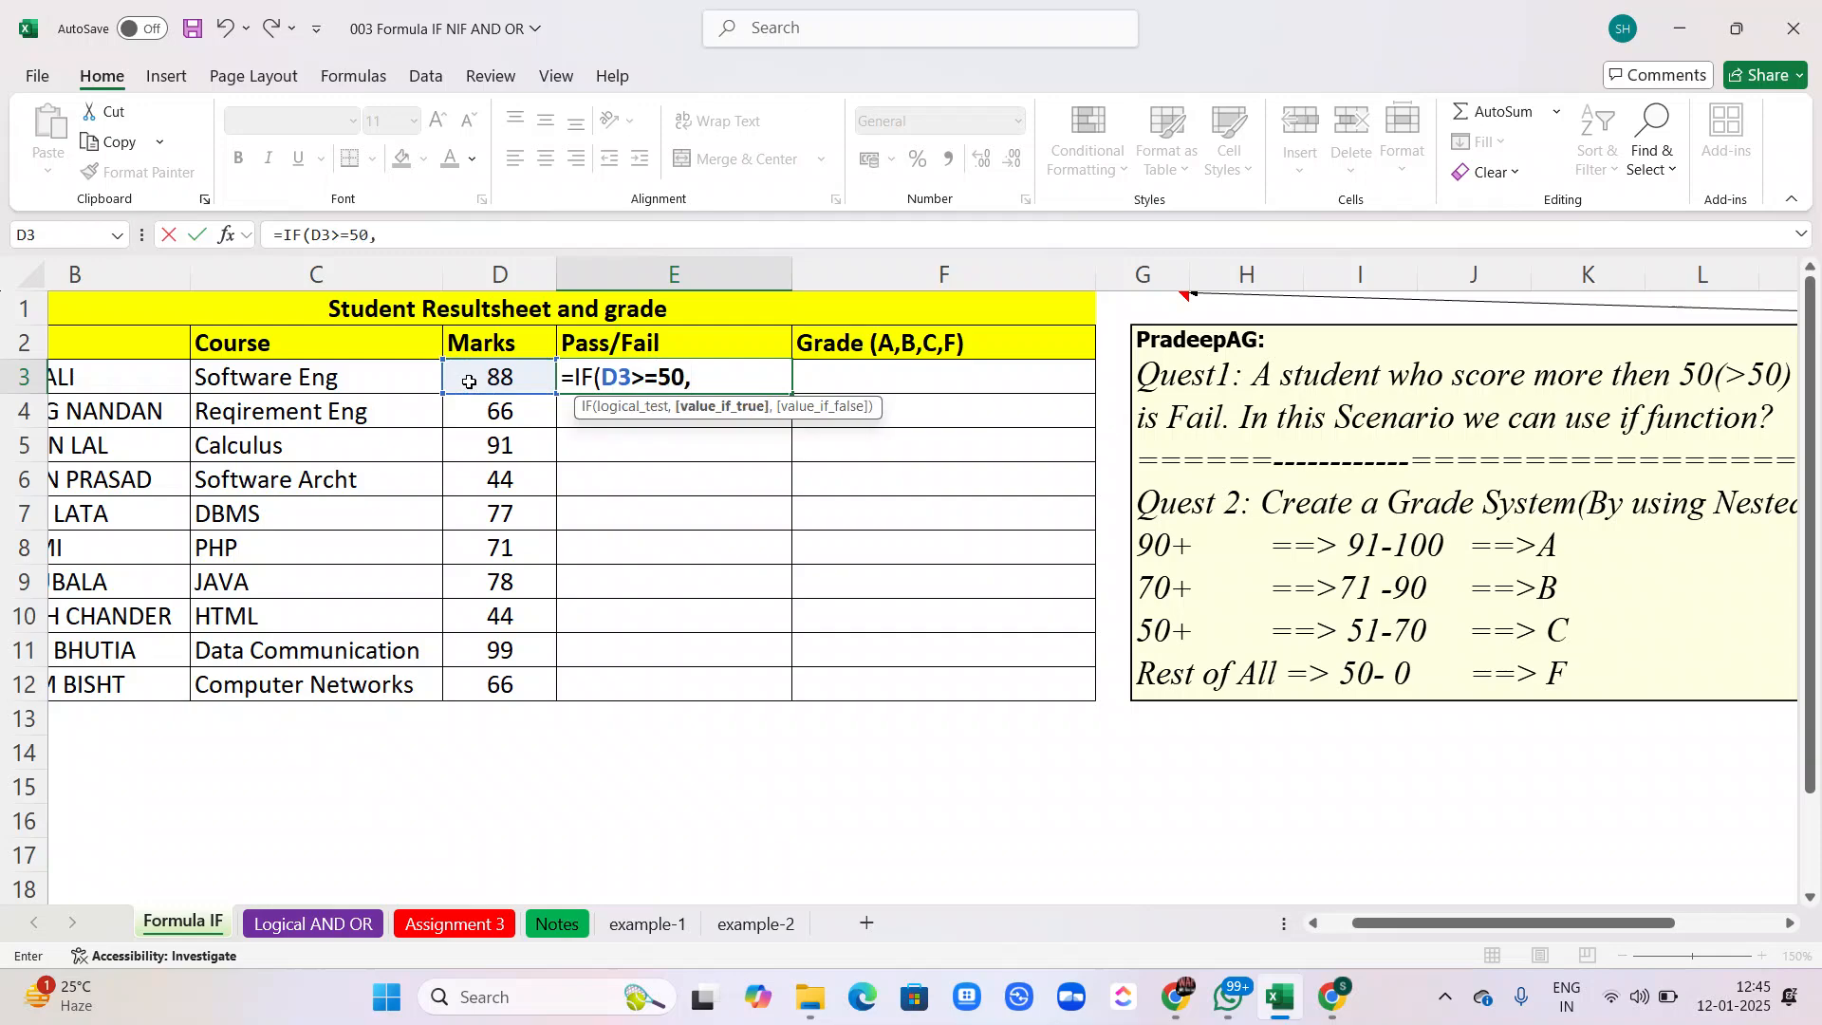
type("\"Pass\",\"Fail")
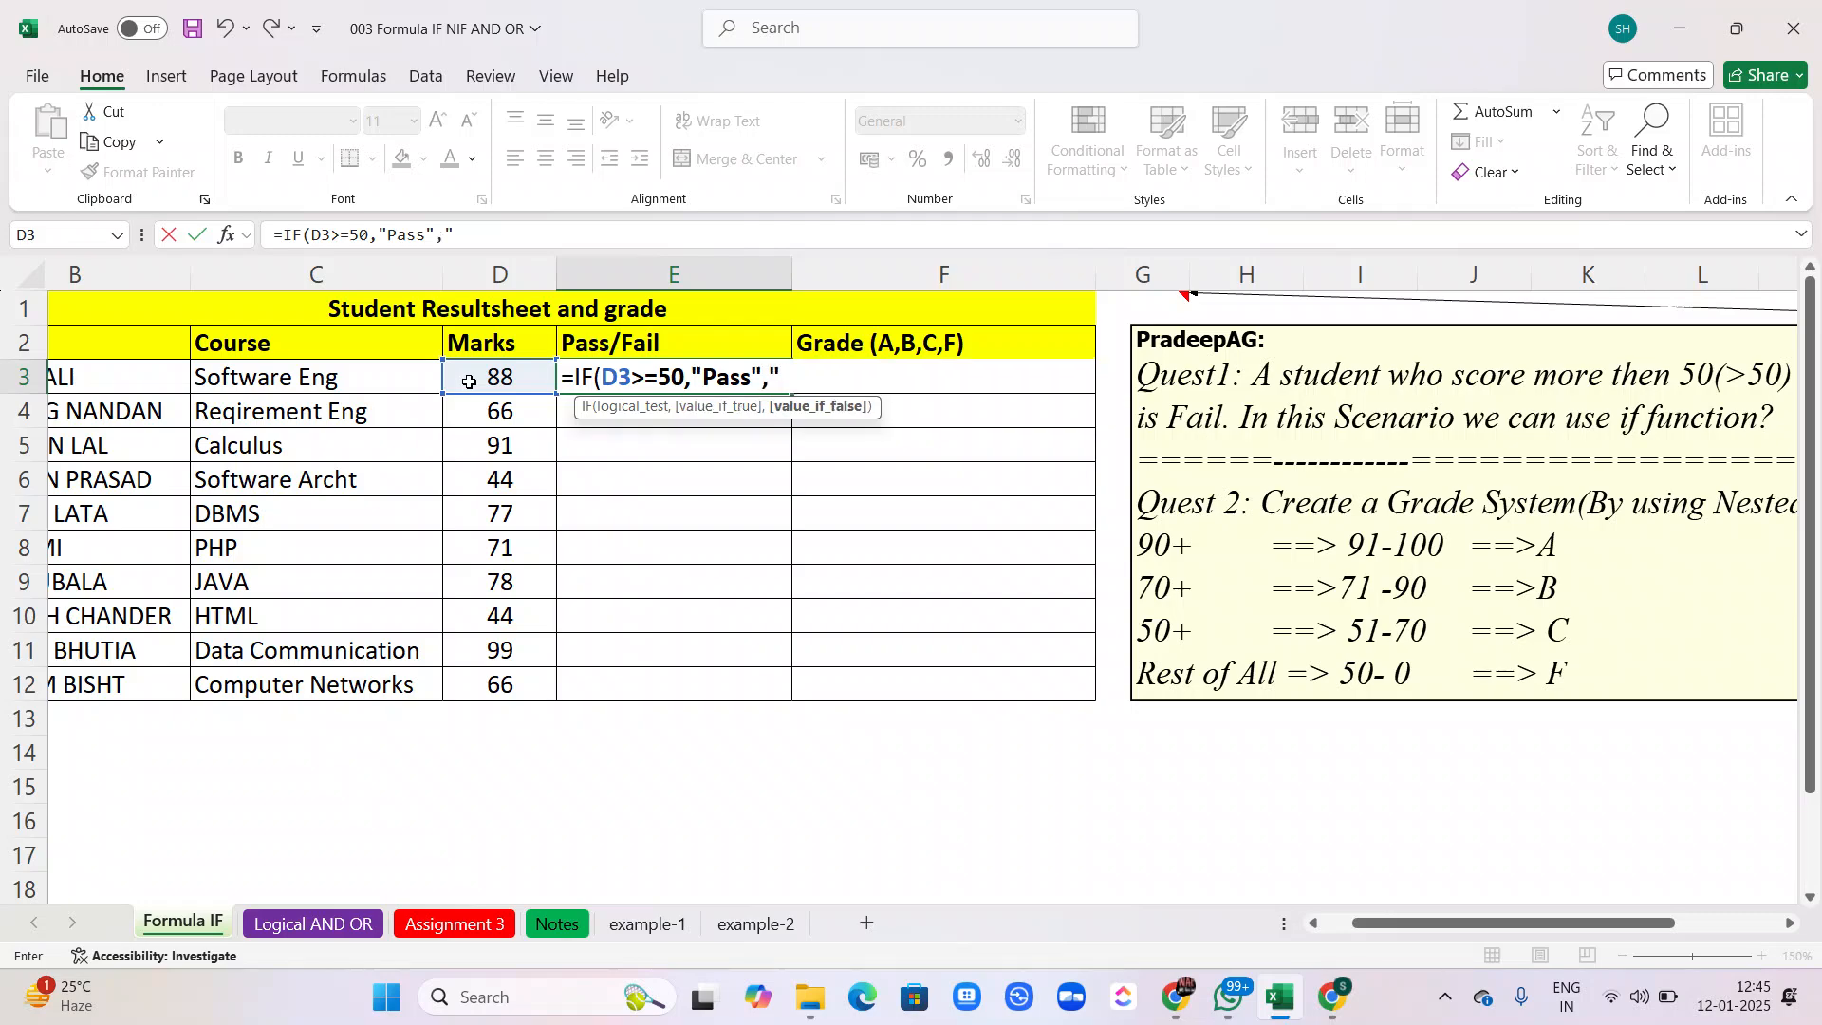
type("\"")
key("Return")
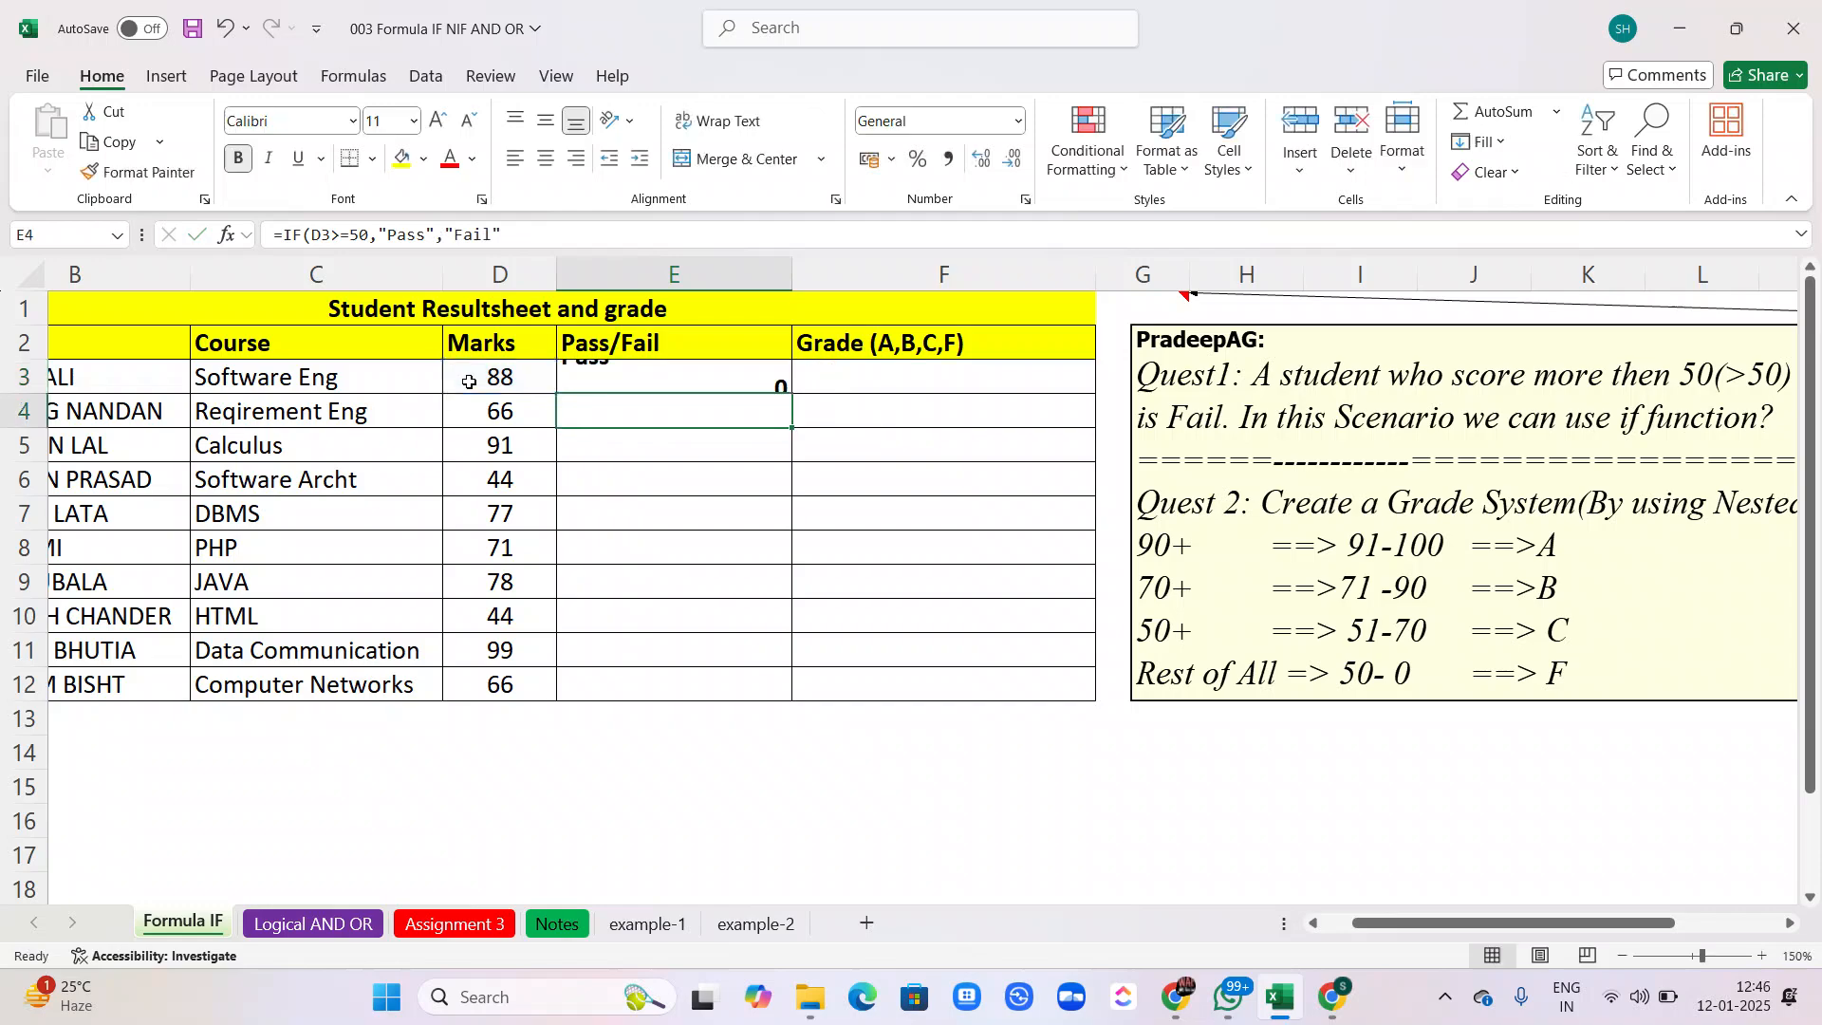
Fill the Pass/Fail formula from E3 down through E12.
left_click(661, 377)
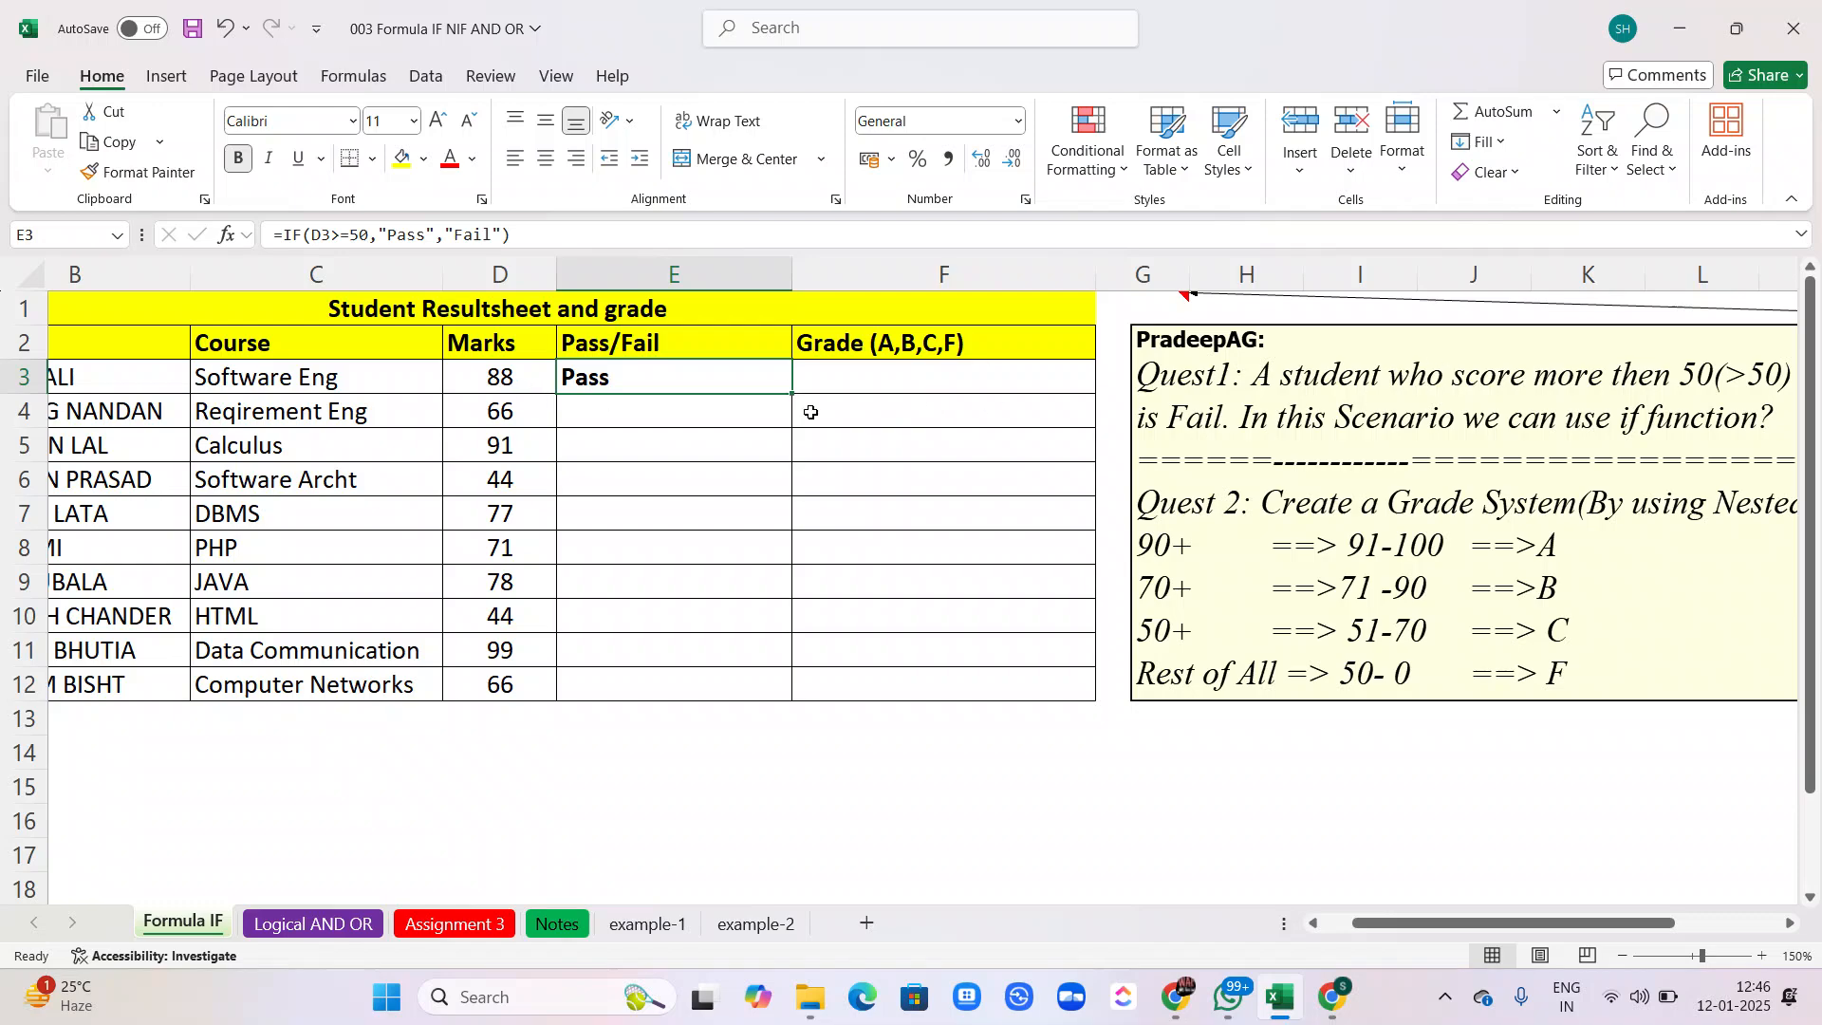
left_click(693, 374)
double_click(794, 394)
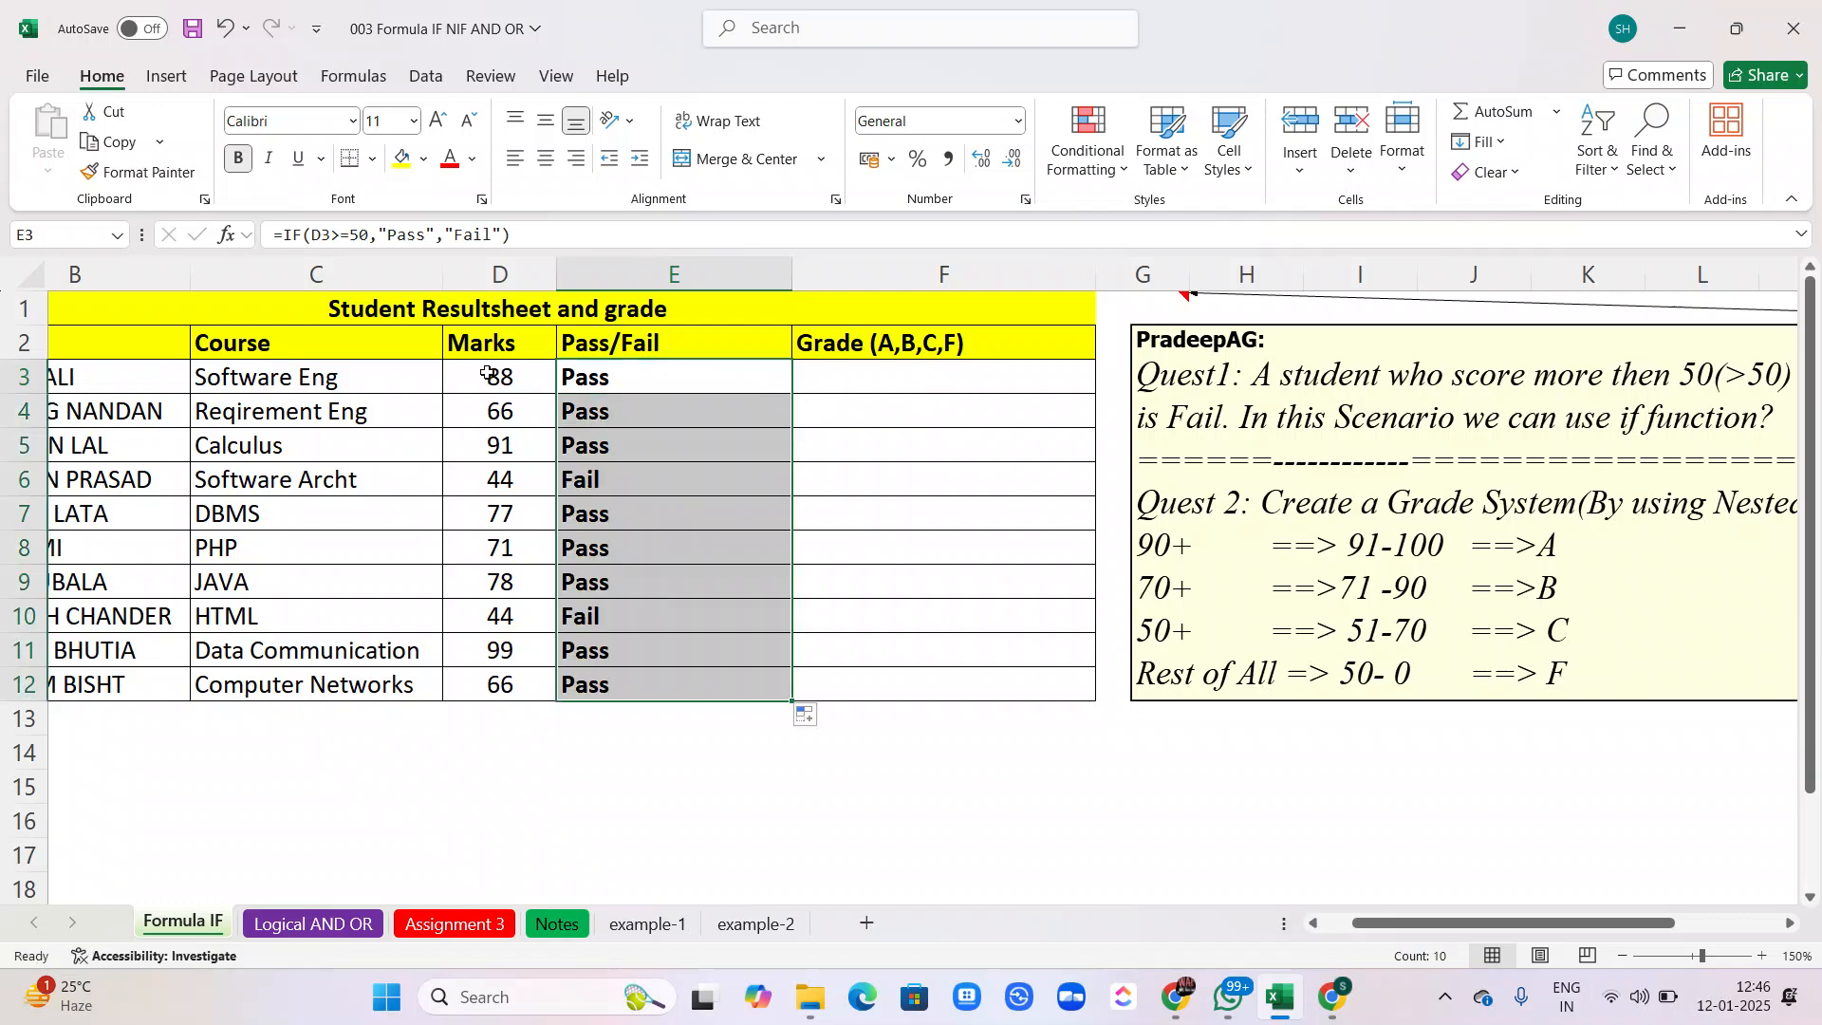
Compare the marks in column D with the Pass/Fail results in column E, checking rows 6 and 10 in particular.
scroll(490, 558, "left", 1)
scroll(491, 558, "left", 2)
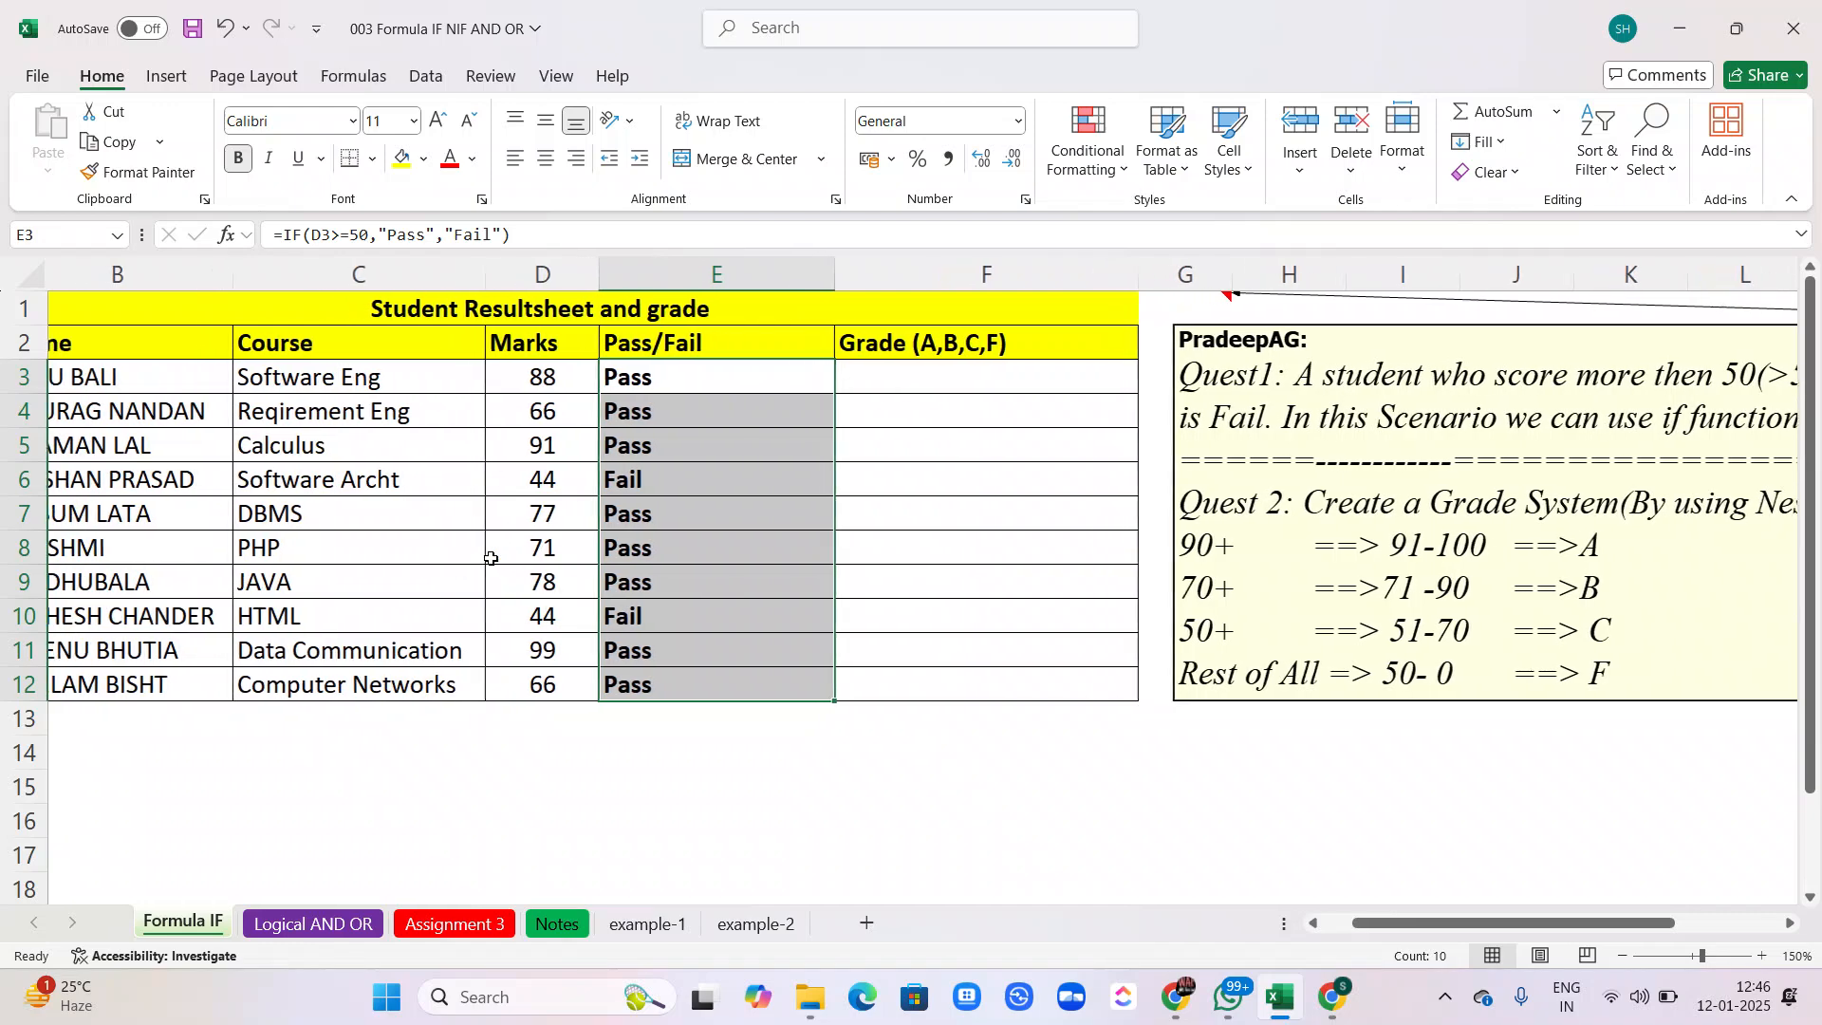
left_click(562, 380)
left_click_drag(562, 380, 573, 541)
scroll(574, 541, "down", 1)
scroll(578, 548, "up", 1)
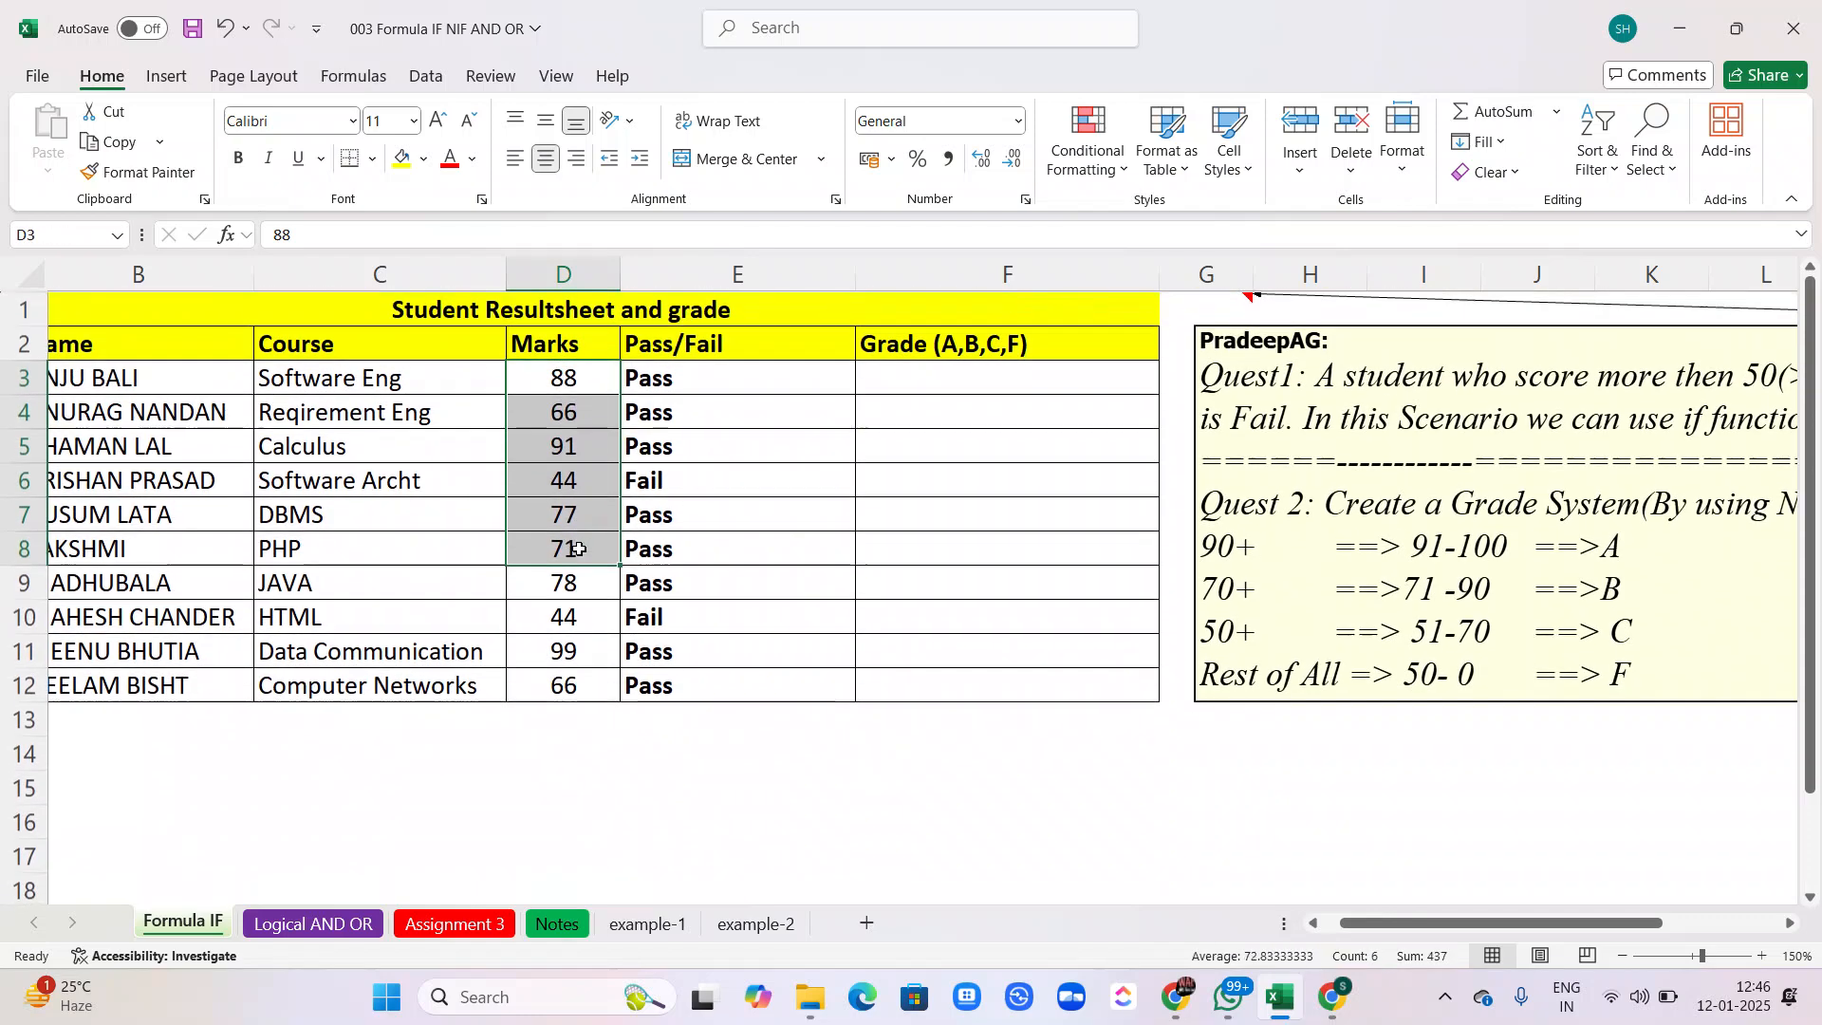
left_click_drag(655, 378, 676, 672)
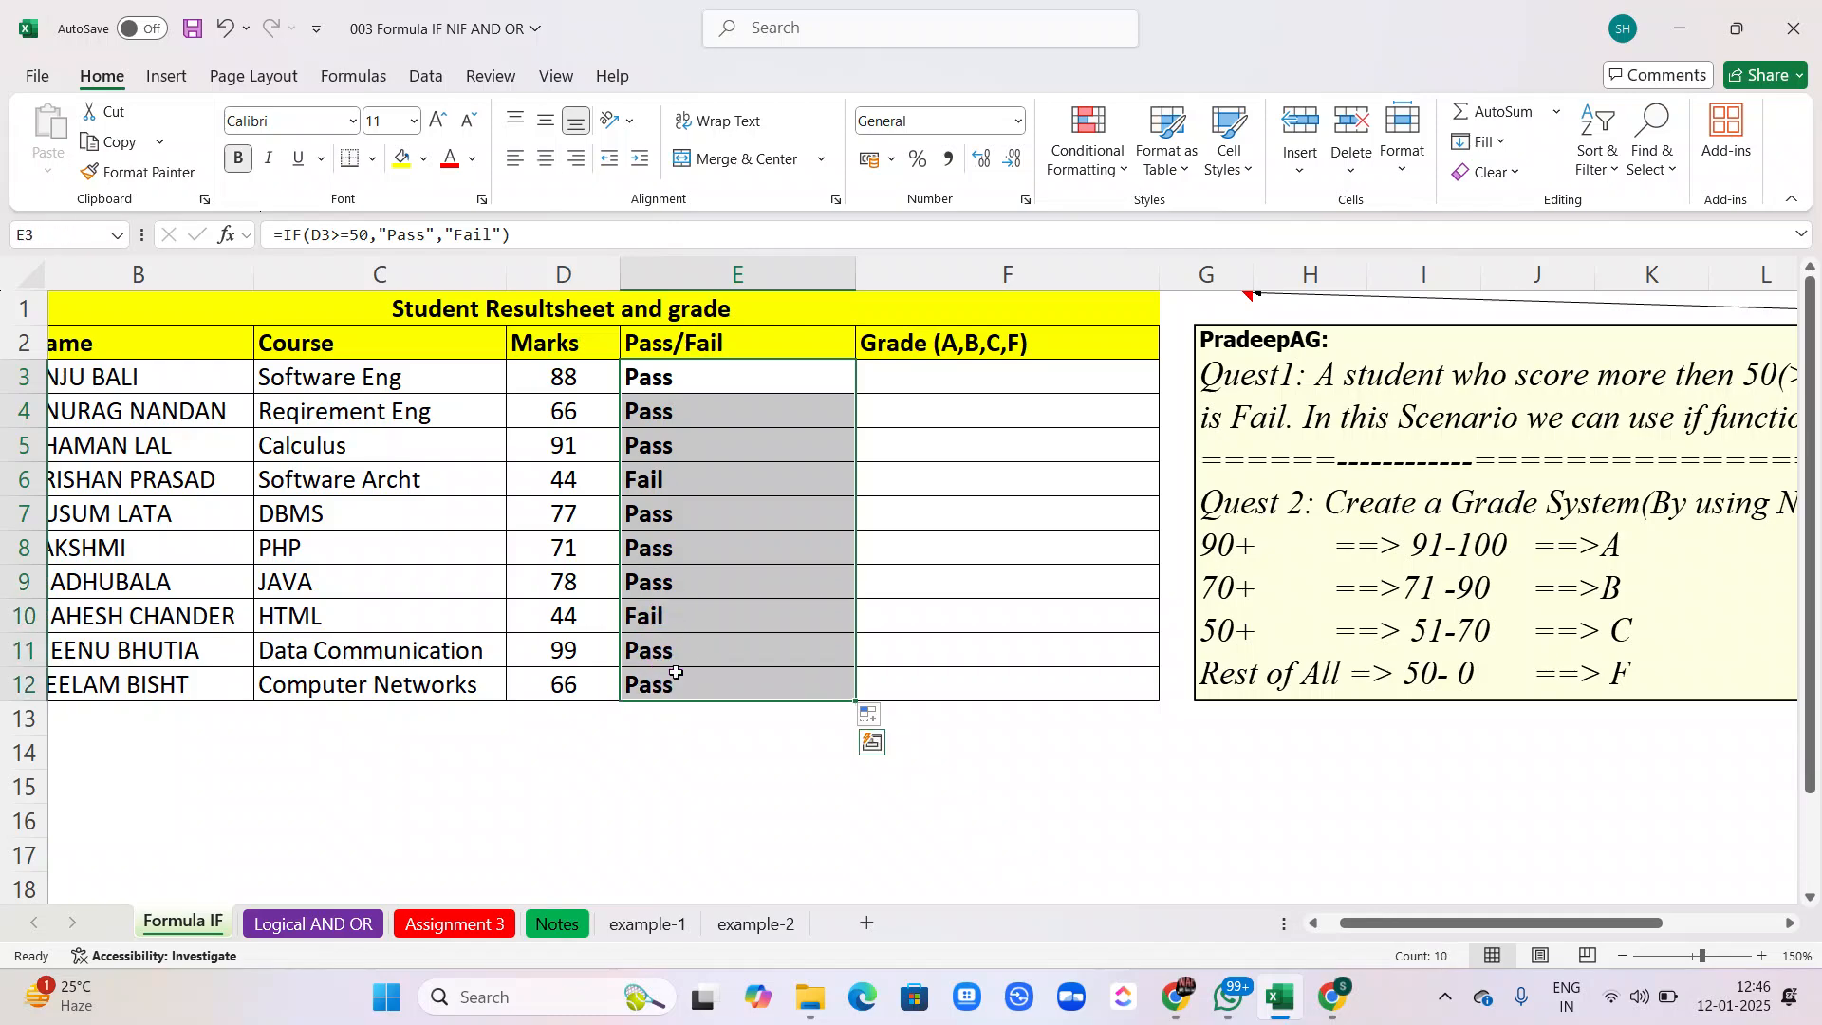
scroll(676, 672, "down", 1)
scroll(676, 672, "up", 1)
left_click(644, 479)
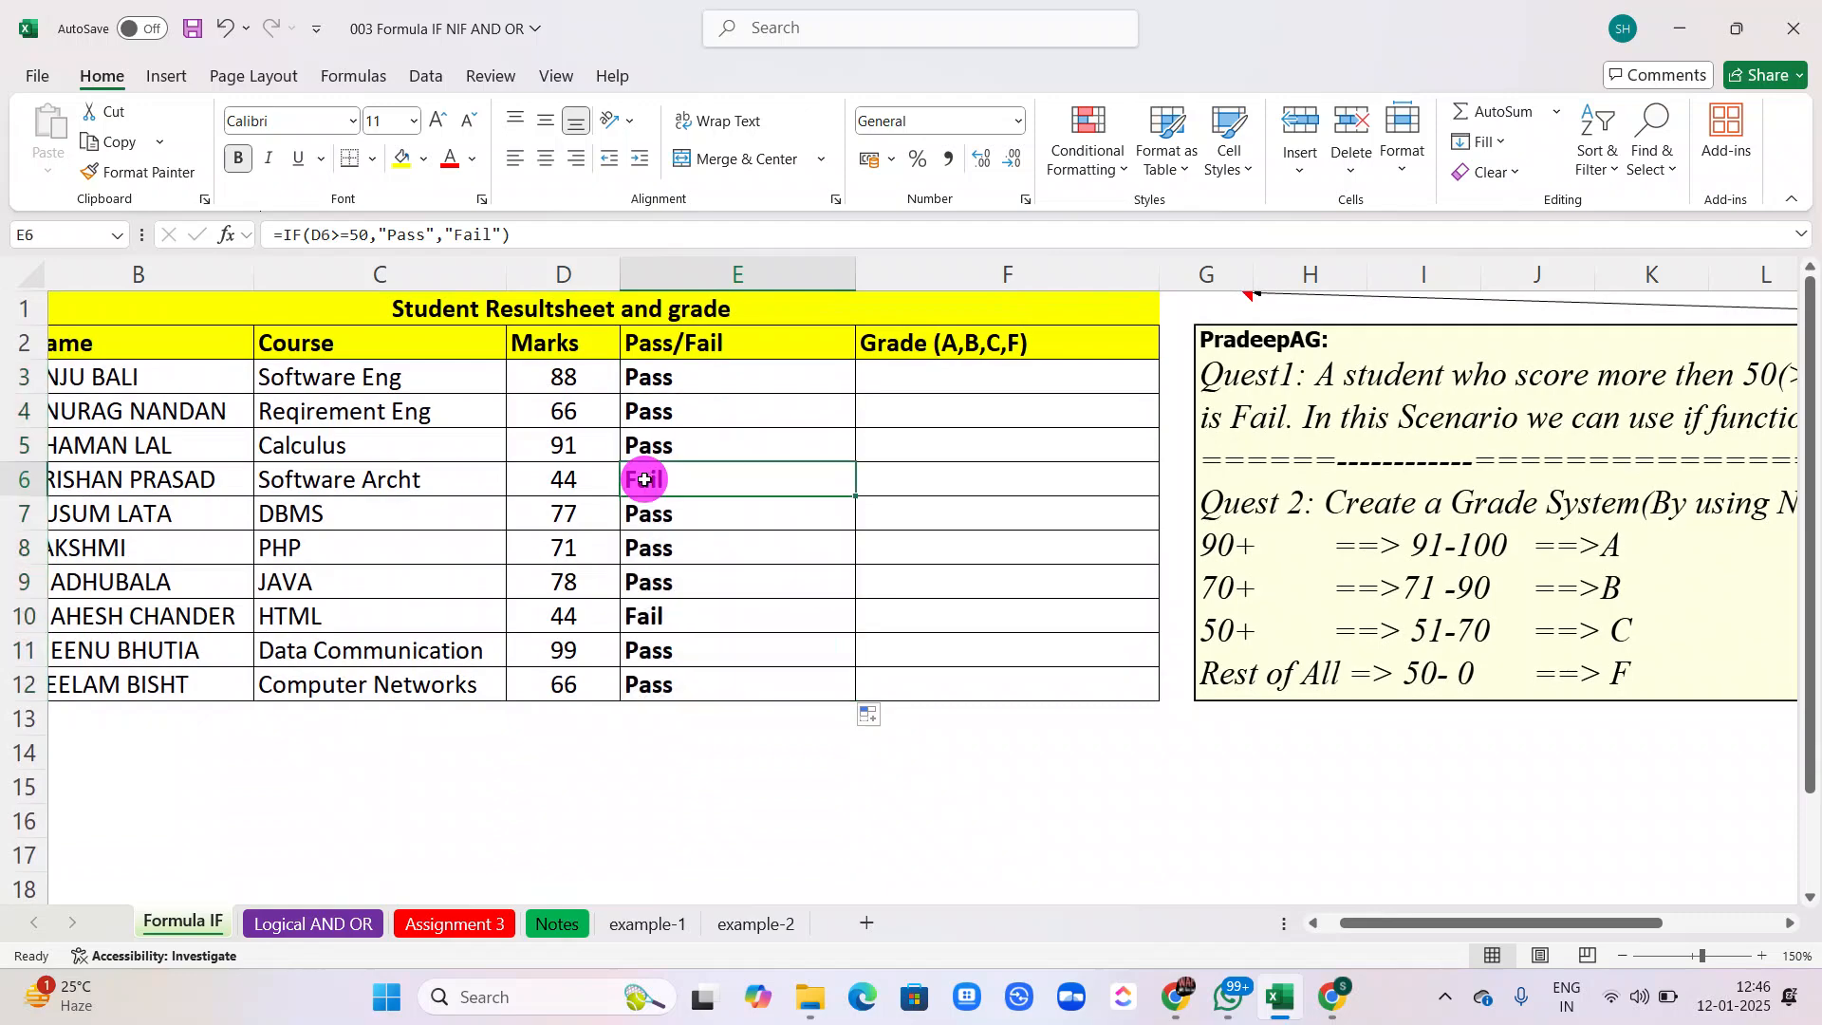
left_click(584, 482)
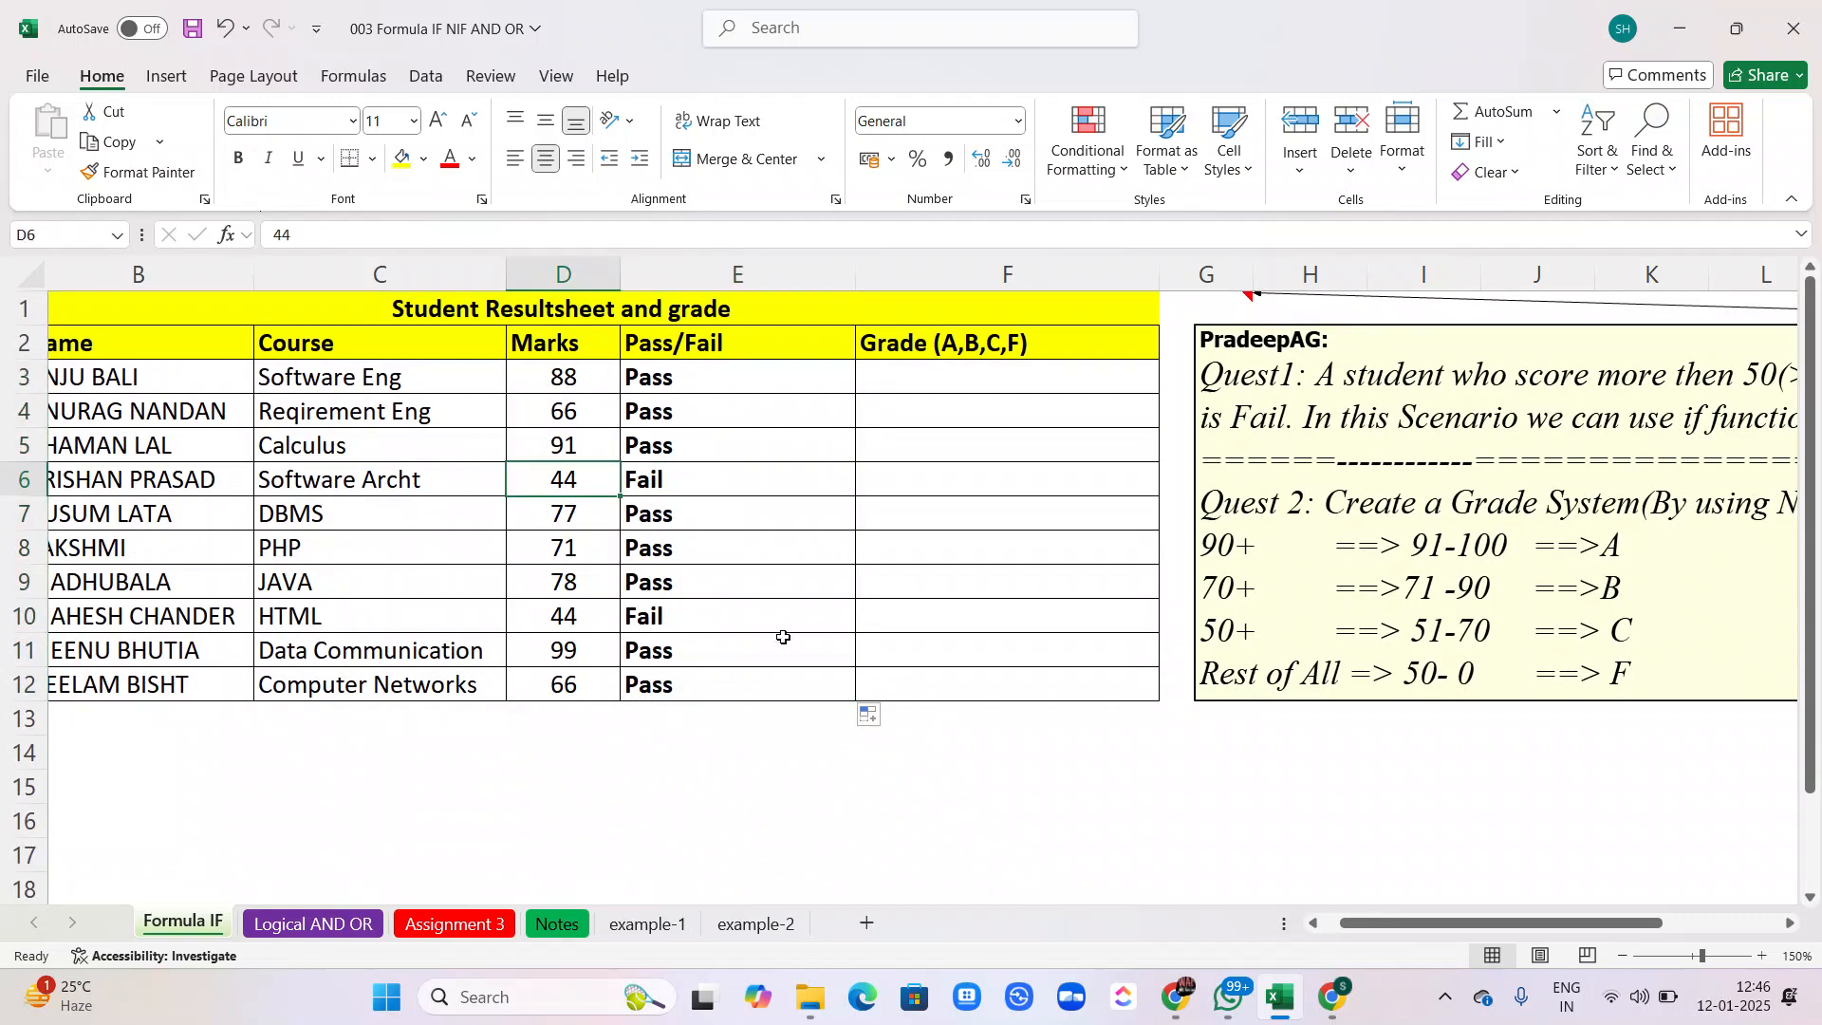
left_click(613, 624)
scroll(613, 624, "down", 1)
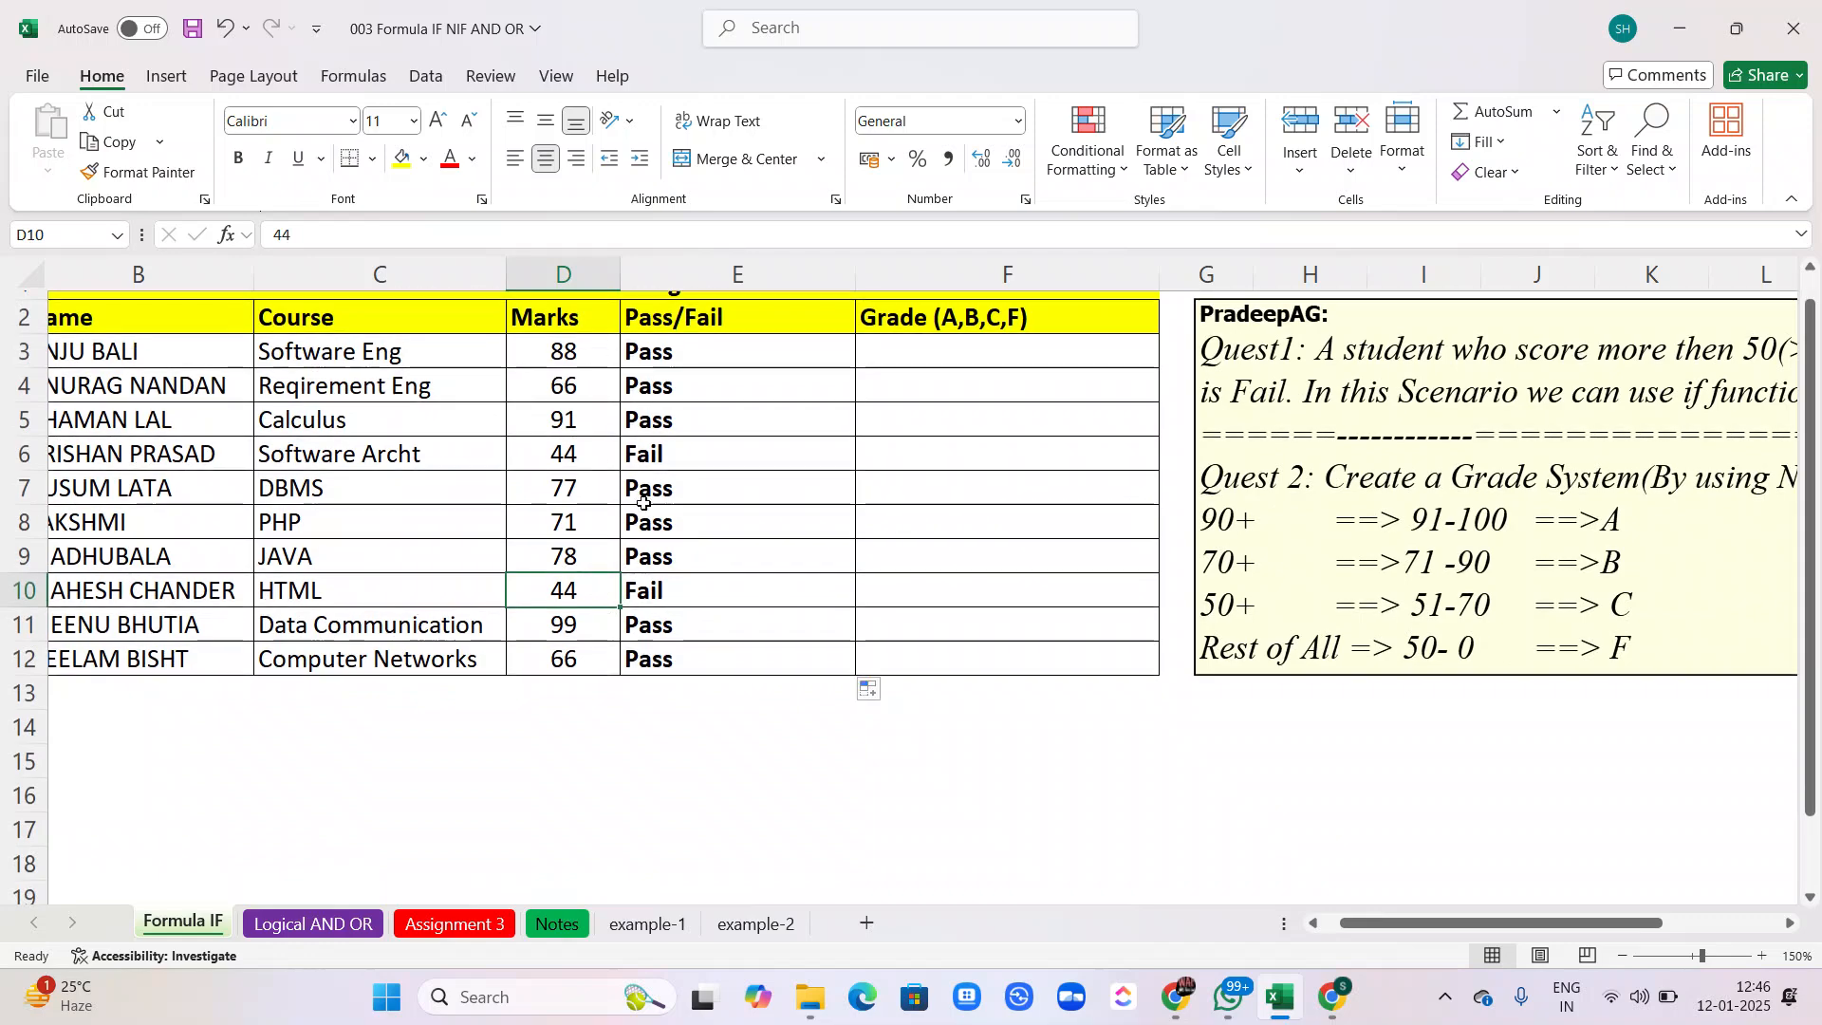
scroll(648, 626, "up", 1)
scroll(650, 632, "up", 1)
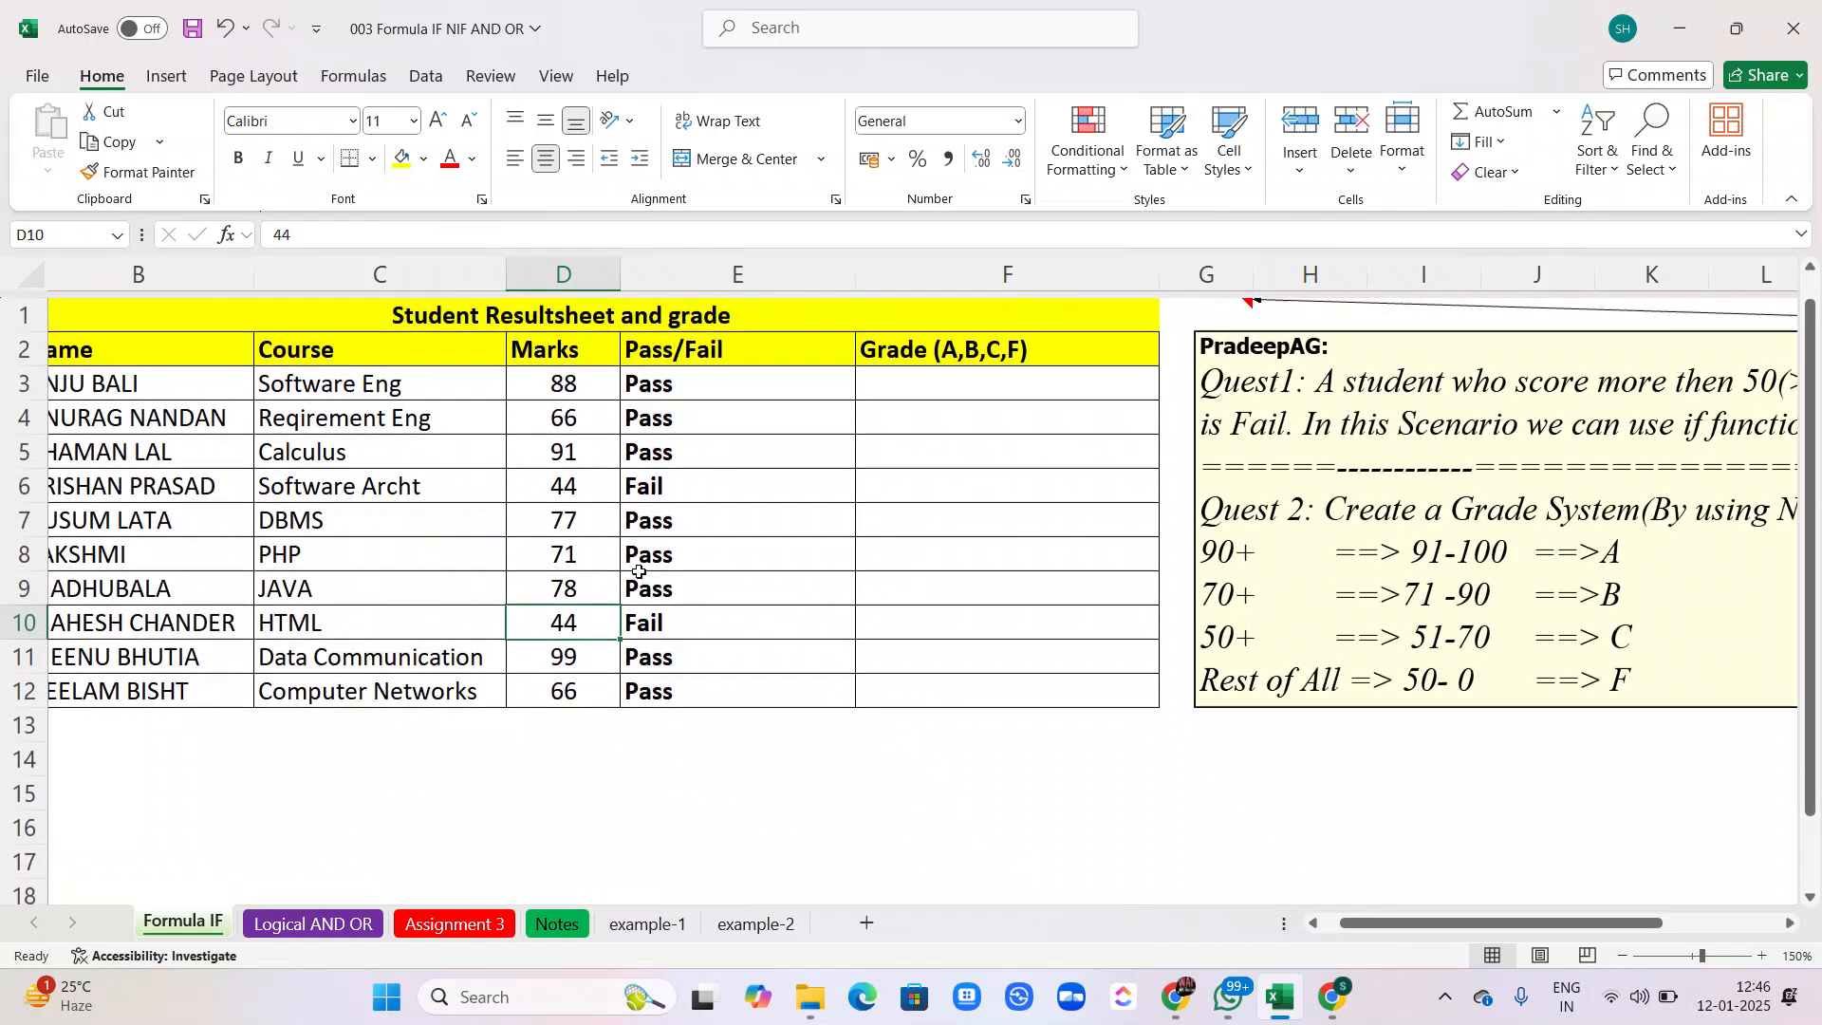
left_click_drag(561, 377, 569, 452)
scroll(617, 474, "right", 2)
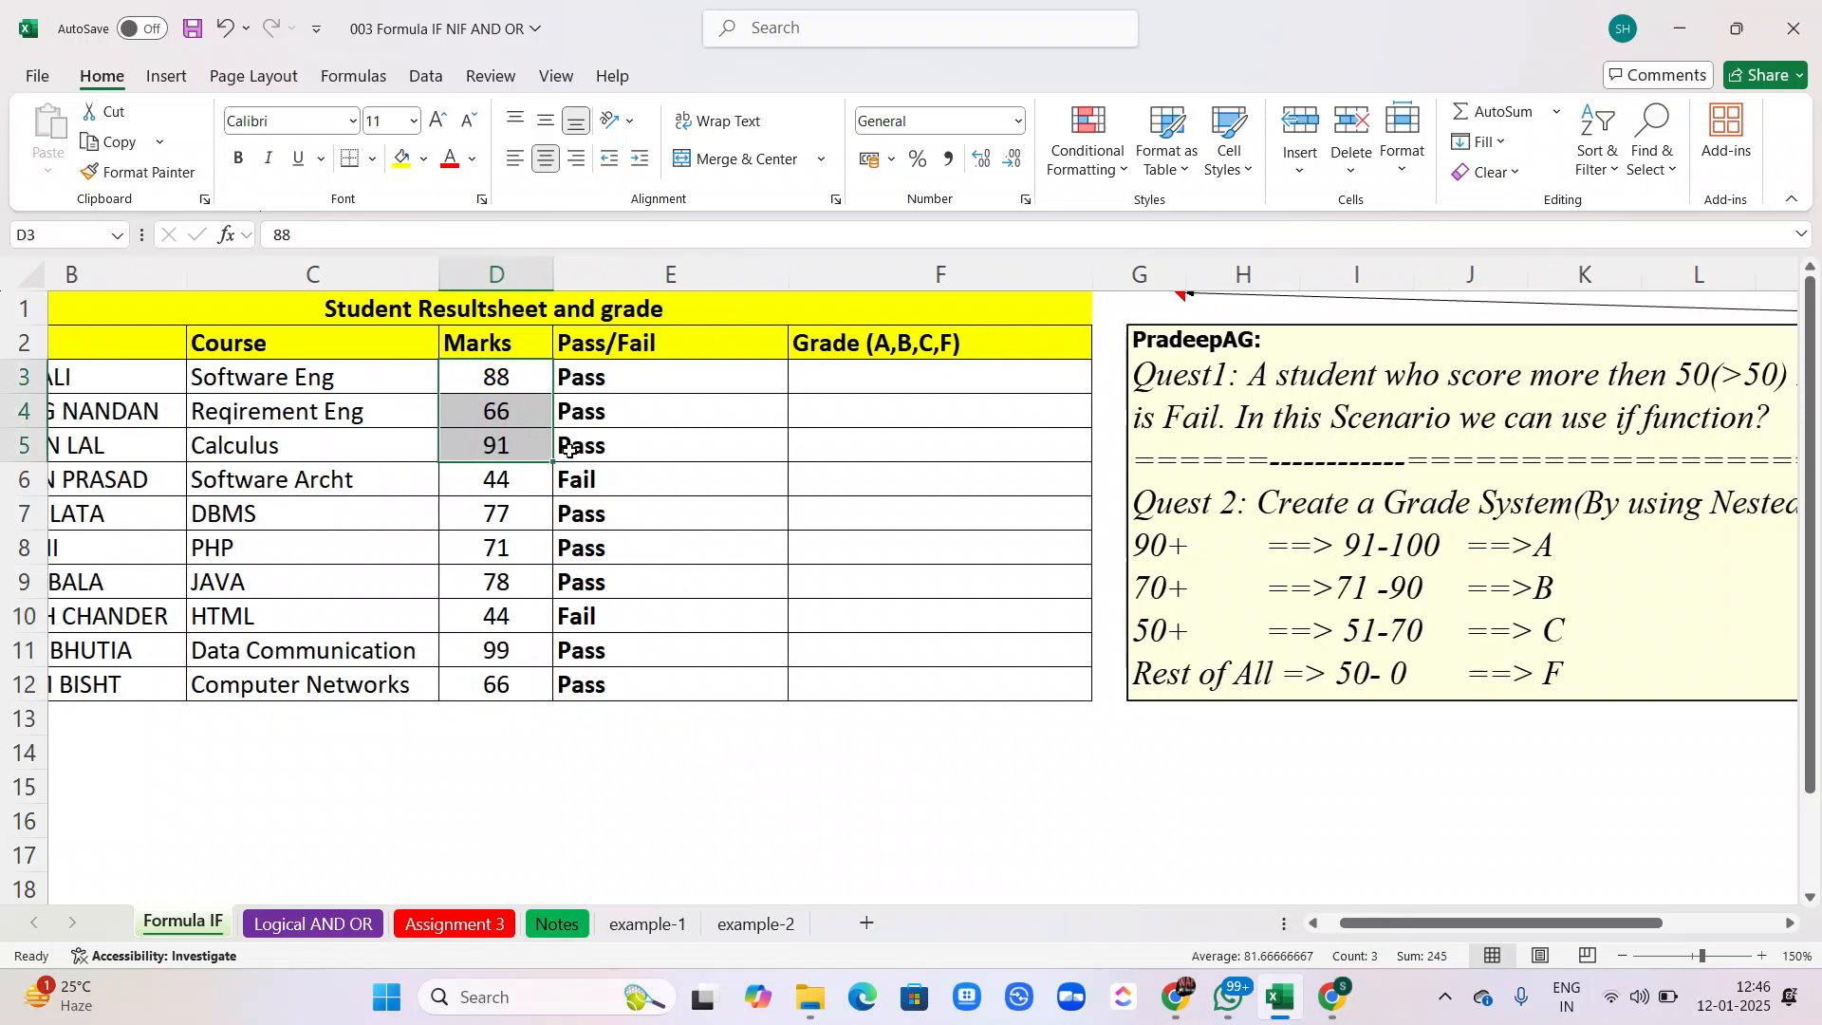
Begin an IFS formula in F3 whose first condition, D3>=91, returns "A".
left_click(876, 382)
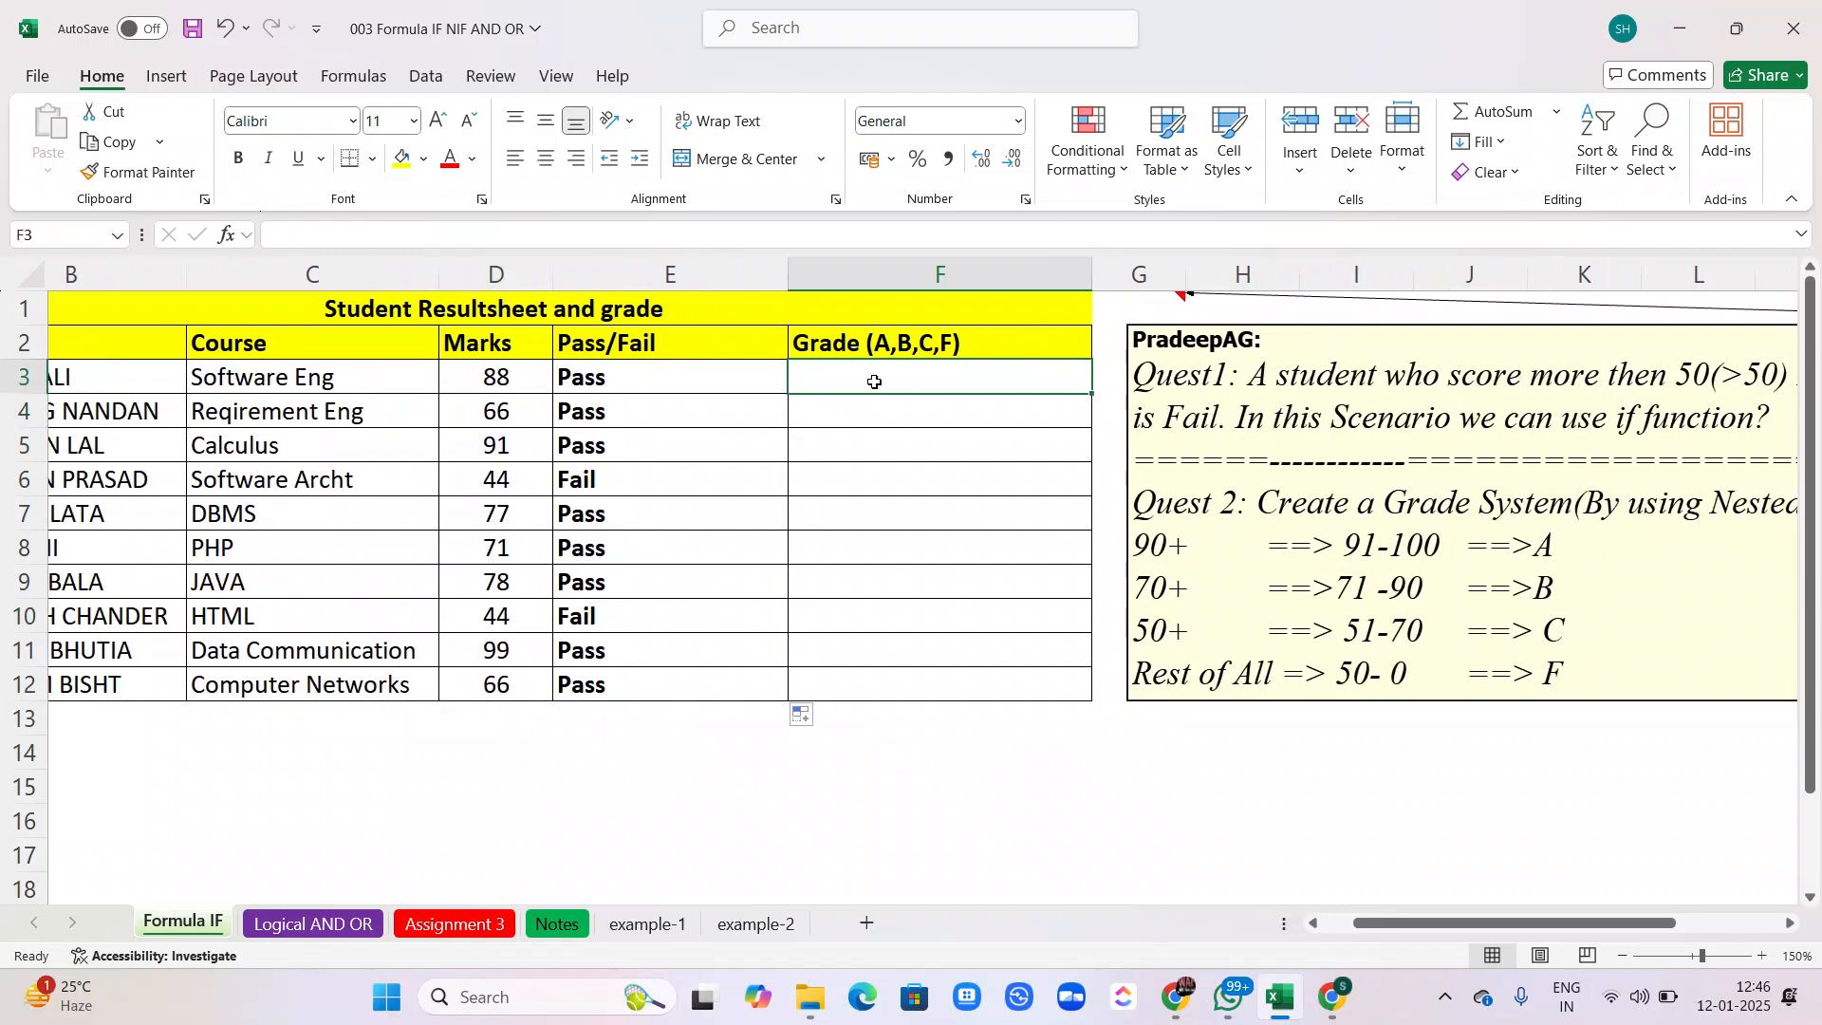
scroll(876, 383, "right", 2)
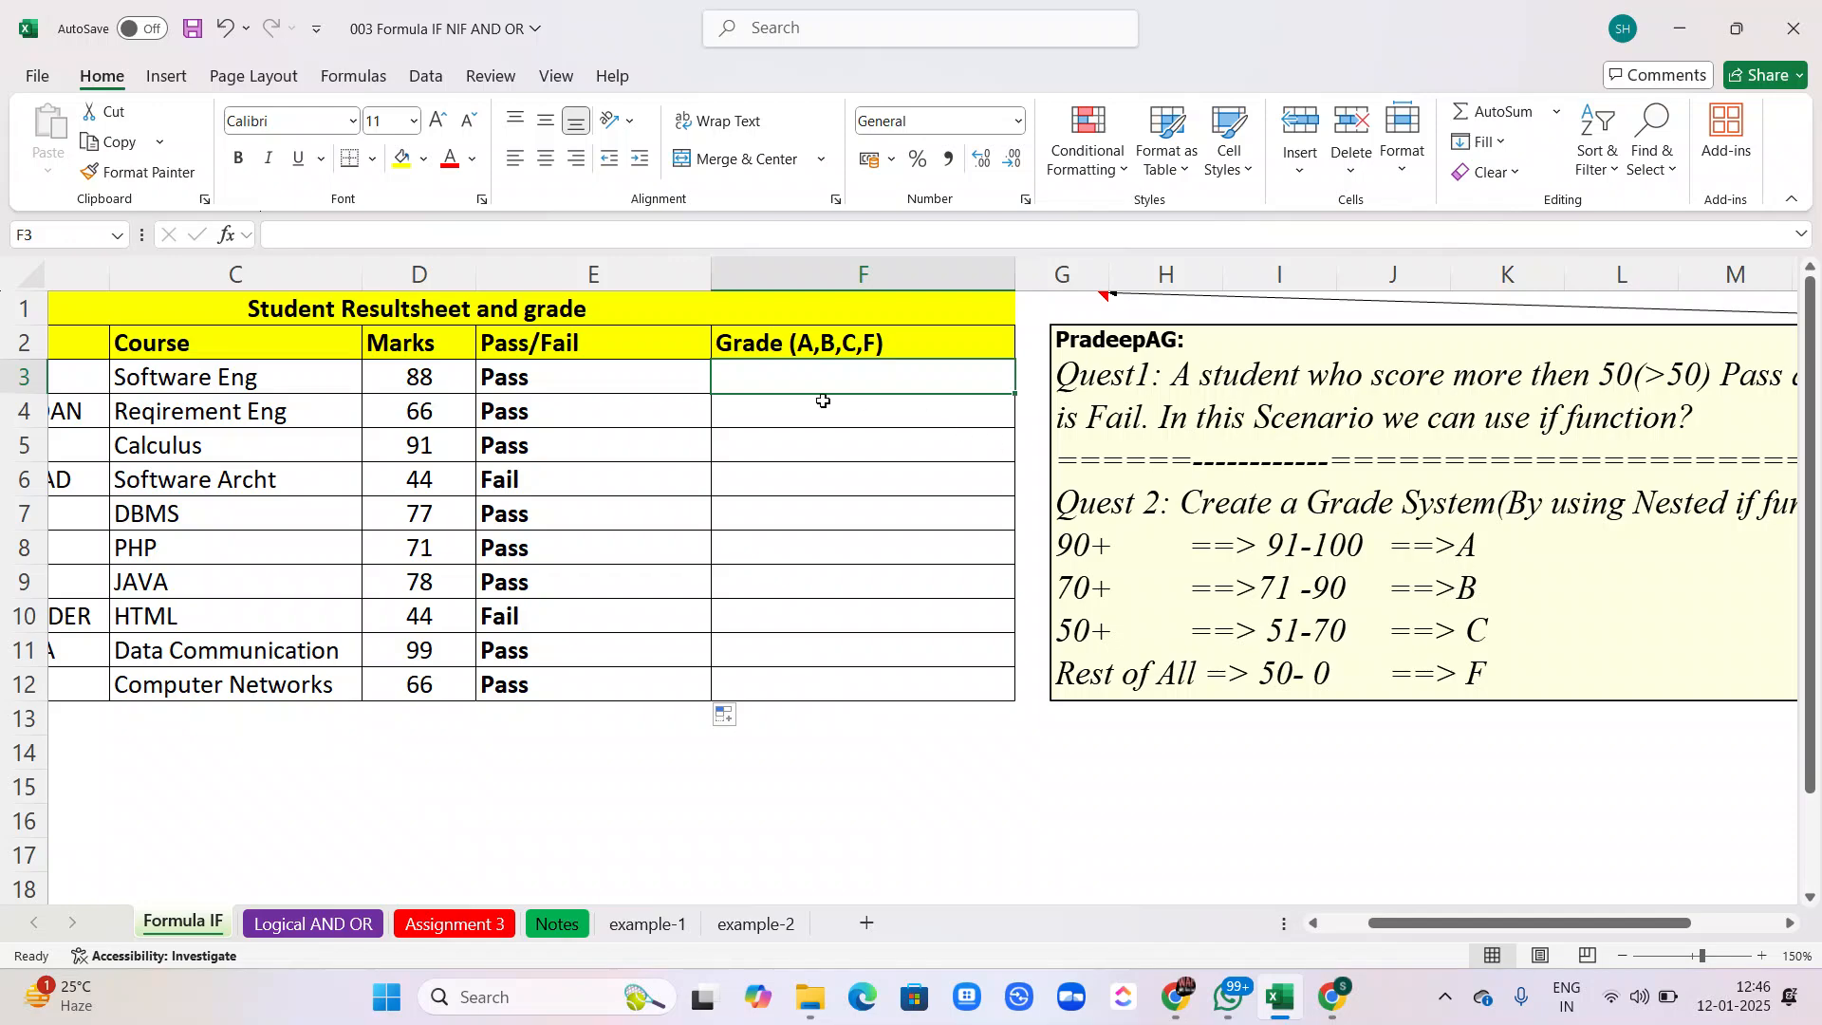
type("=")
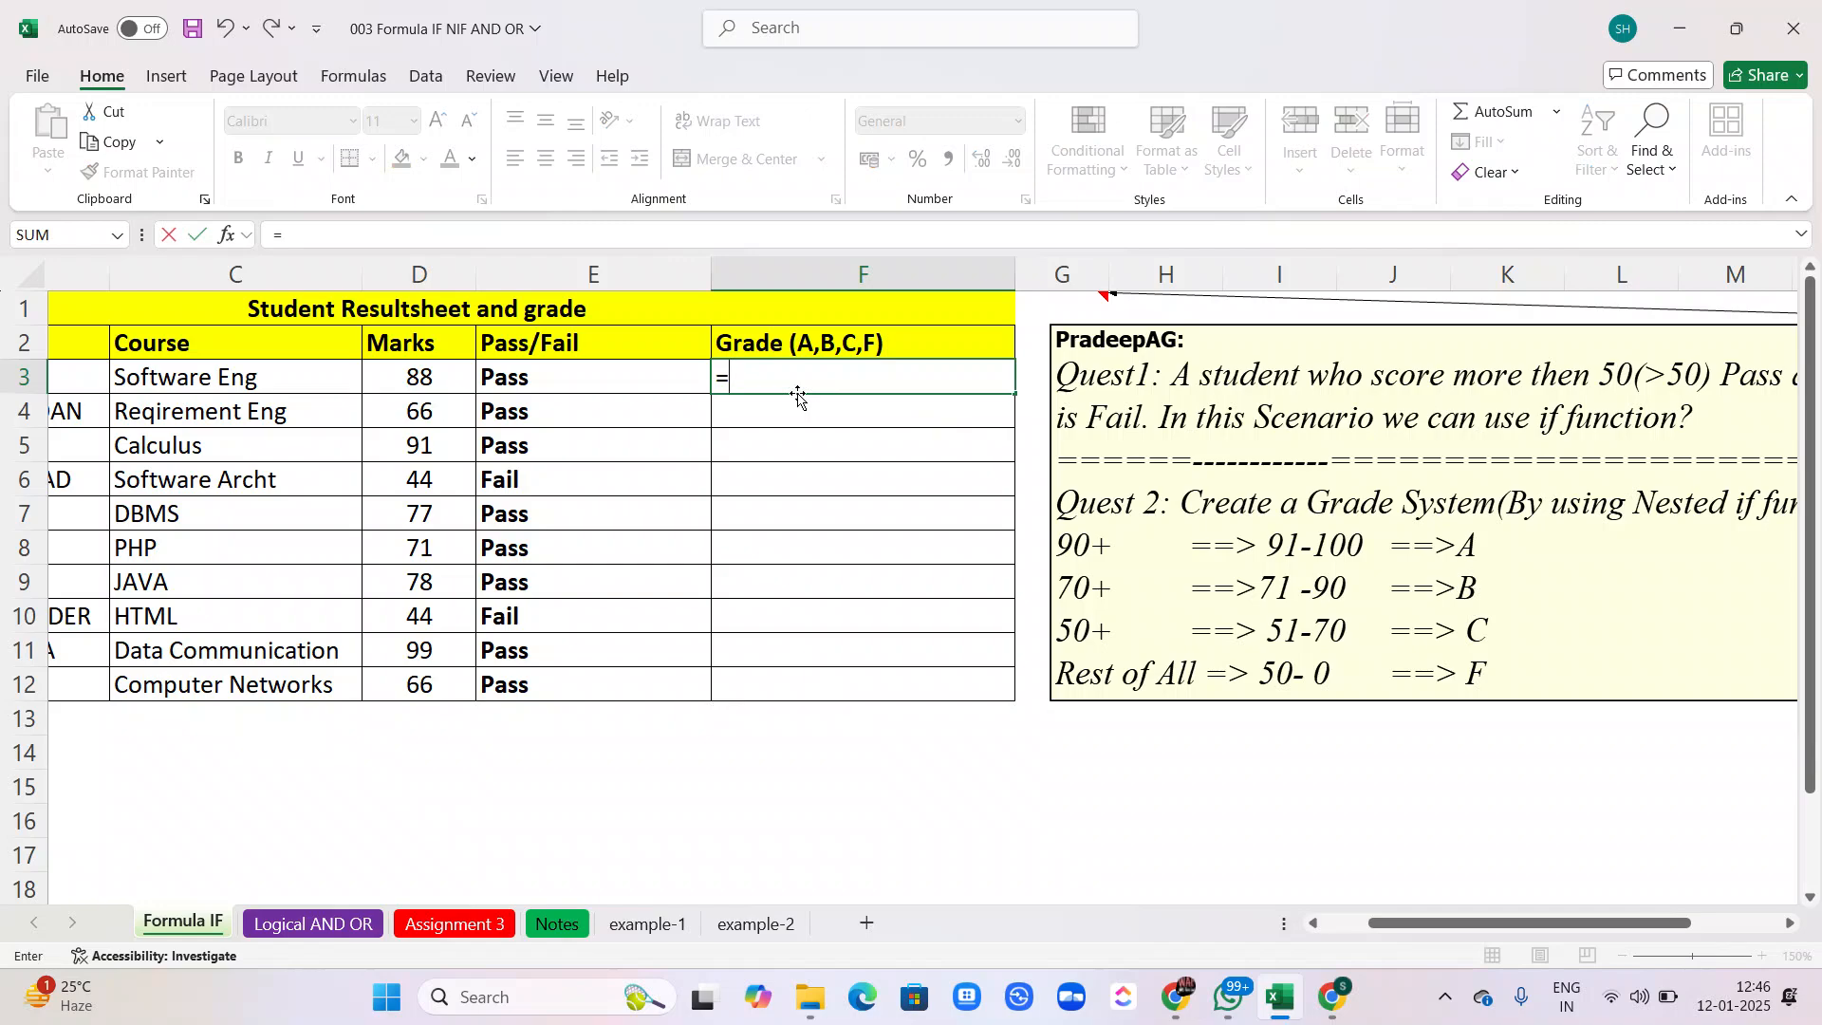
type("if")
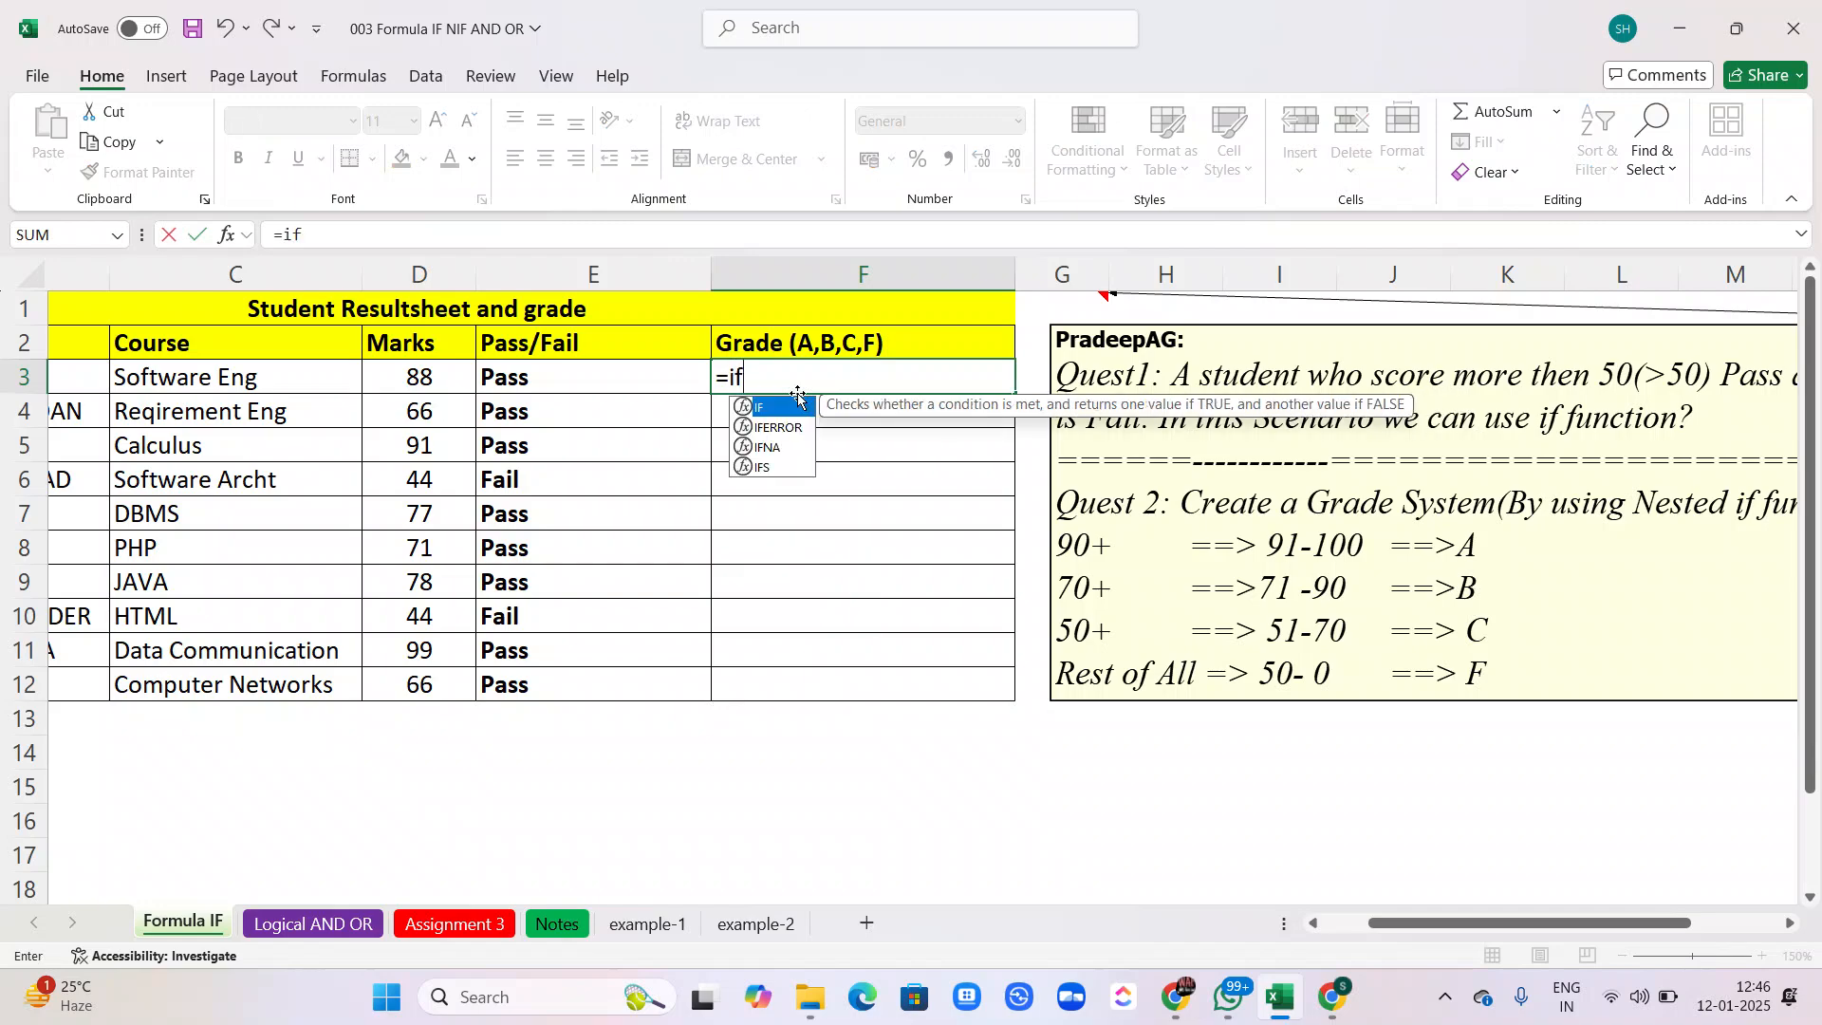
type("s")
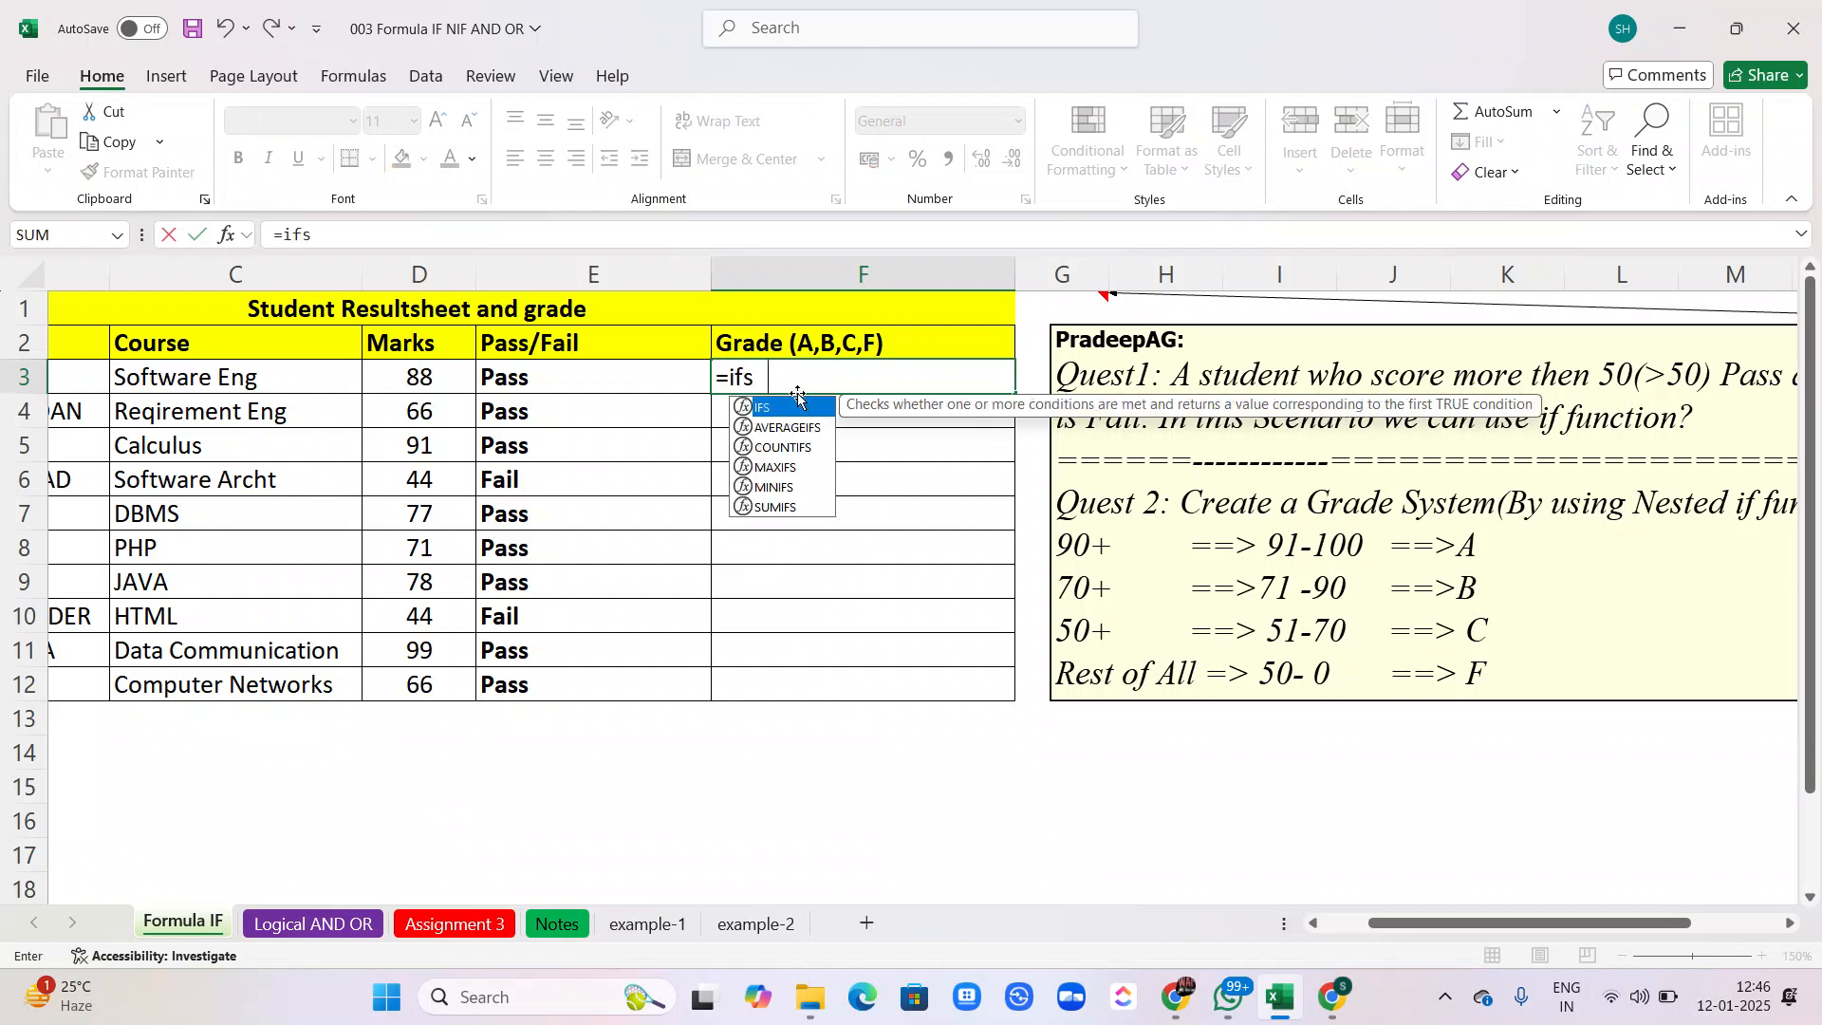
key("Tab")
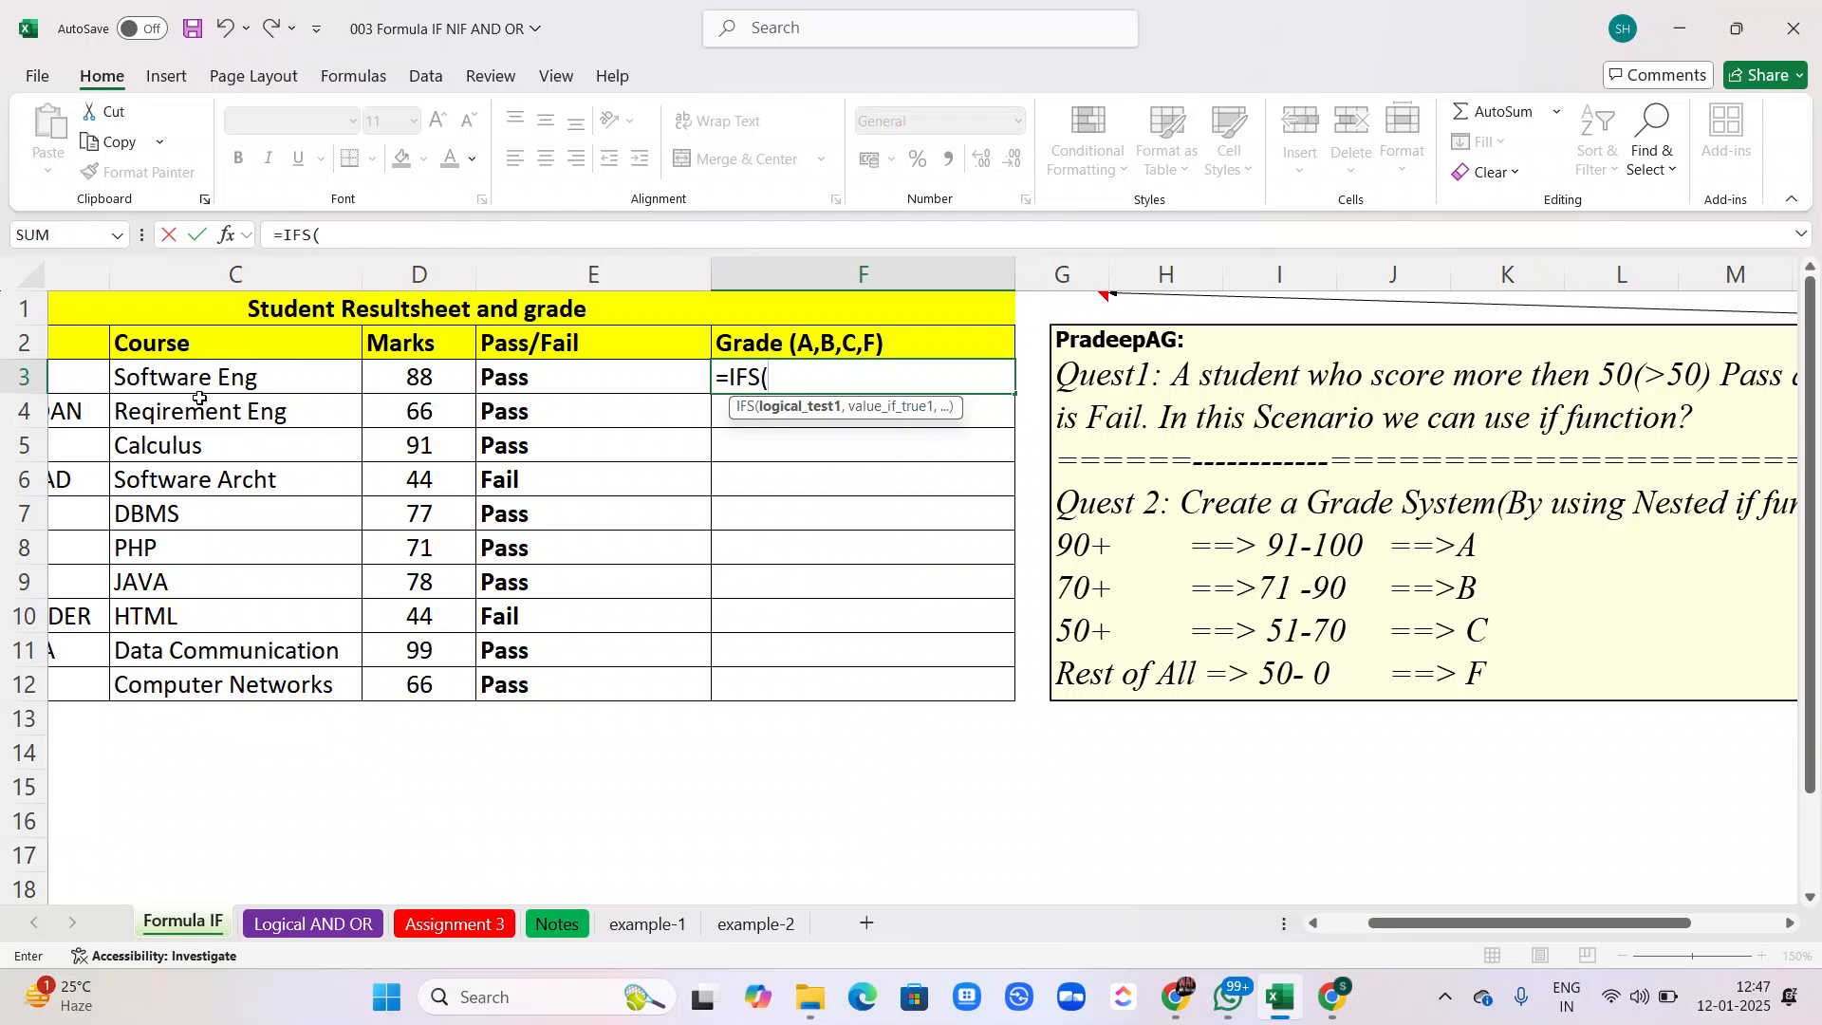
scroll(199, 399, "left", 1)
scroll(199, 399, "left", 1)
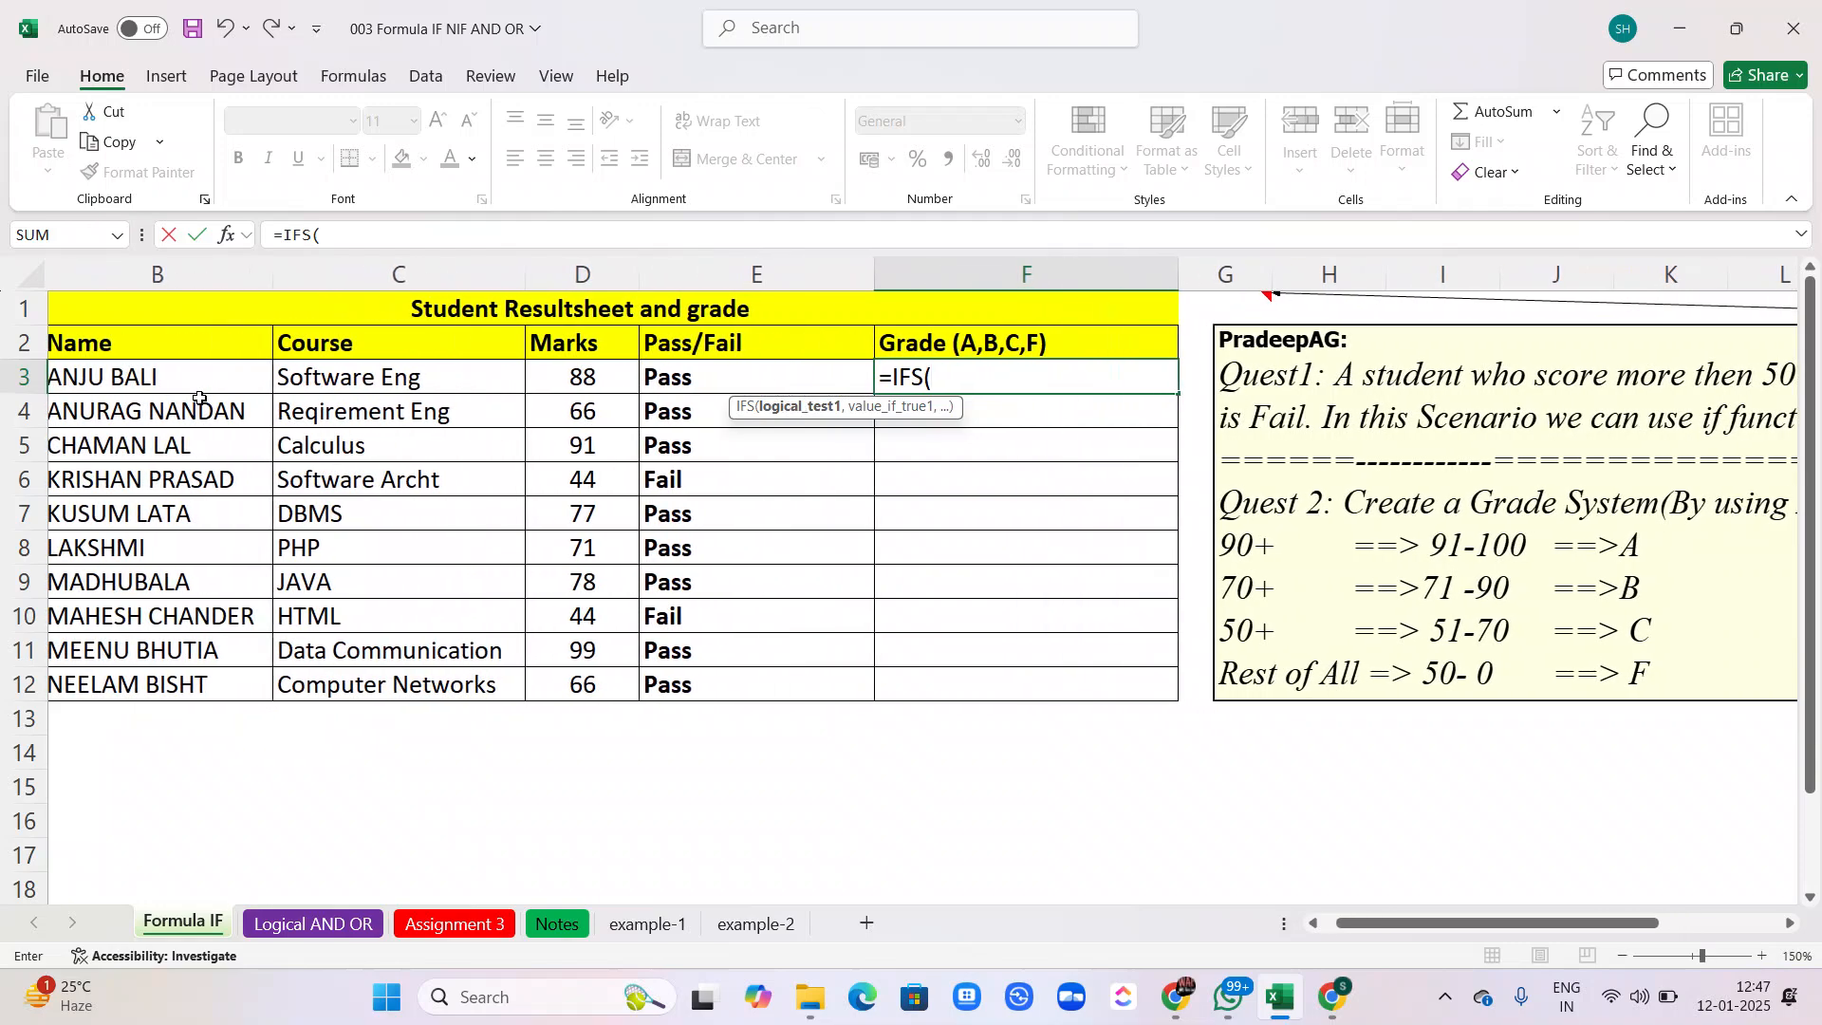
left_click(551, 374)
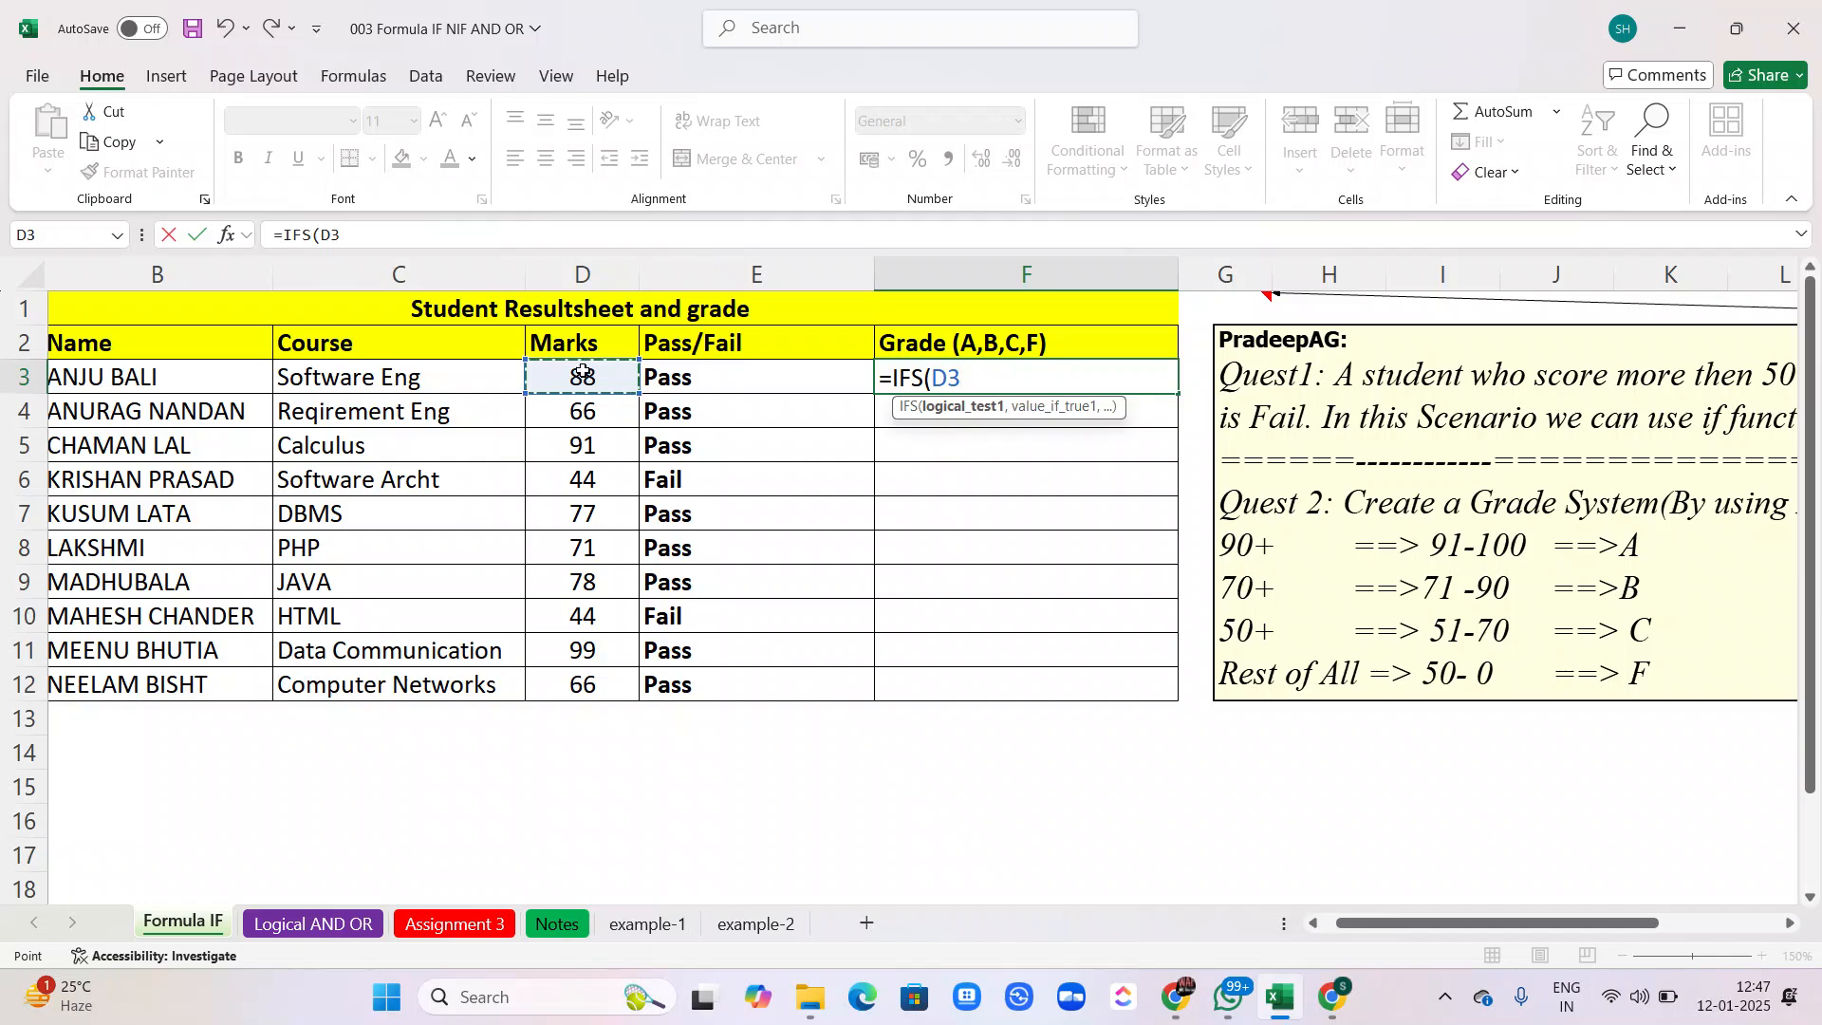
type(">=")
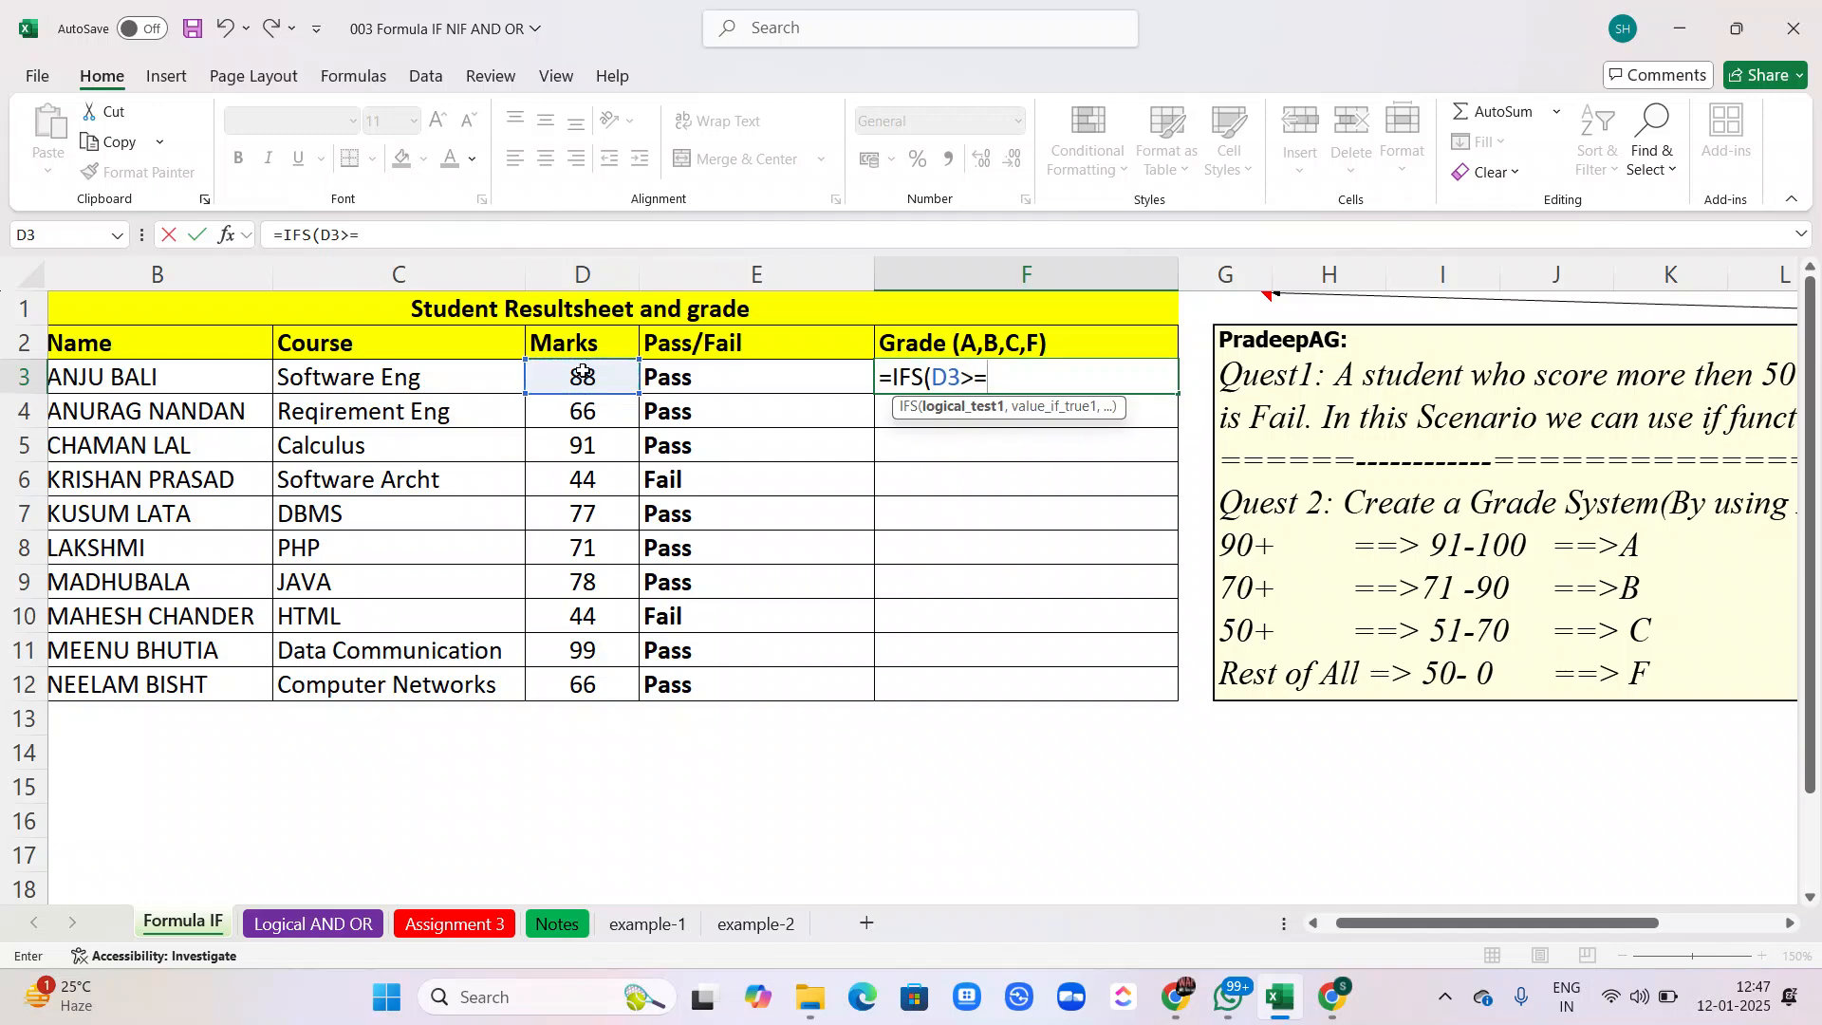
type("91,")
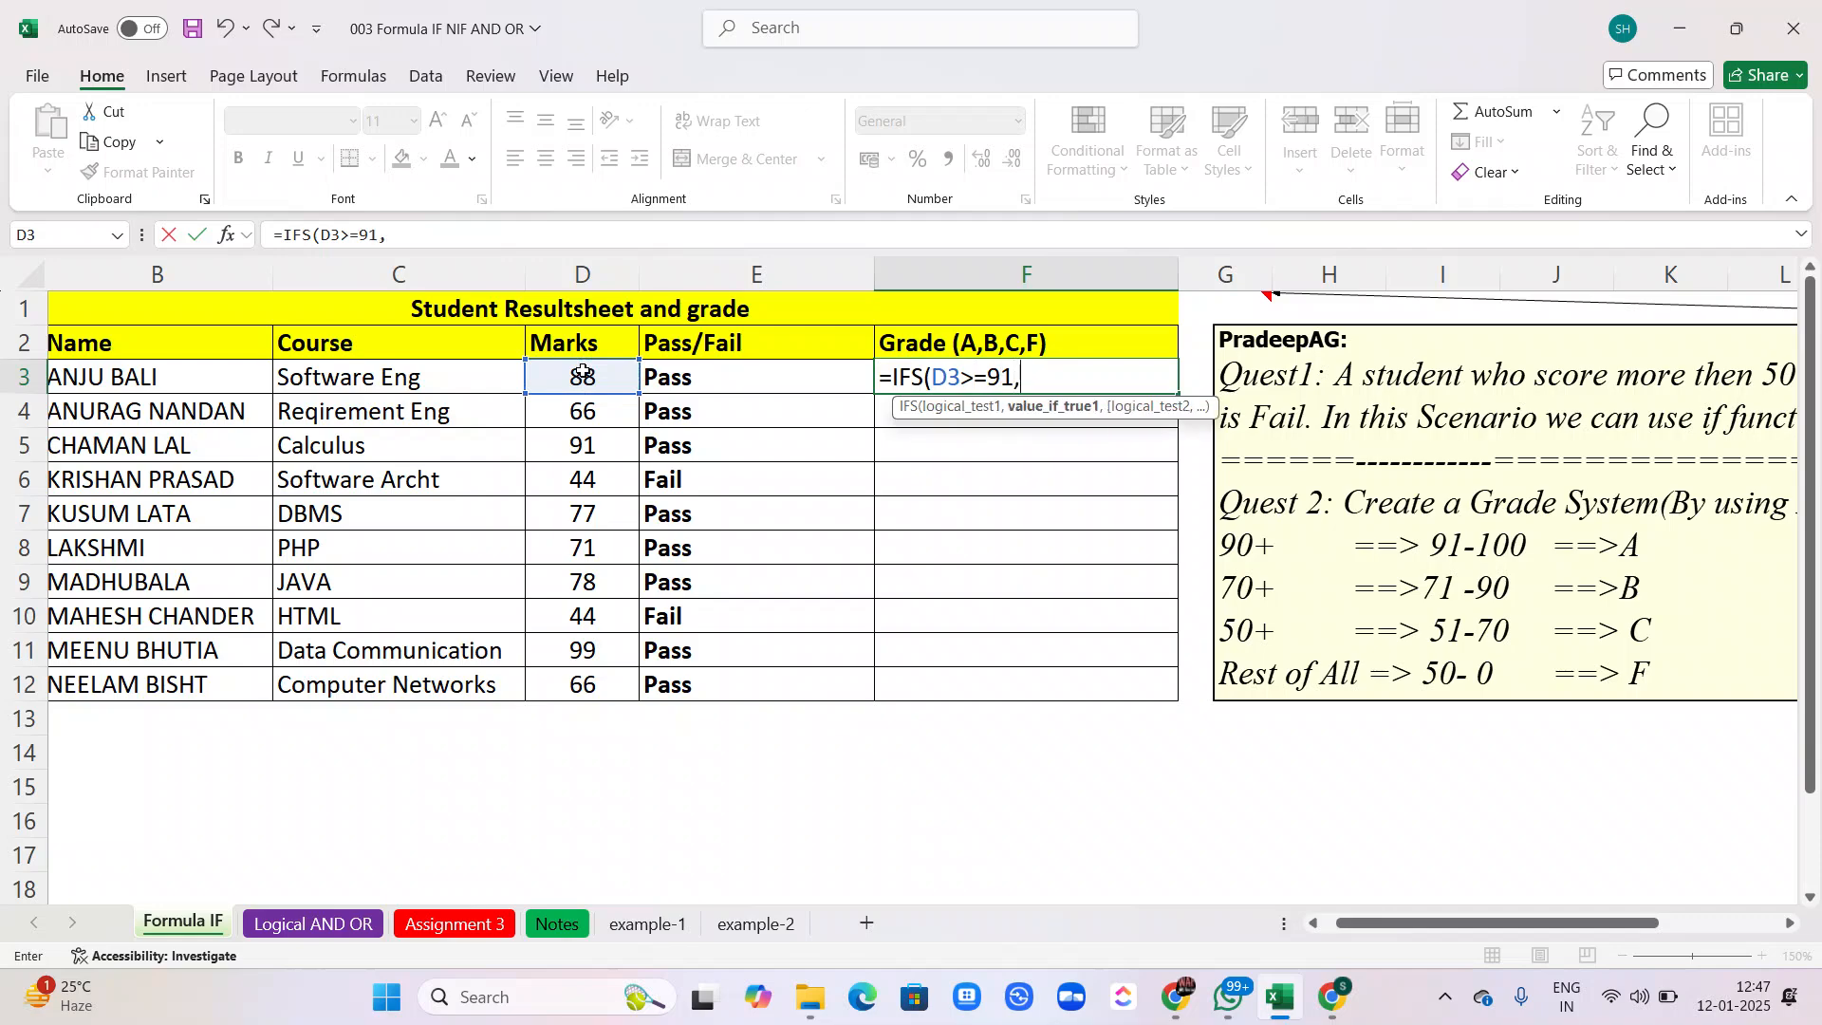
type("\"A\",")
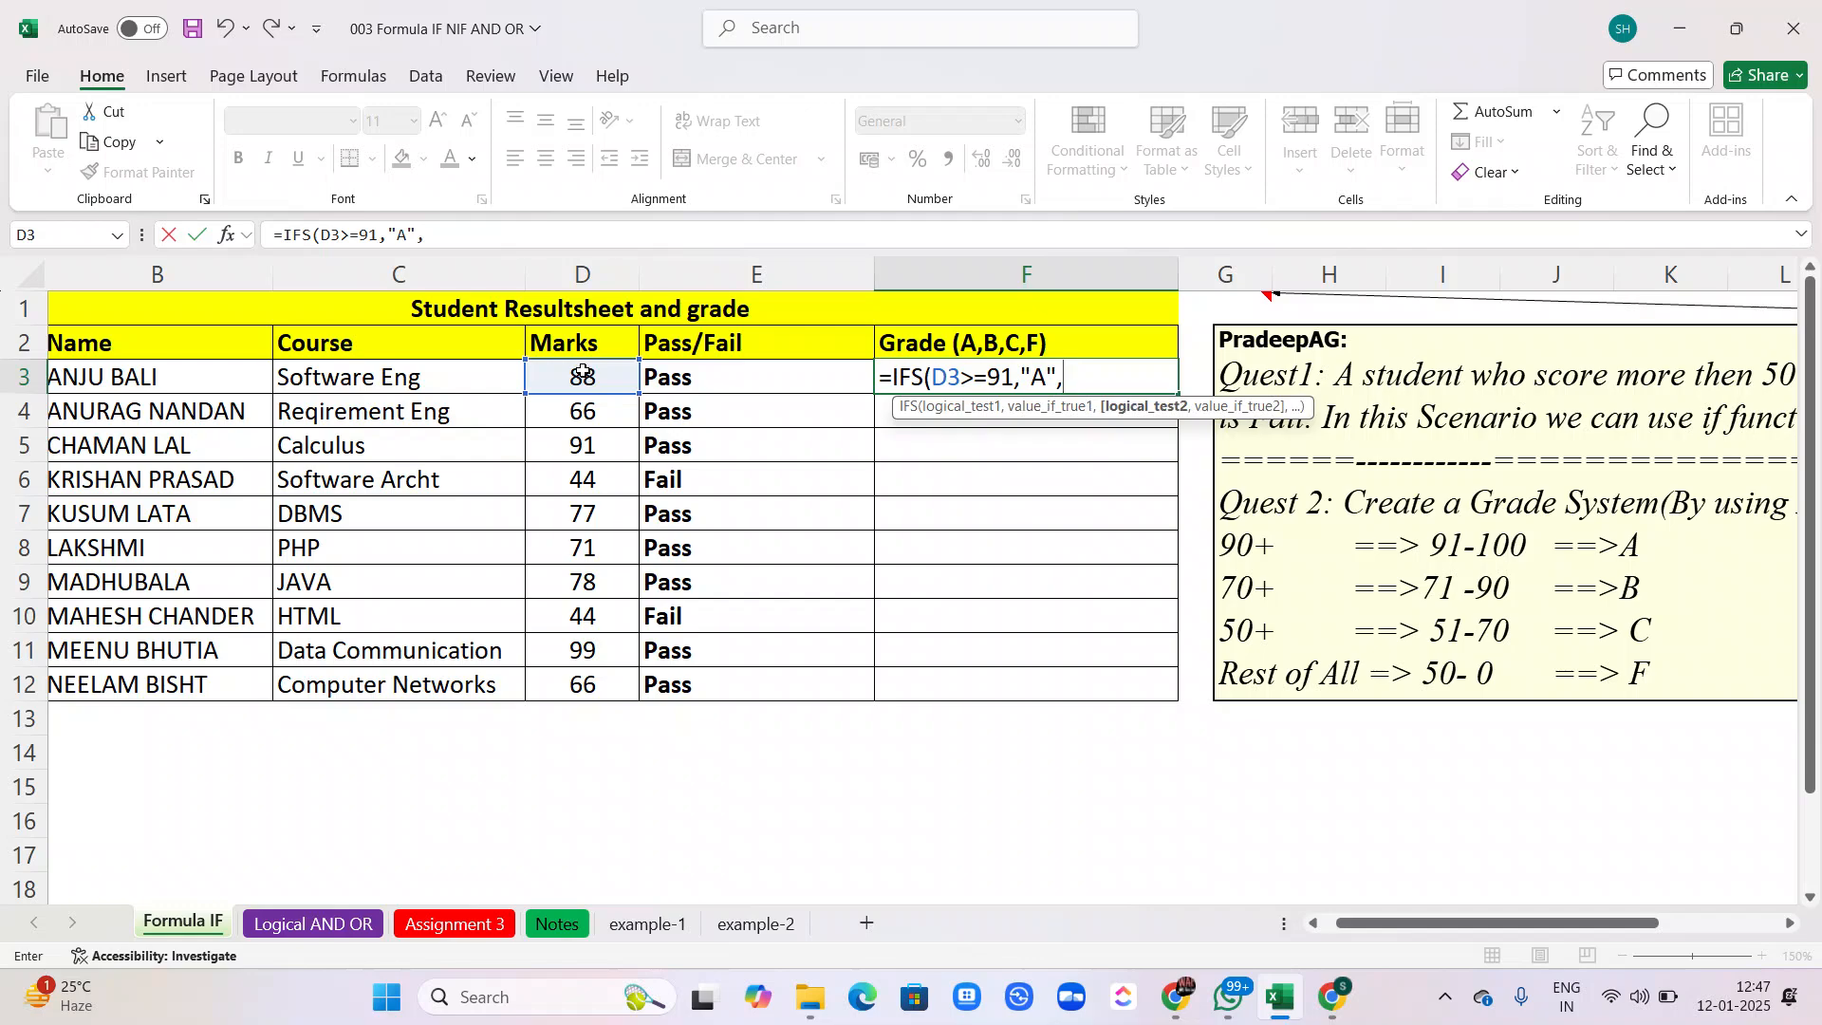
Extend the IFS formula in F3 with the conditions D3>=71 returning "B" and D3>=51 returning "C".
left_click(583, 373)
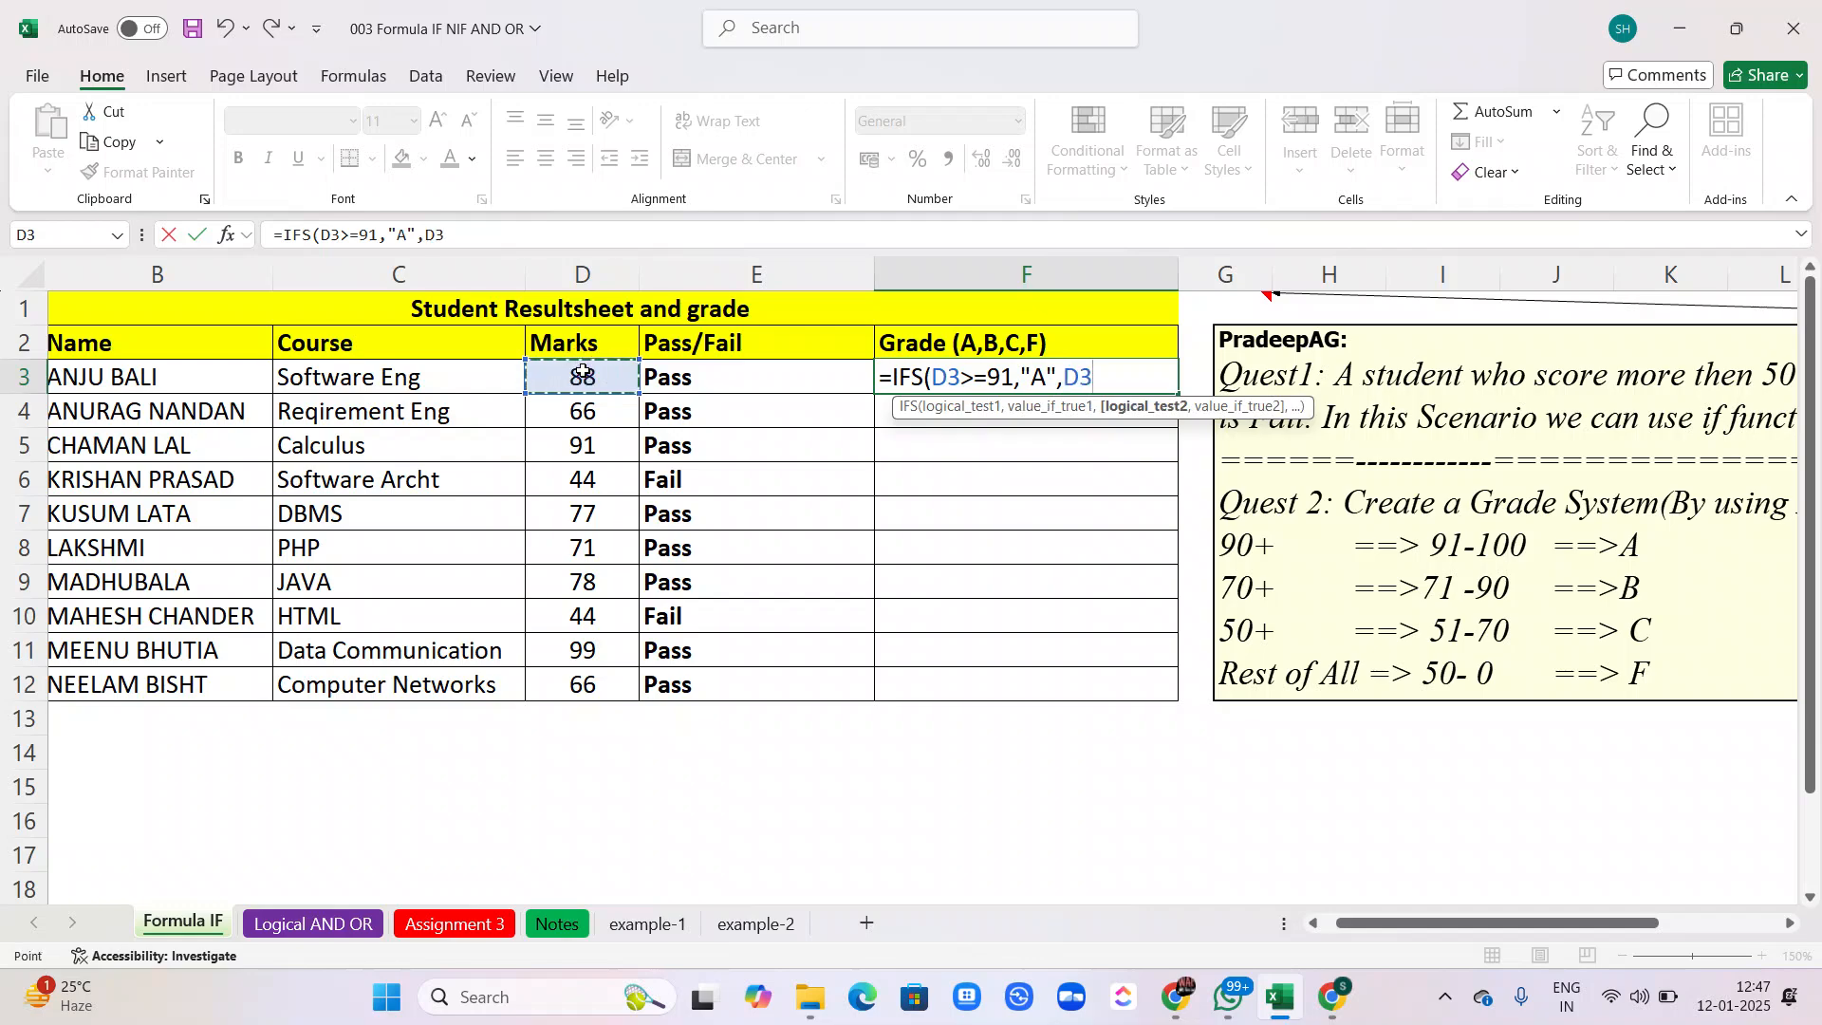
type(">=71,\"")
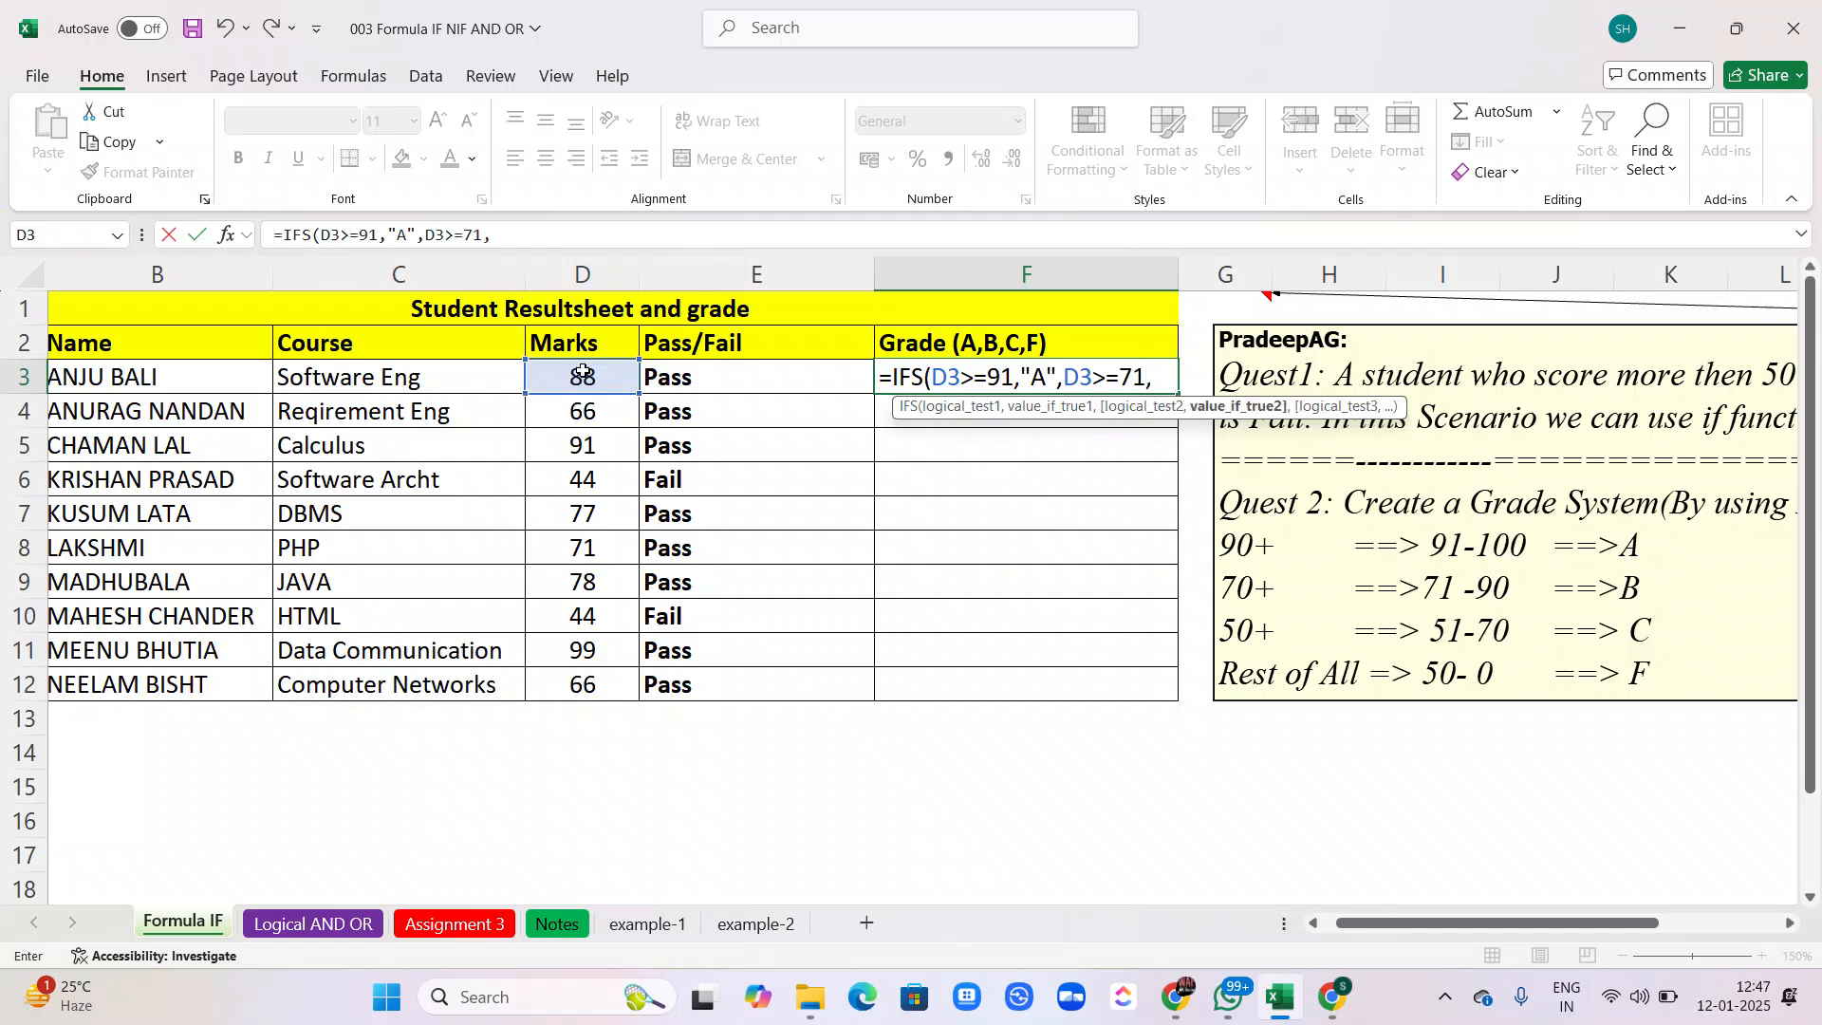
type("B\",")
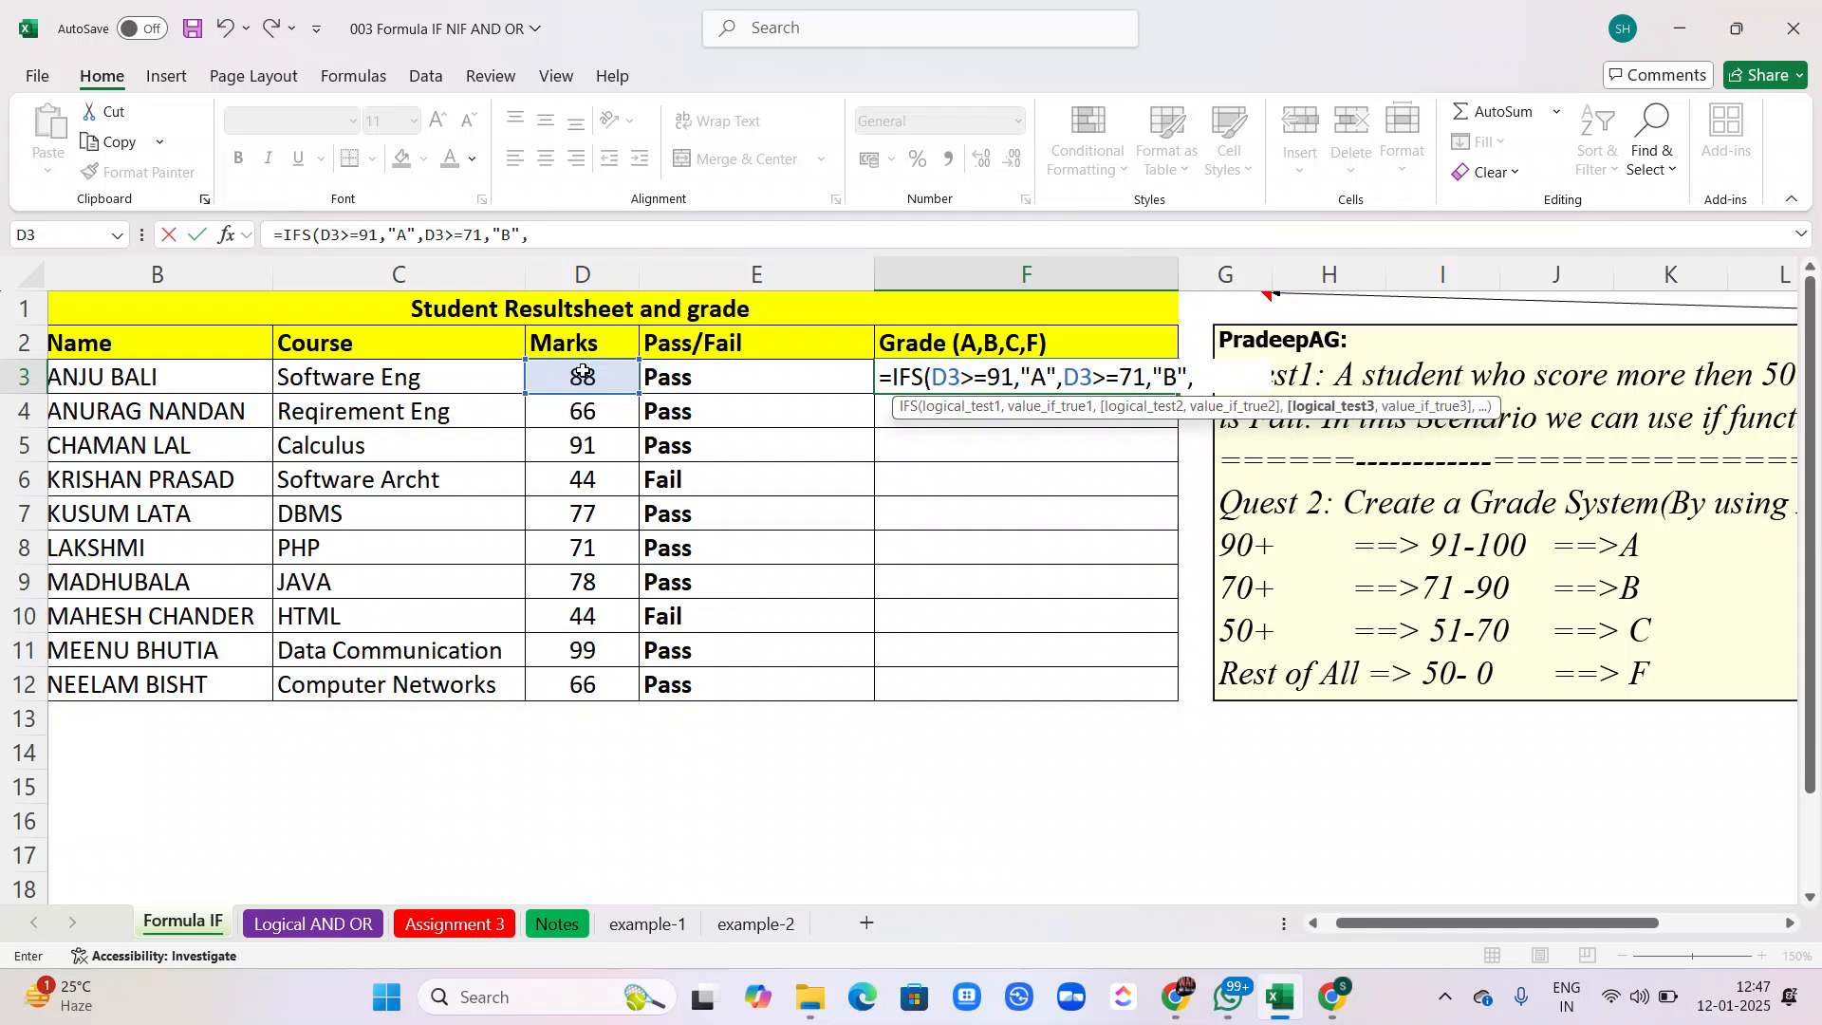
left_click(547, 381)
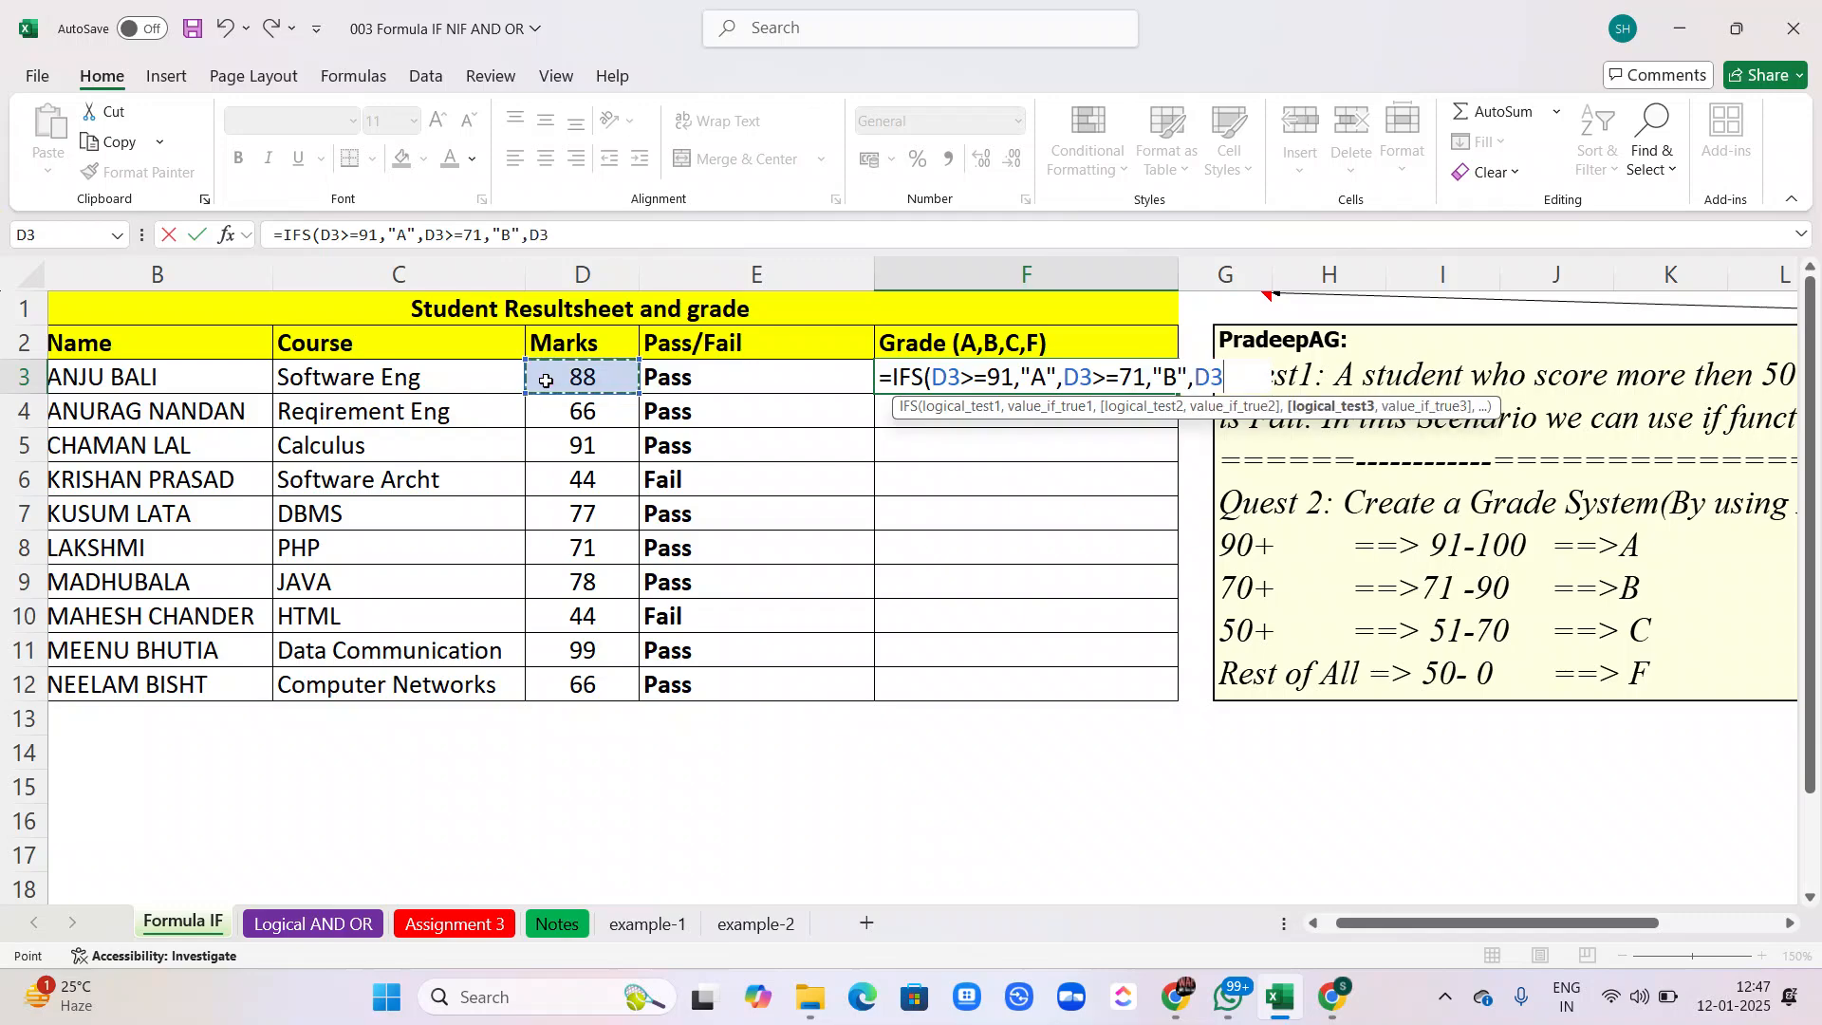
type(">=51, ")
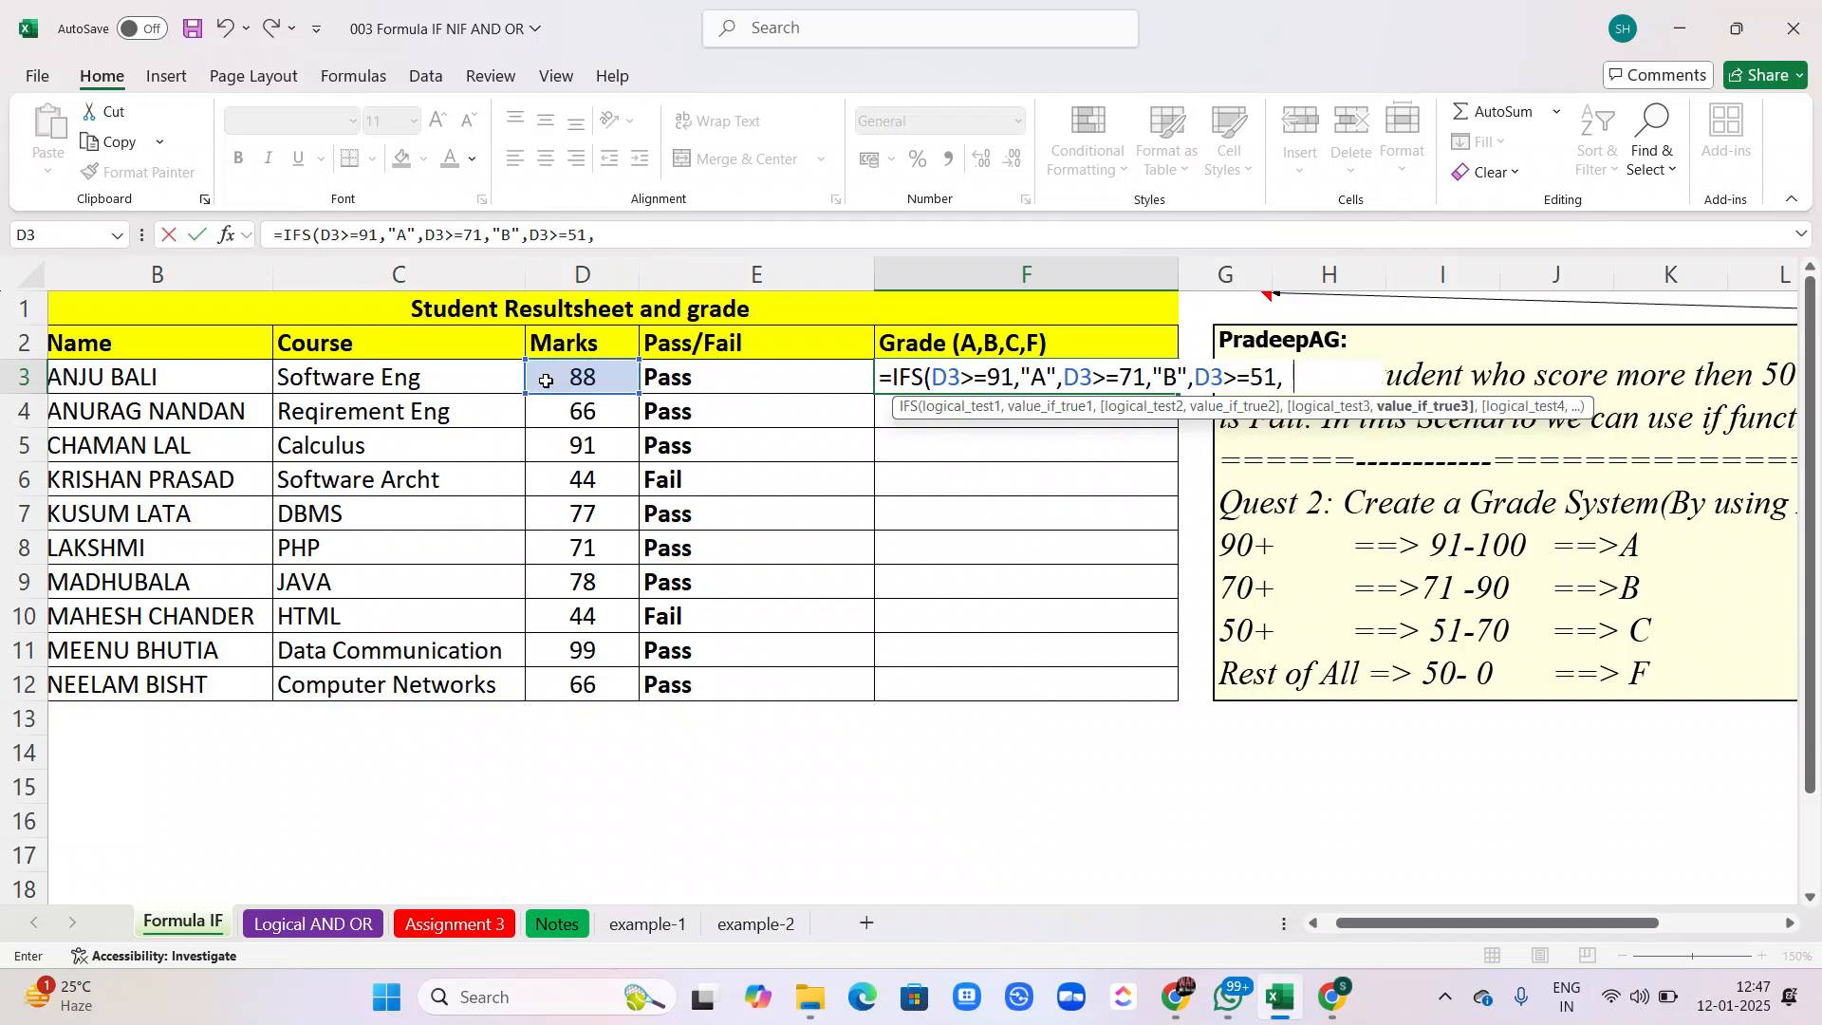
type("C\",")
Finish the IFS formula in F3 with the last condition, D3<=50, returning "F".
left_click(546, 381)
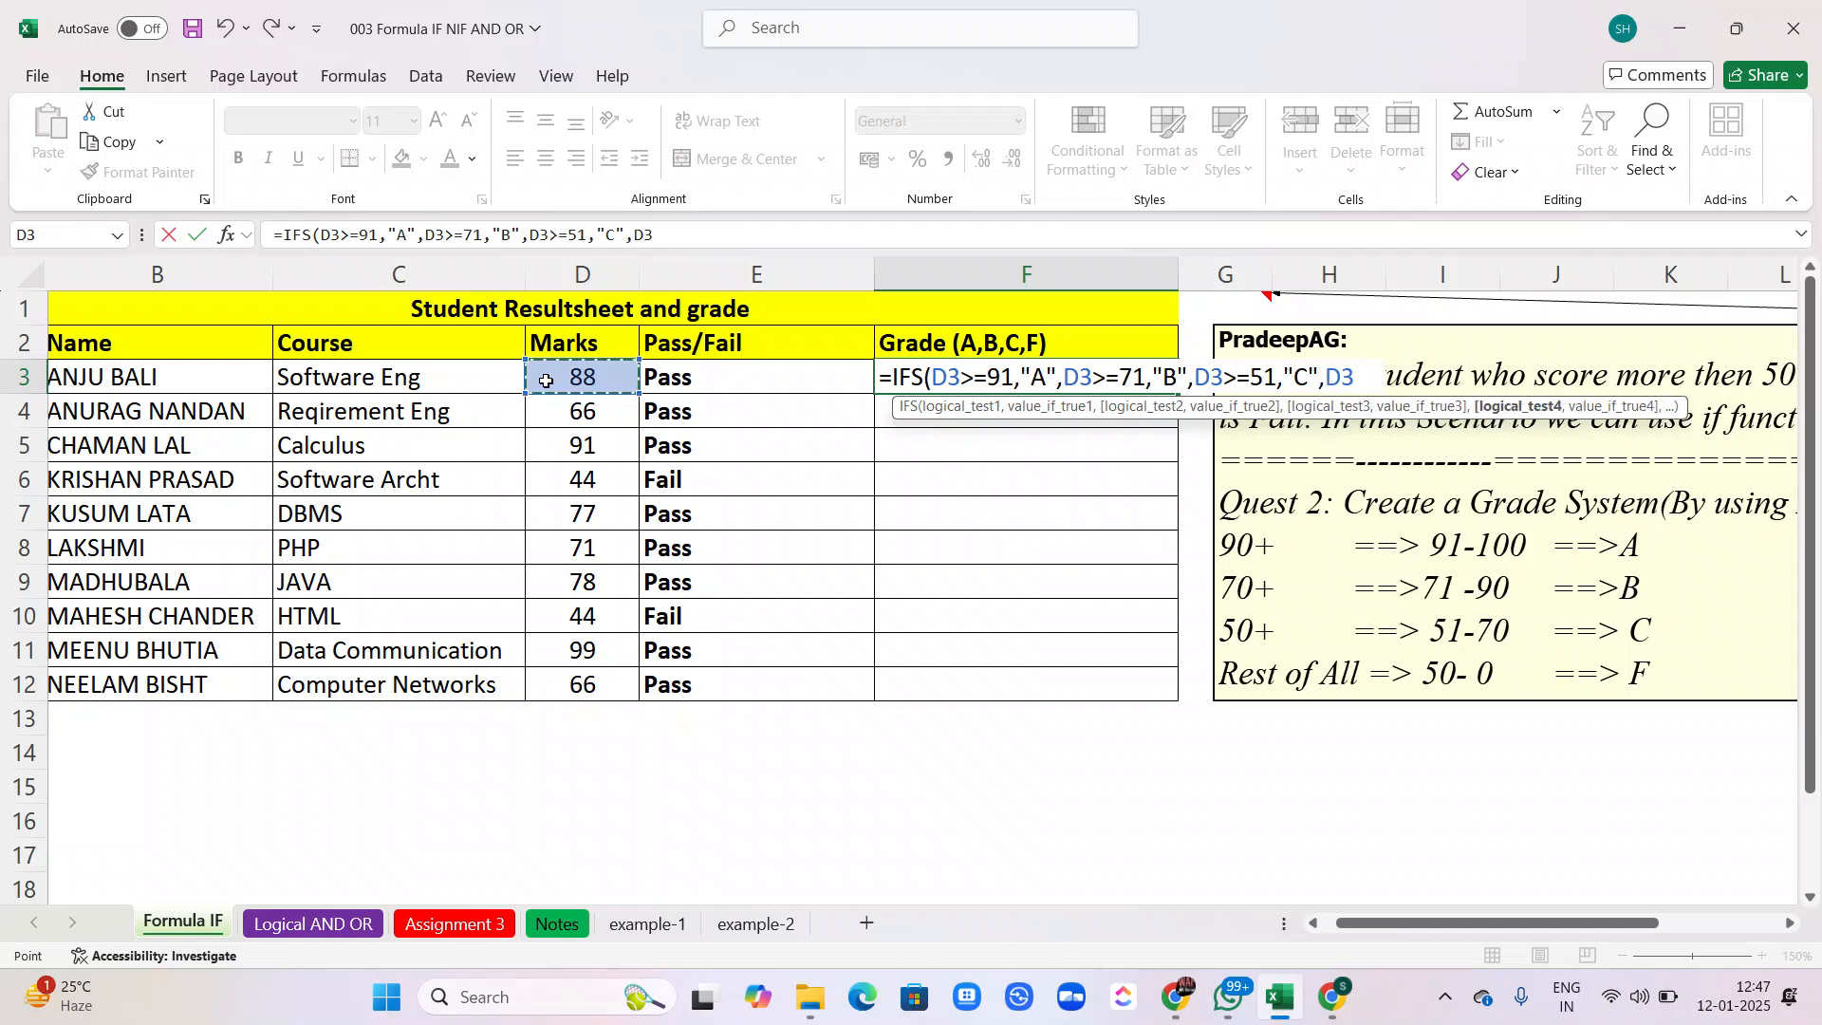
type("<=50")
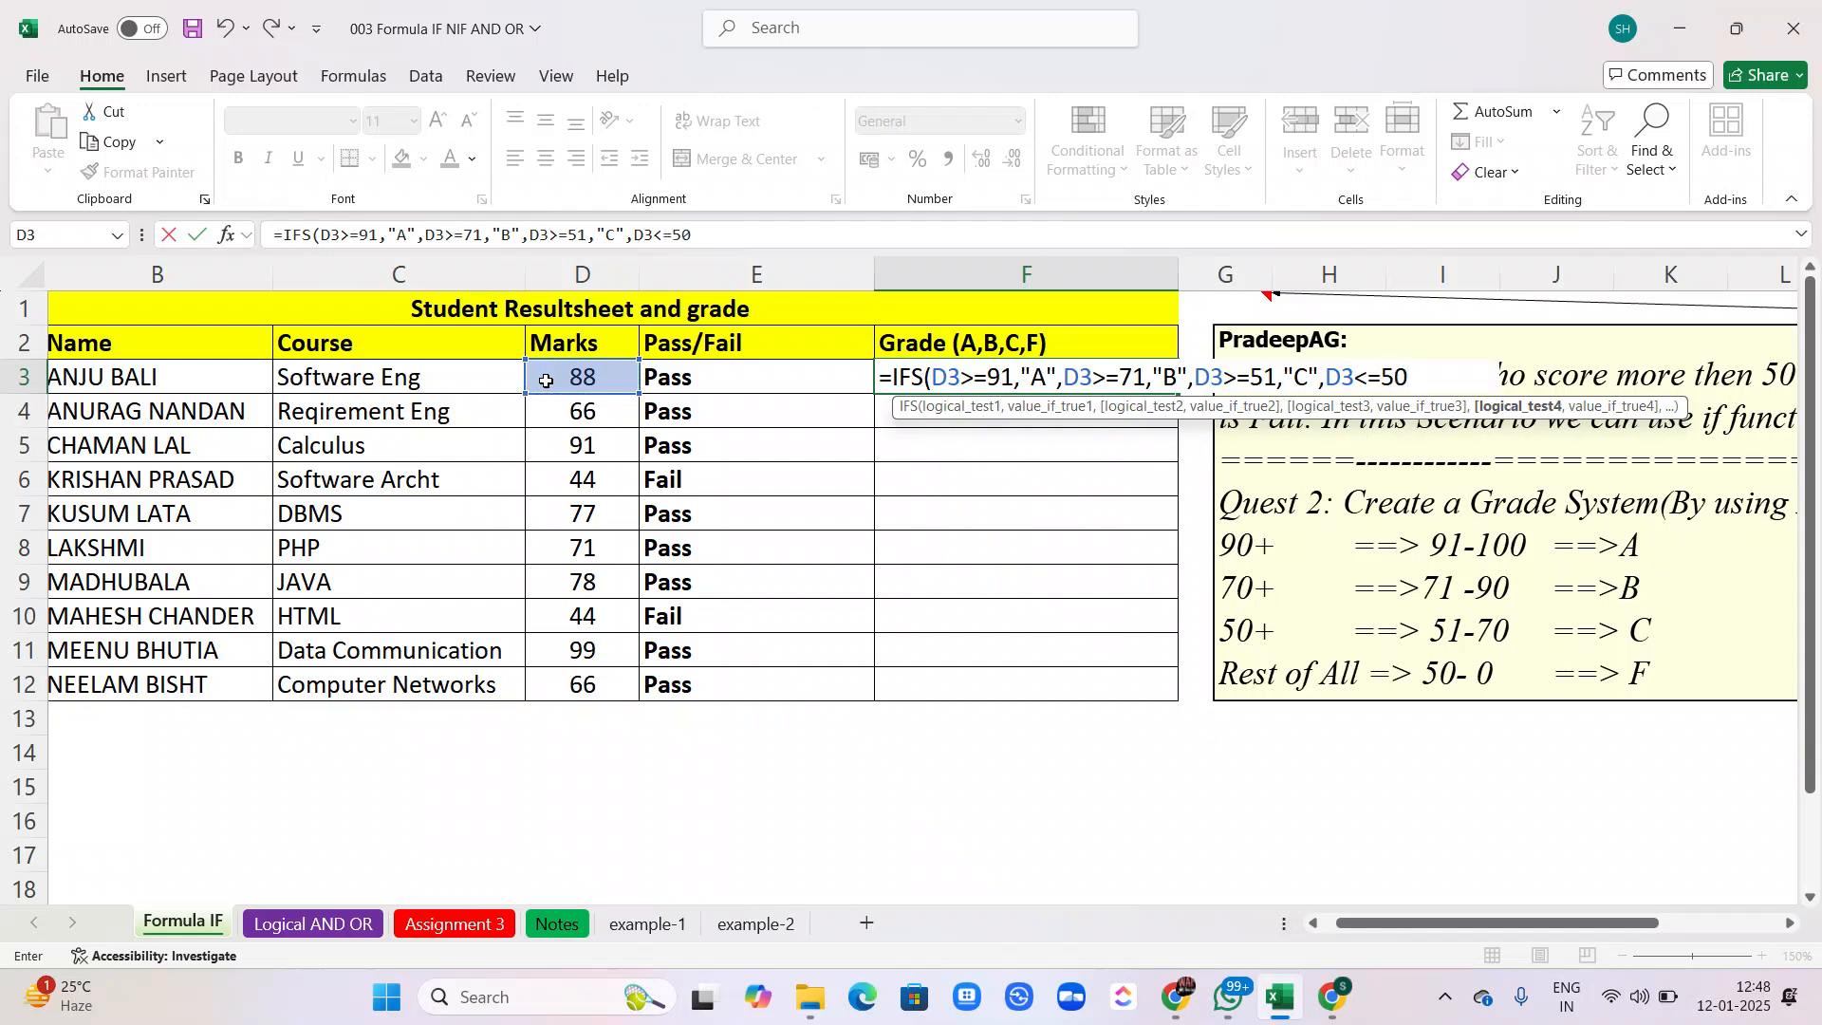
type(",\"")
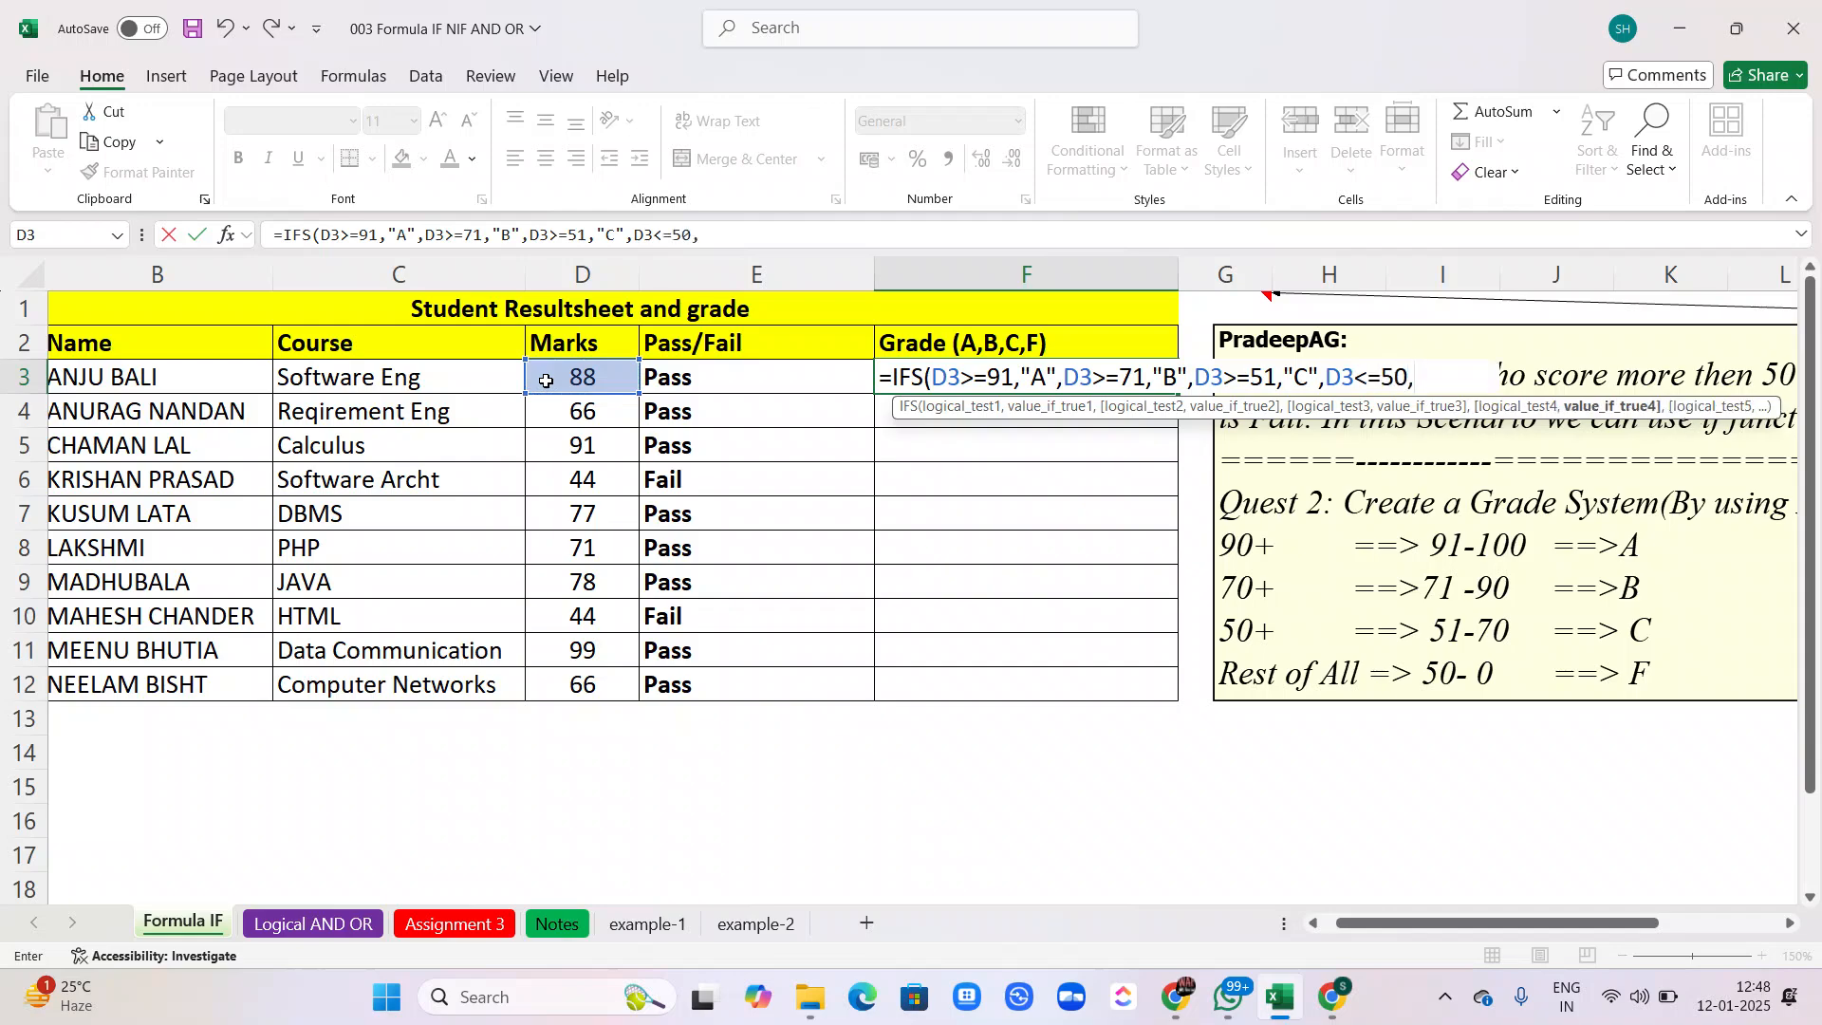
type("F\"")
key("Return")
Fill the IFS grade formula from F3 down through F12.
left_click(900, 371)
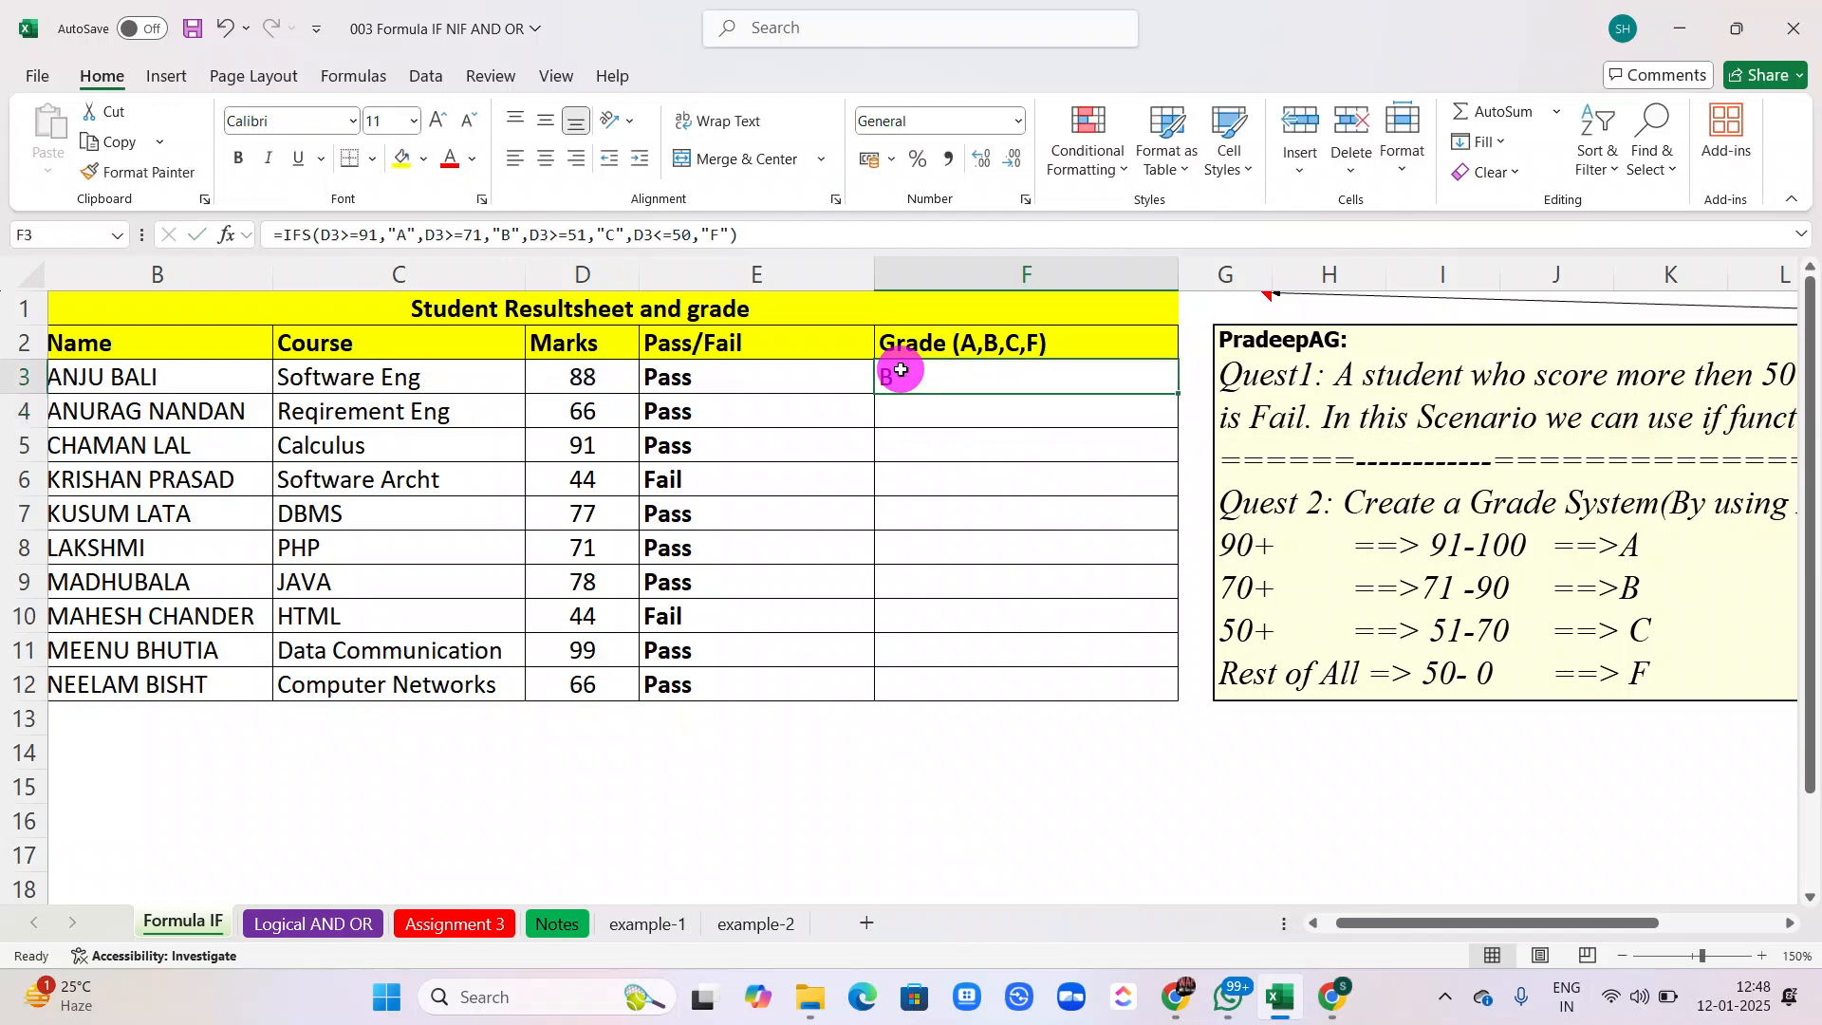
left_click_drag(1179, 397, 1180, 396)
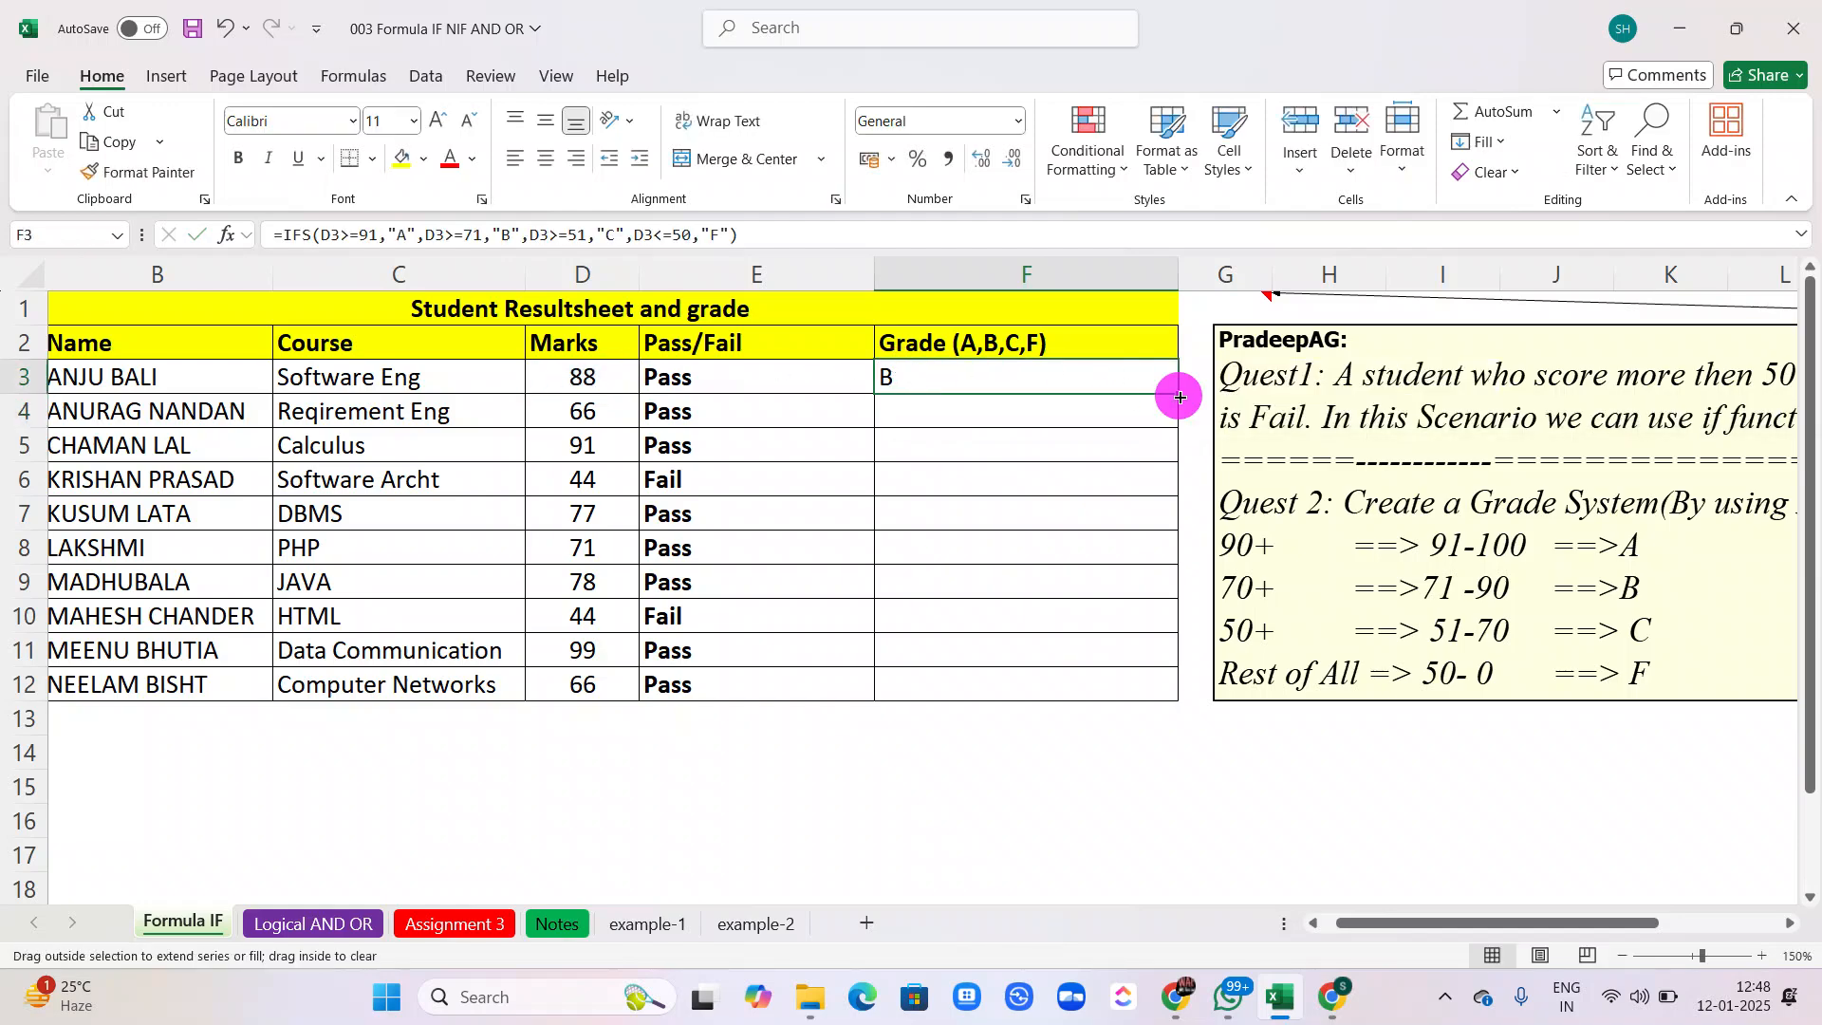
double_click(1180, 396)
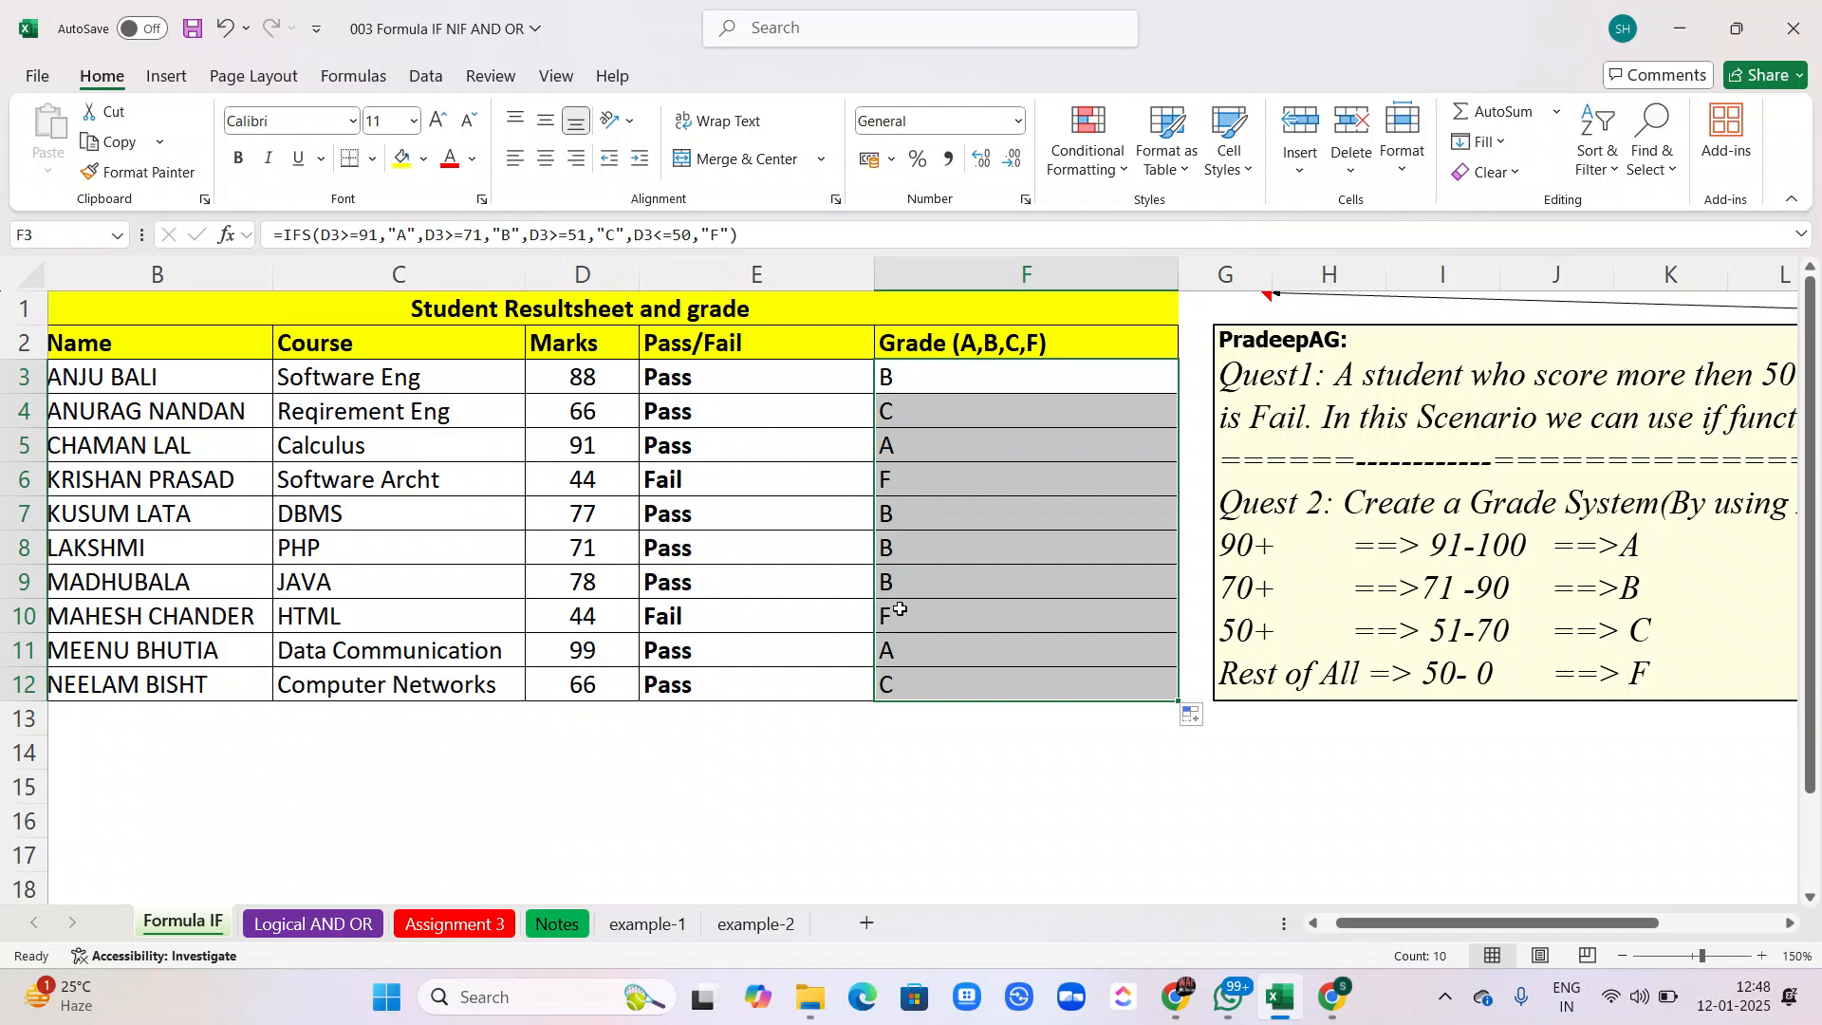
left_click(908, 368)
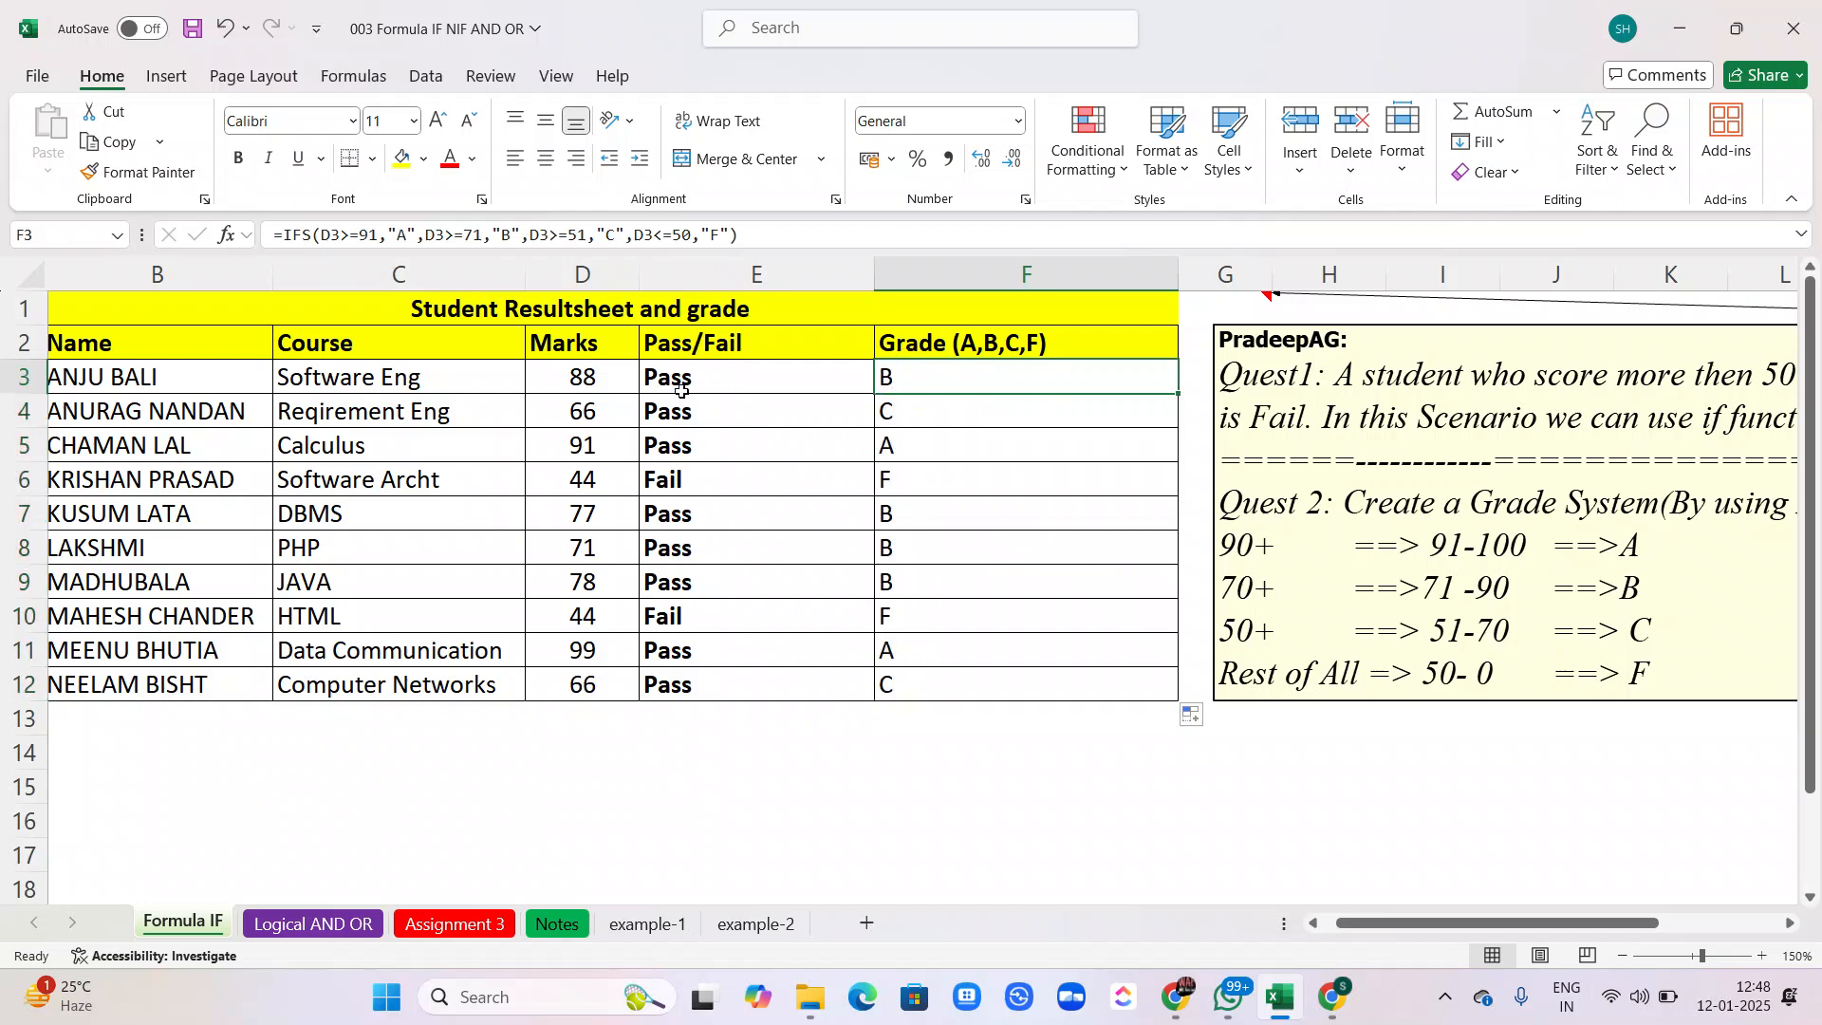
Read the Pass/Fail question and the grading scale in the note beside the result table.
left_click(1519, 591)
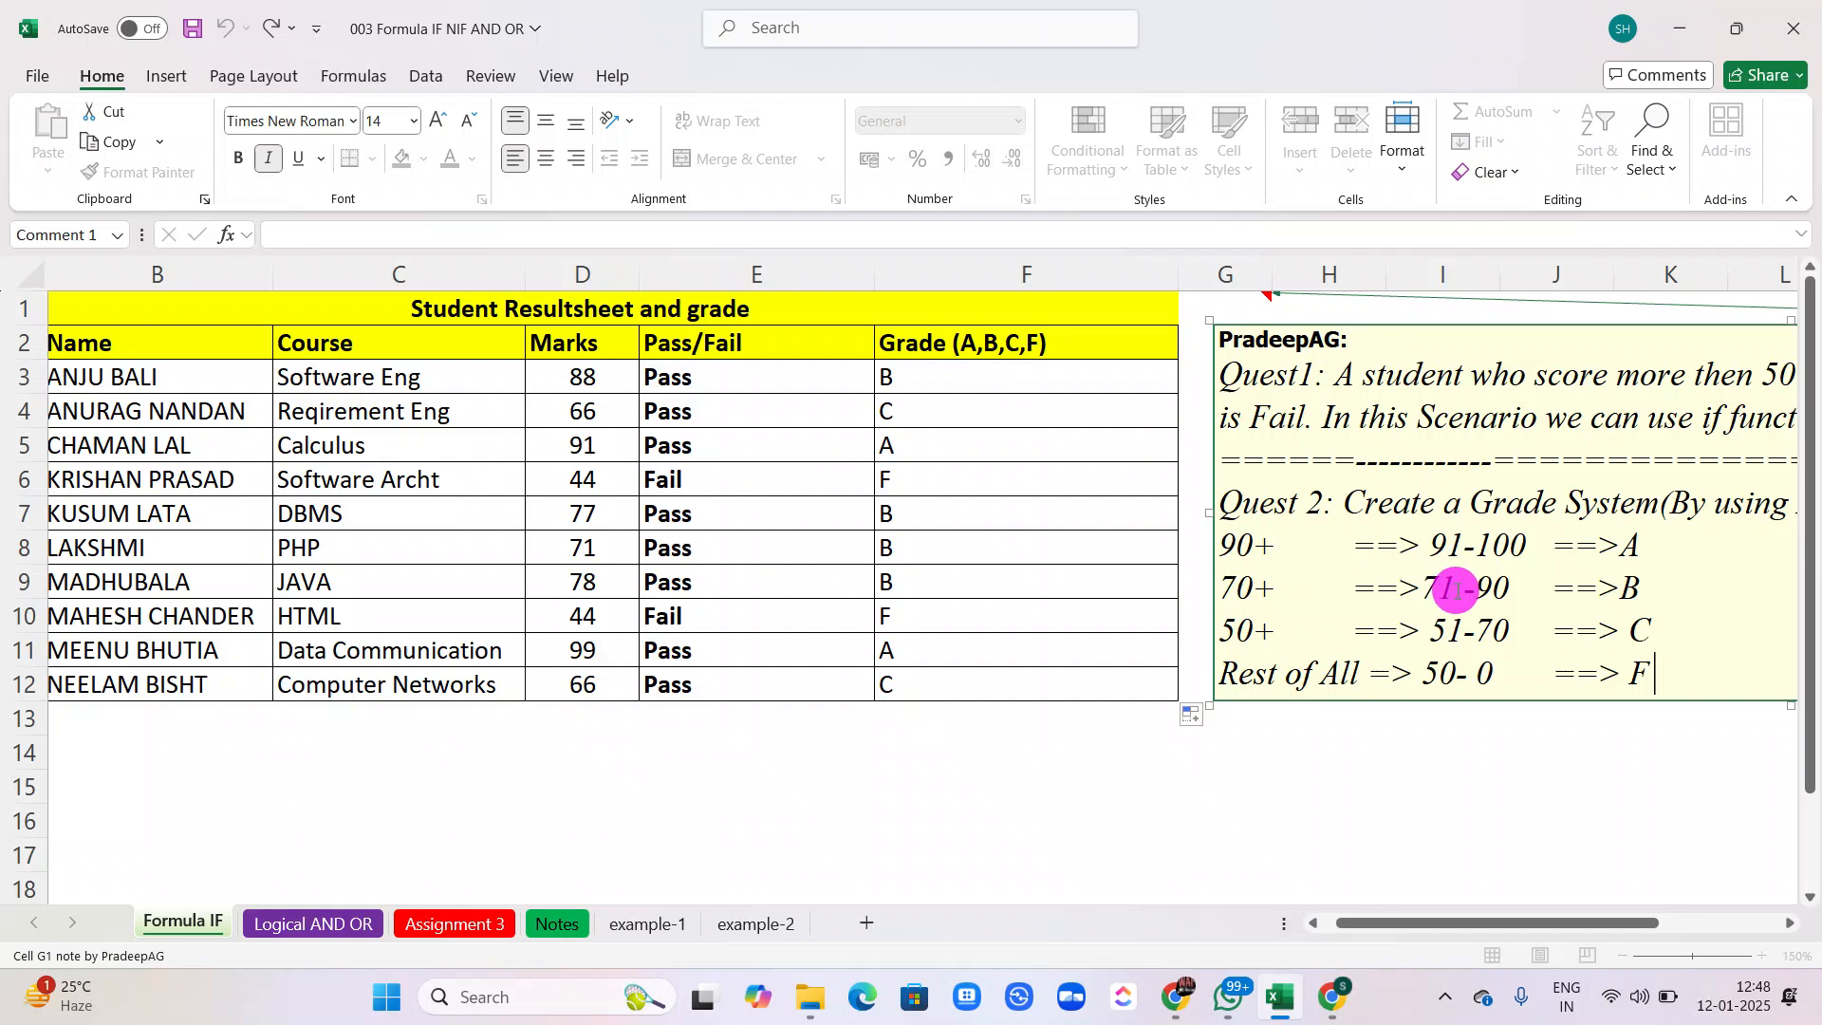
scroll(1513, 585, "right", 3)
scroll(1514, 585, "right", 1)
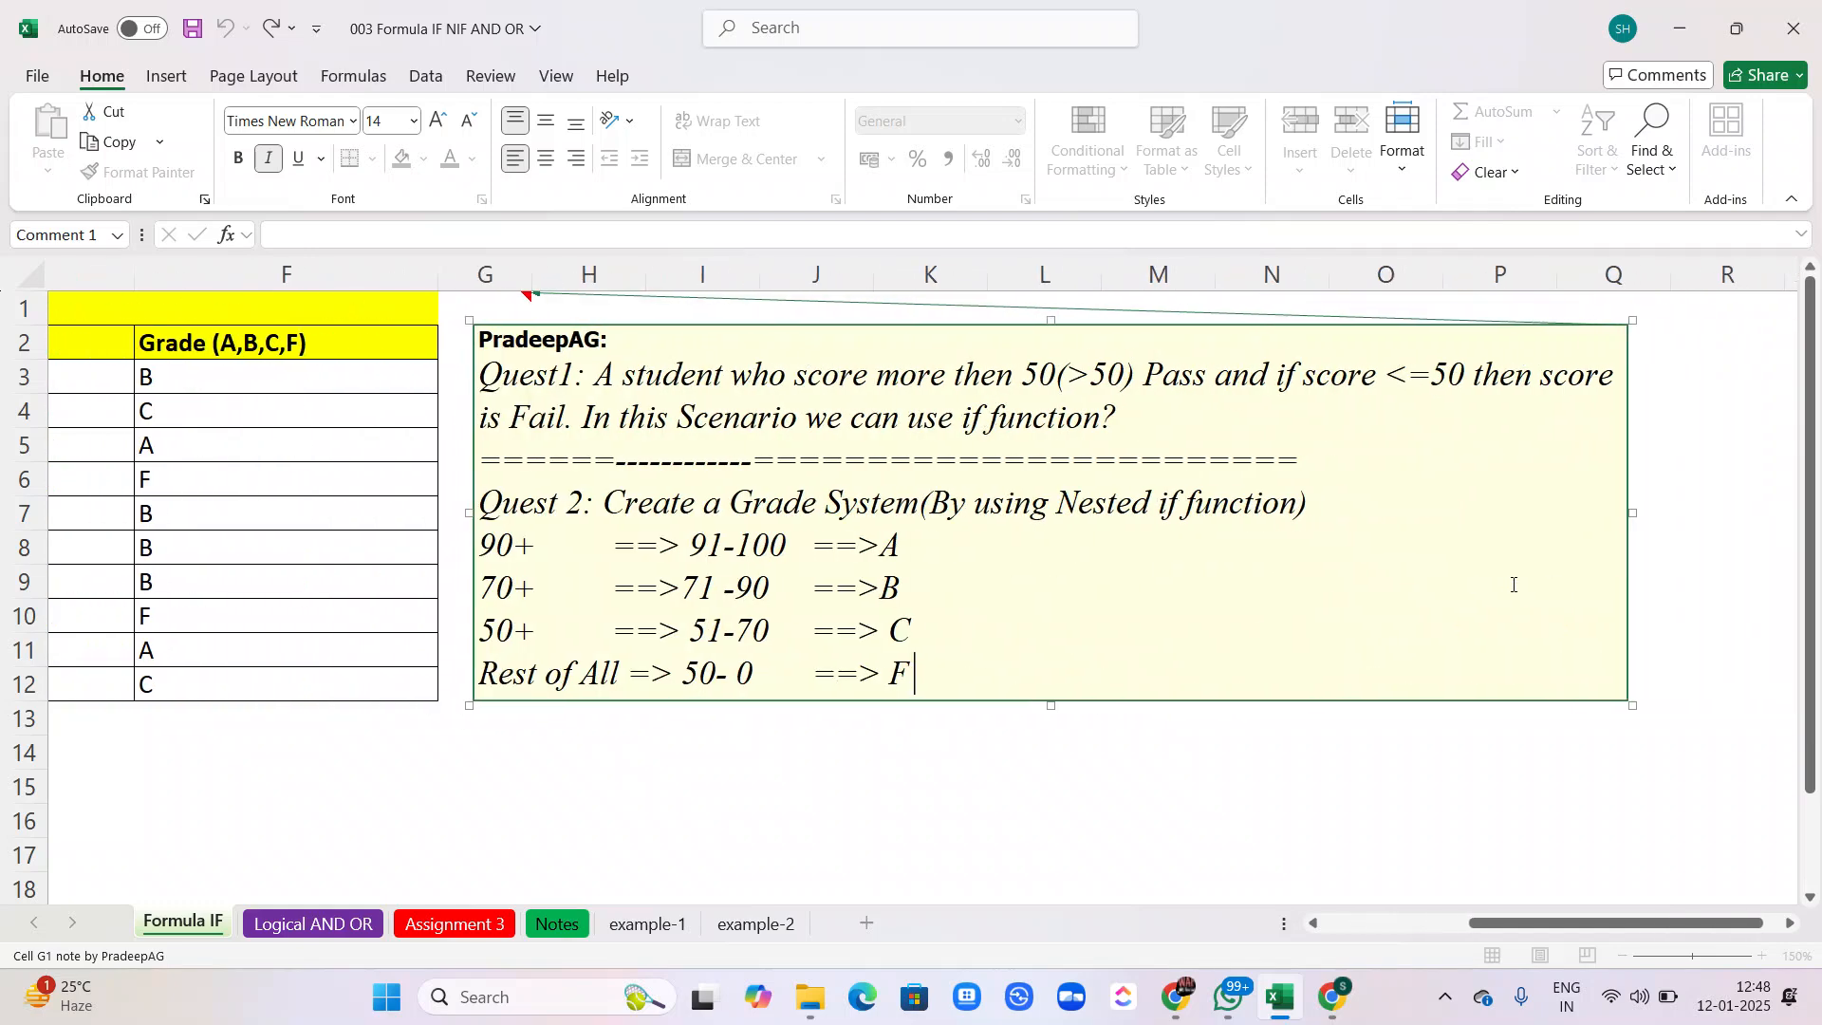
left_click_drag(493, 369, 1160, 446)
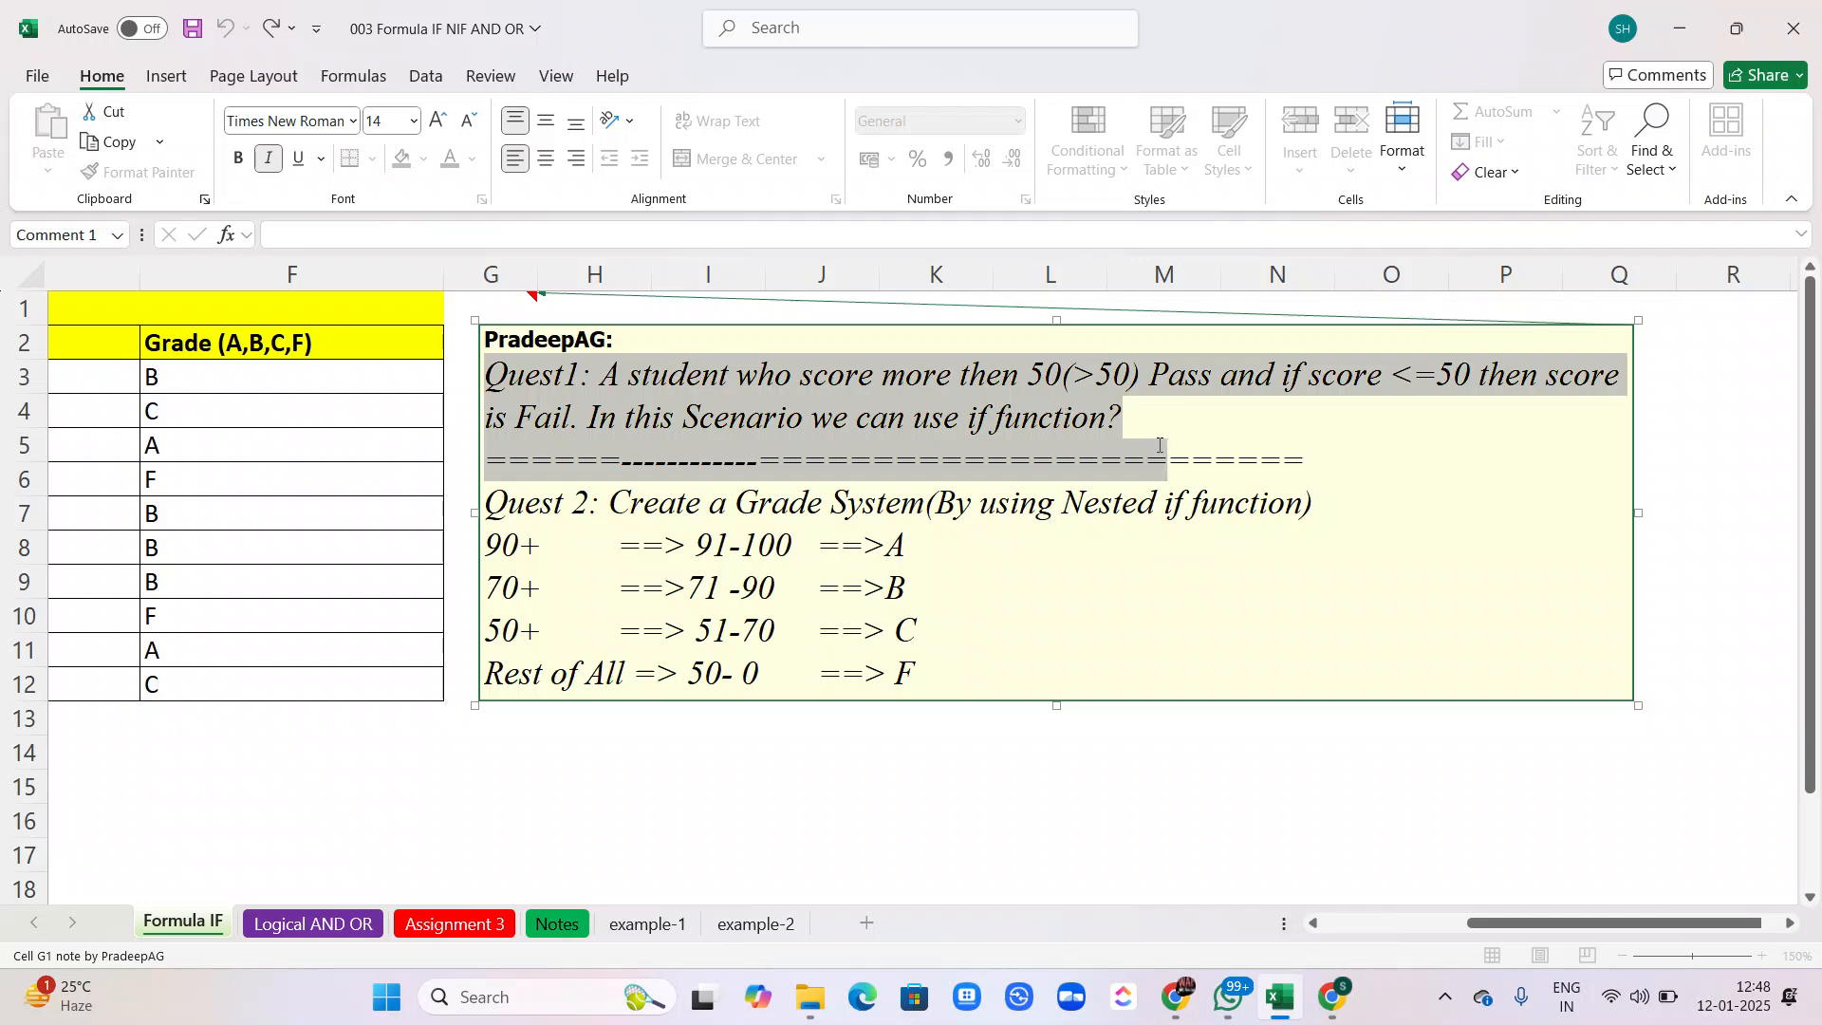
scroll(1160, 445, "left", 5)
scroll(1160, 445, "right", 2)
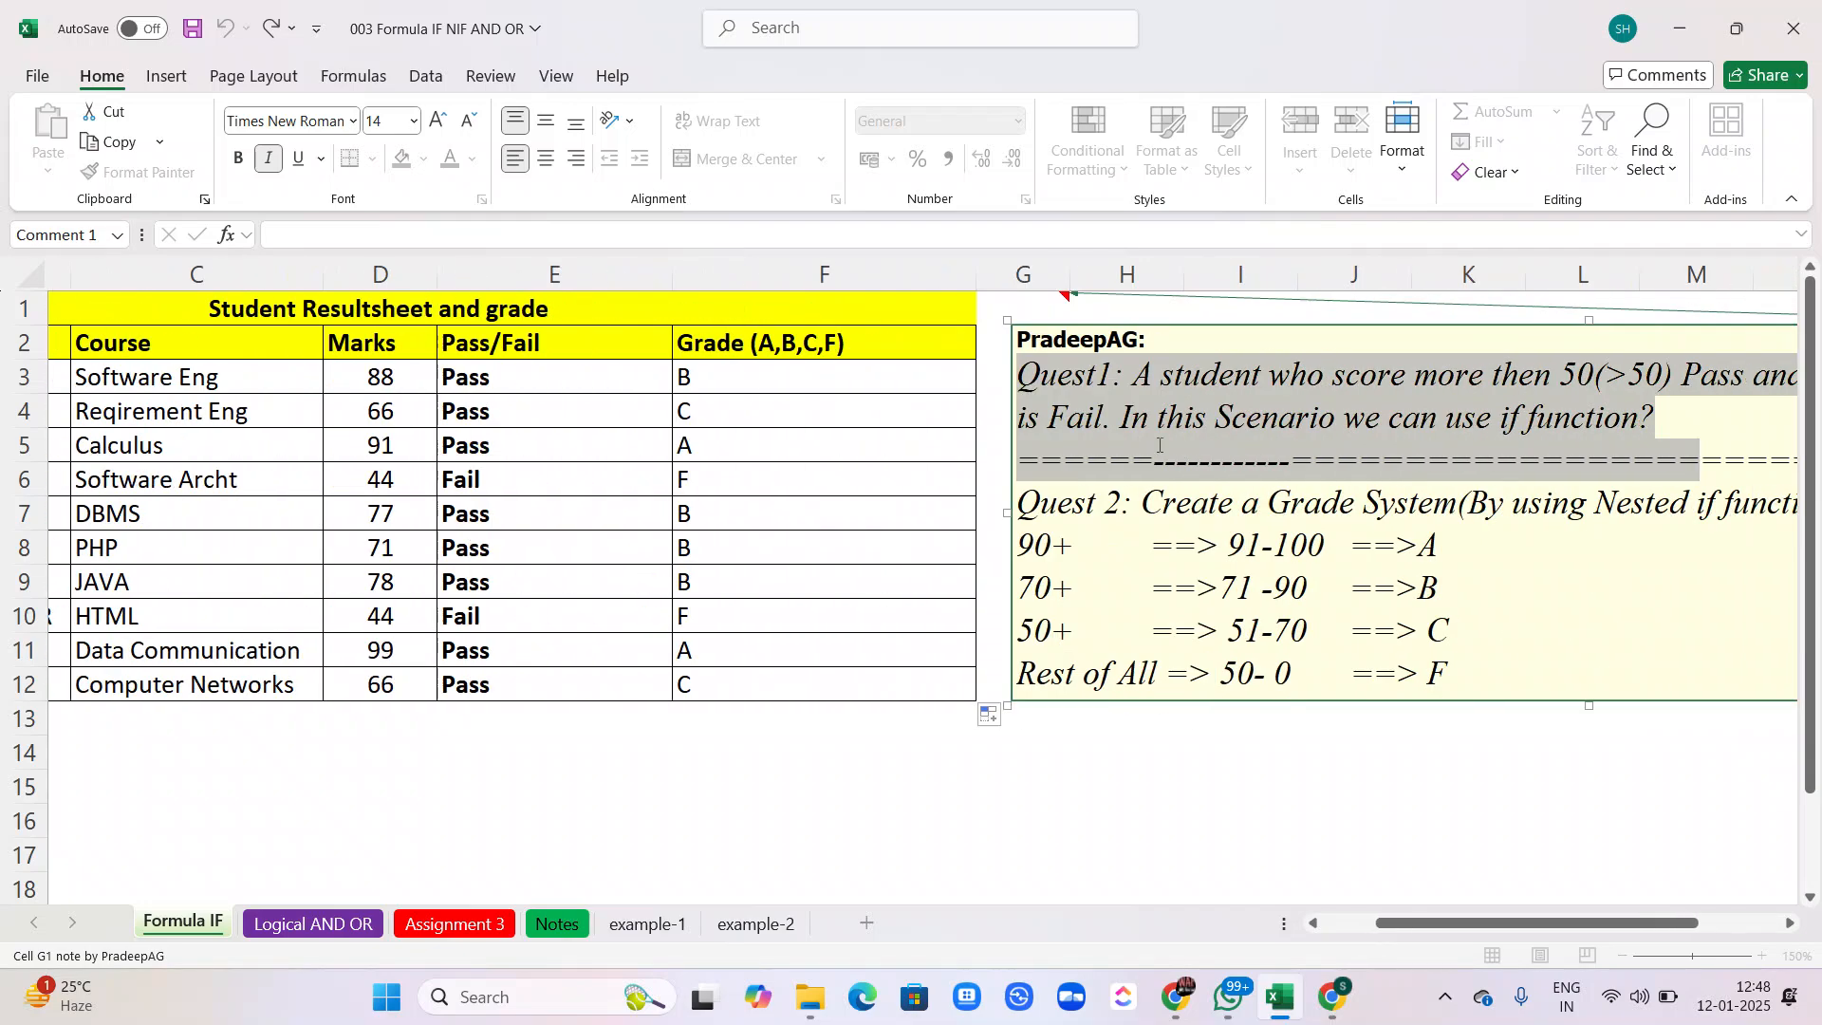
left_click(1436, 581)
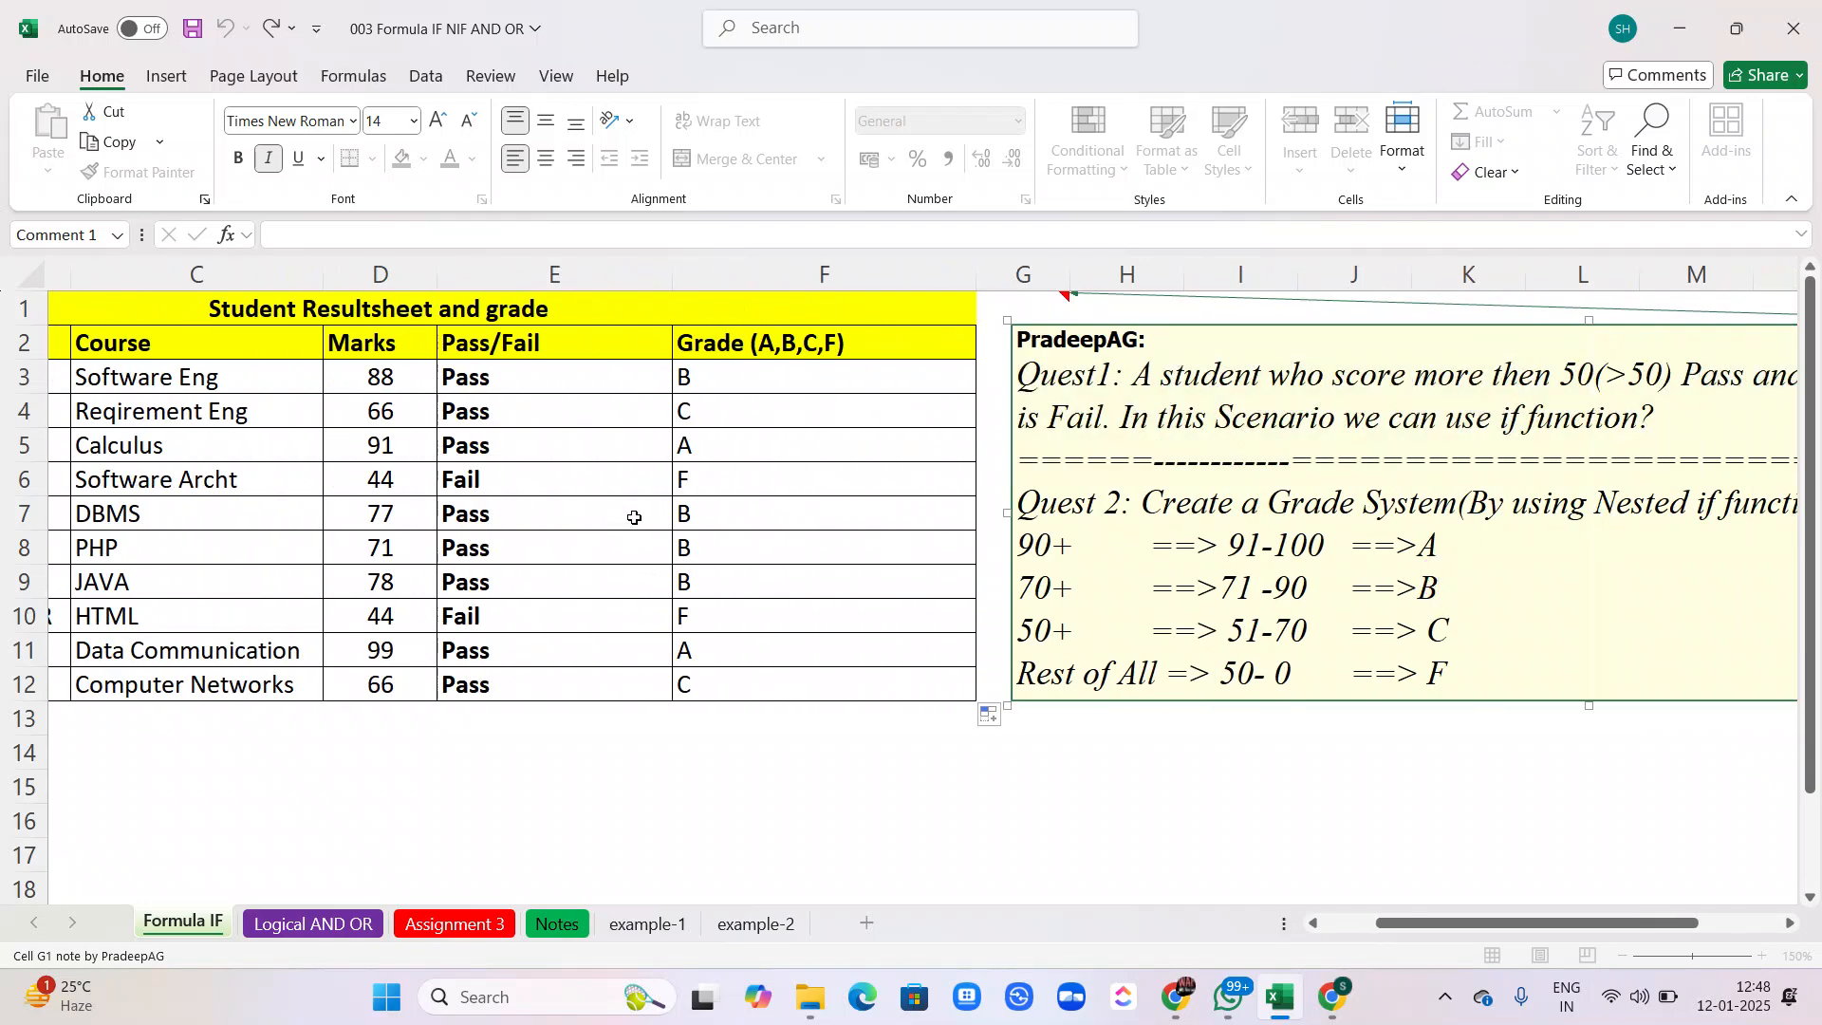
Check the grades and marks against the note's score ranges, especially rows 5, 6, 10 and 11.
left_click(687, 479)
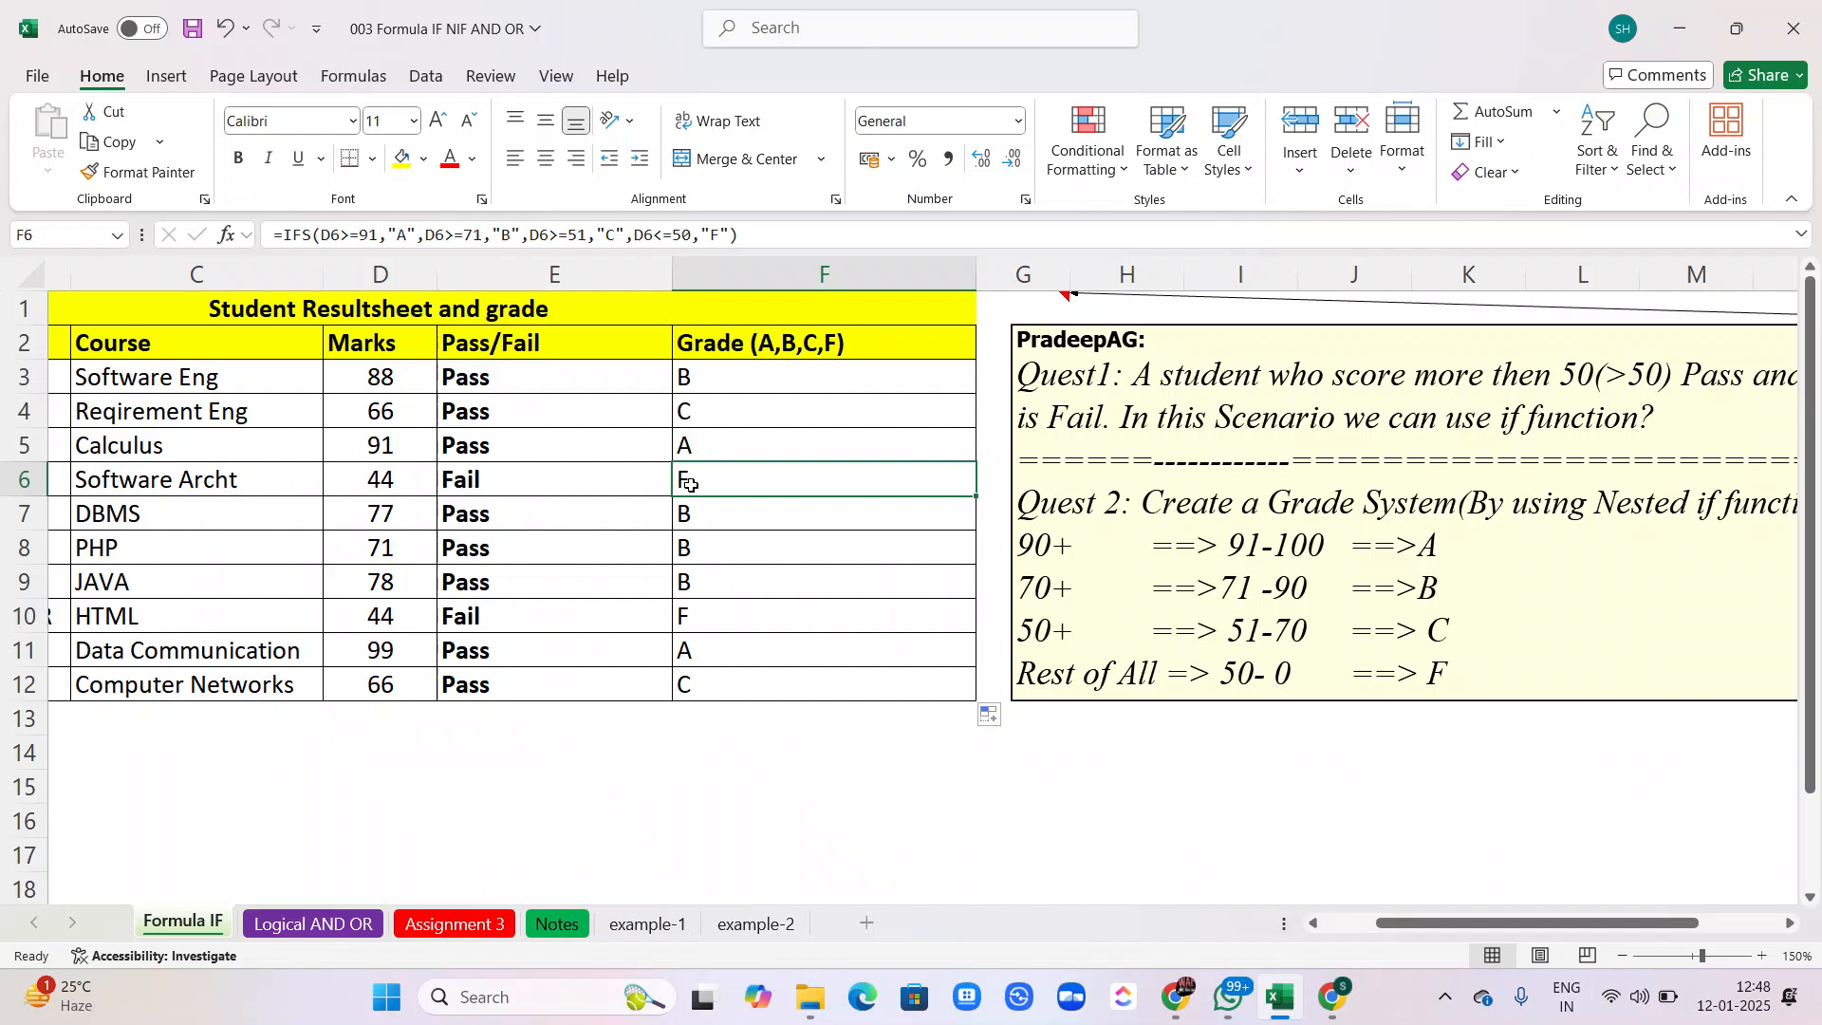
left_click(718, 623)
left_click(721, 479)
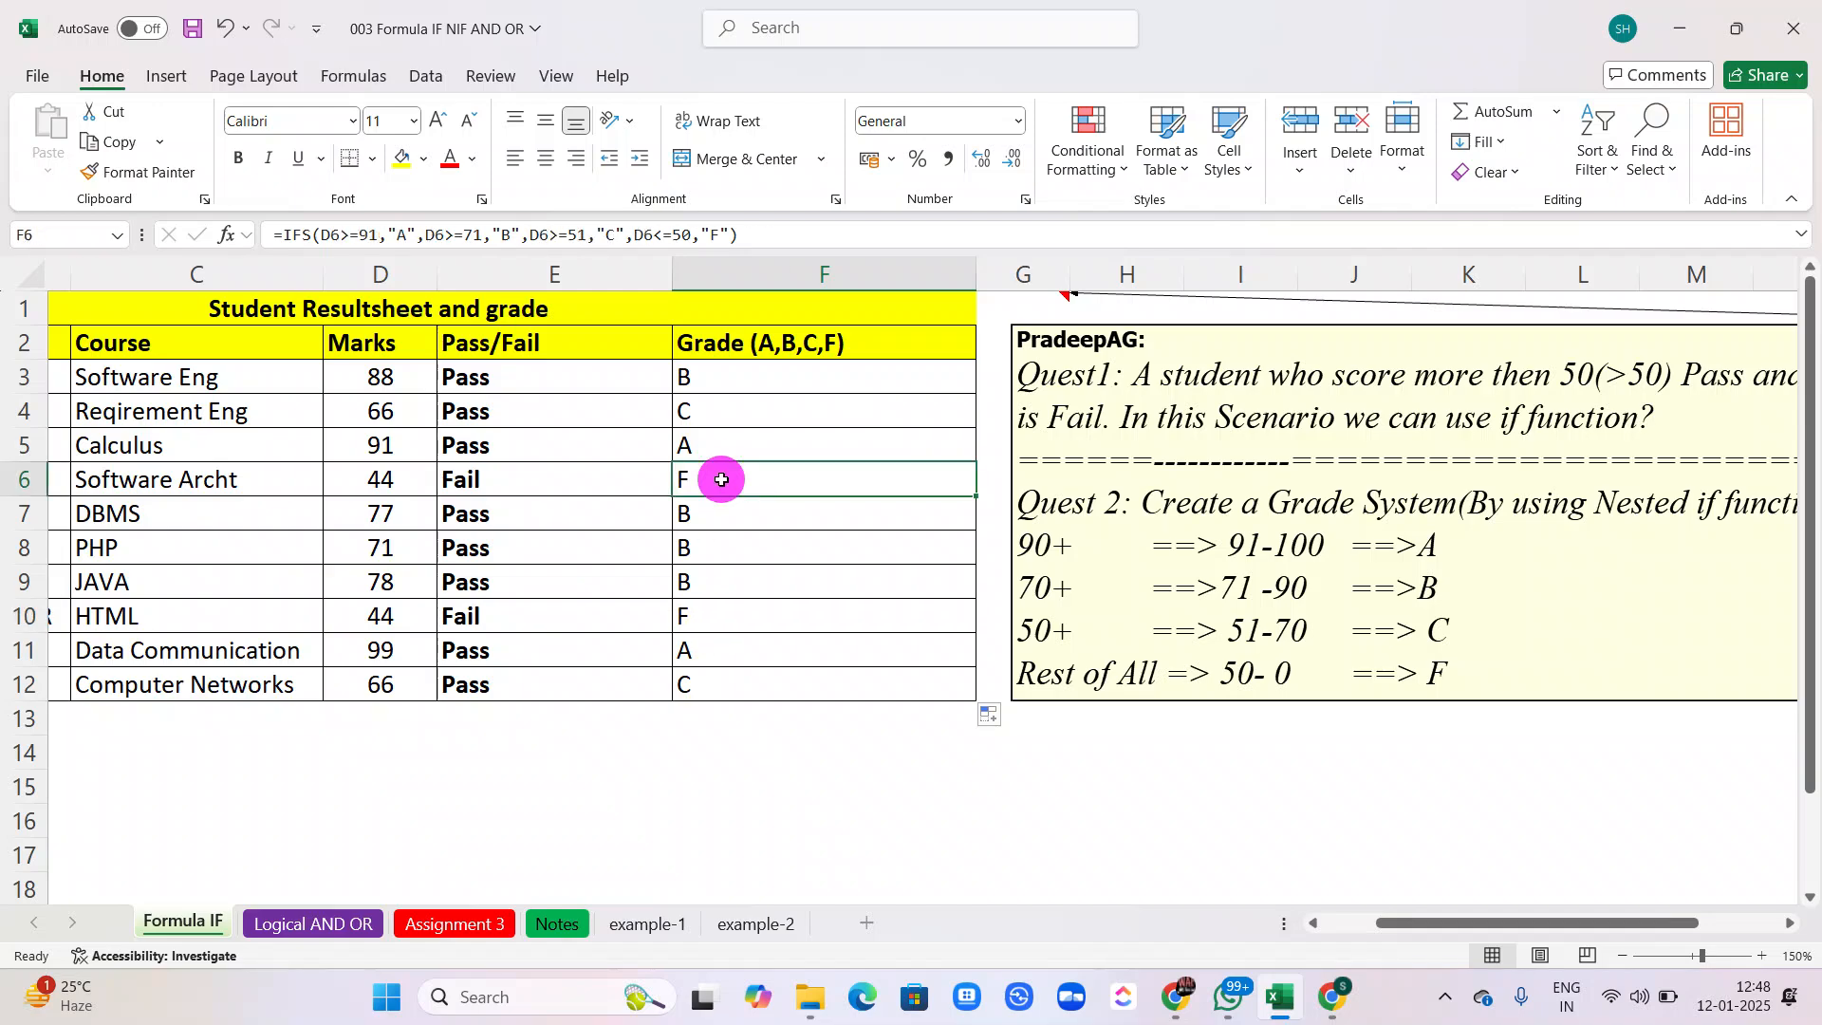
left_click(1324, 673)
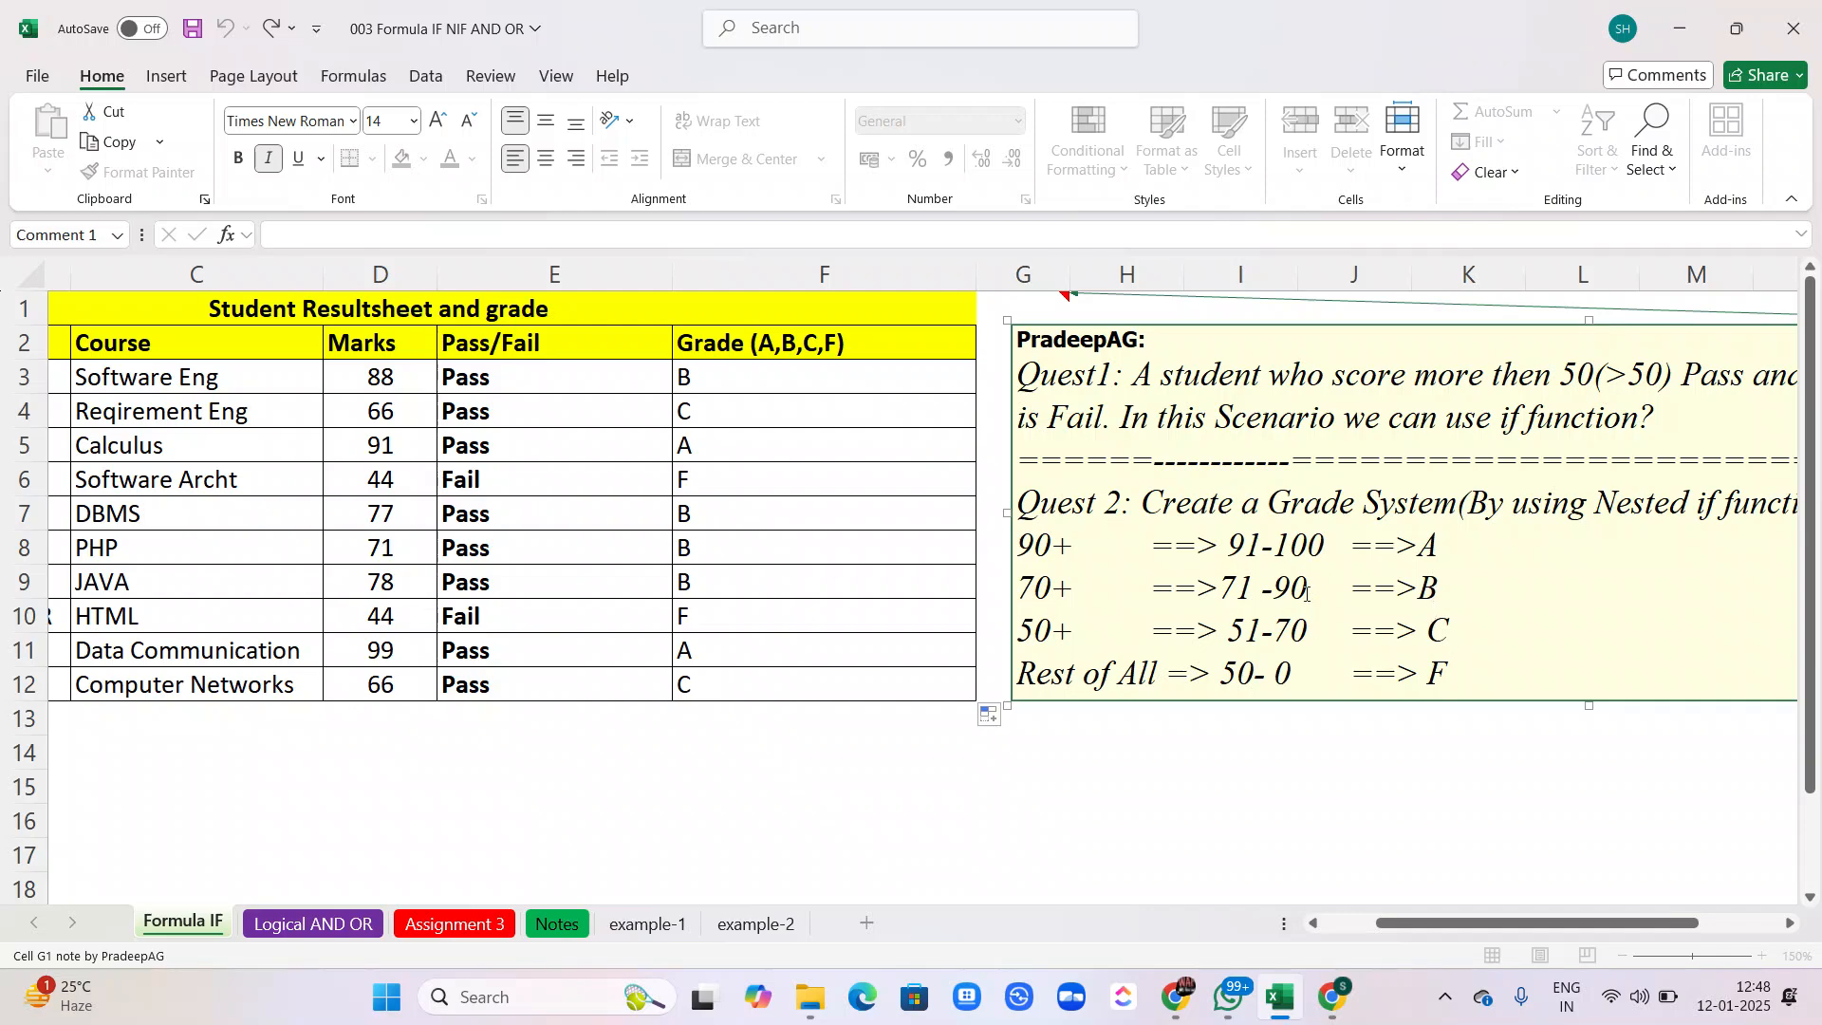
left_click_drag(1308, 630, 1182, 630)
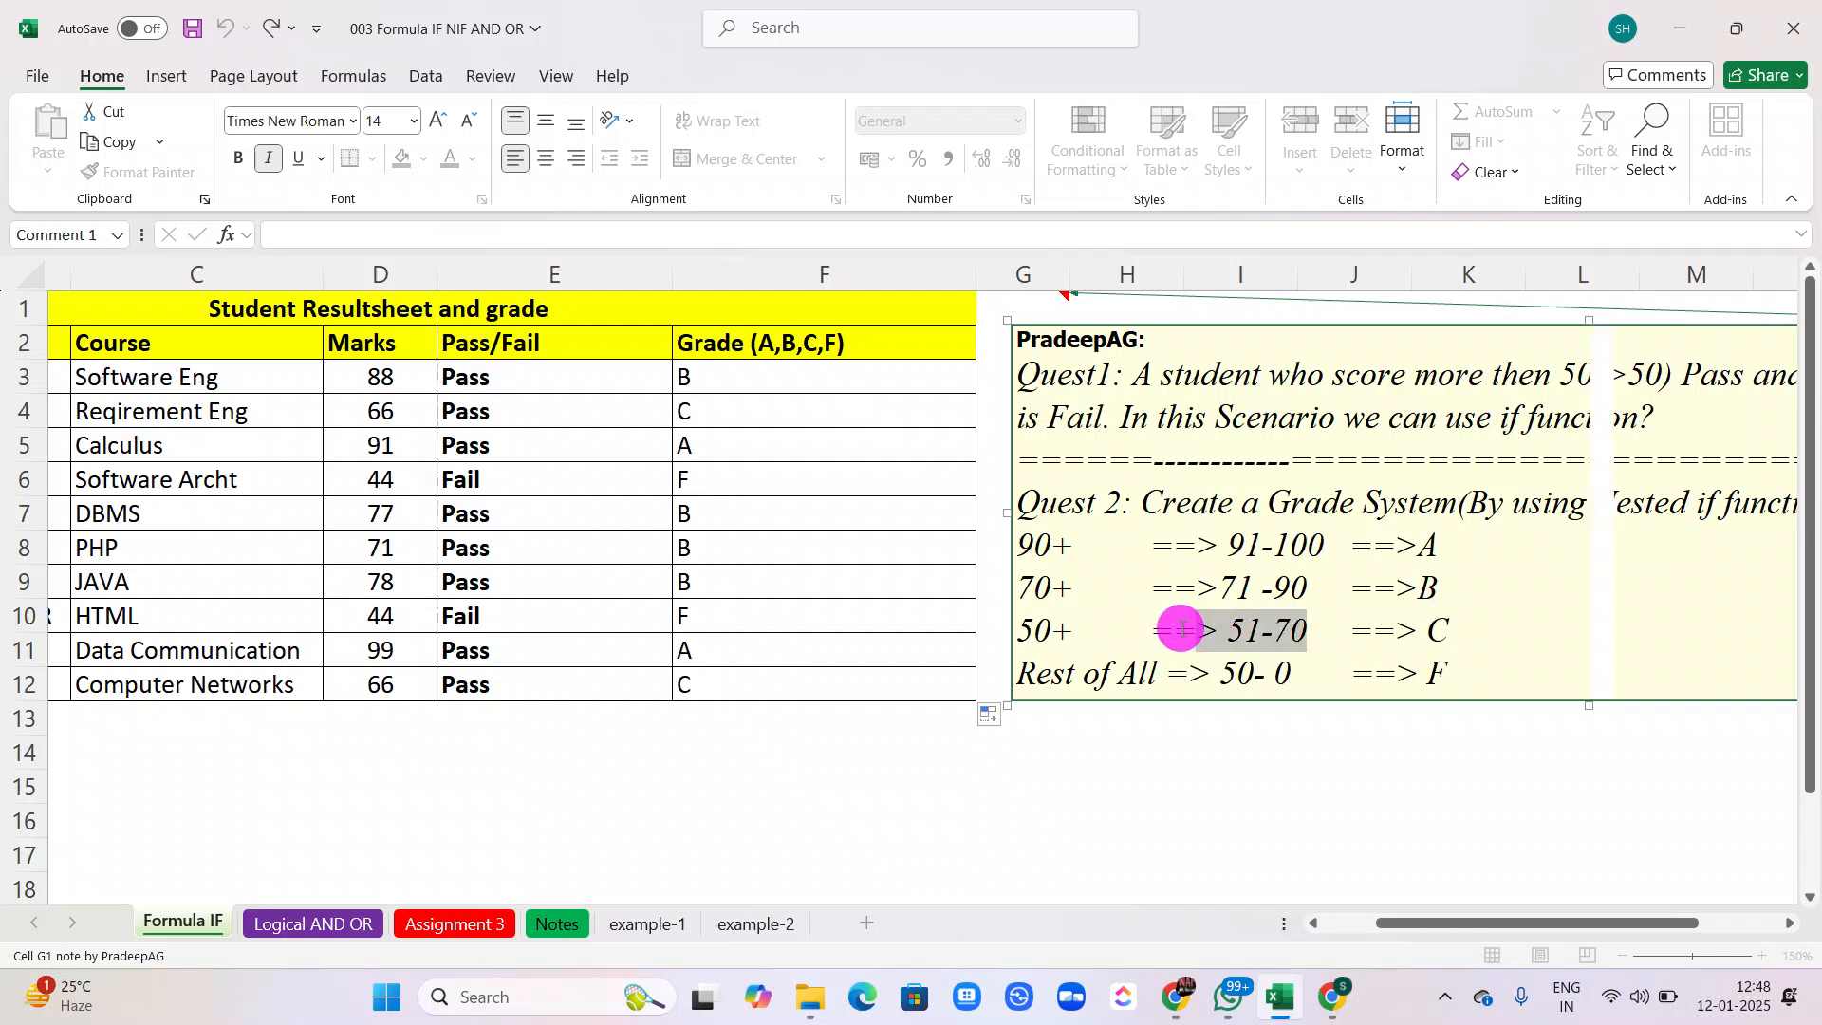
left_click(550, 550)
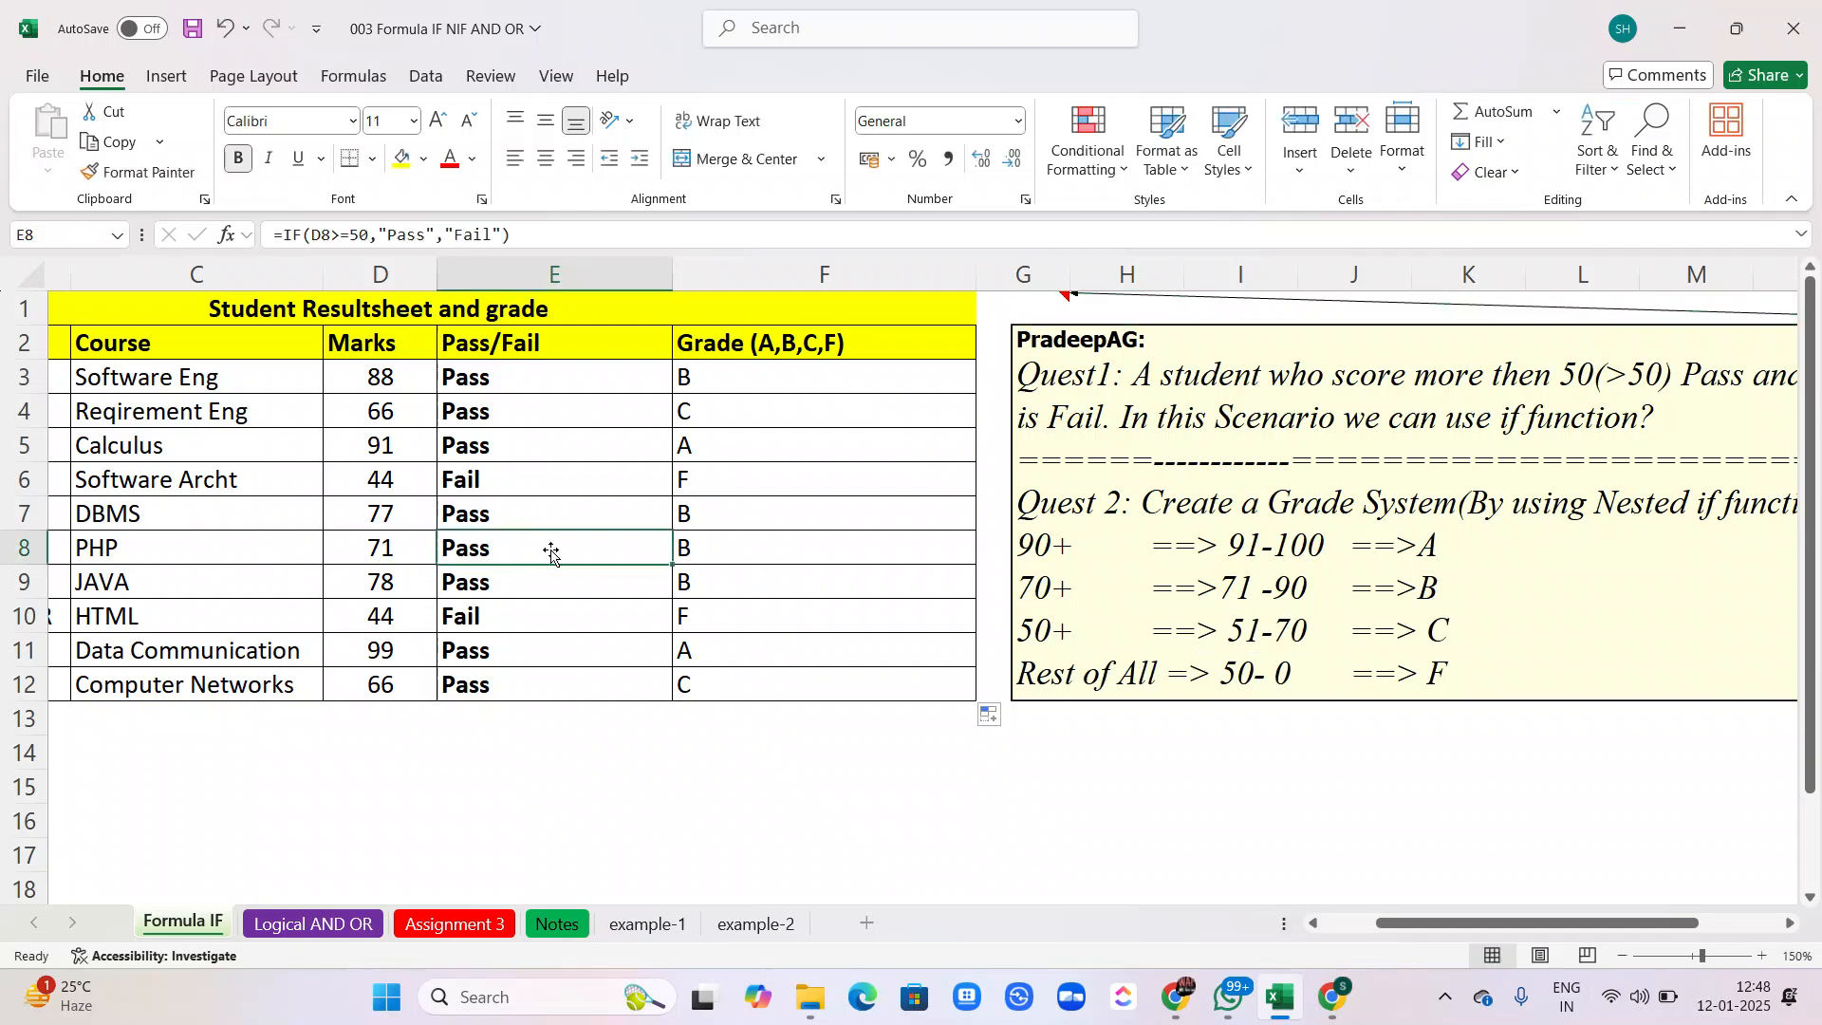
left_click(351, 445)
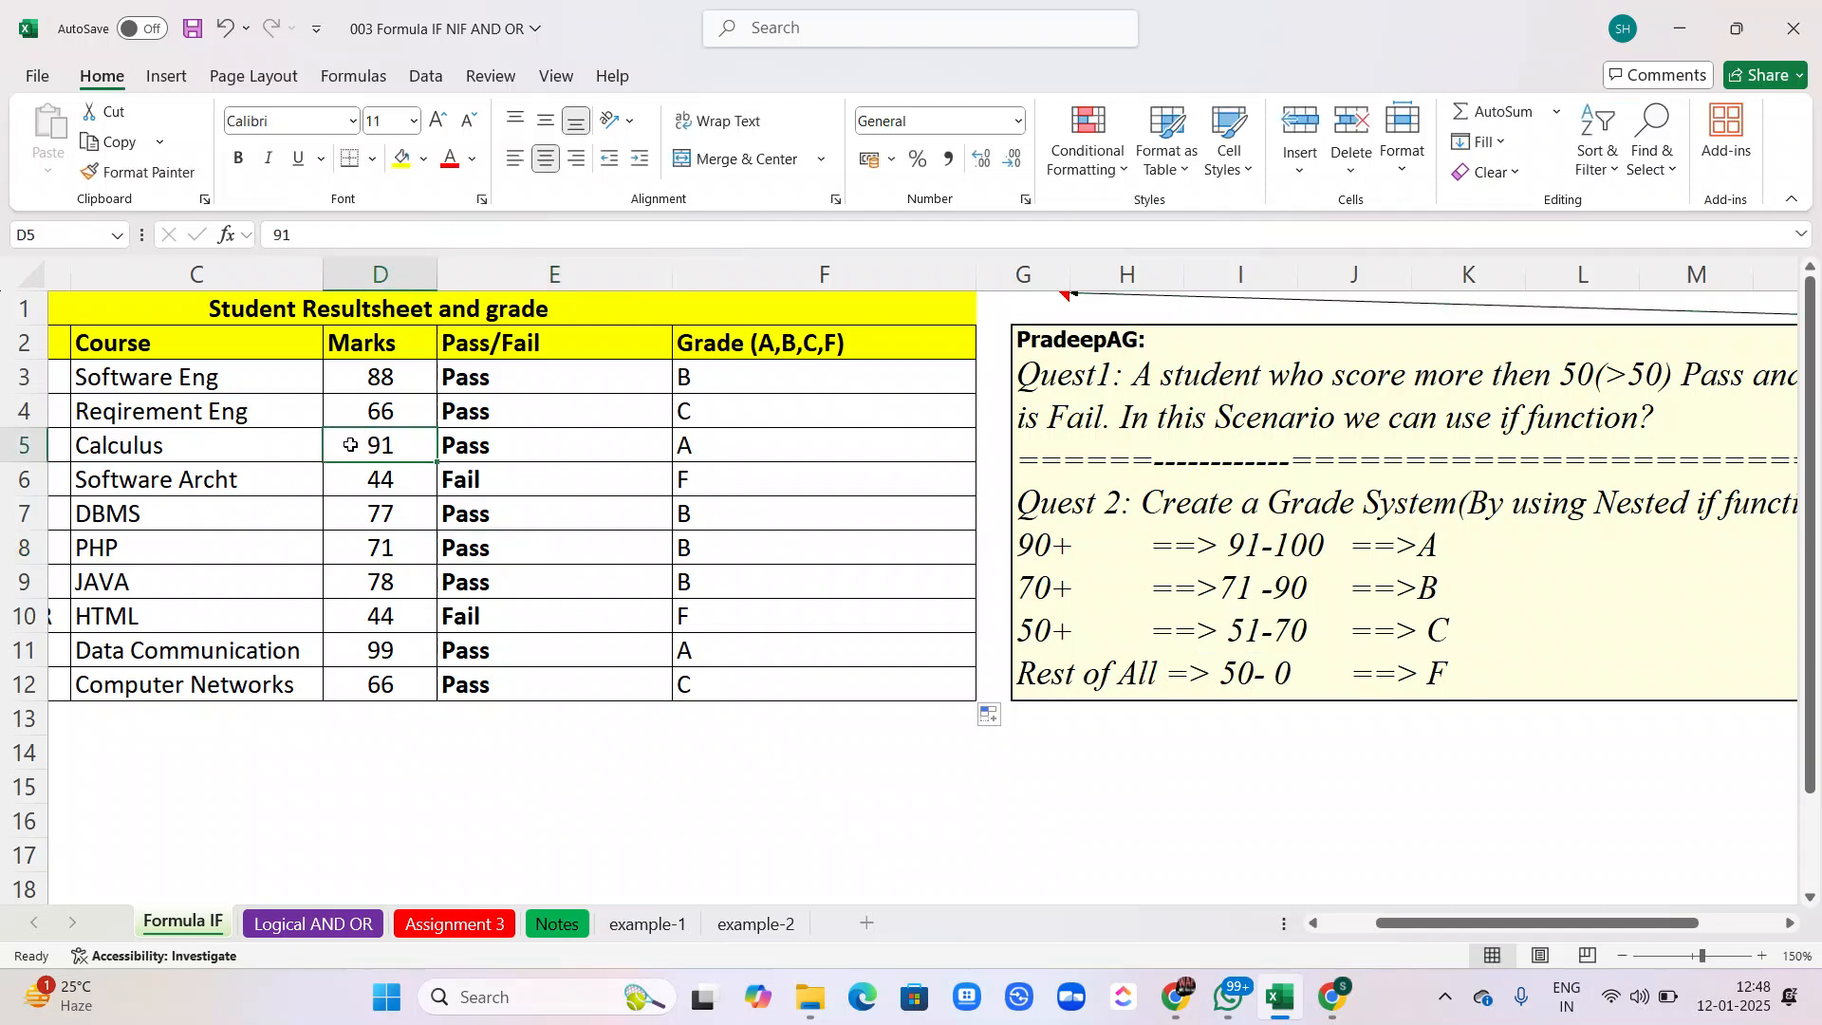
left_click(408, 649)
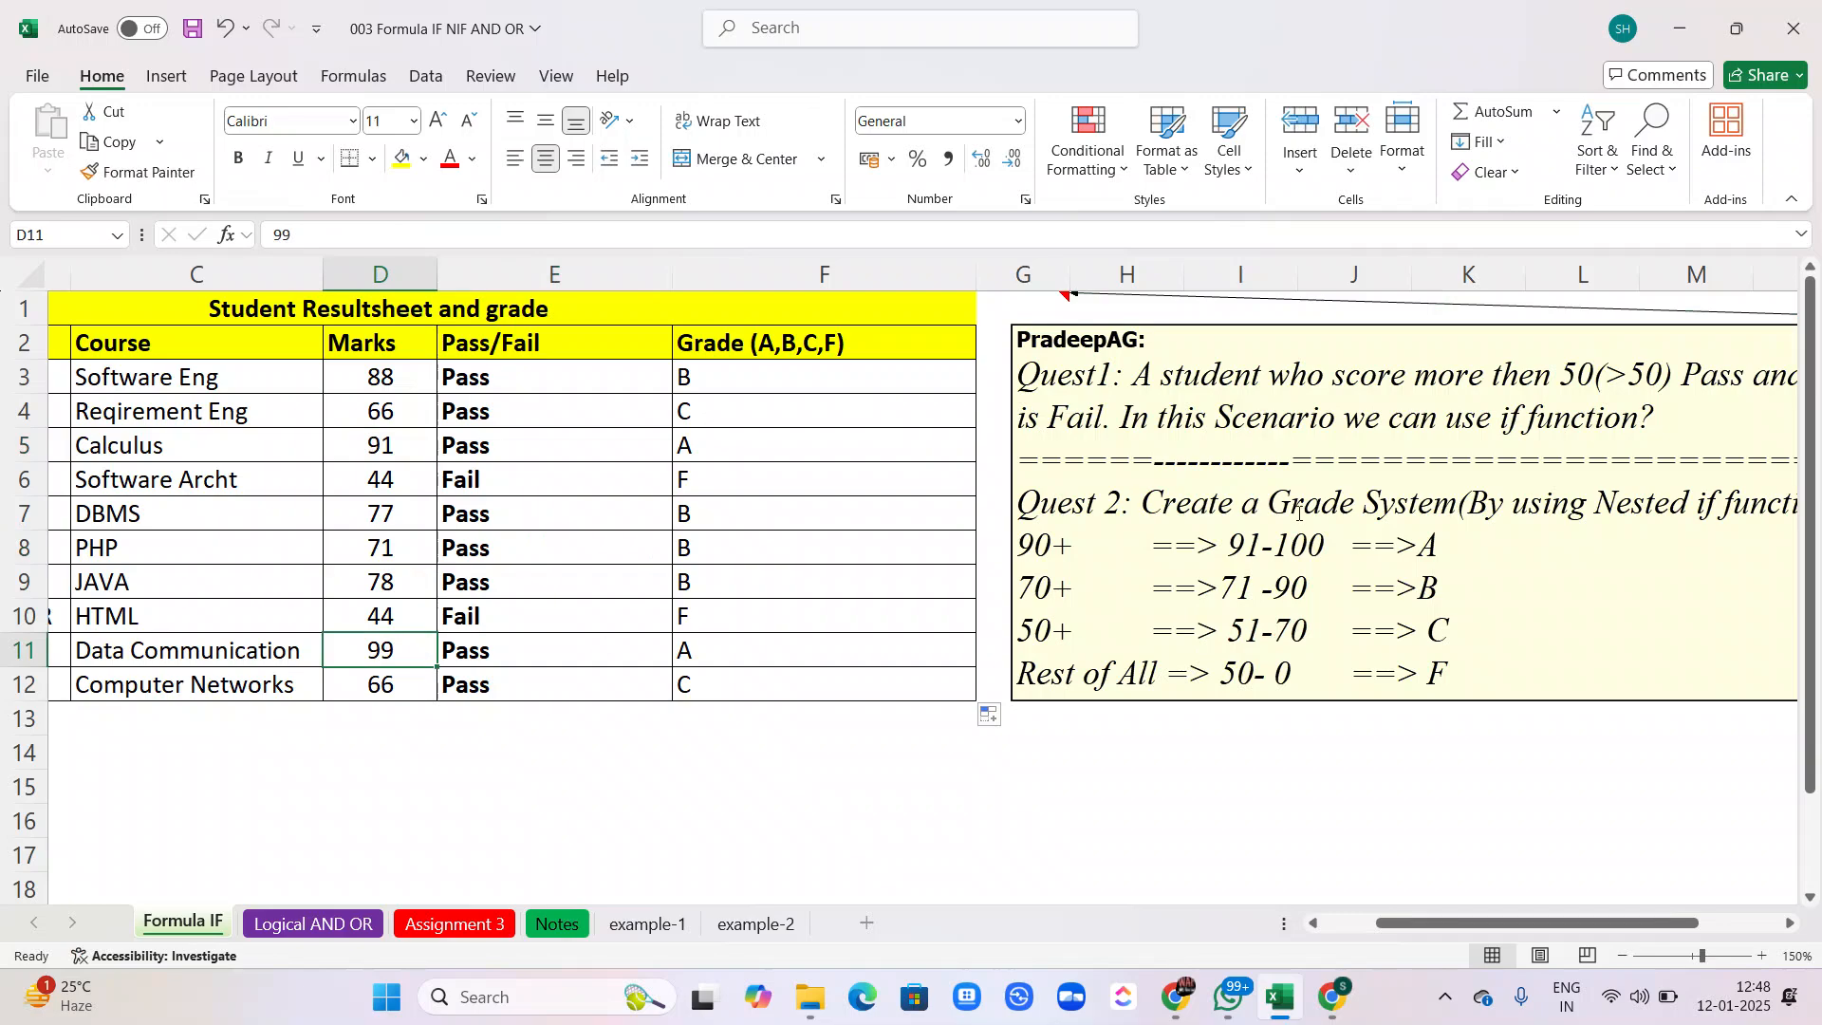
left_click(1320, 545)
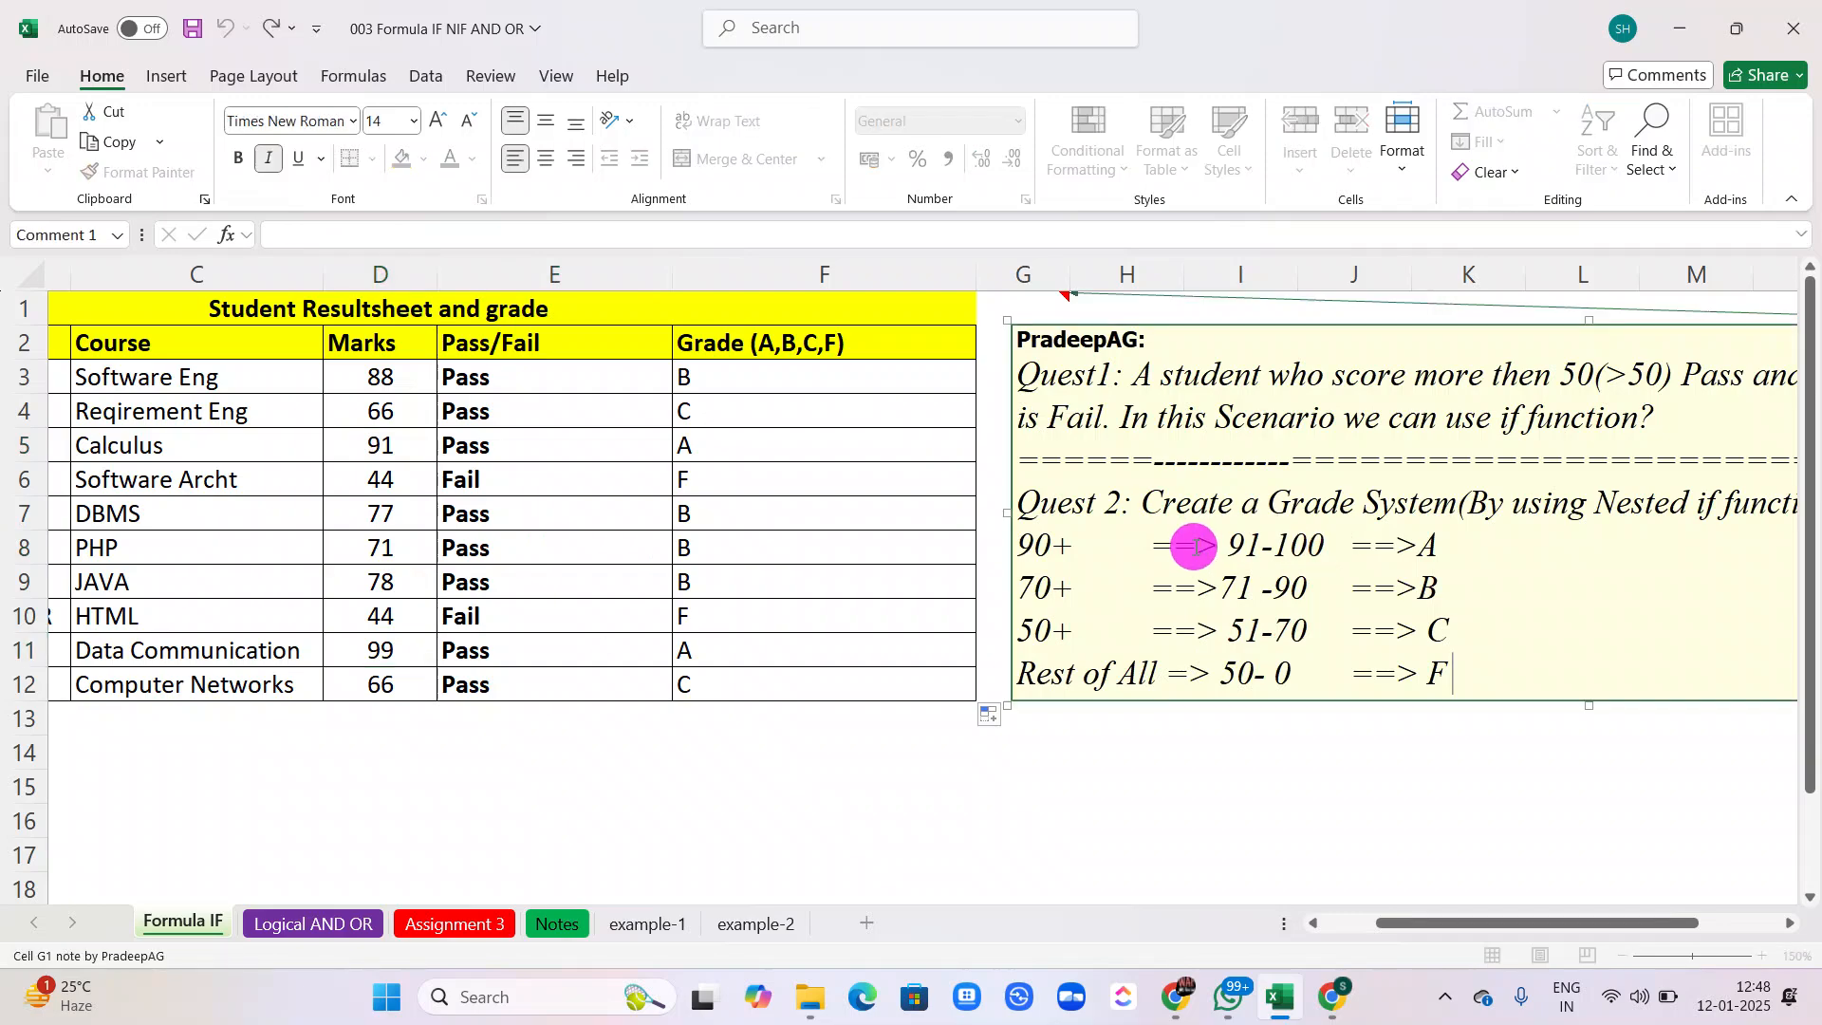
left_click(806, 43)
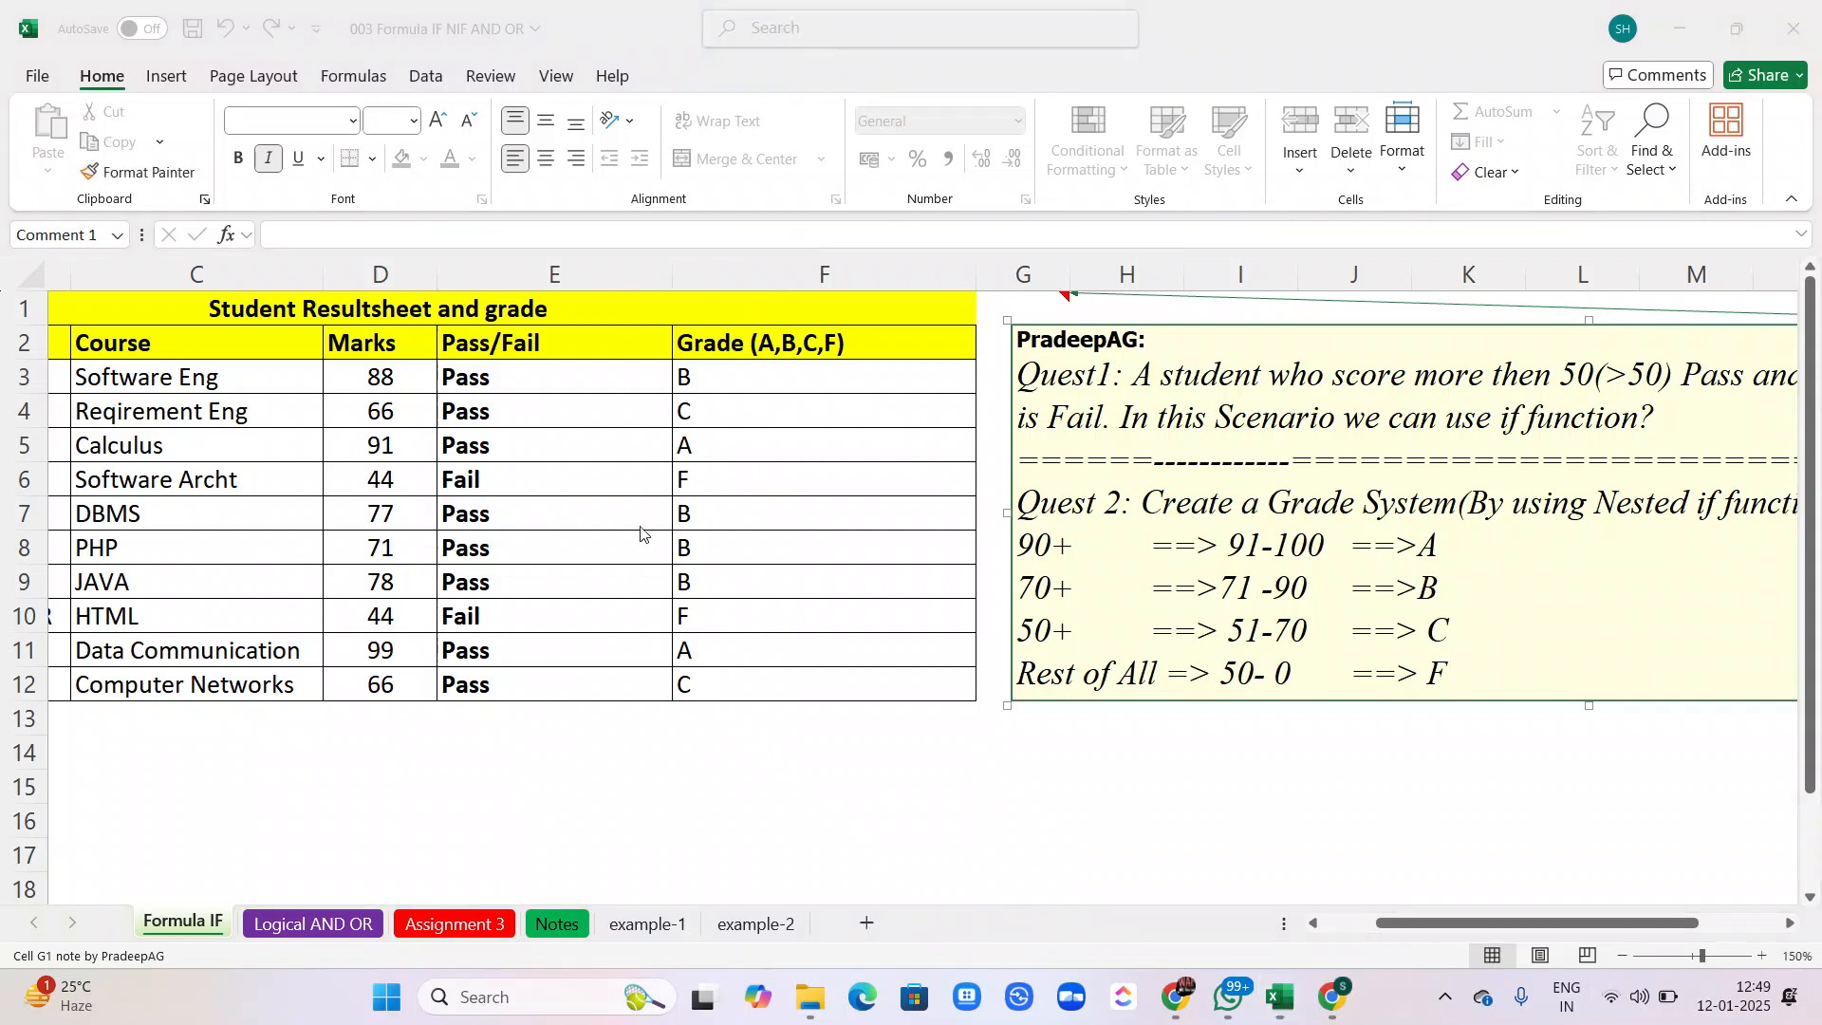
Review the IF formula in E3, examining its D3 reference and its "Pass" and "Fail" arguments, without changing it.
scroll(731, 470, "left", 3)
left_click(732, 376)
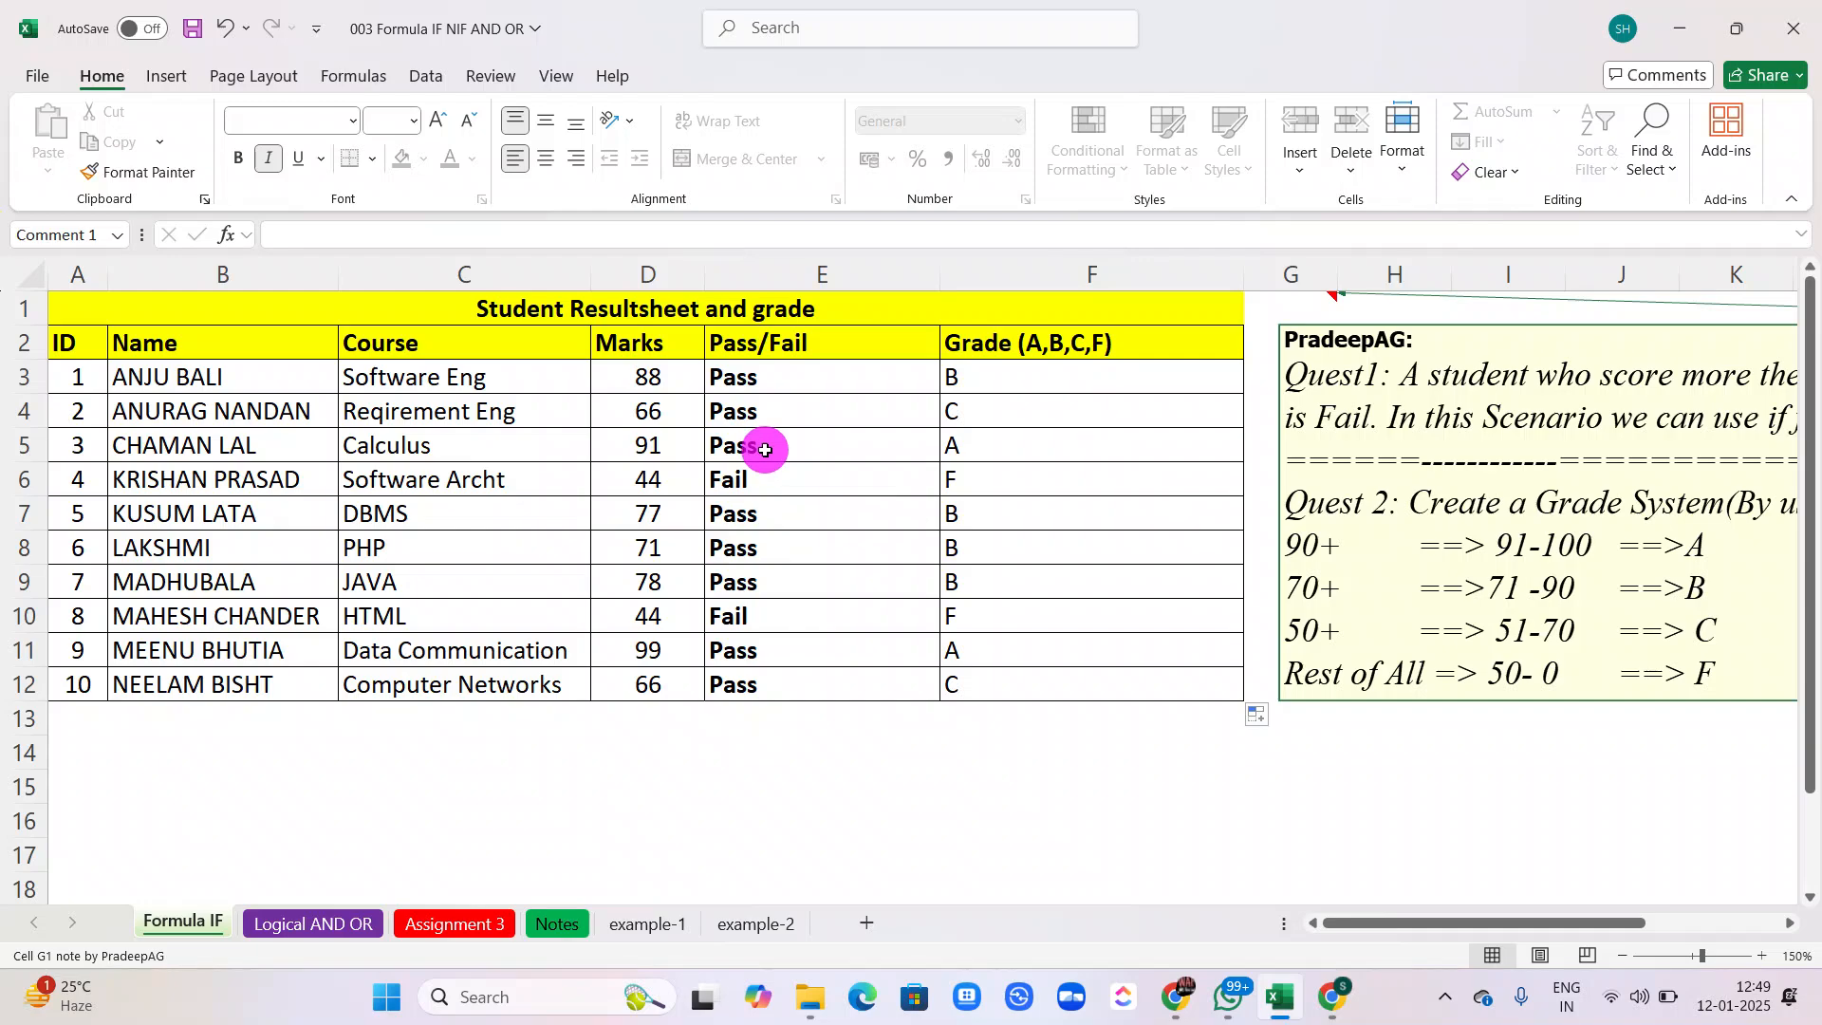
left_click(777, 379)
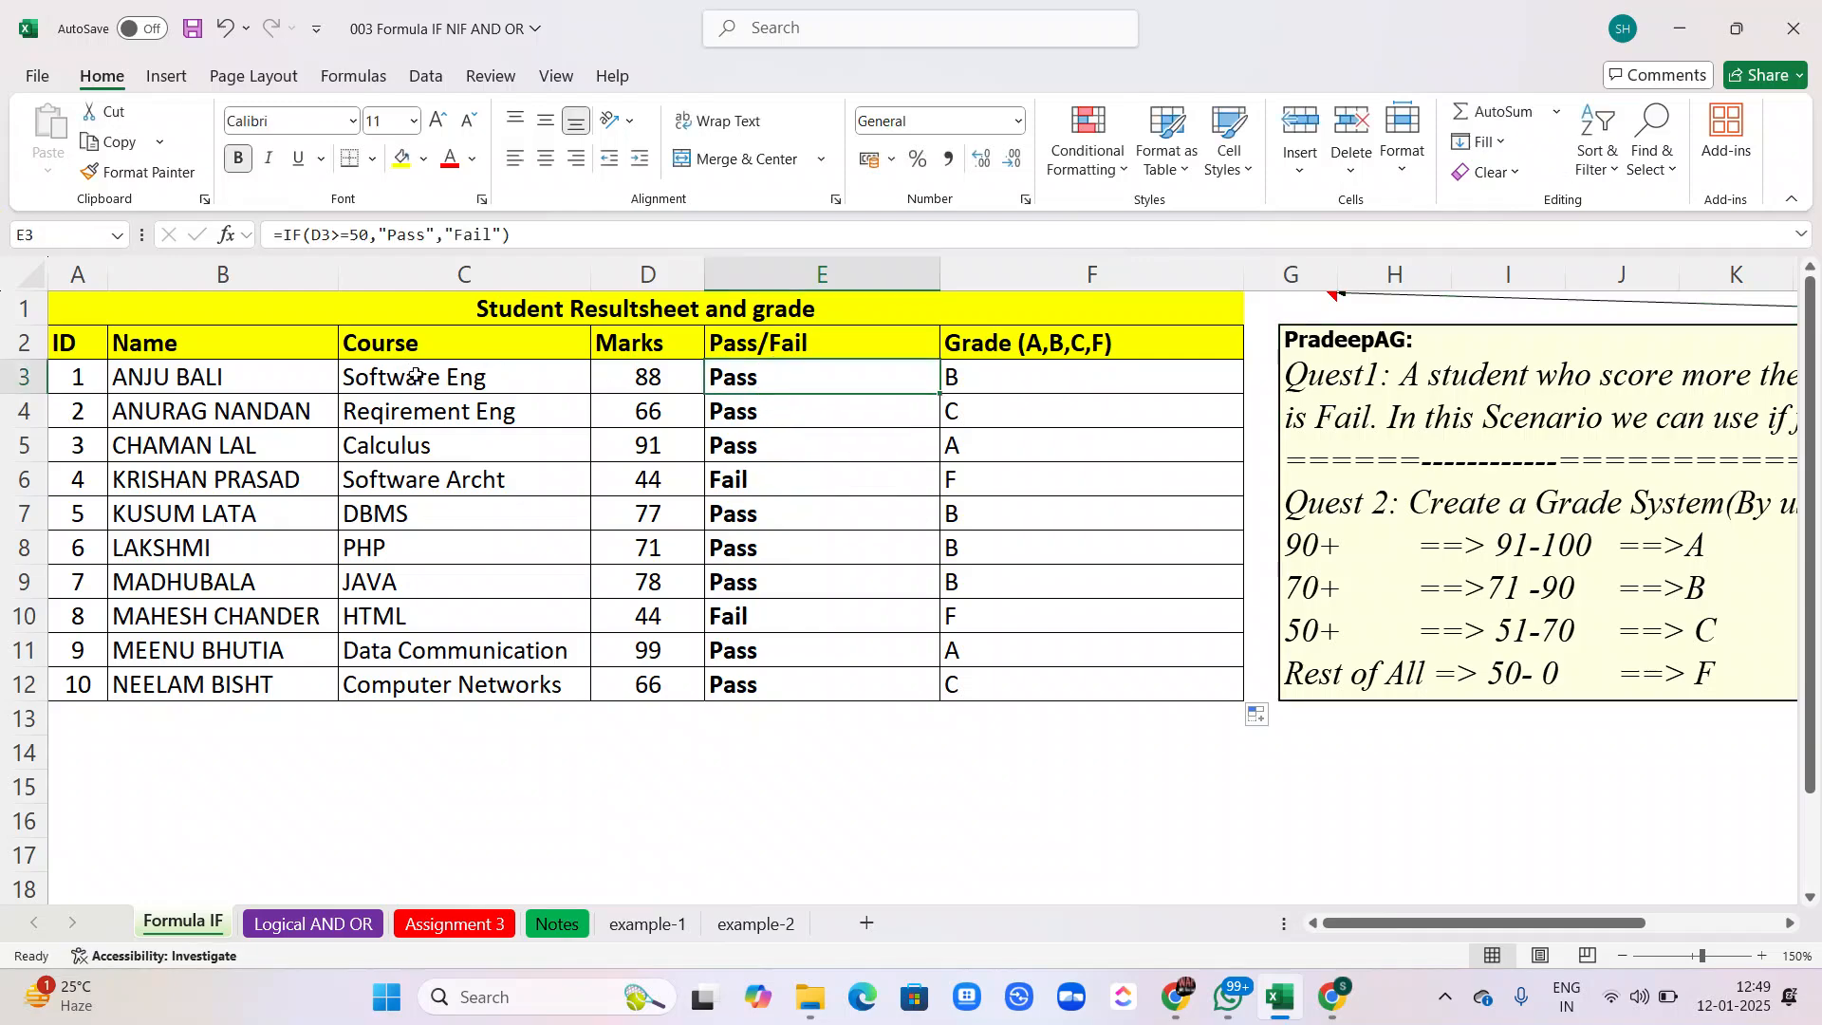
left_click(643, 369)
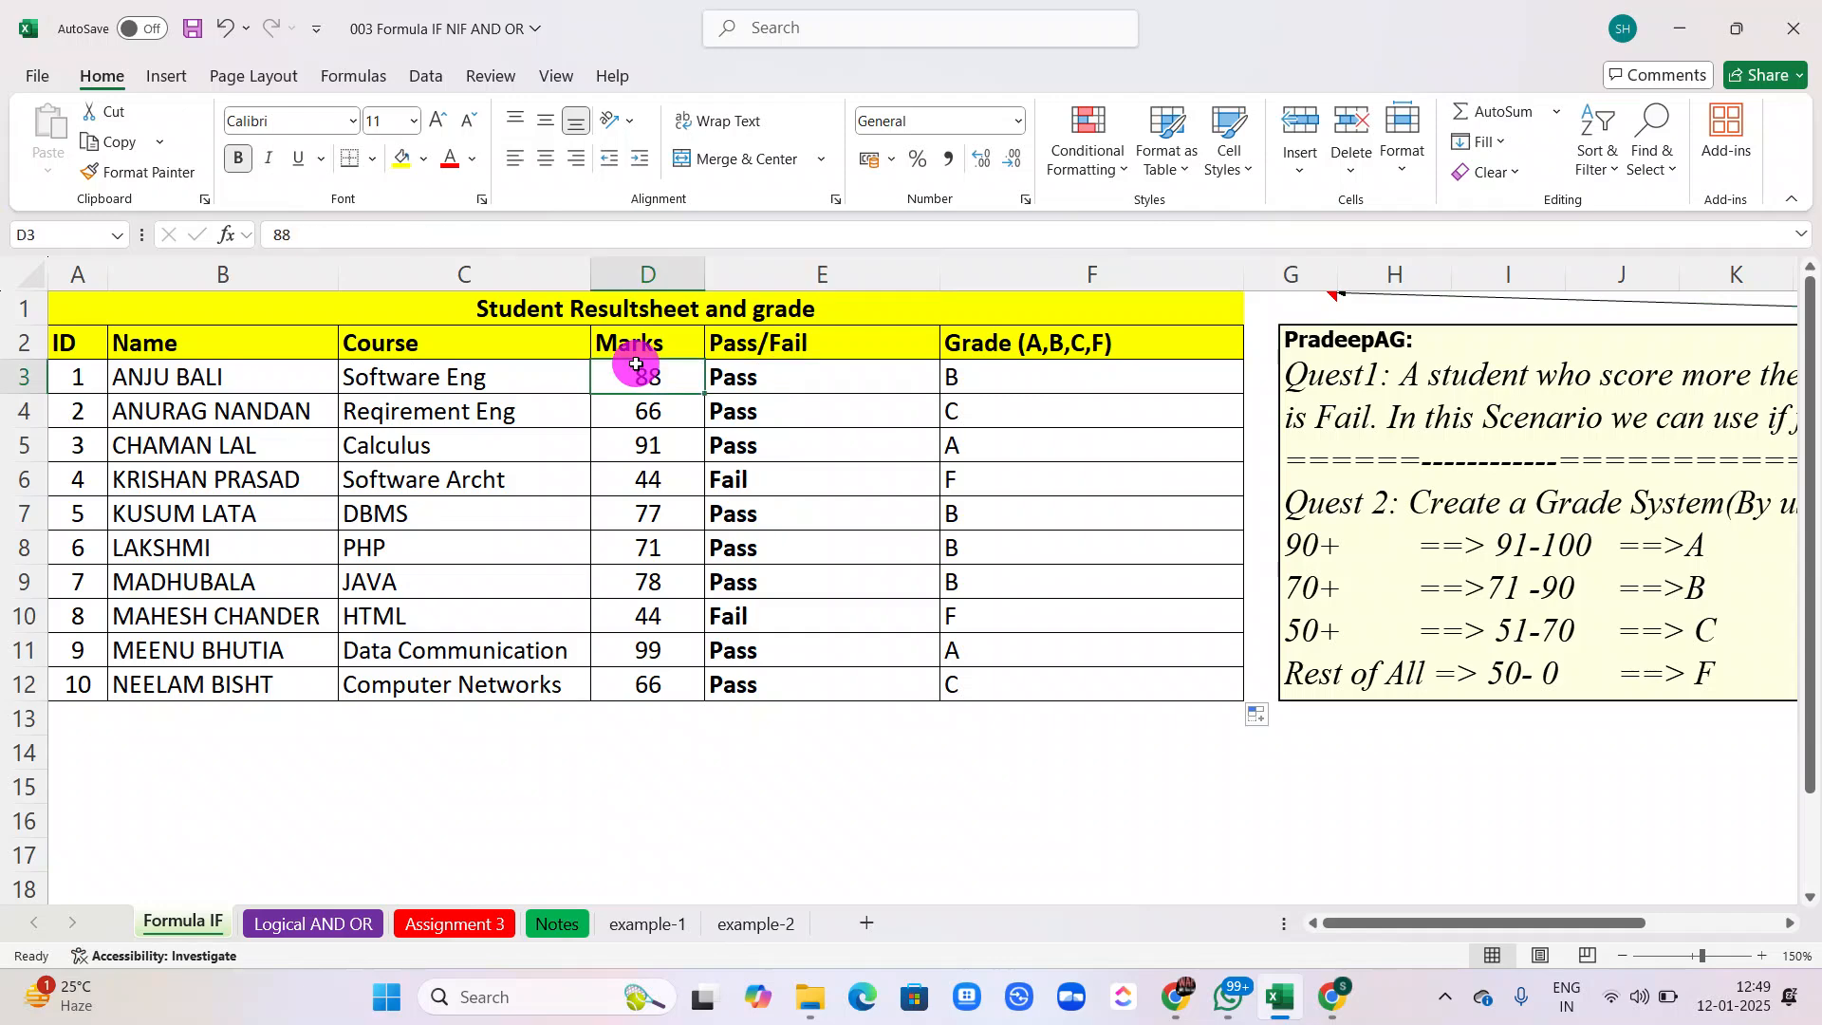
left_click(770, 380)
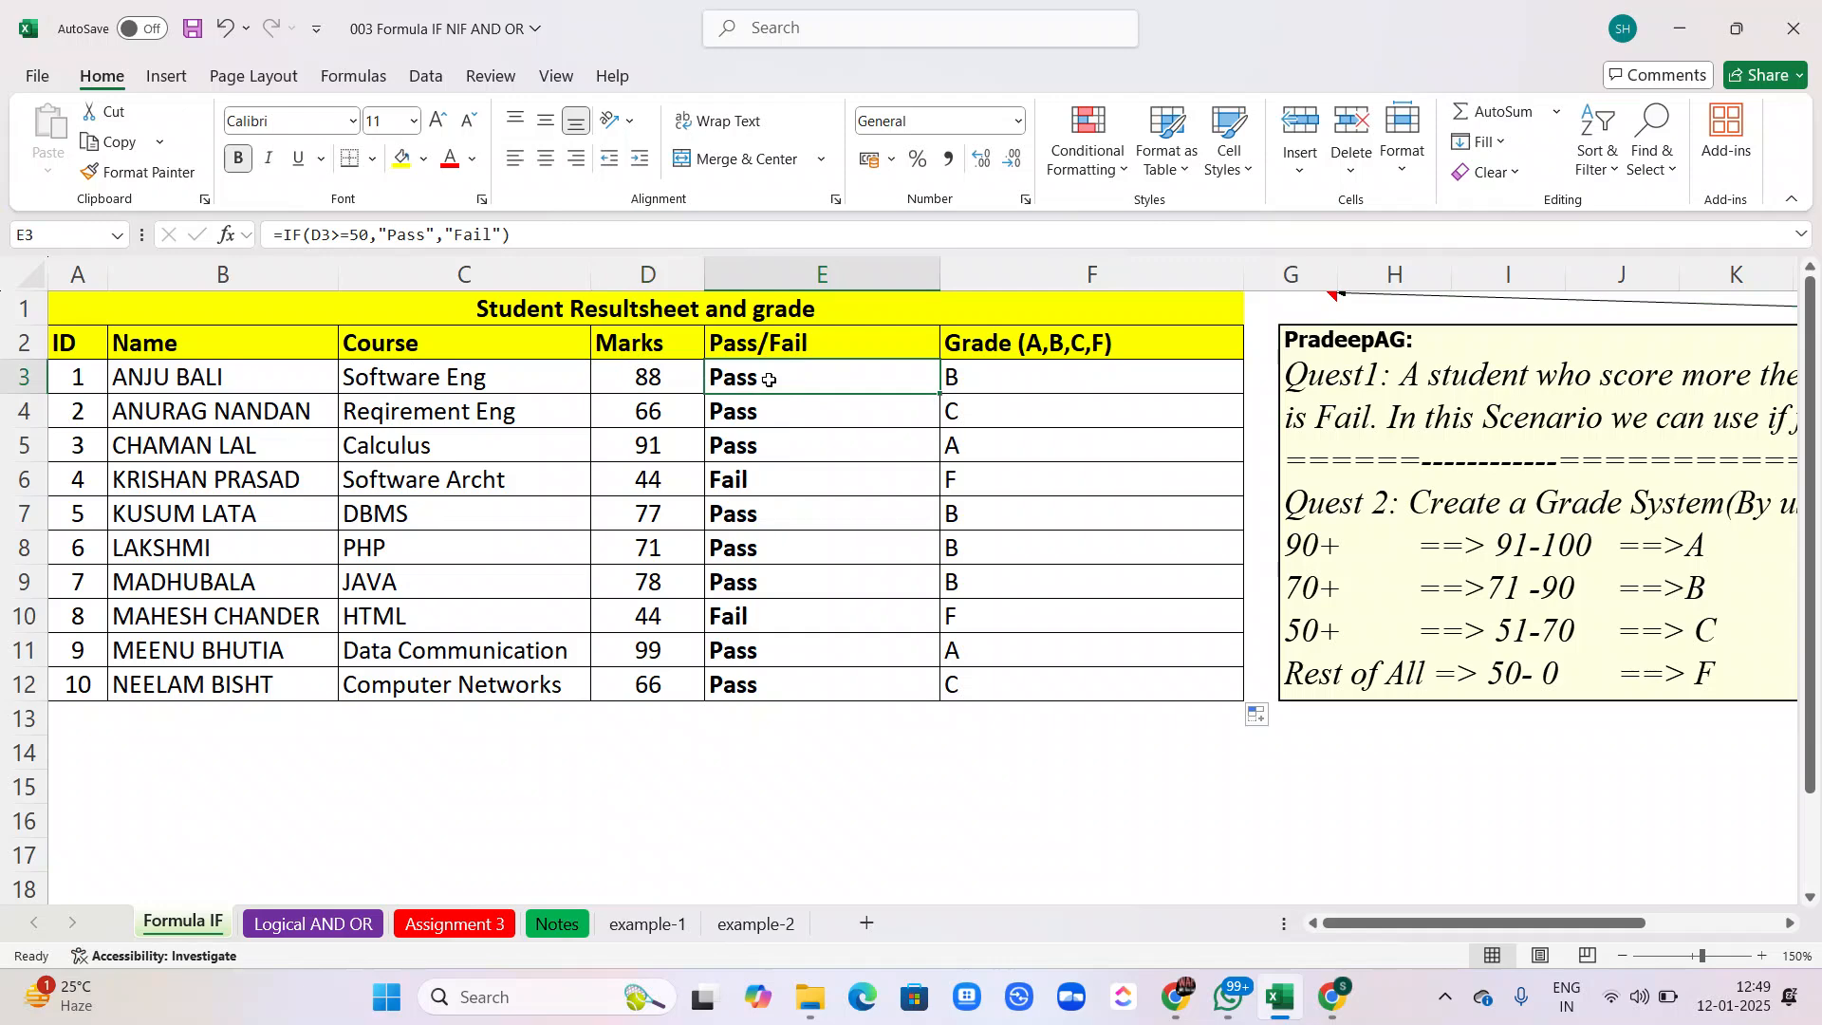
scroll(770, 379, "right", 1)
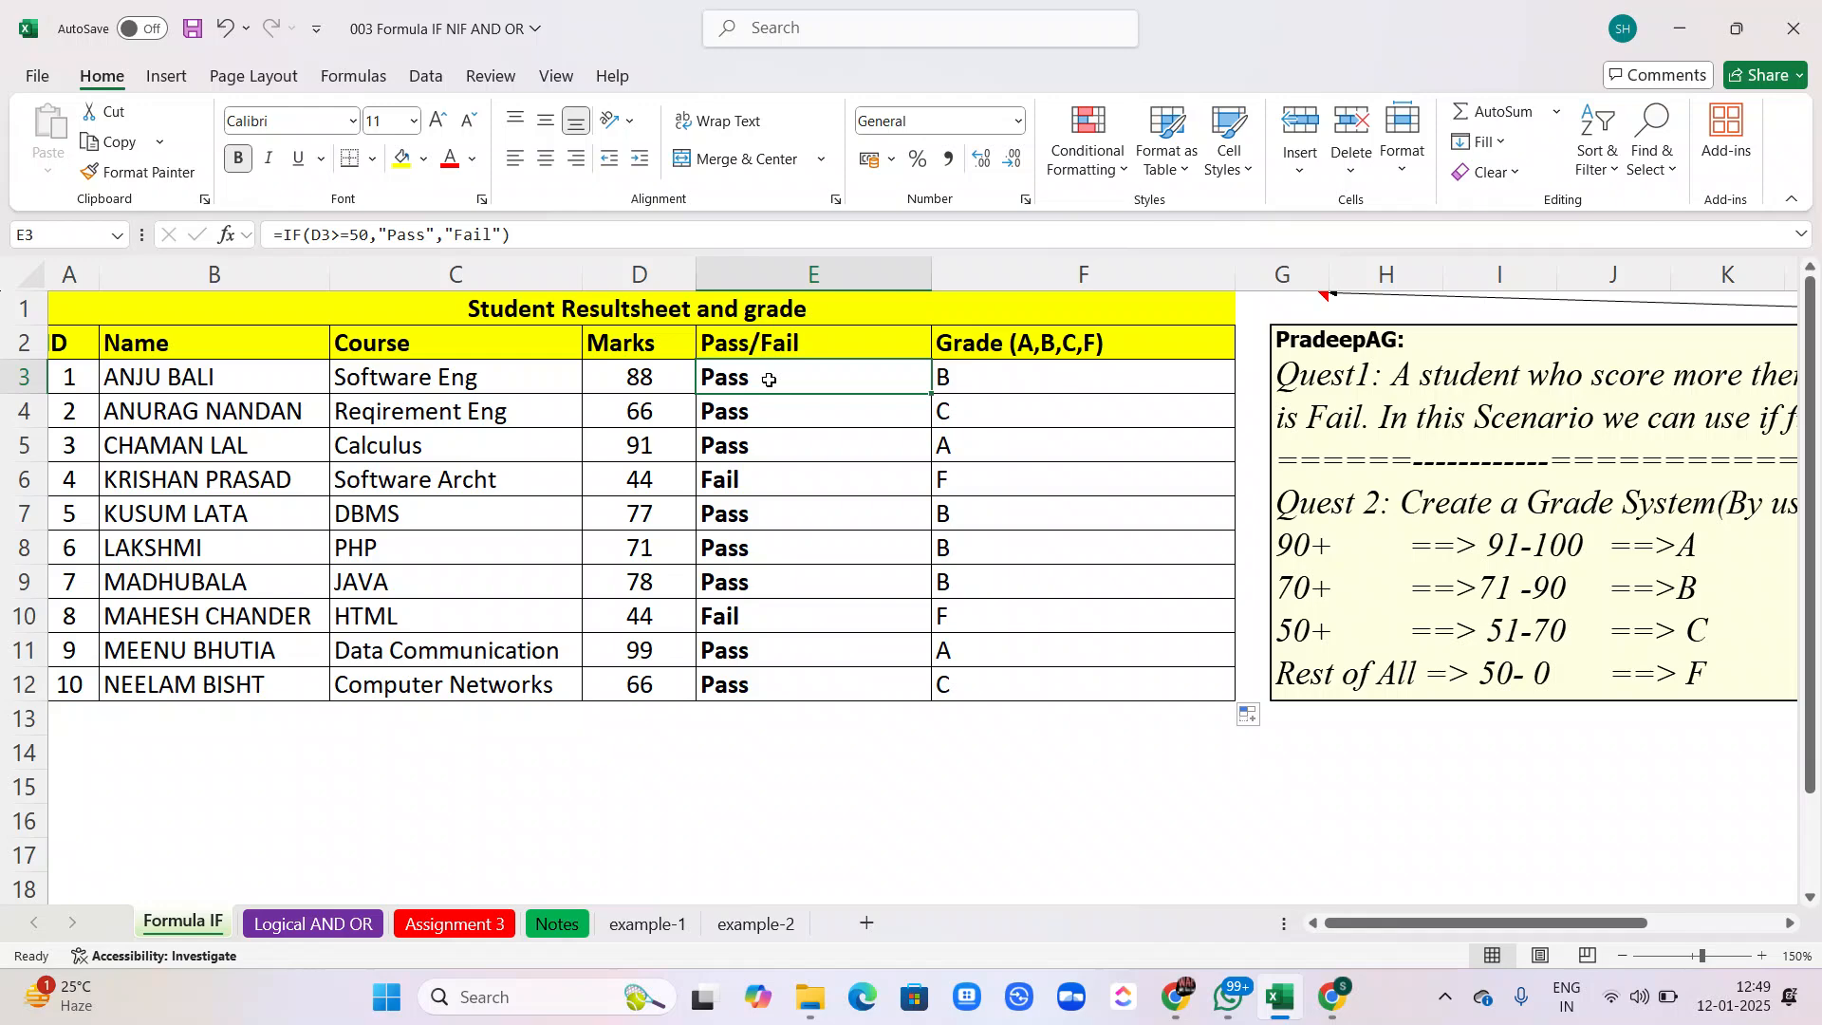
double_click(770, 380)
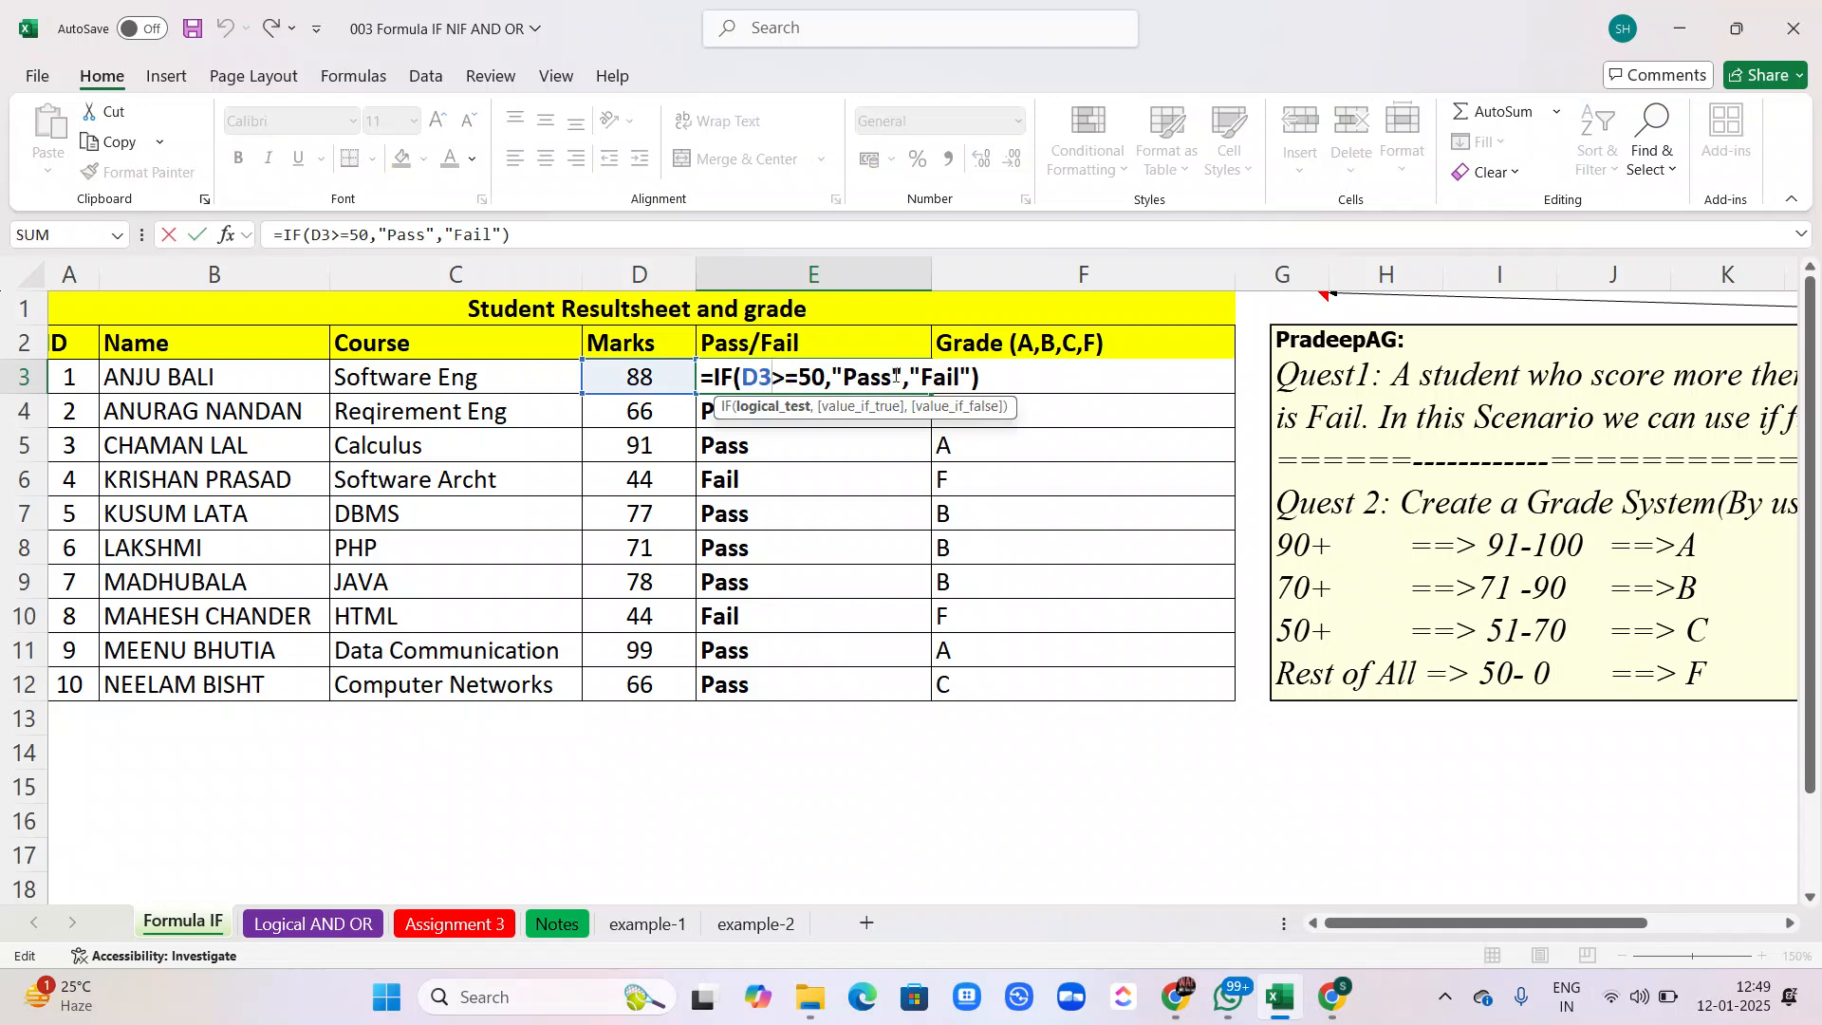
left_click_drag(896, 373, 846, 380)
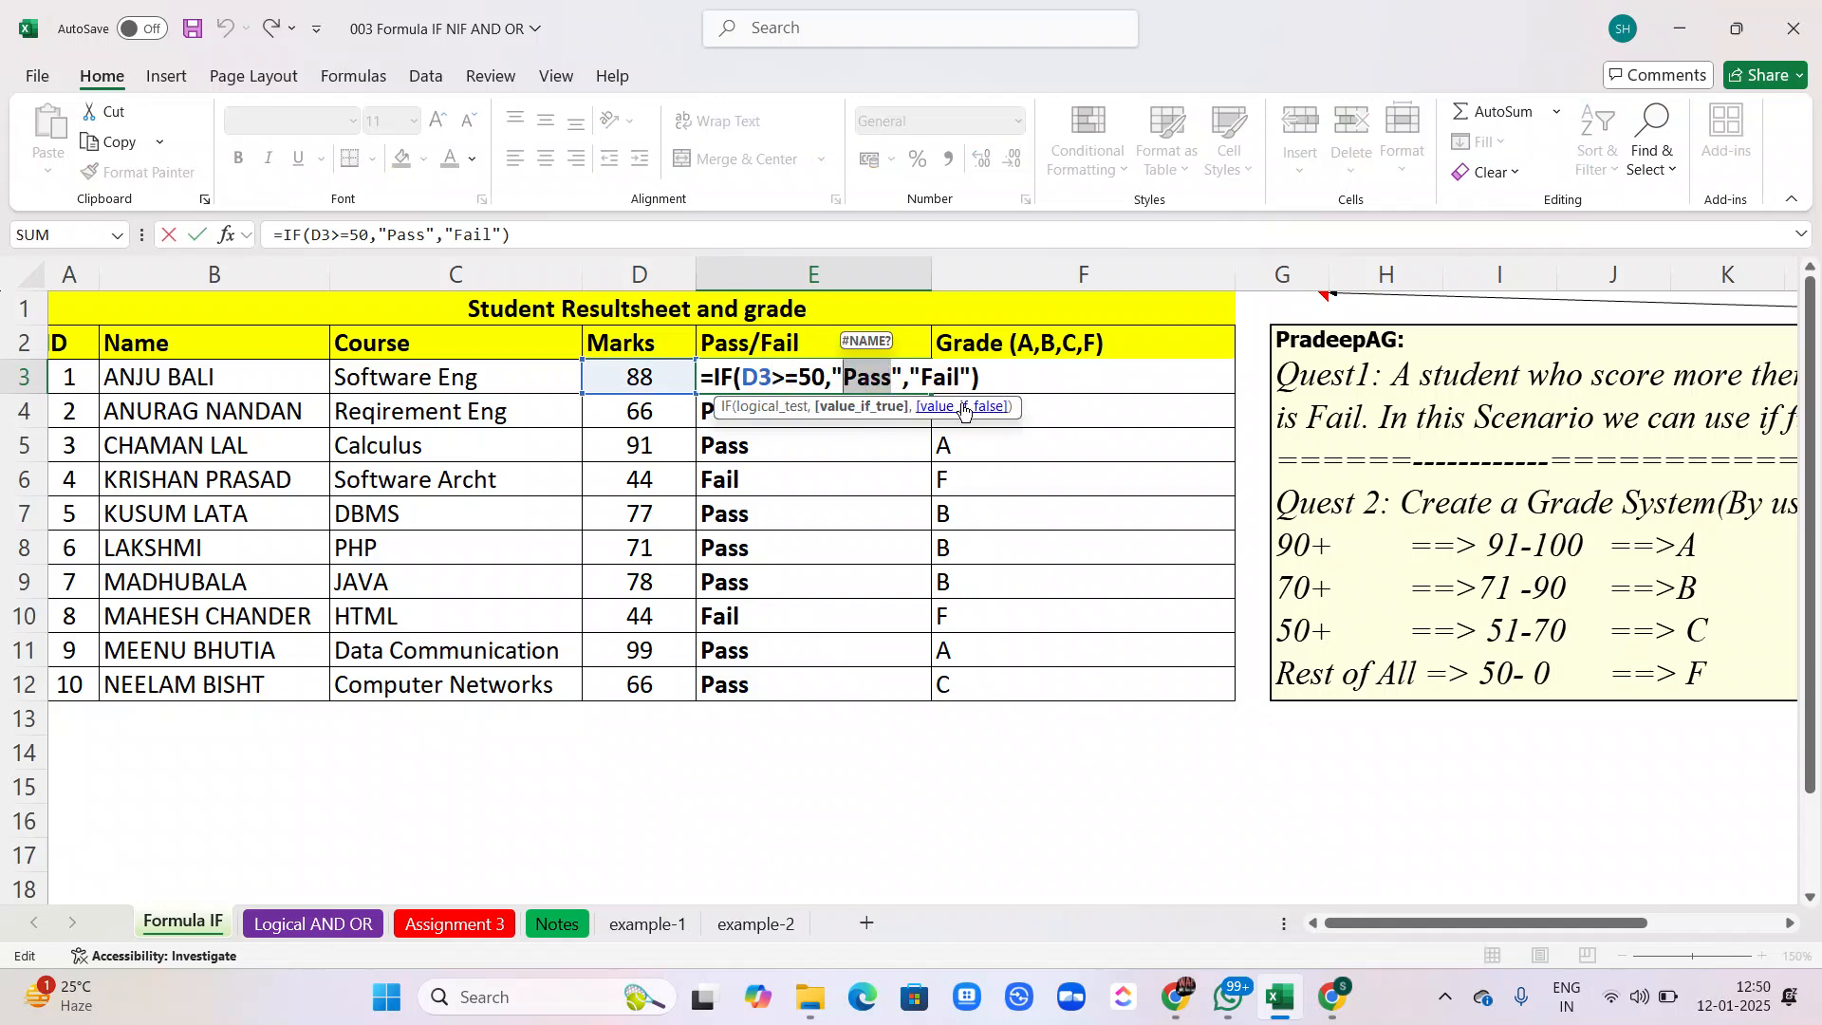
left_click_drag(960, 377, 920, 375)
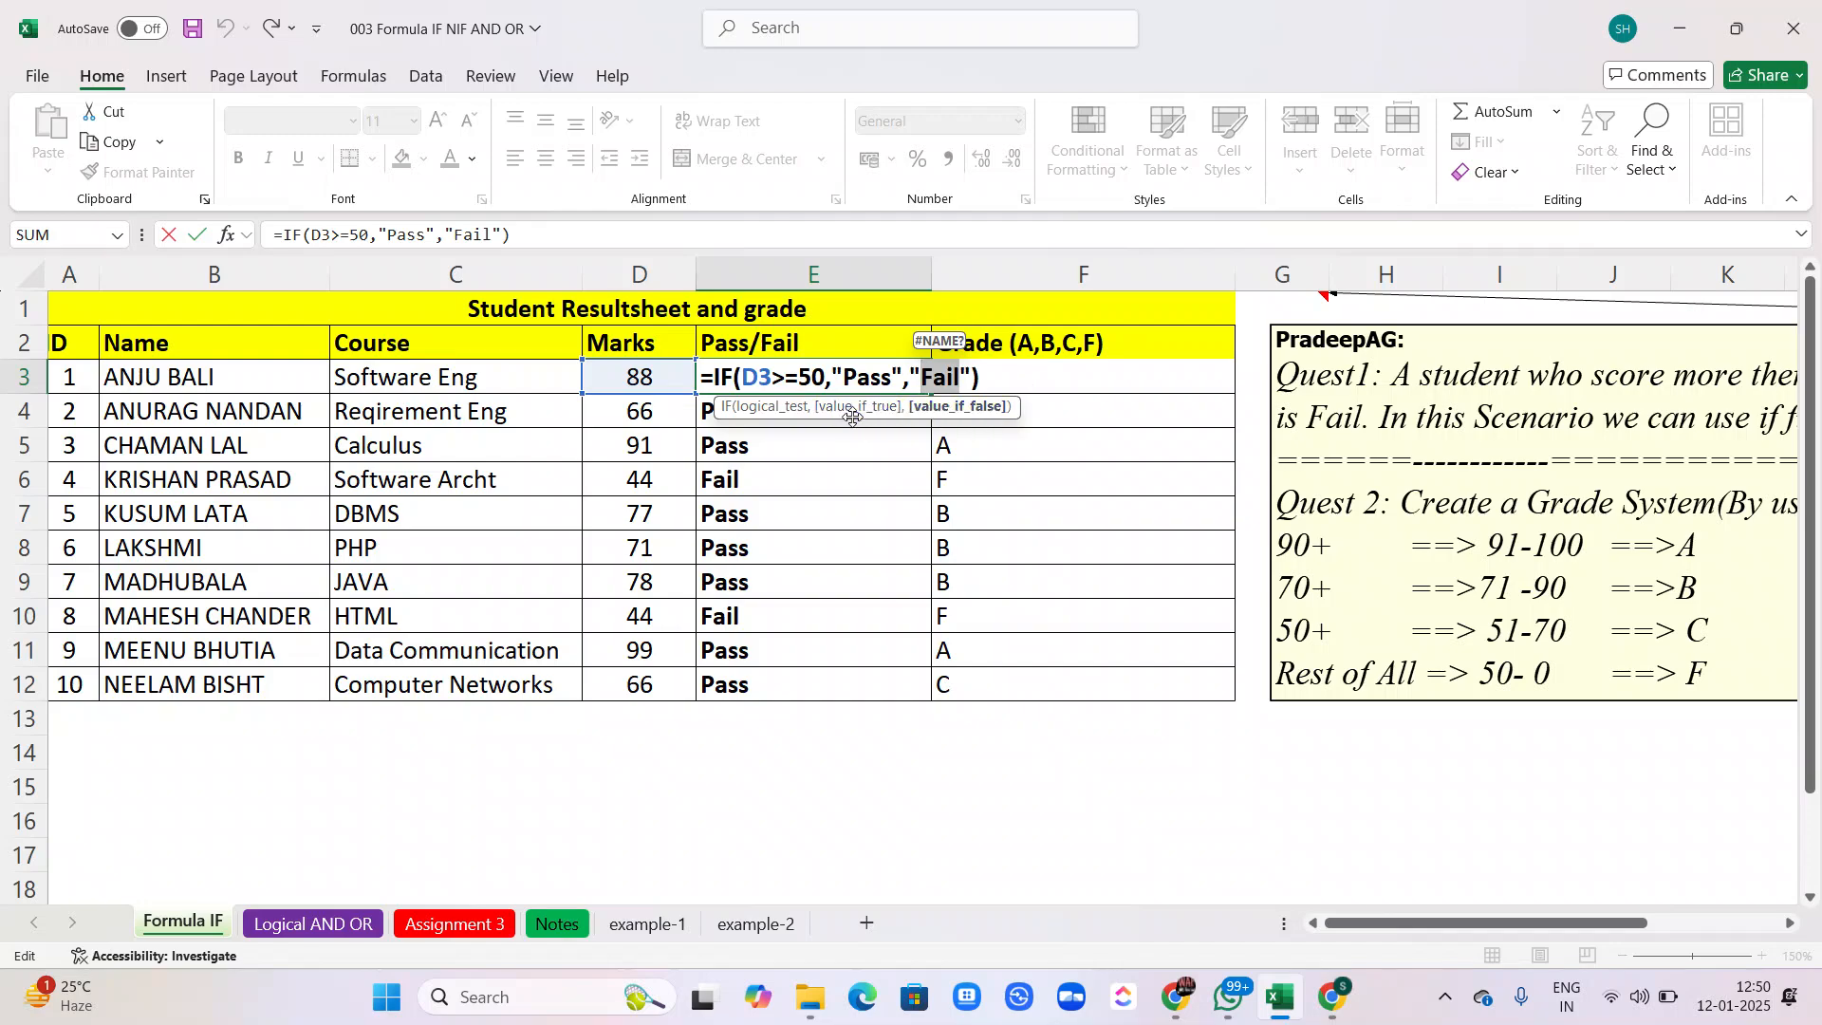
left_click(1040, 435)
left_click(985, 386)
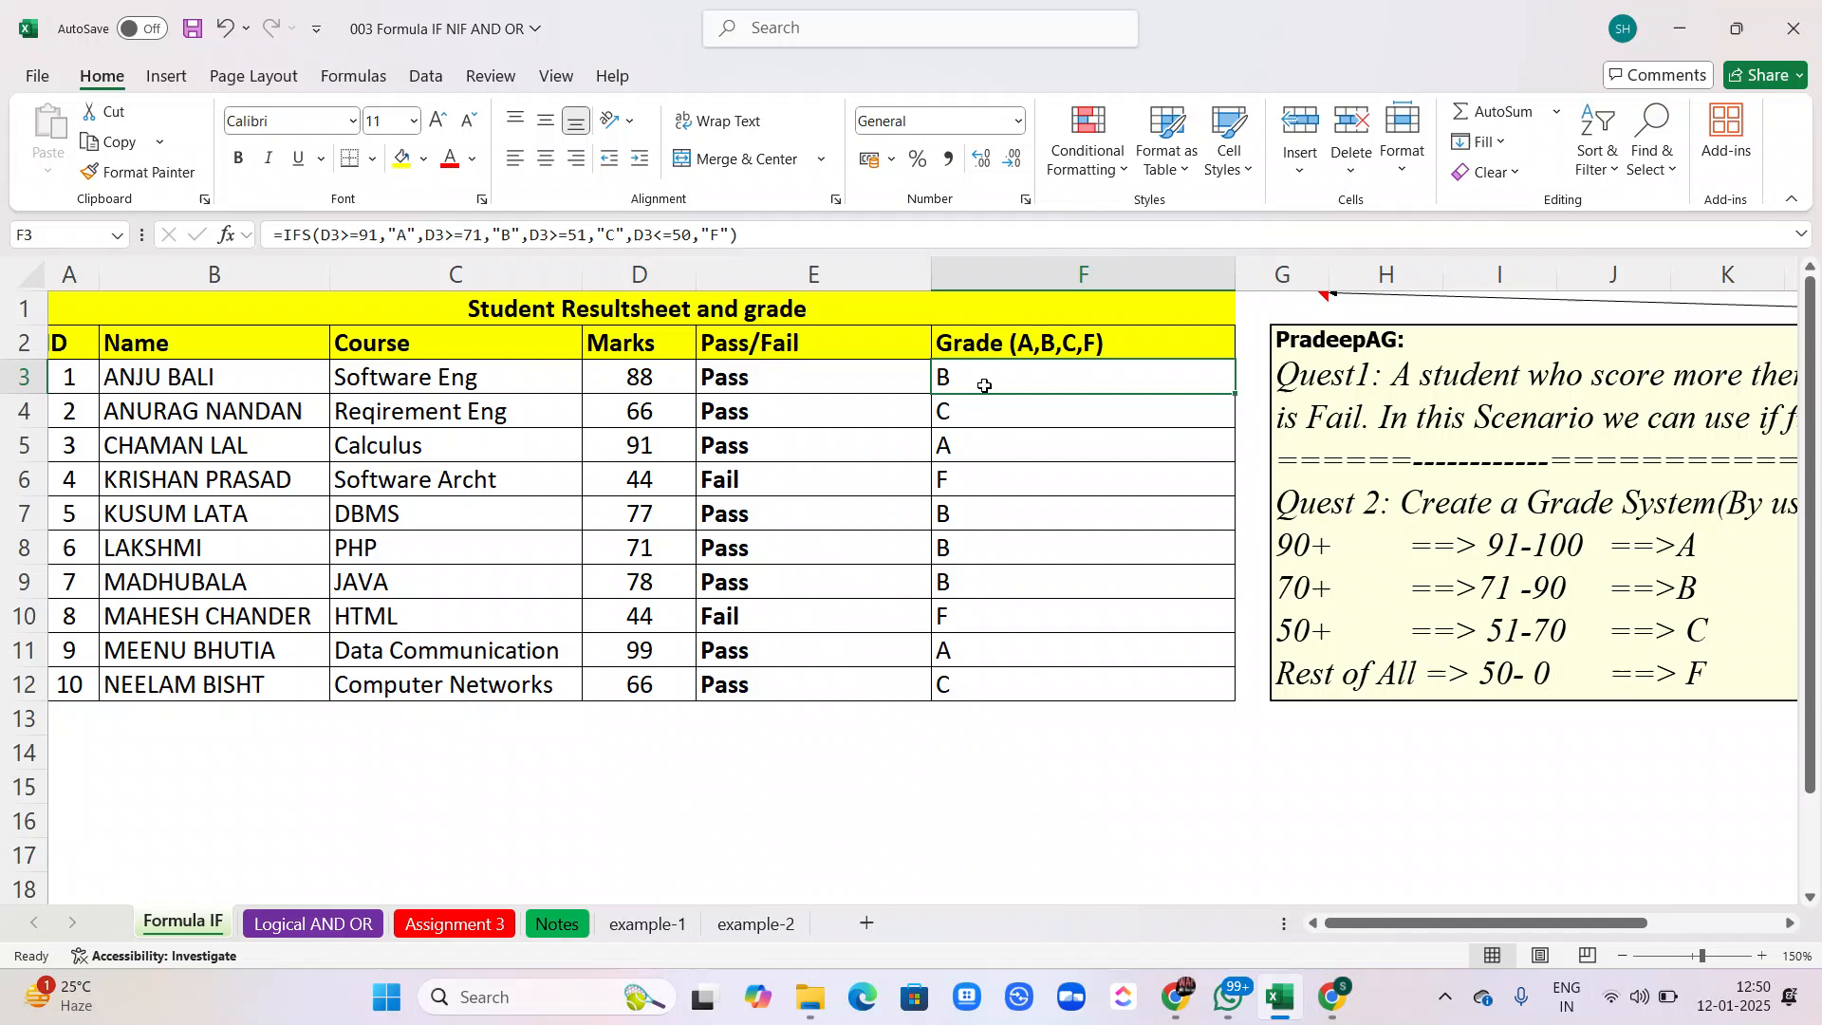
Review the IFS formula in F3, examining its "B" and "A" results, without changing it.
double_click(984, 386)
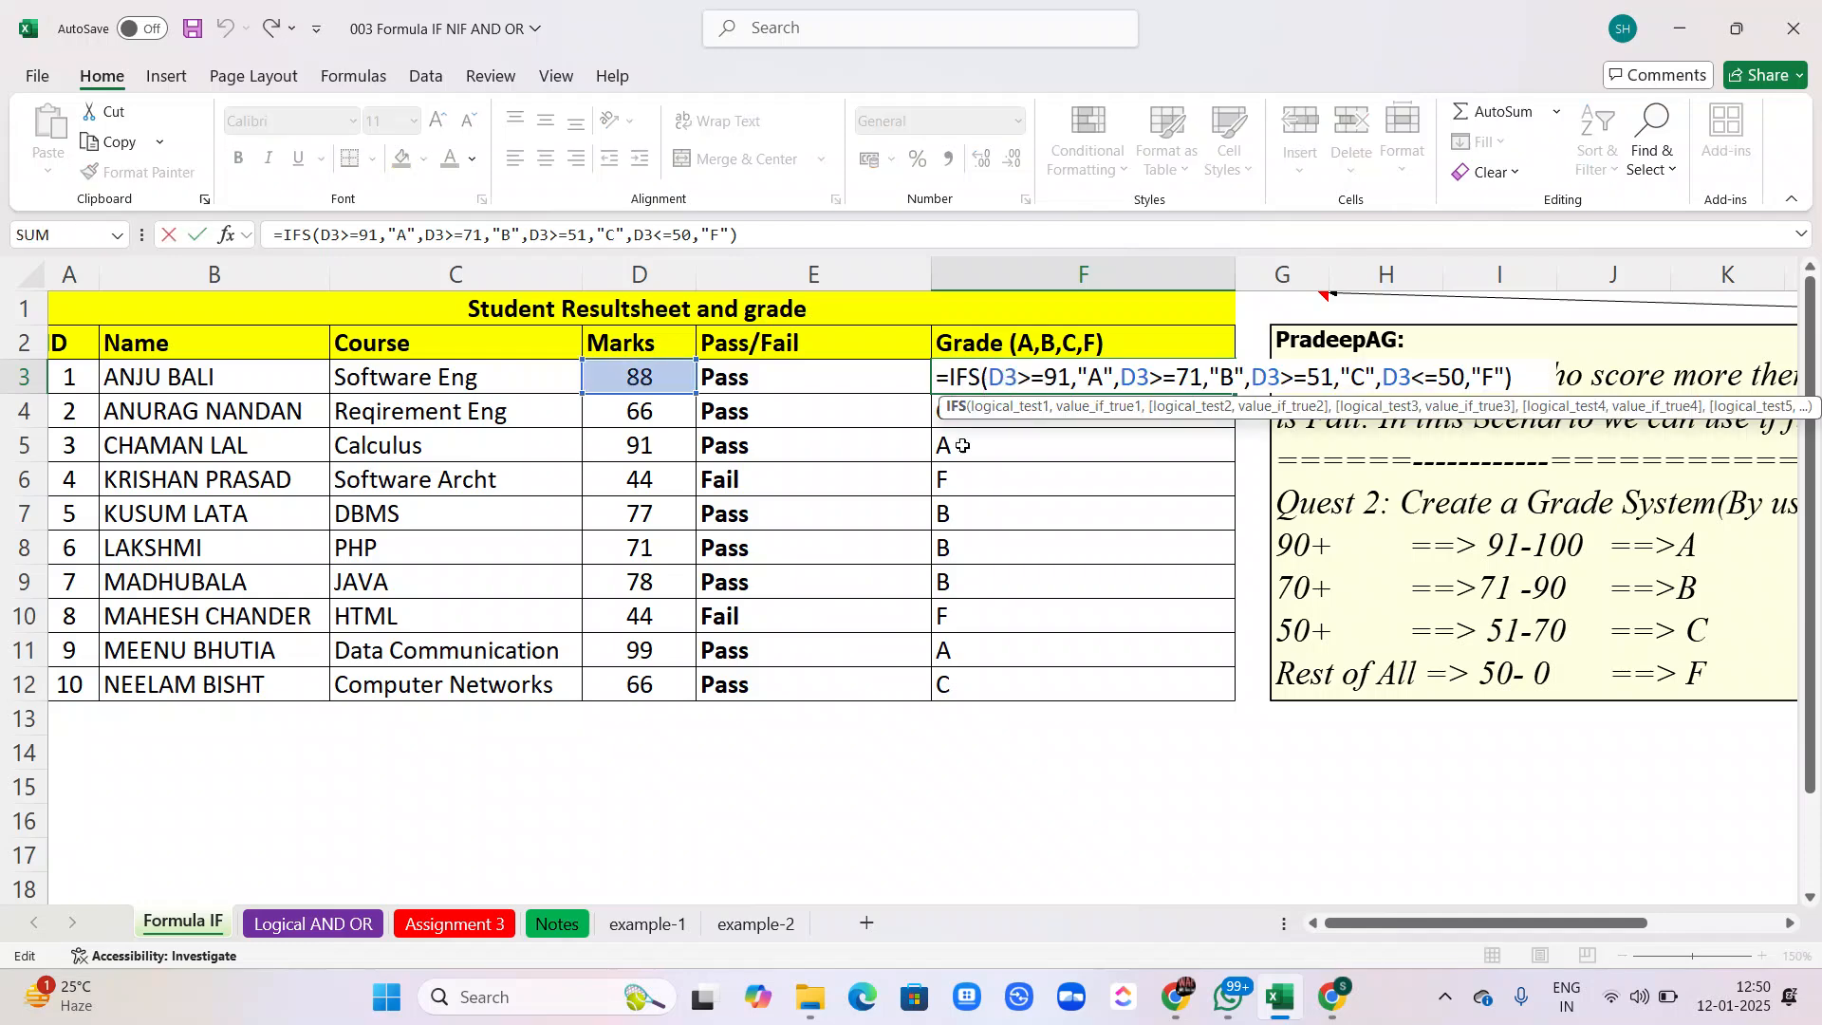
double_click(1227, 377)
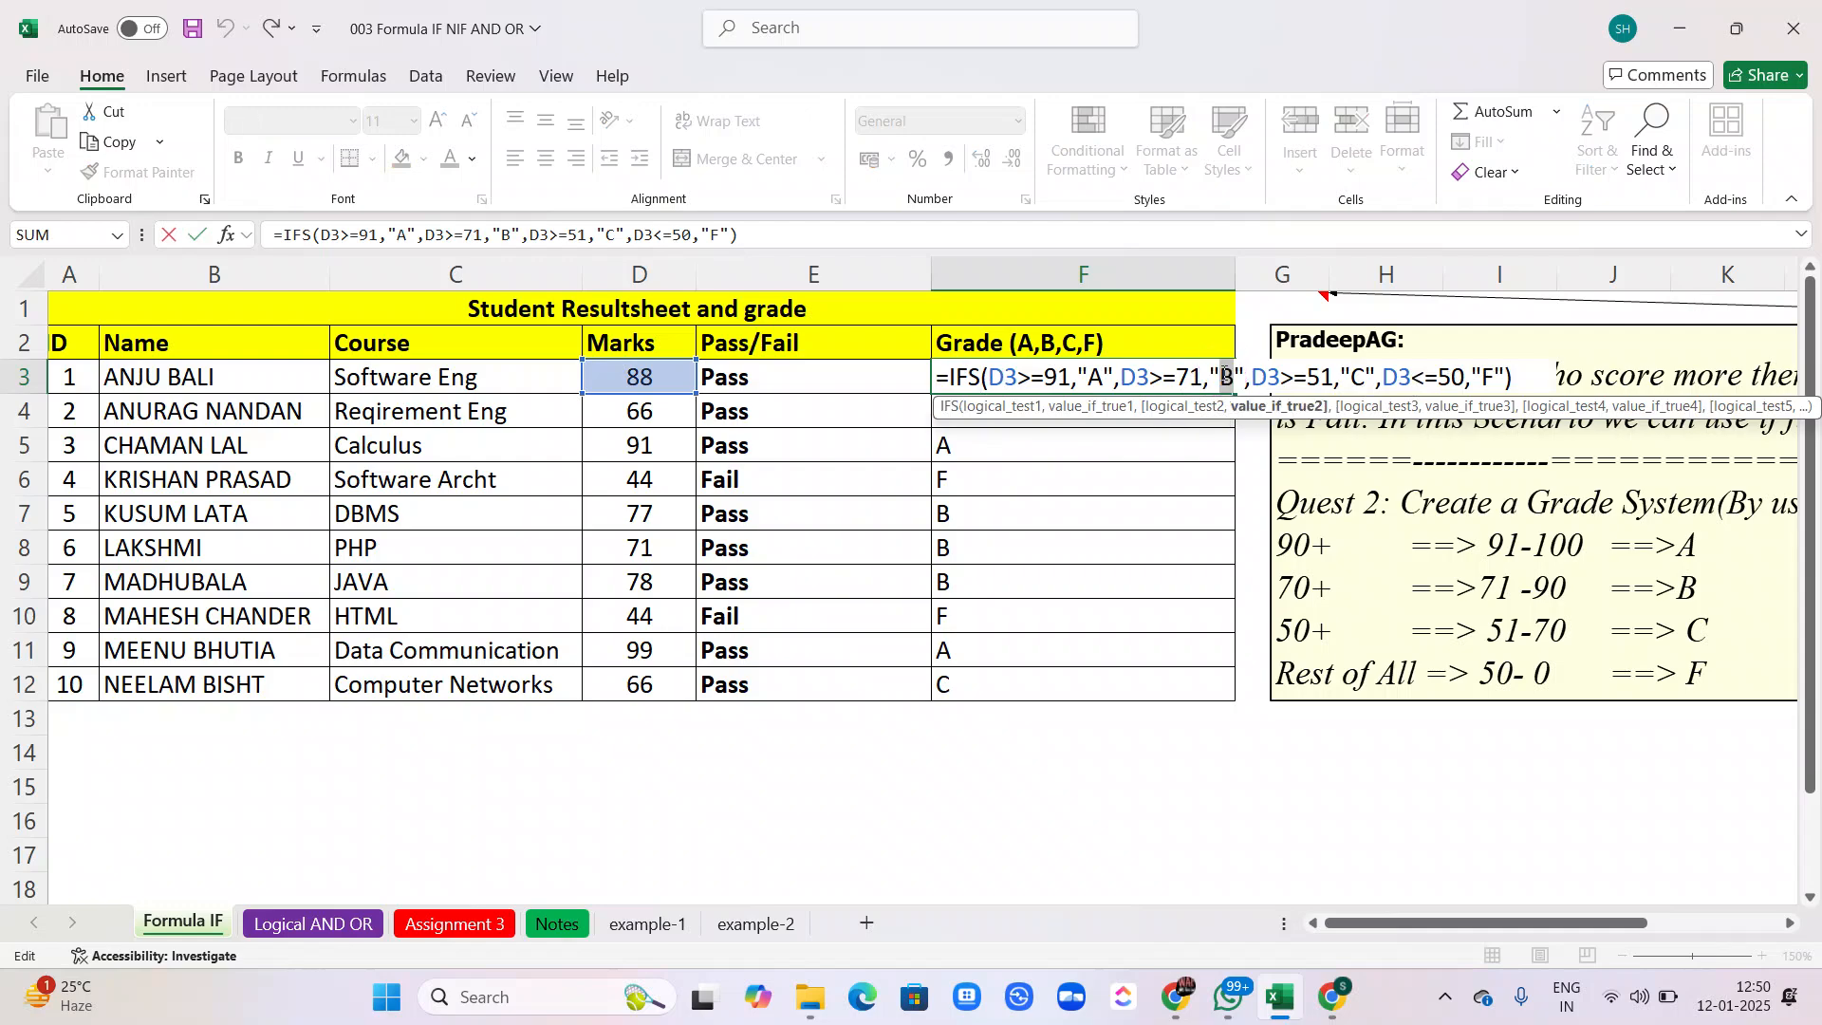
double_click(1094, 377)
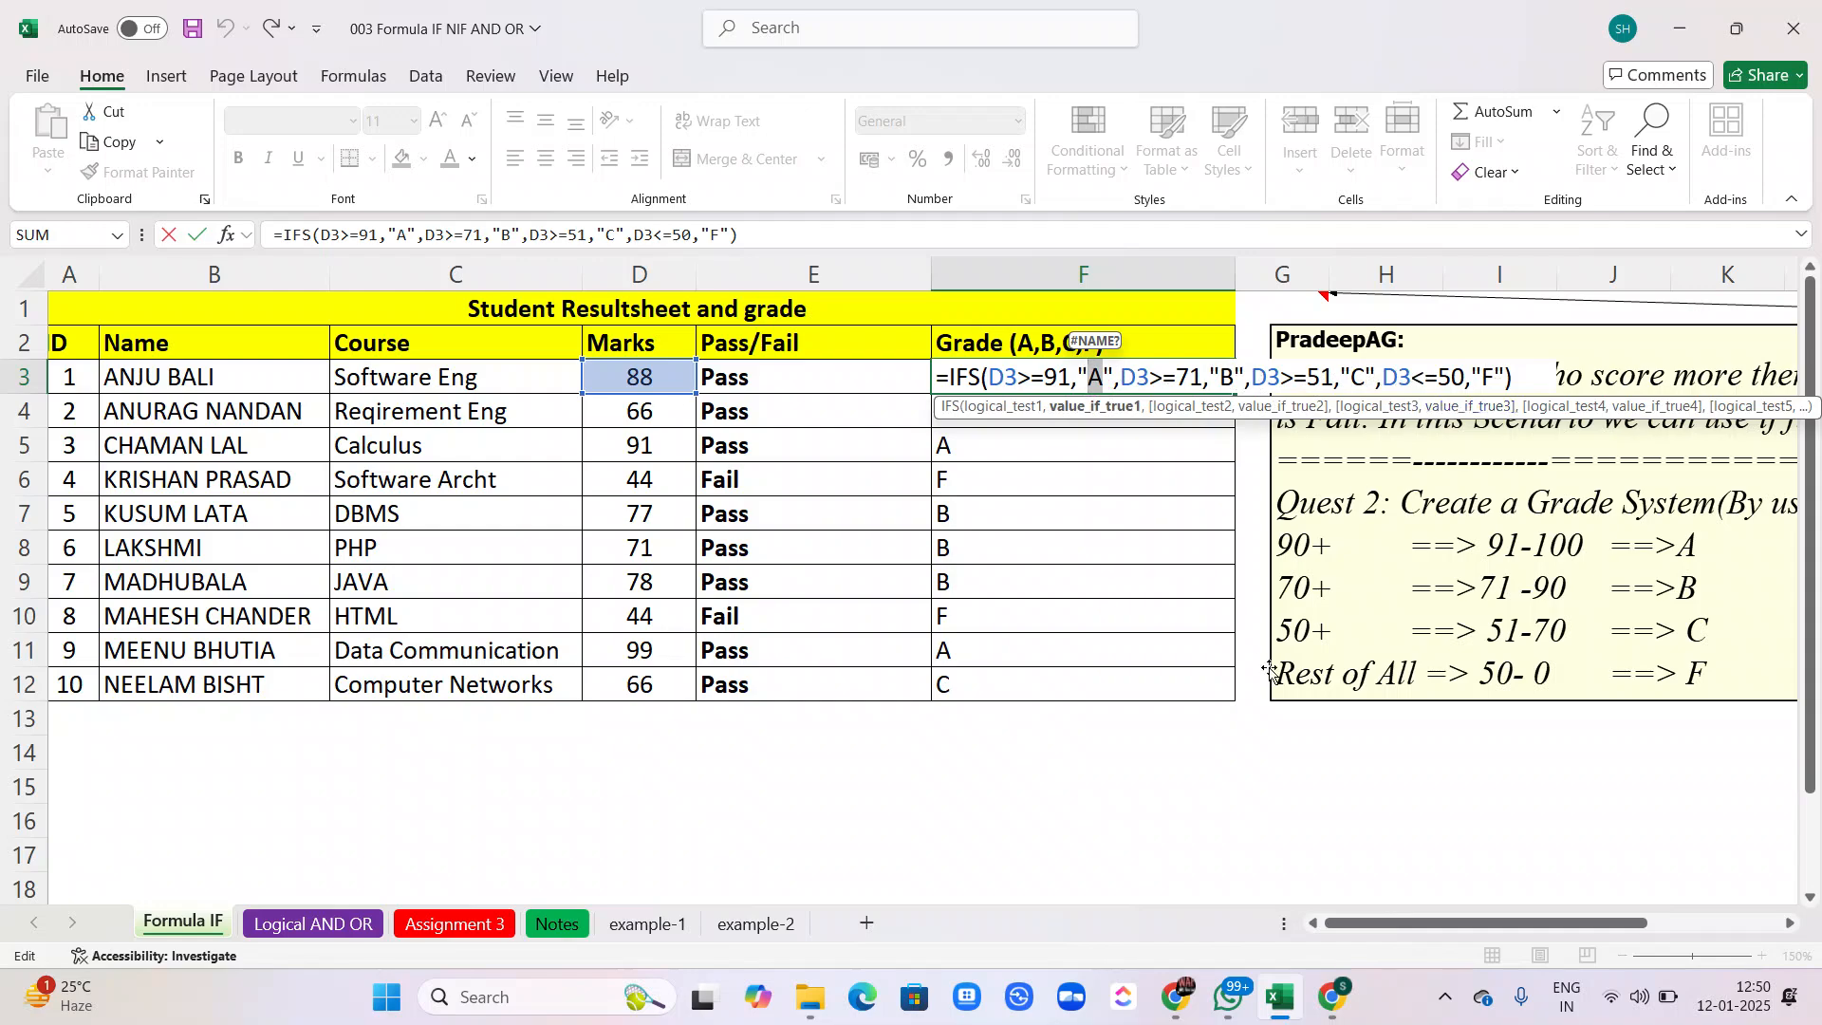
left_click(1099, 583)
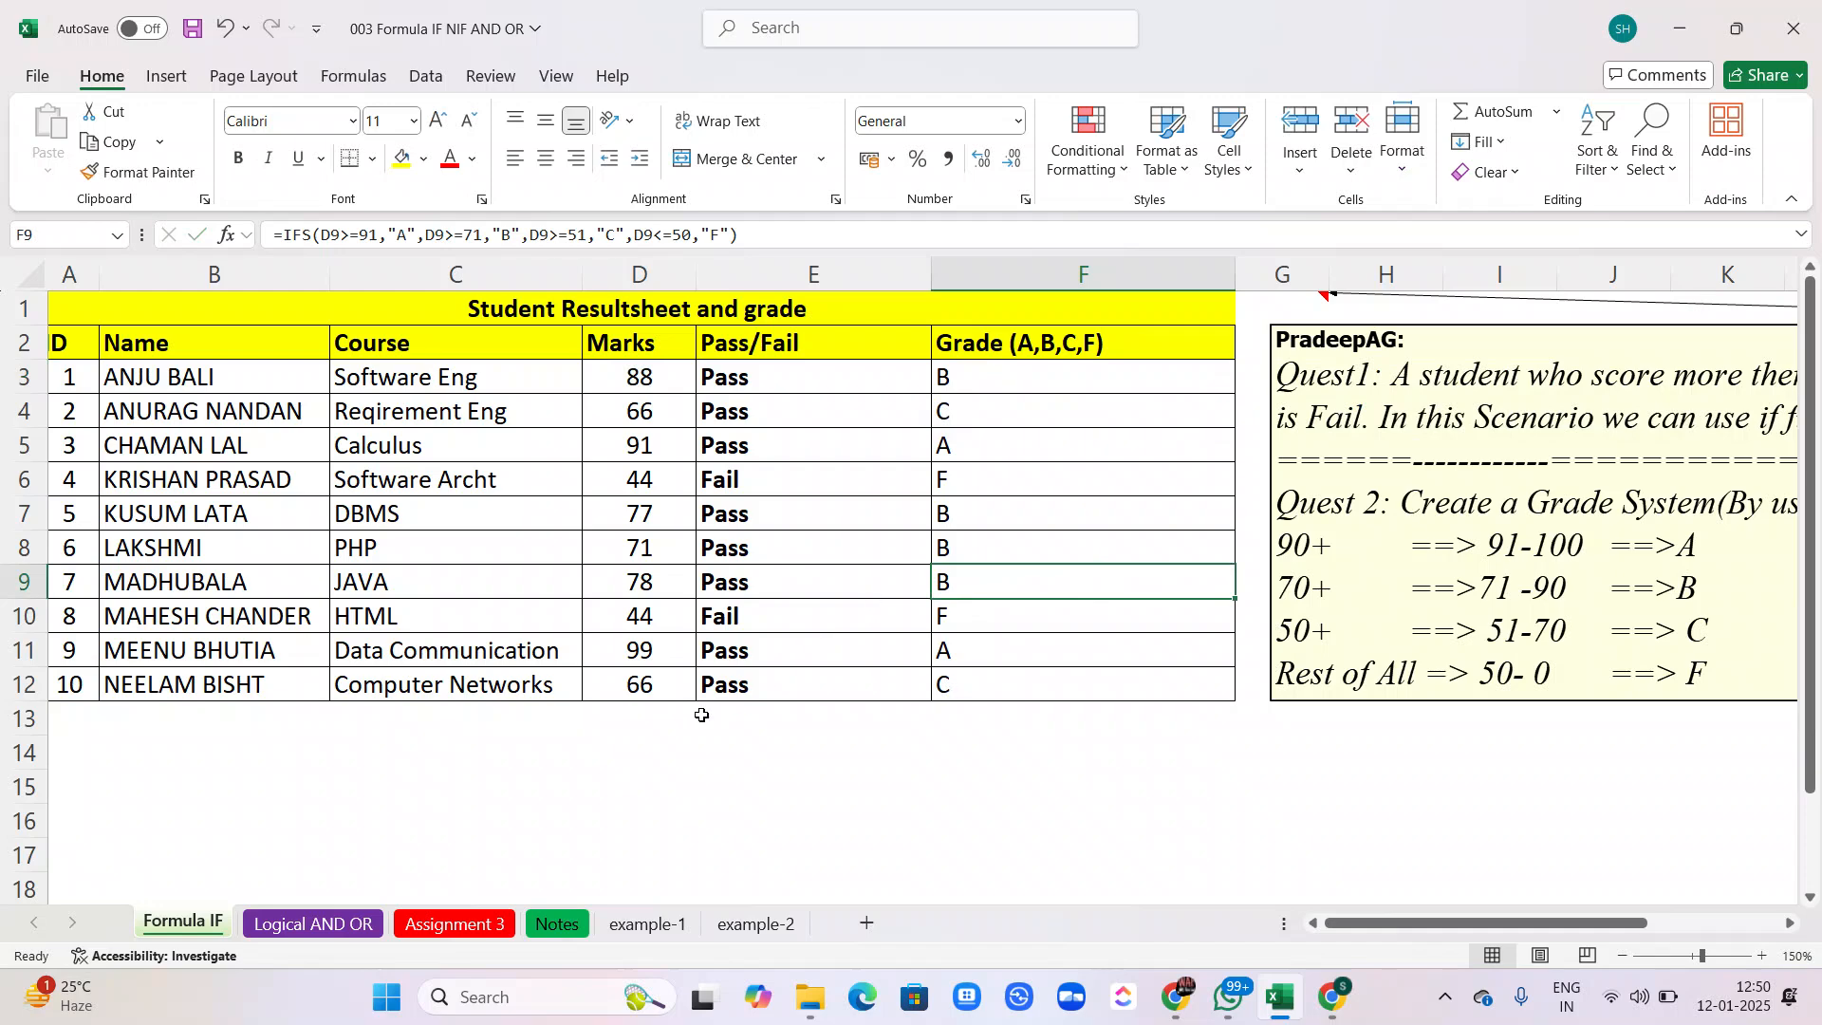
Open the Logical AND OR sheet and examine the first salesman's Total Sales and Sales Call cells.
left_click(351, 922)
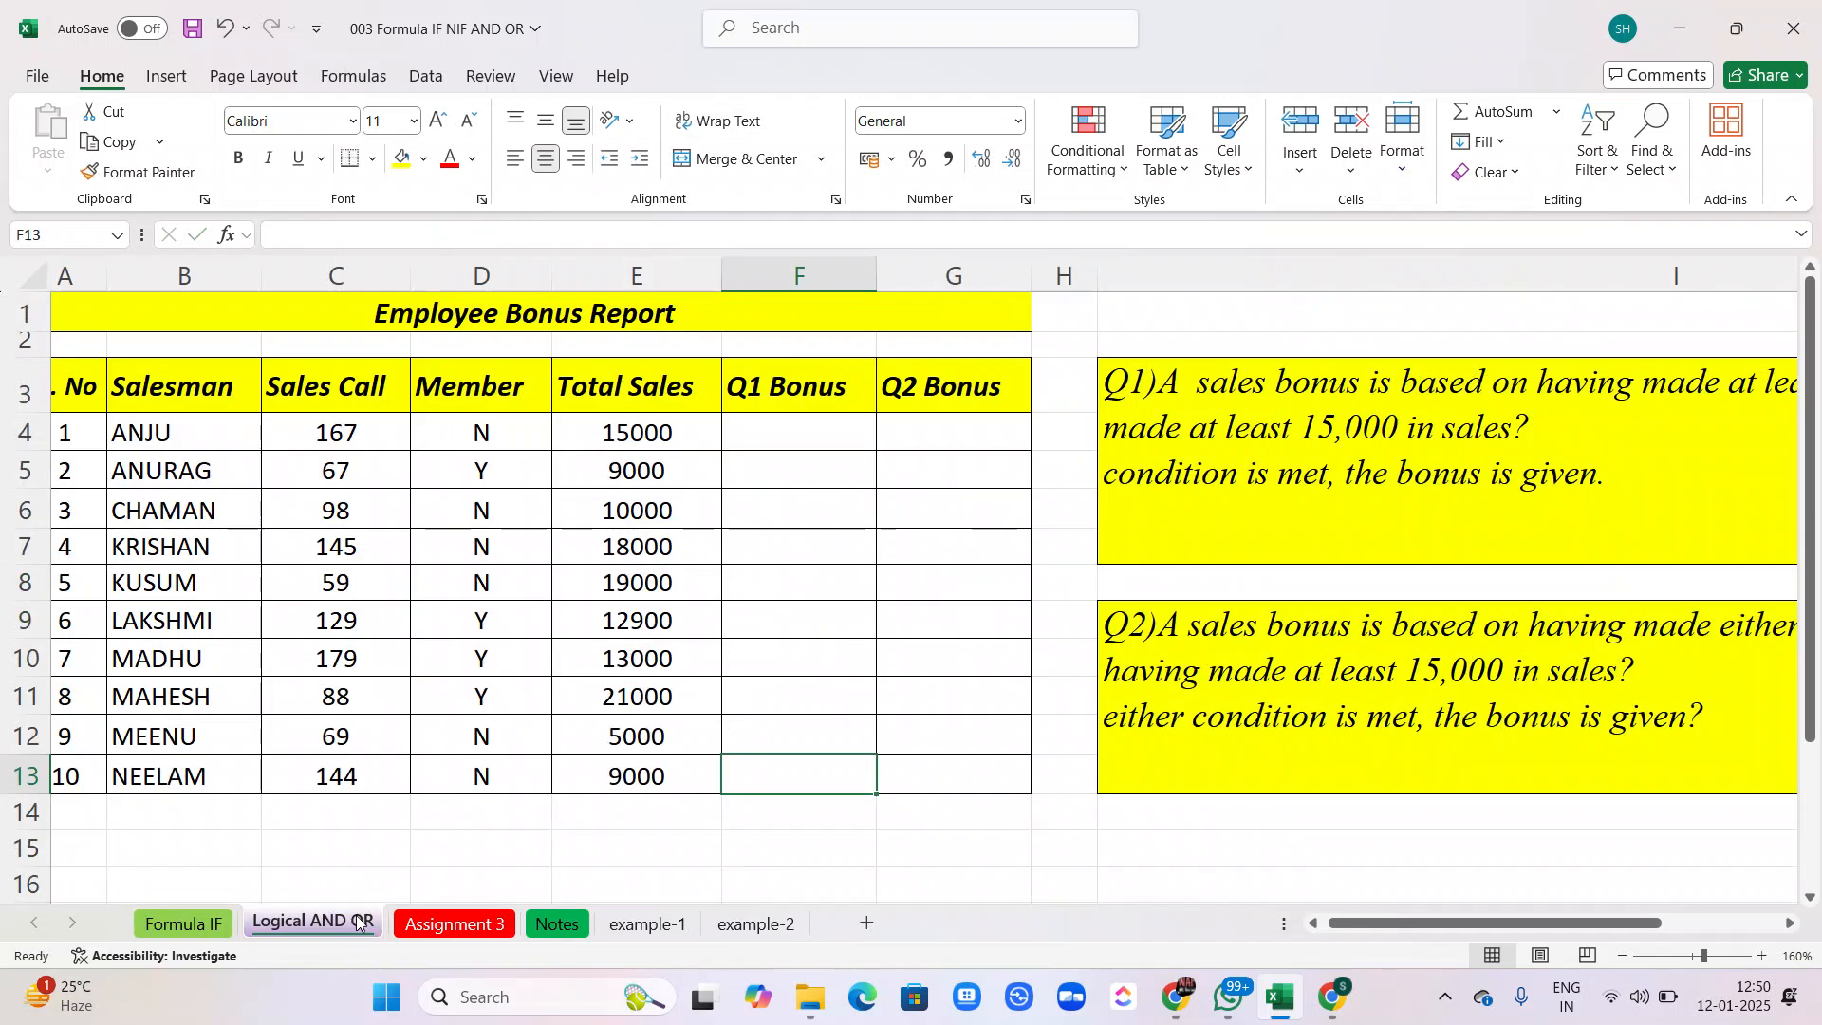
left_click(747, 428)
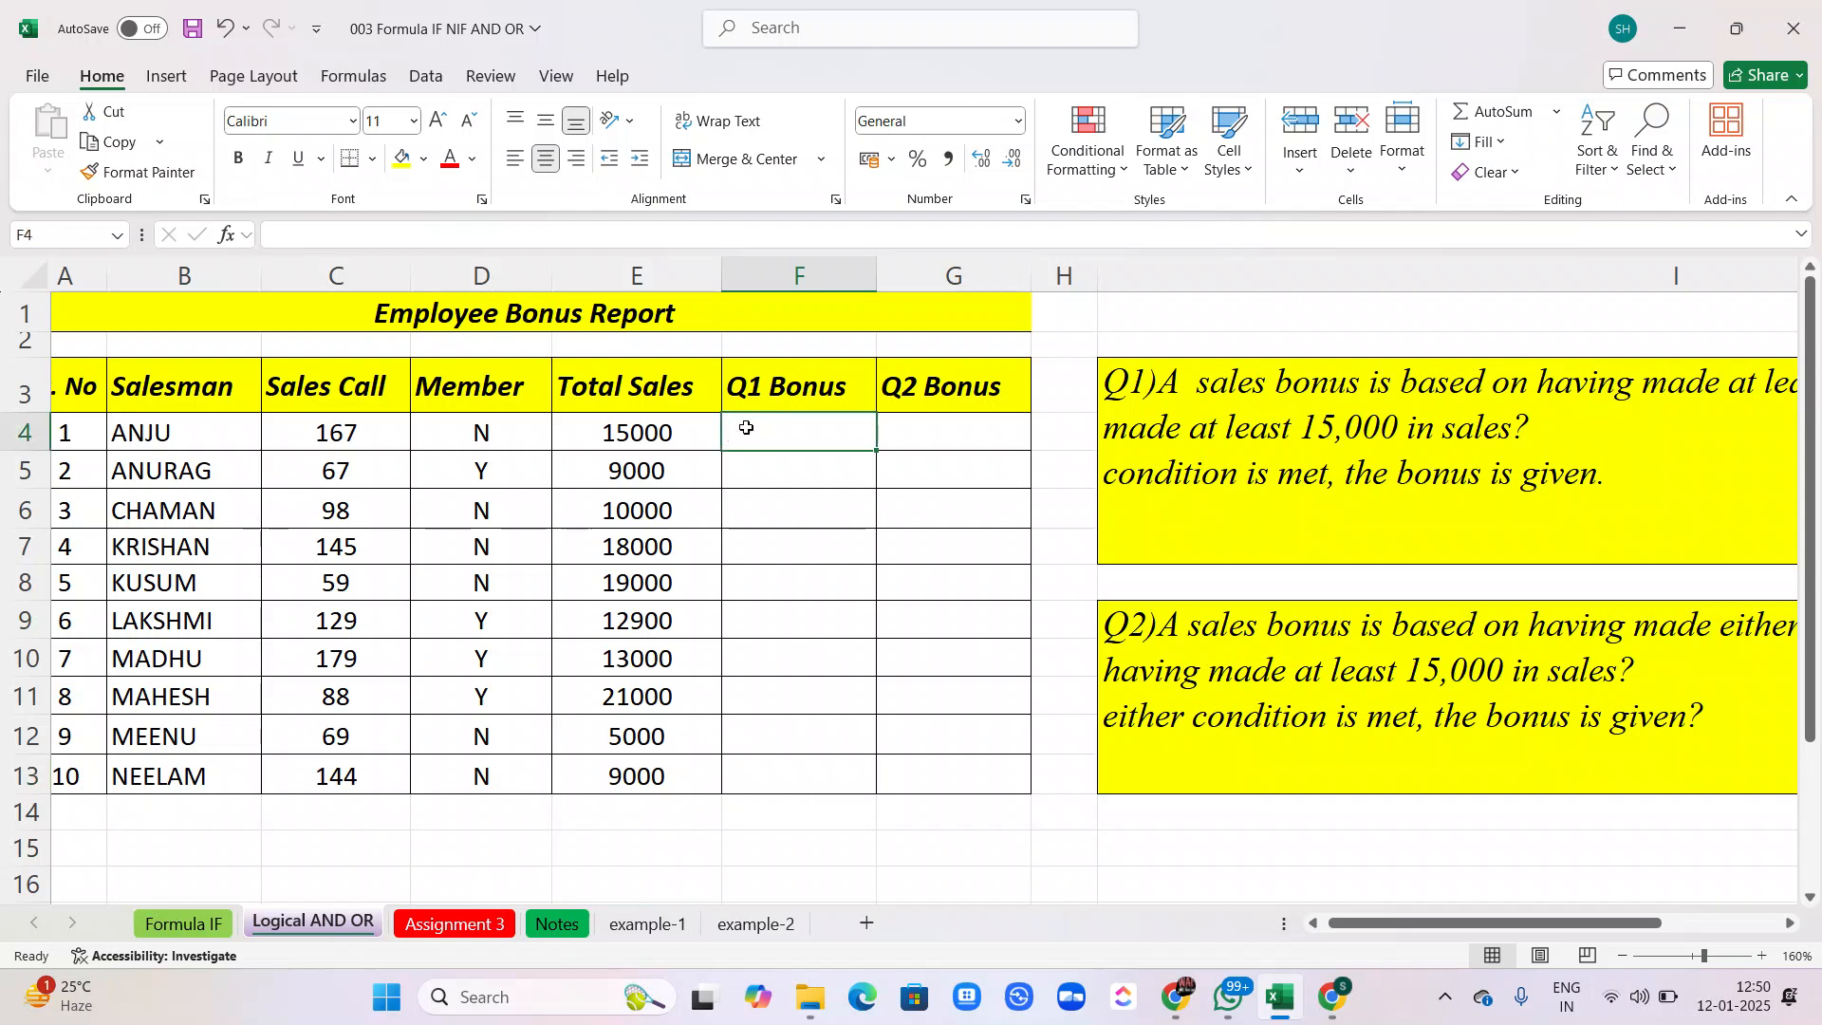
left_click(591, 432)
left_click(391, 420)
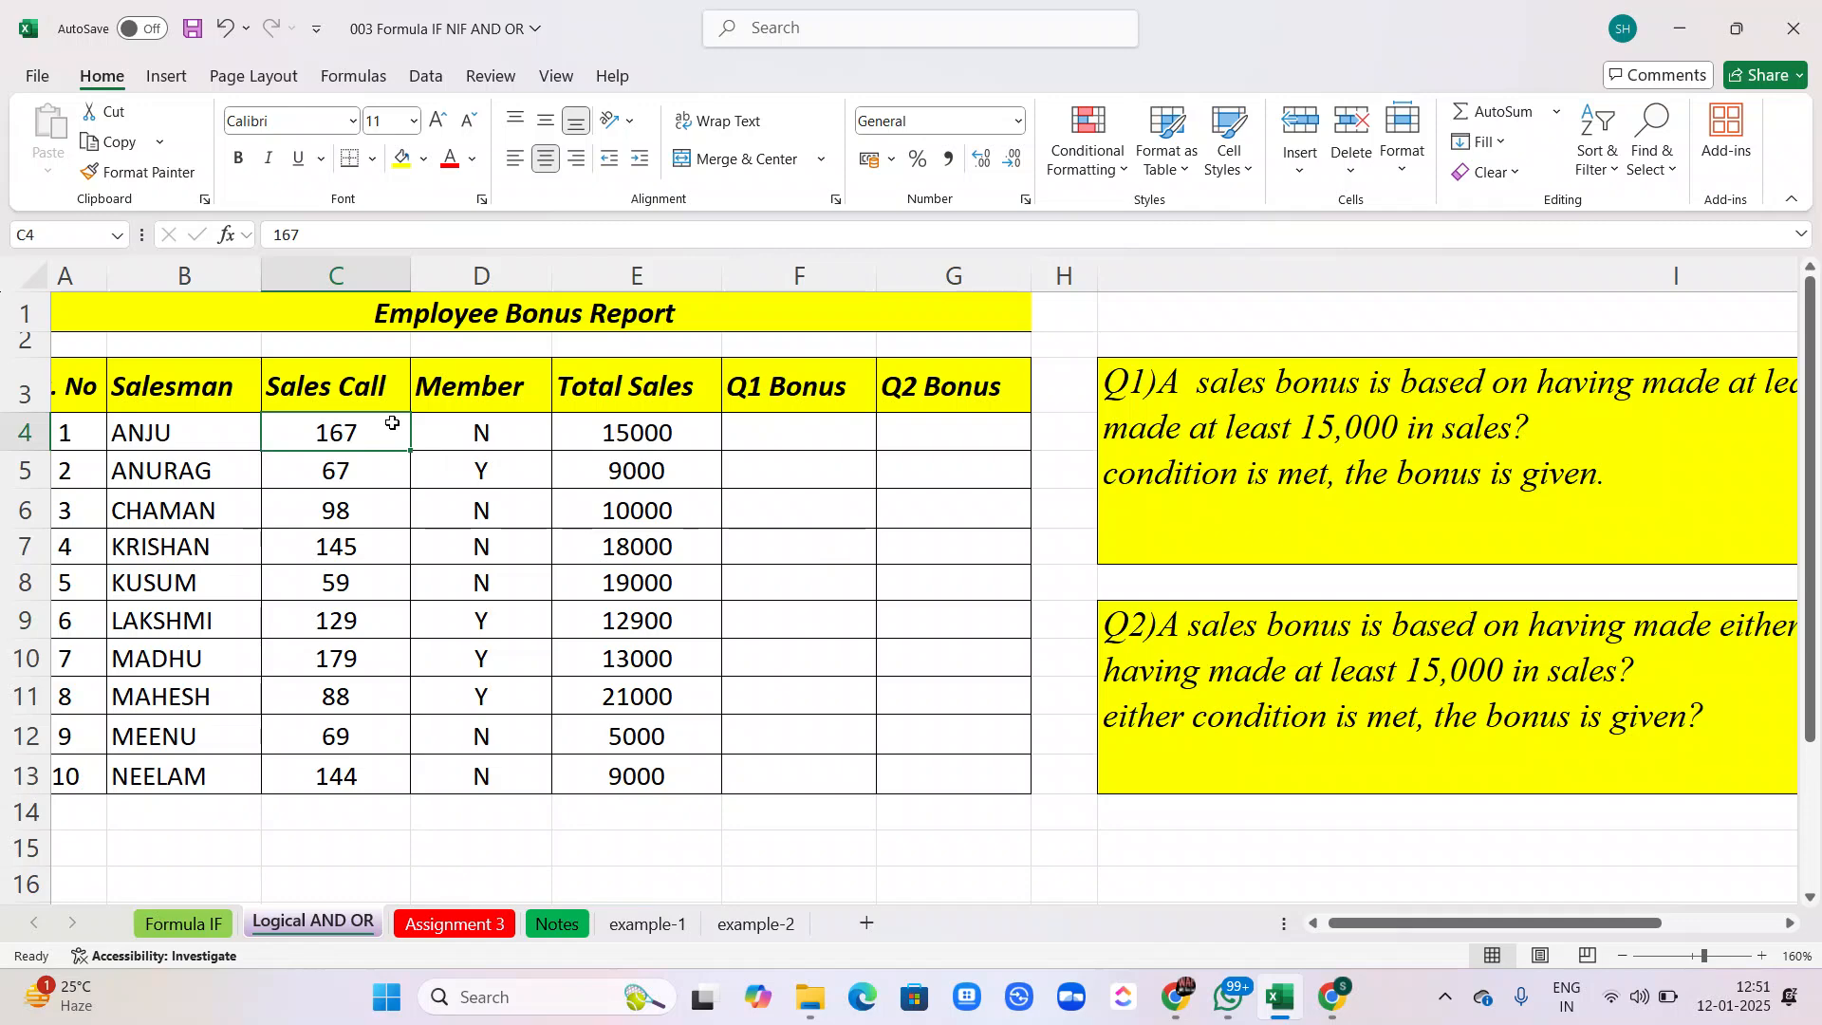
Enter an AND formula in F4 under Q1 Bonus with the first condition C4>=100, leaving the second condition empty.
left_click(765, 437)
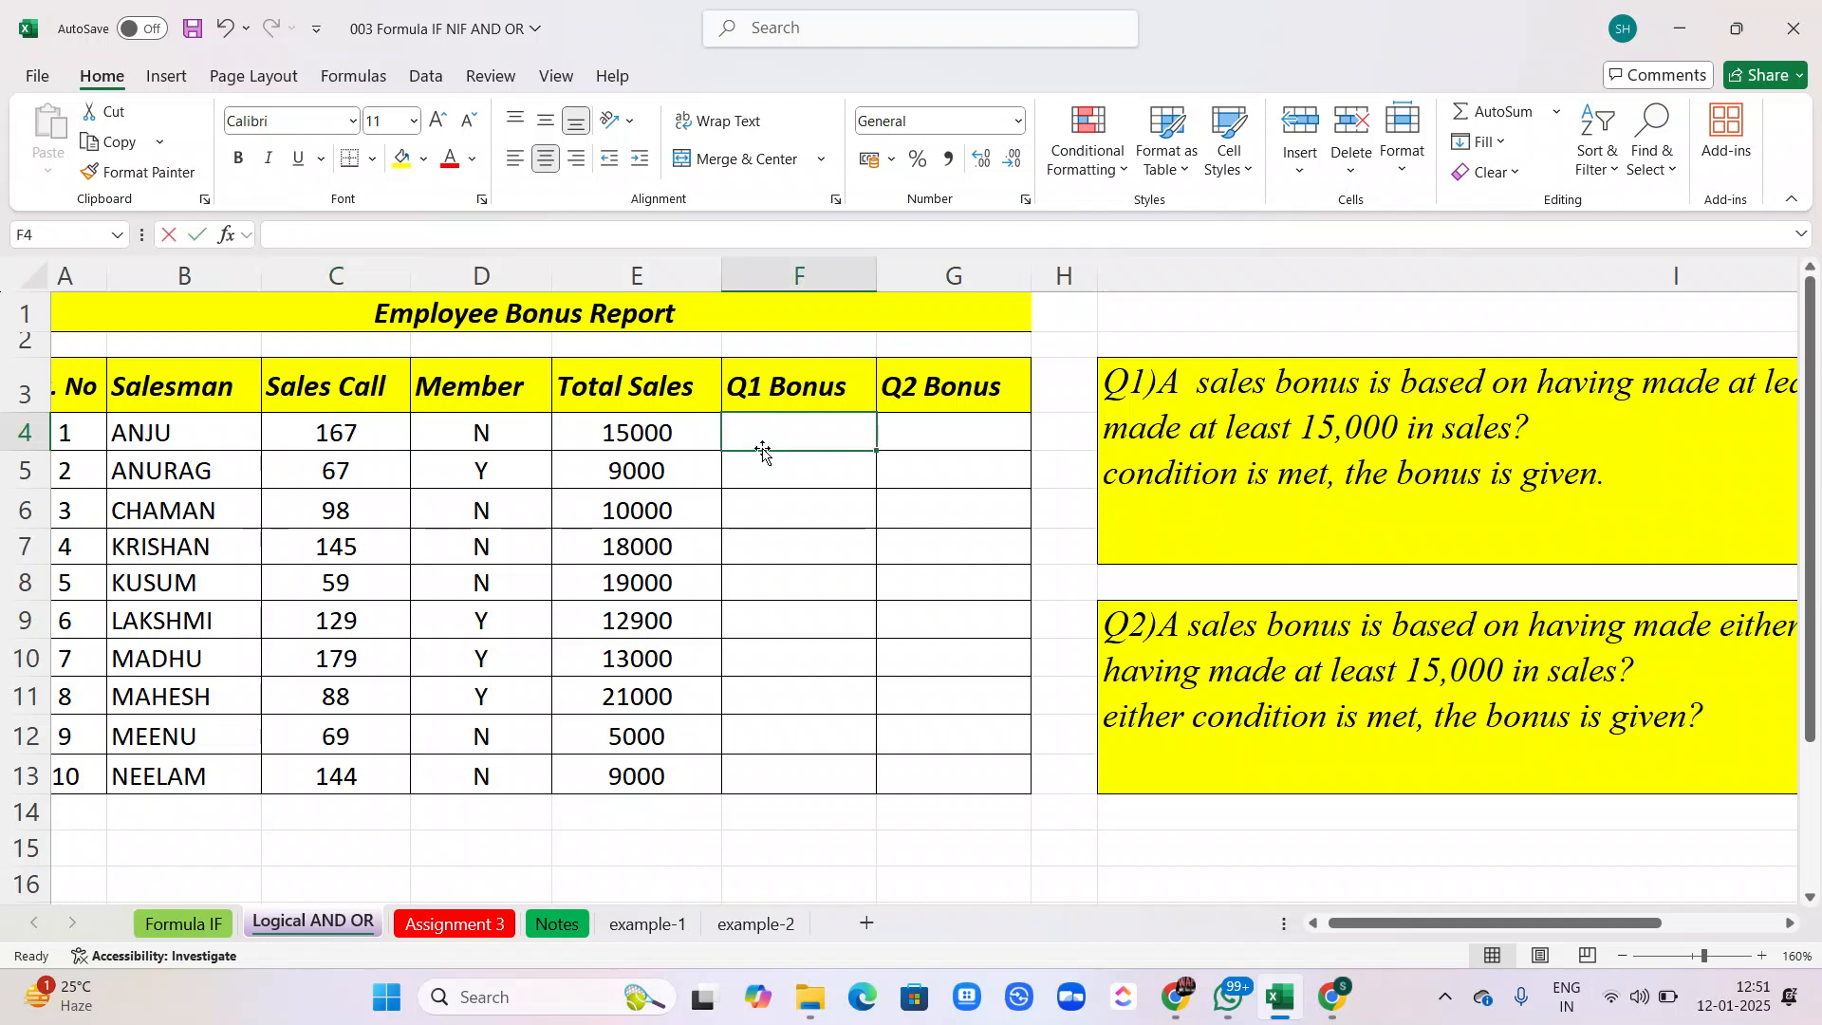
type("=and")
key("Tab")
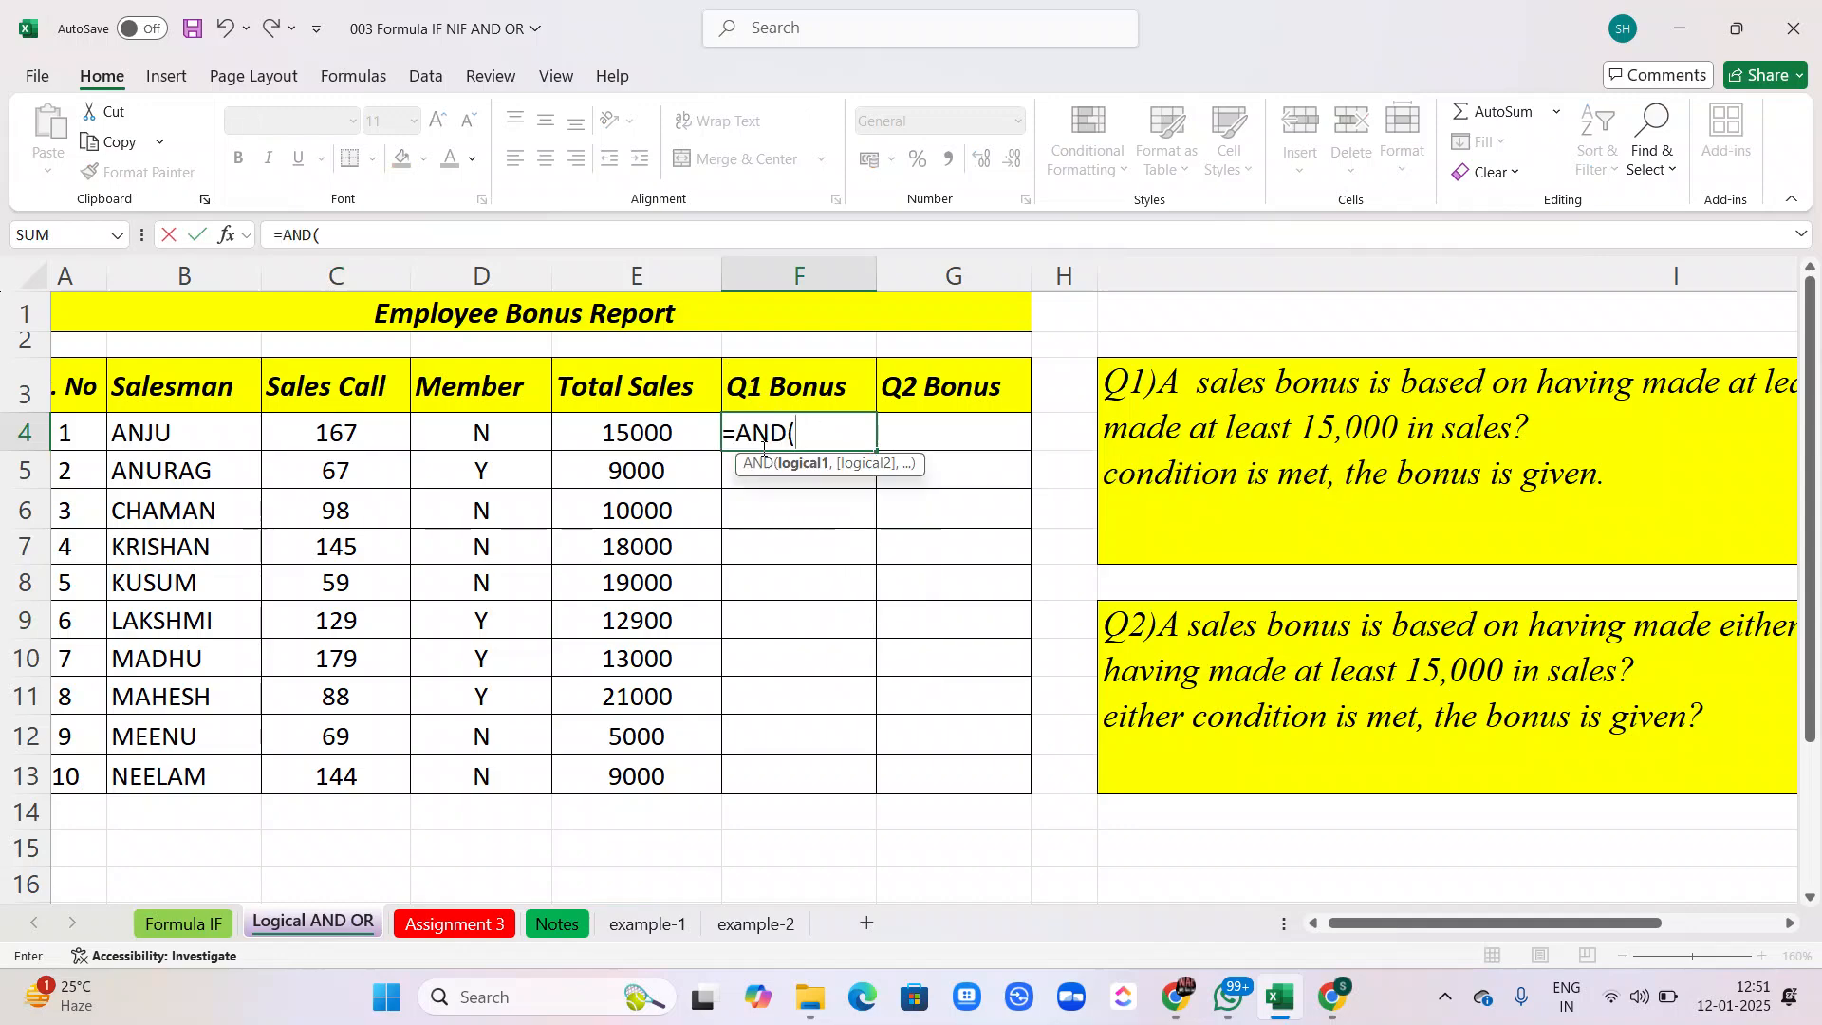
left_click(384, 435)
type(">=10")
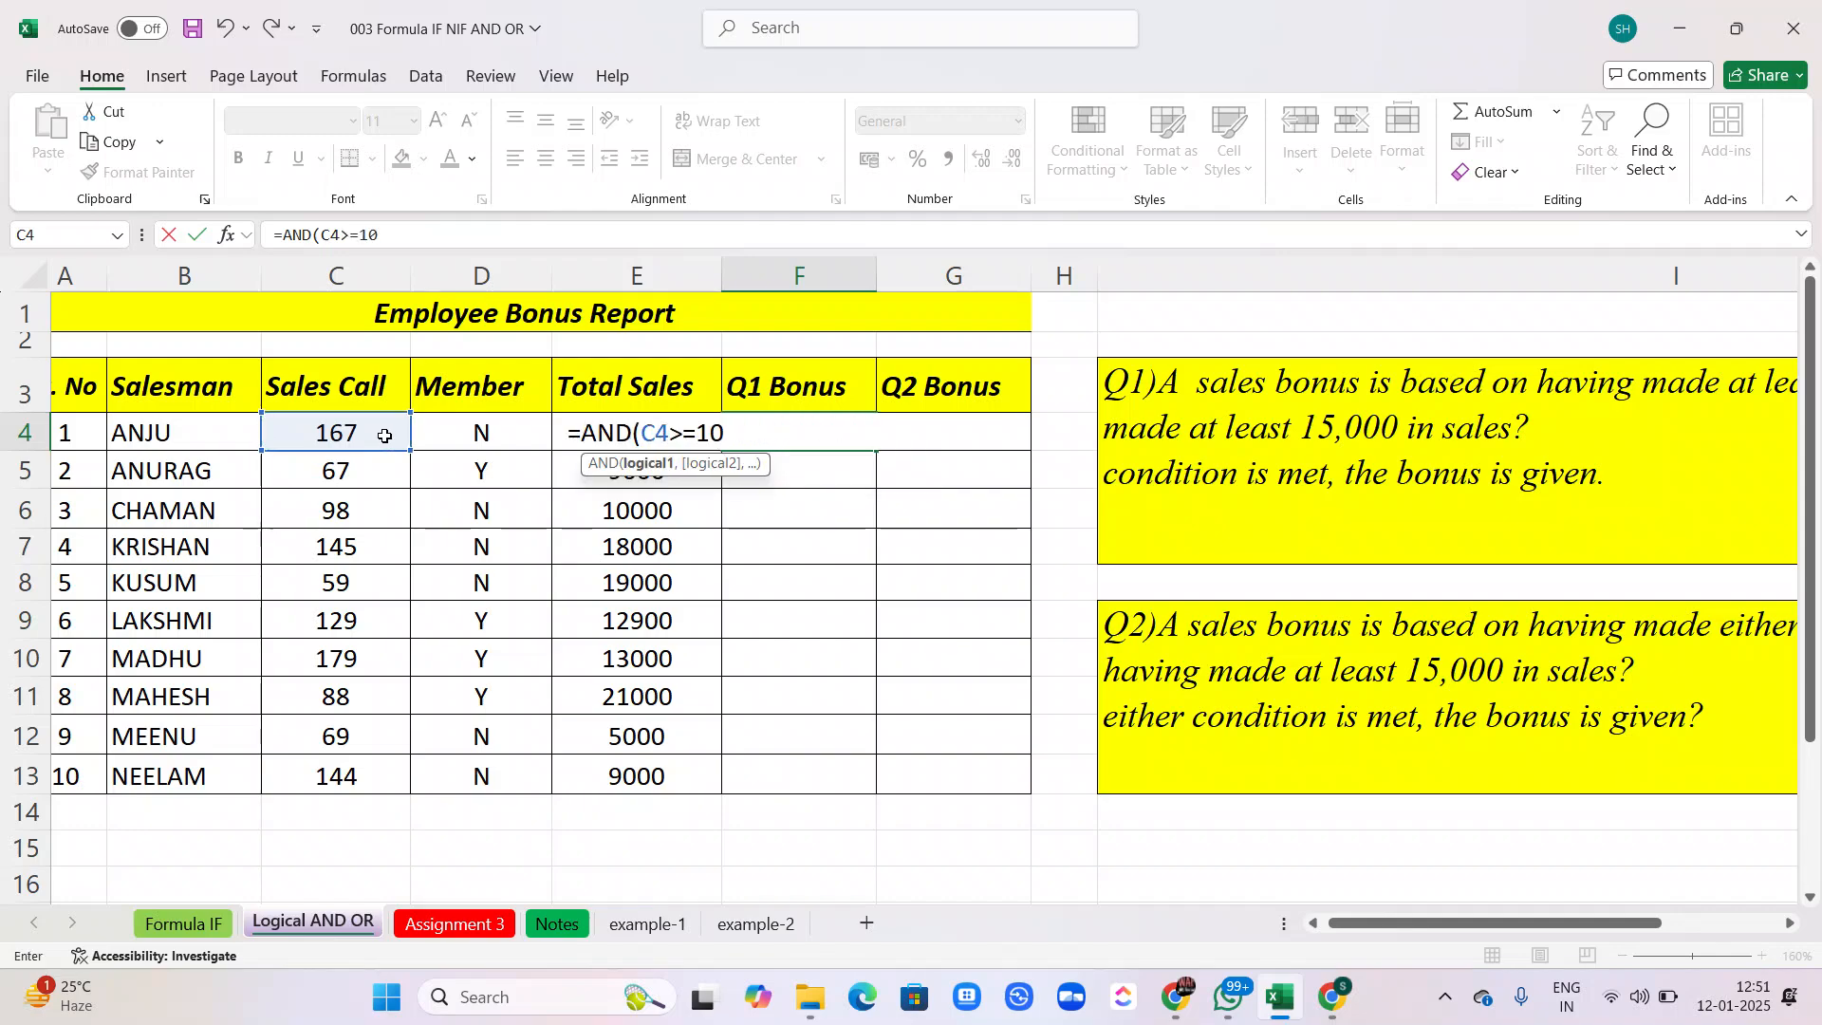
type("0,")
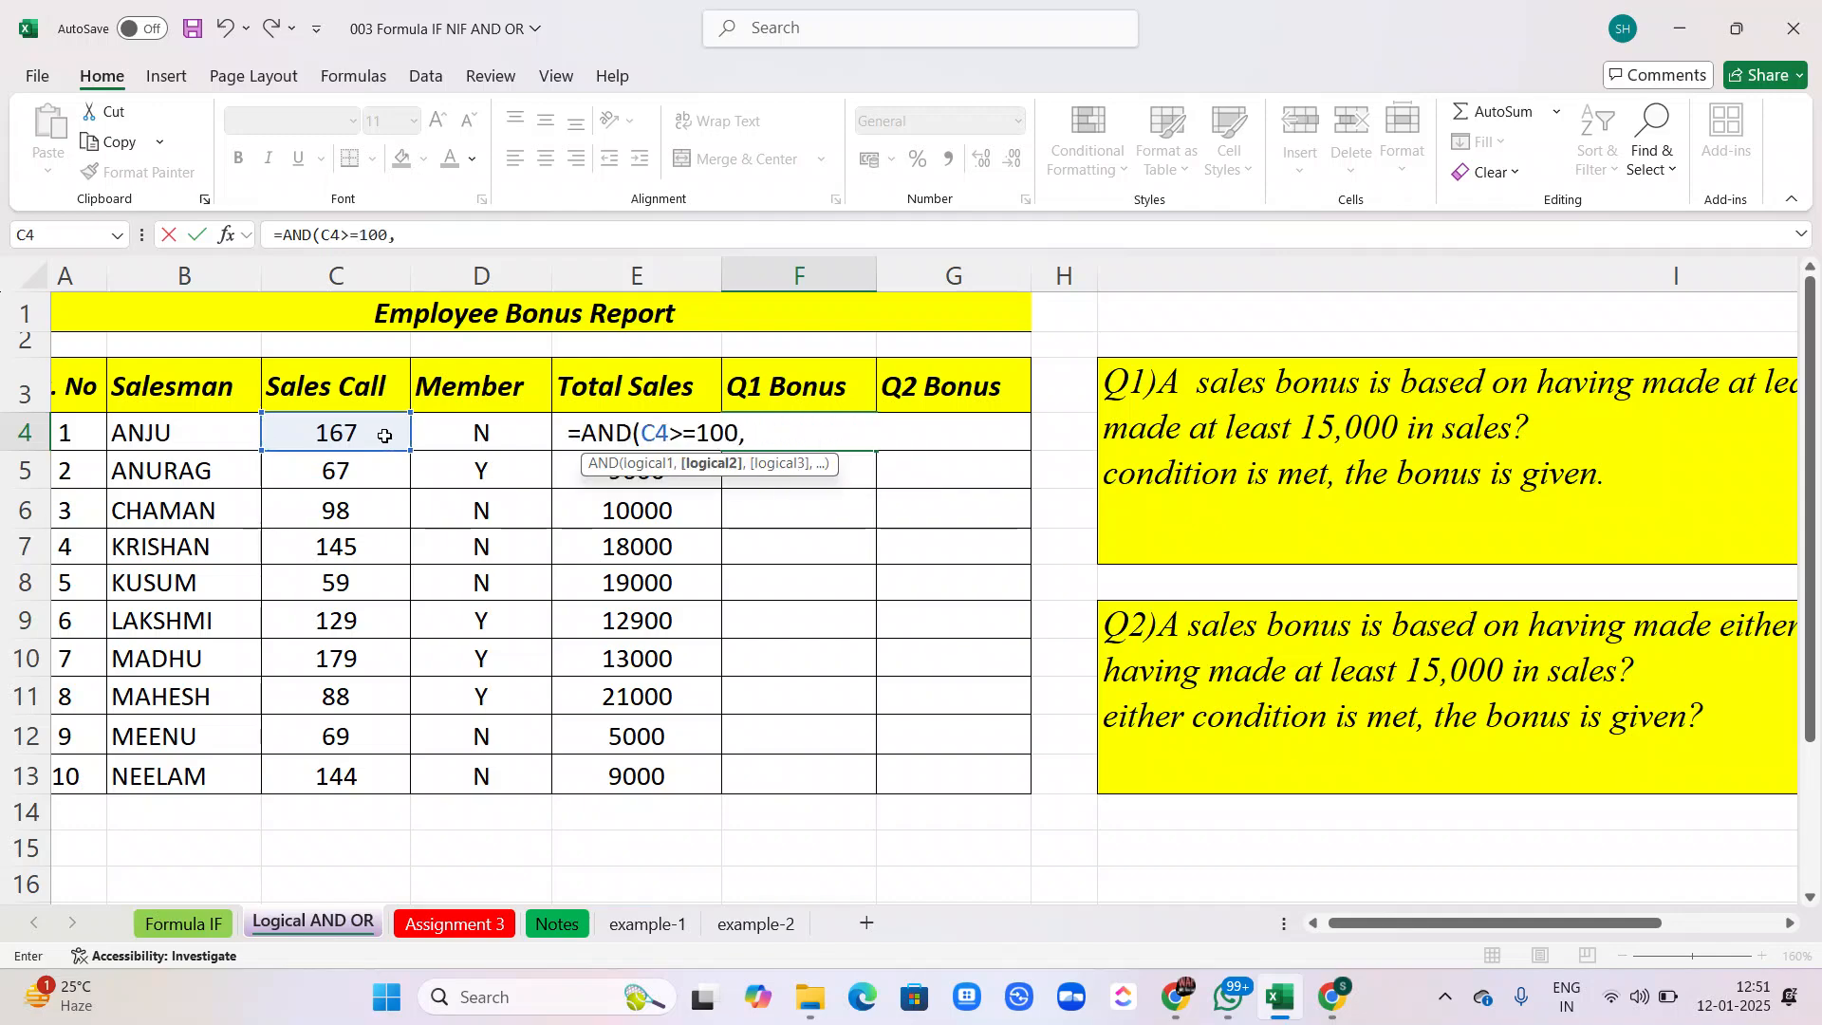
key("Tab")
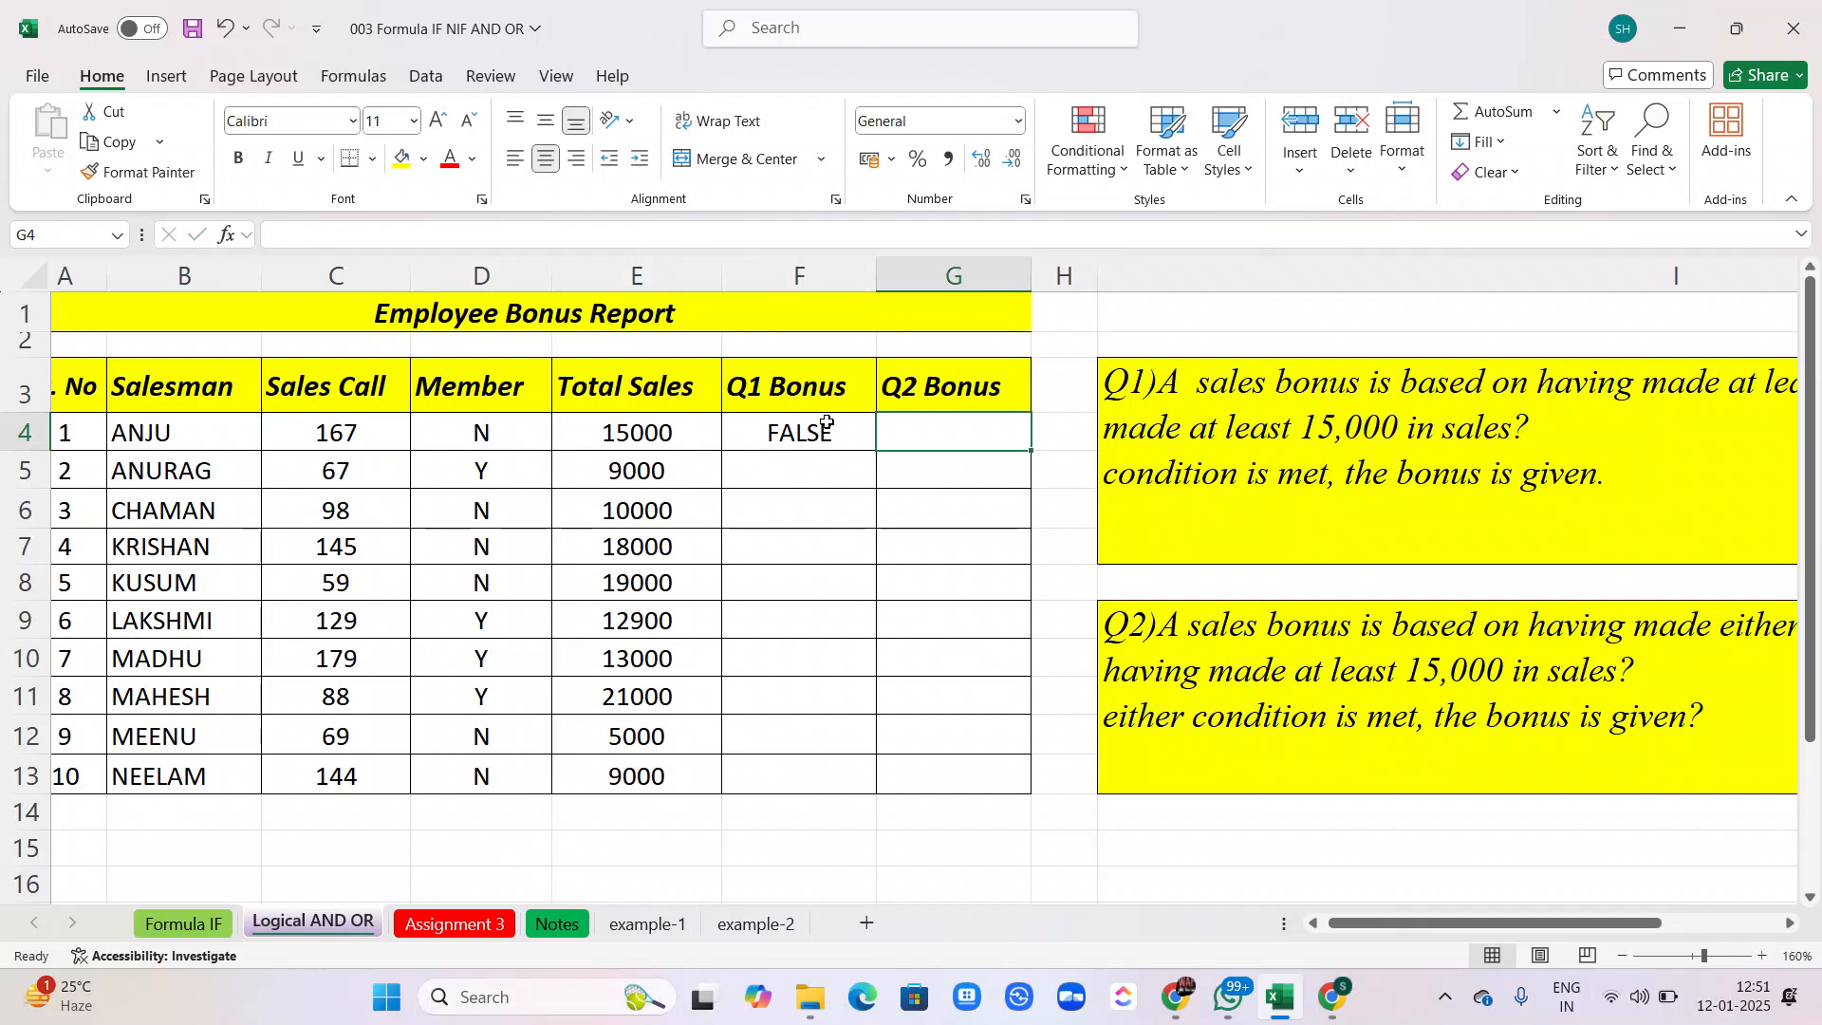
Complete the AND formula in F4 with the second condition E4>=15000.
left_click(827, 423)
double_click(818, 413)
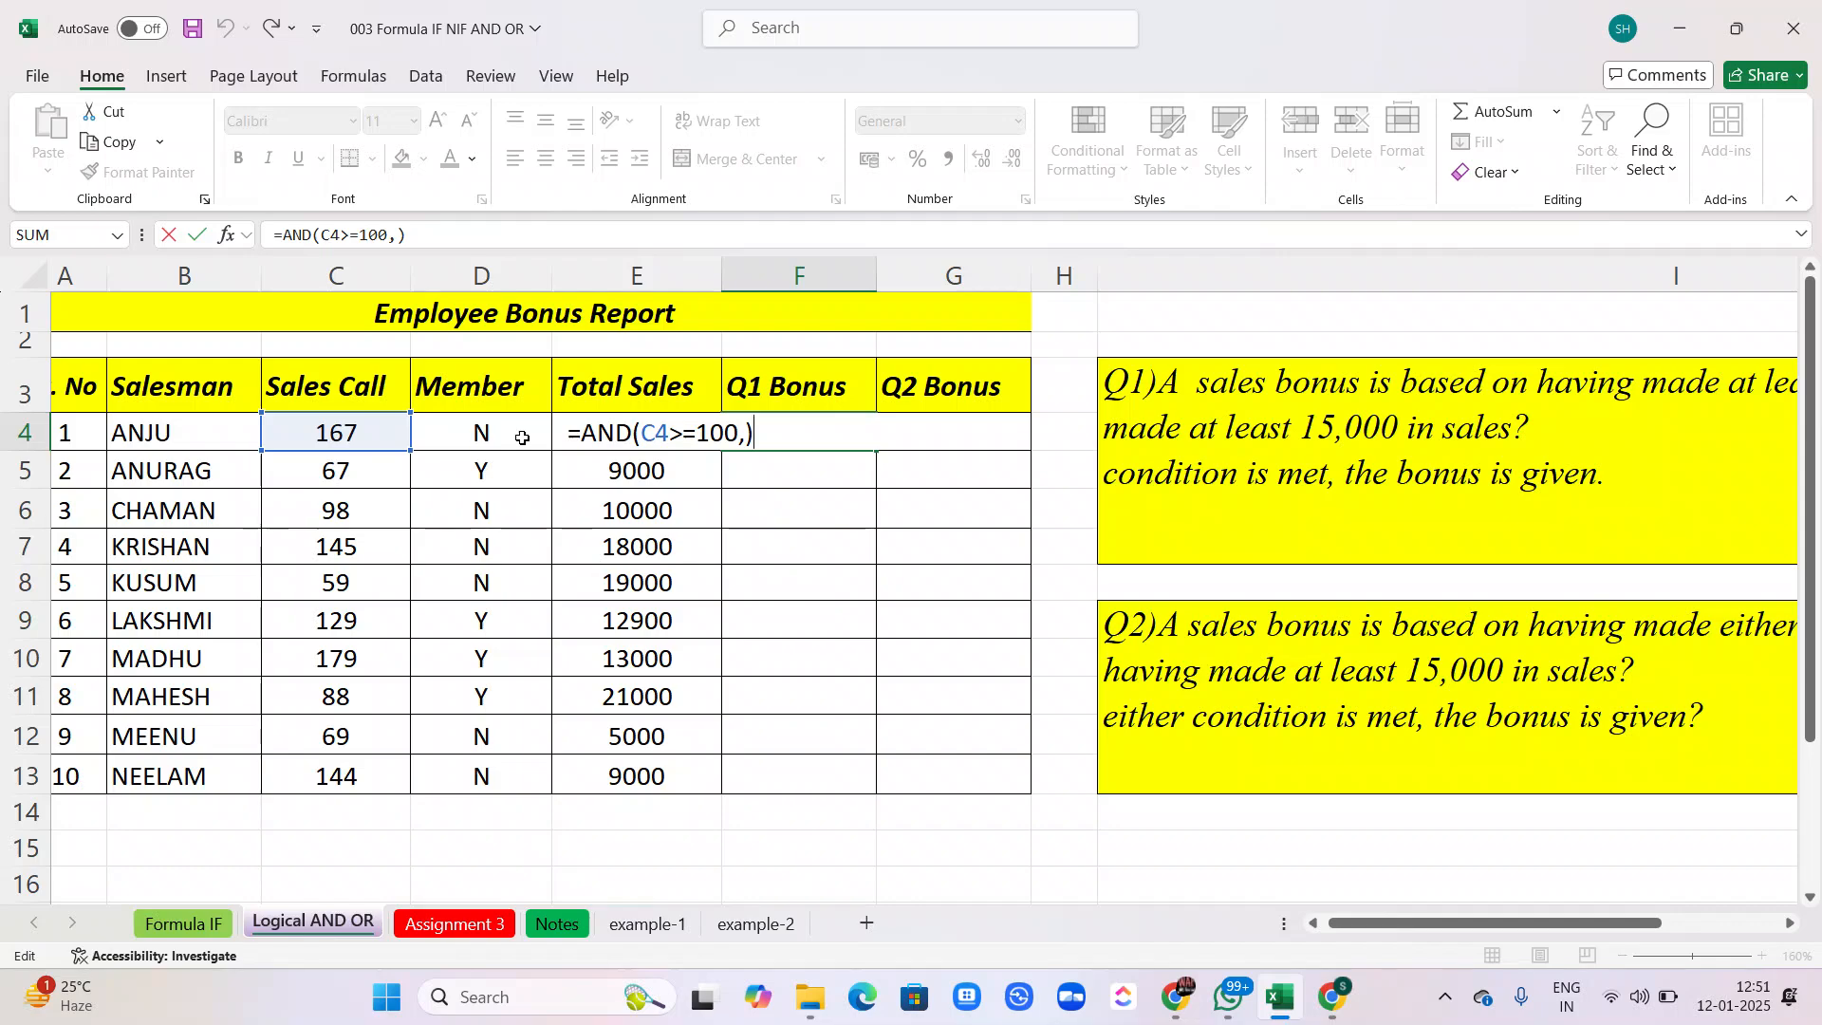
left_click(749, 434)
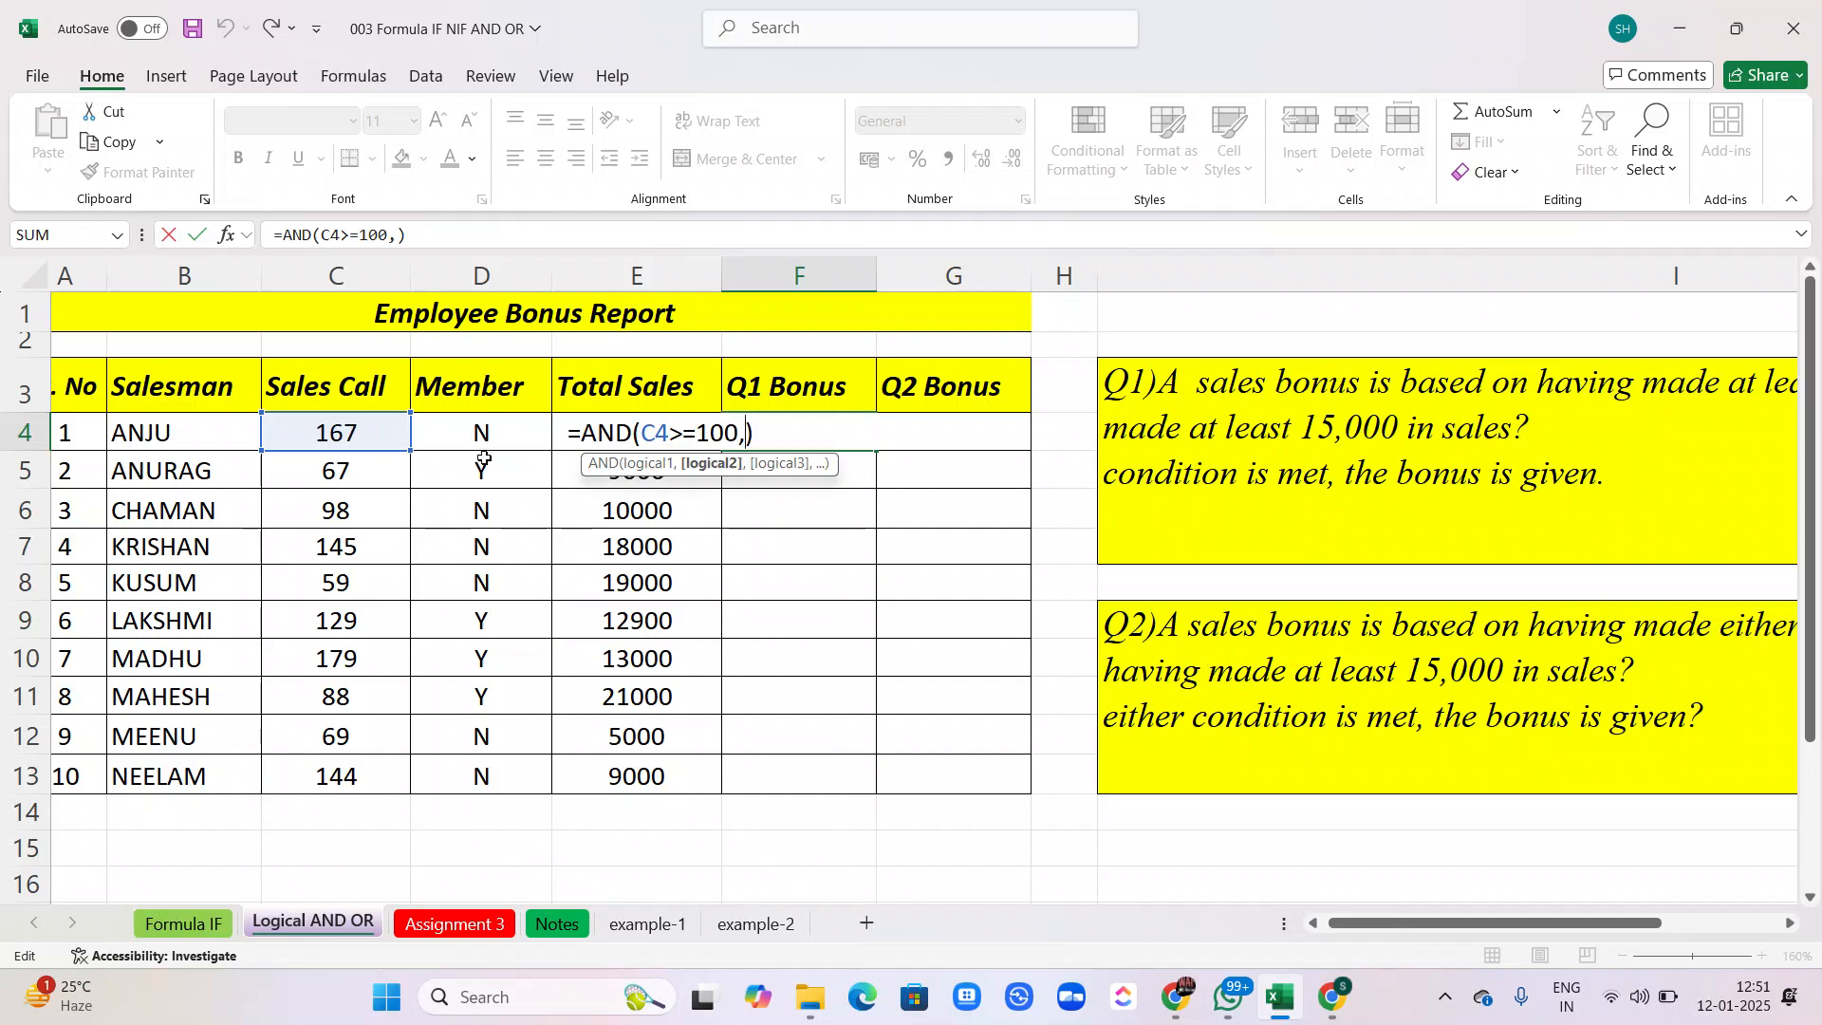
left_click(470, 433)
key("Right")
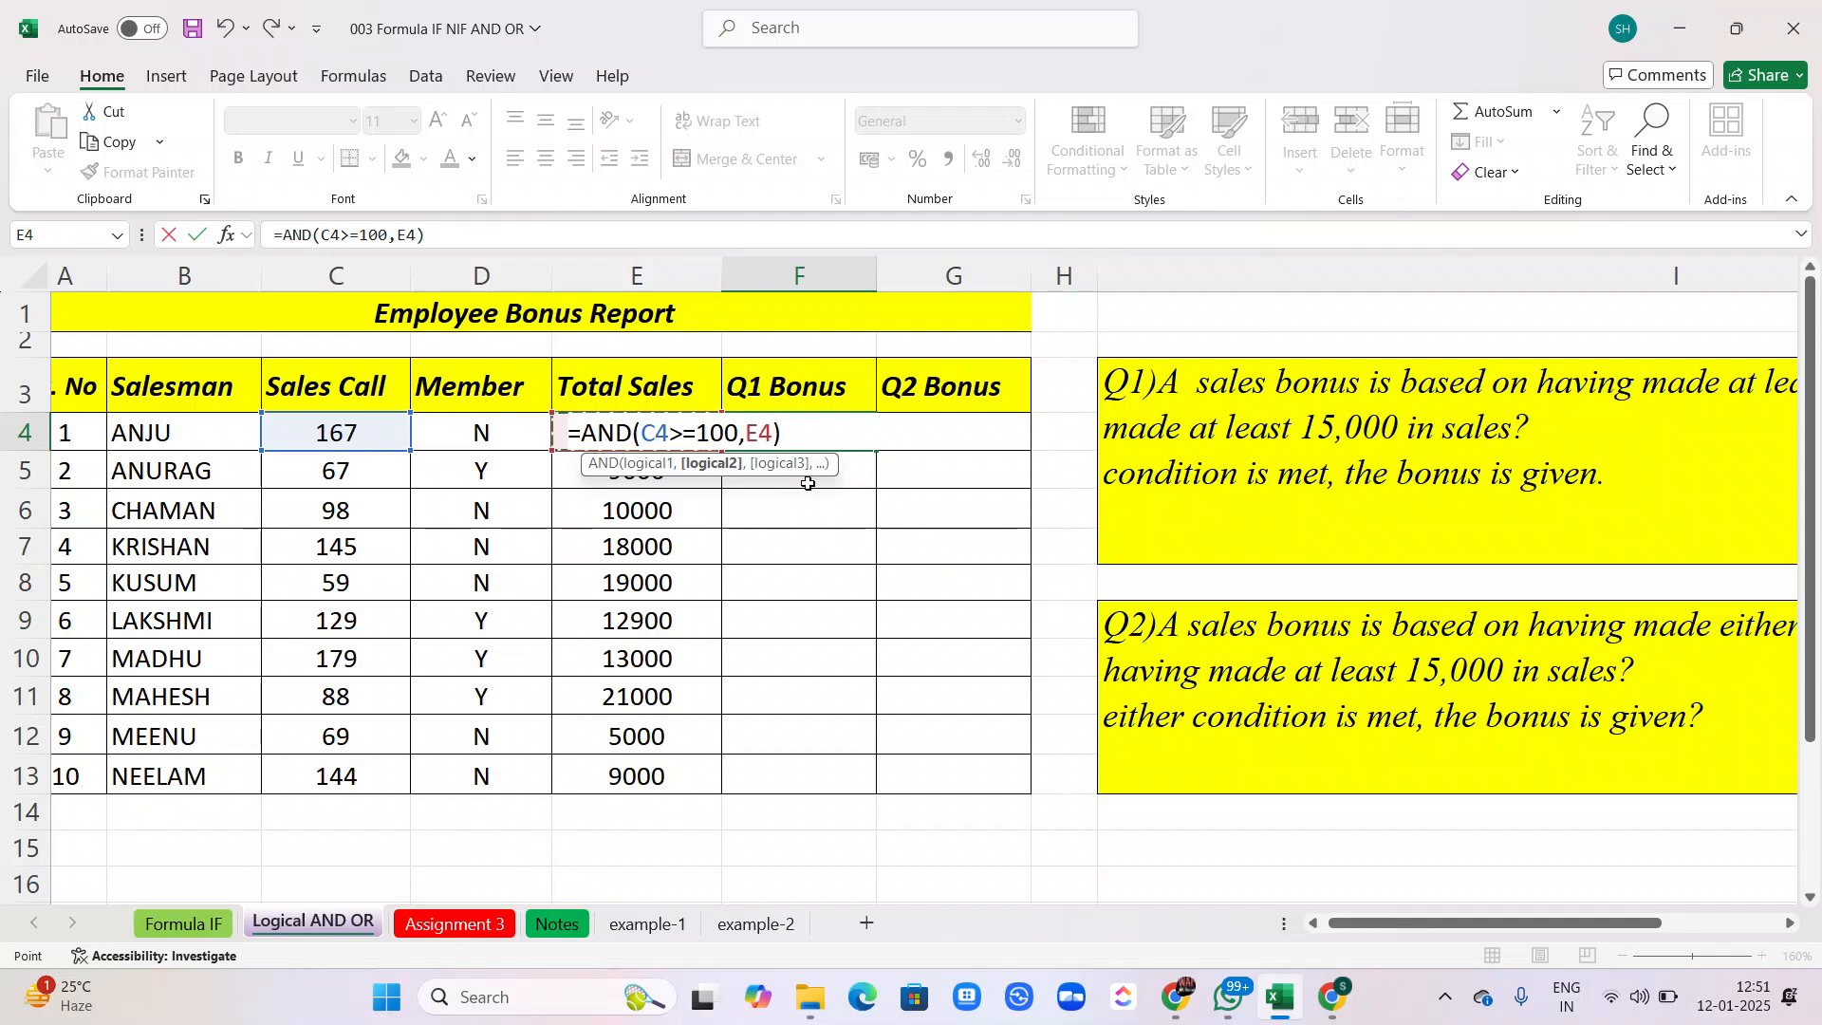
type(">=15000")
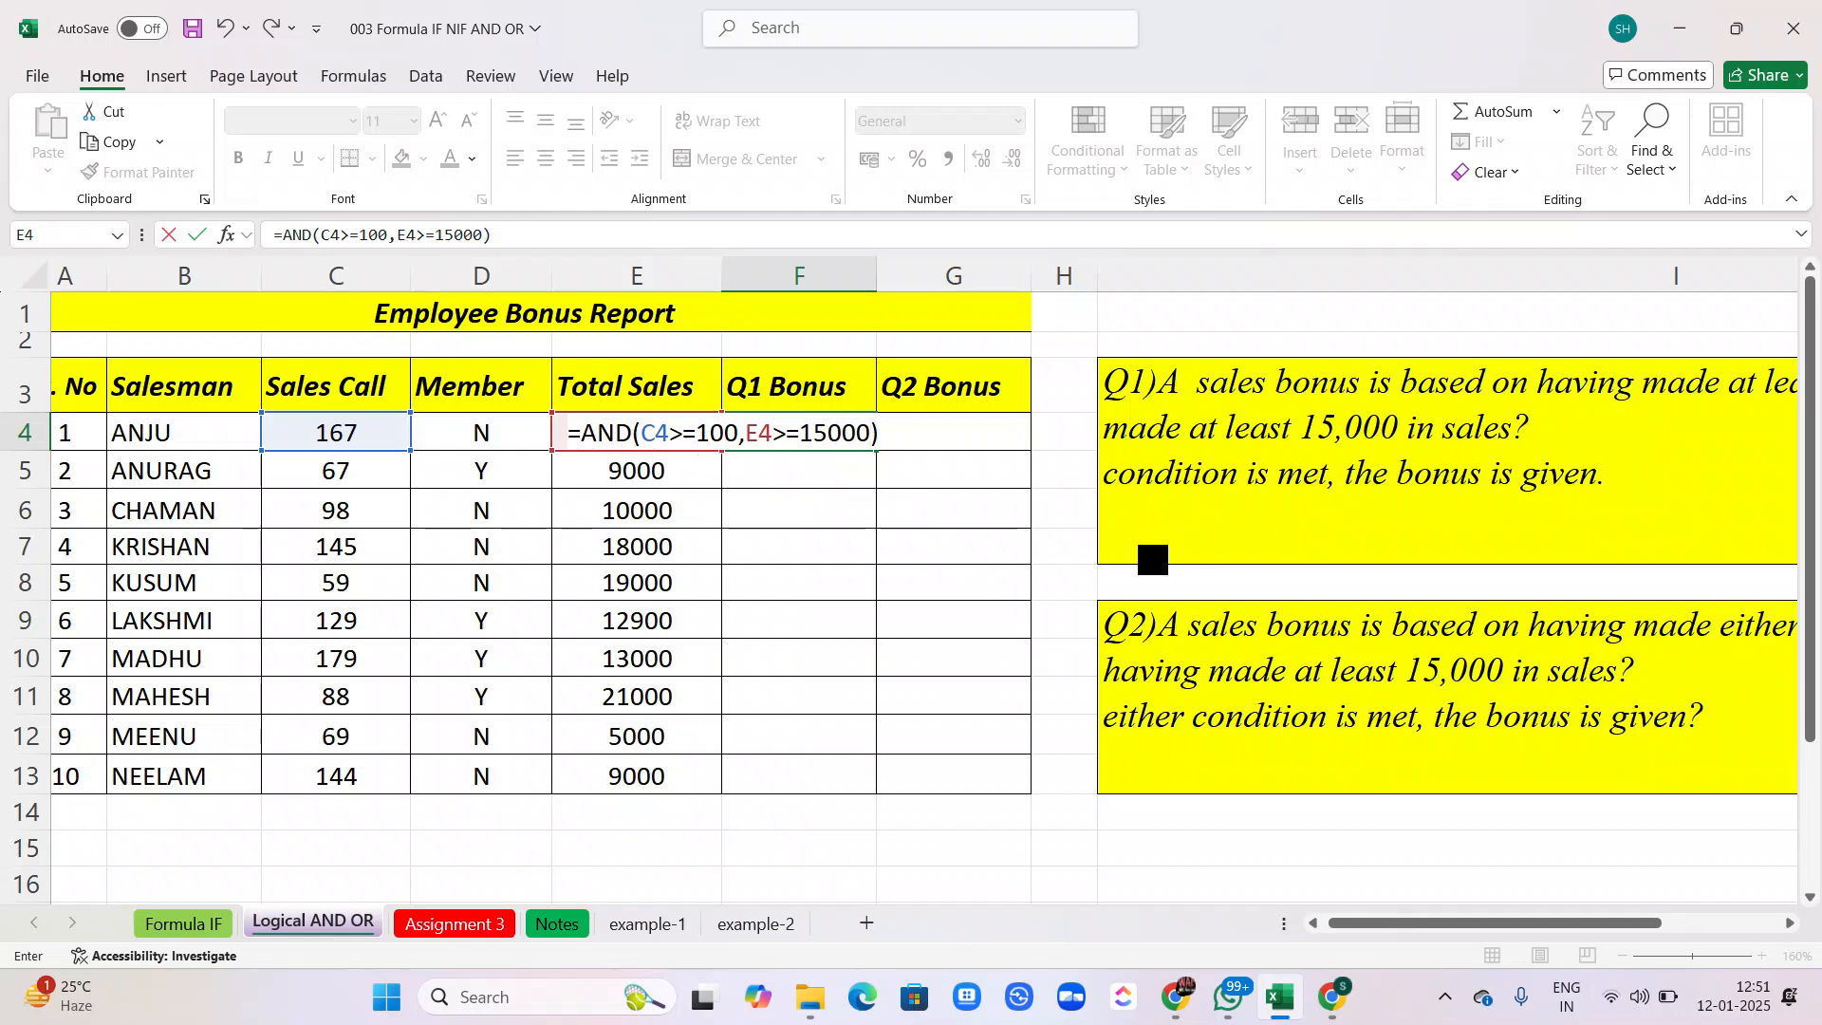
key("Return")
Read the Q1 bonus criteria and wrap F4's AND test in an IF that returns "Yes" when true and "No" when false.
scroll(1146, 552, "right", 4)
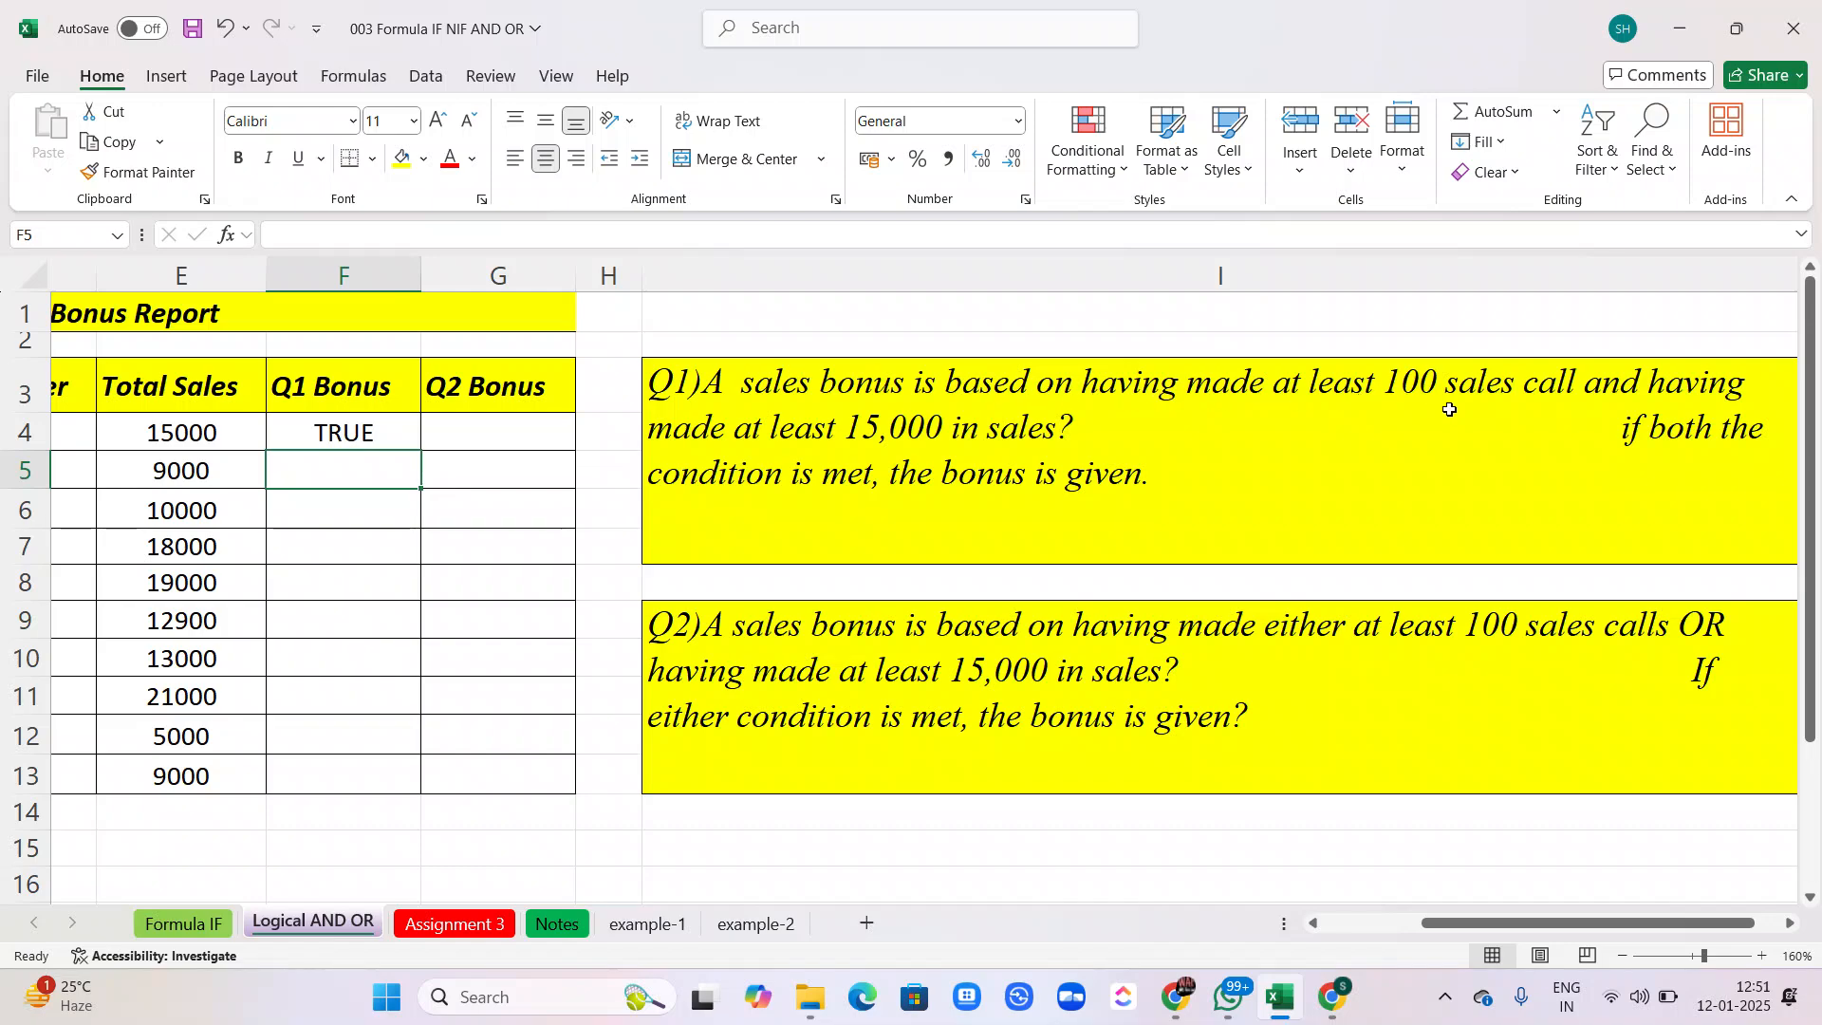
scroll(1450, 409, "right", 1)
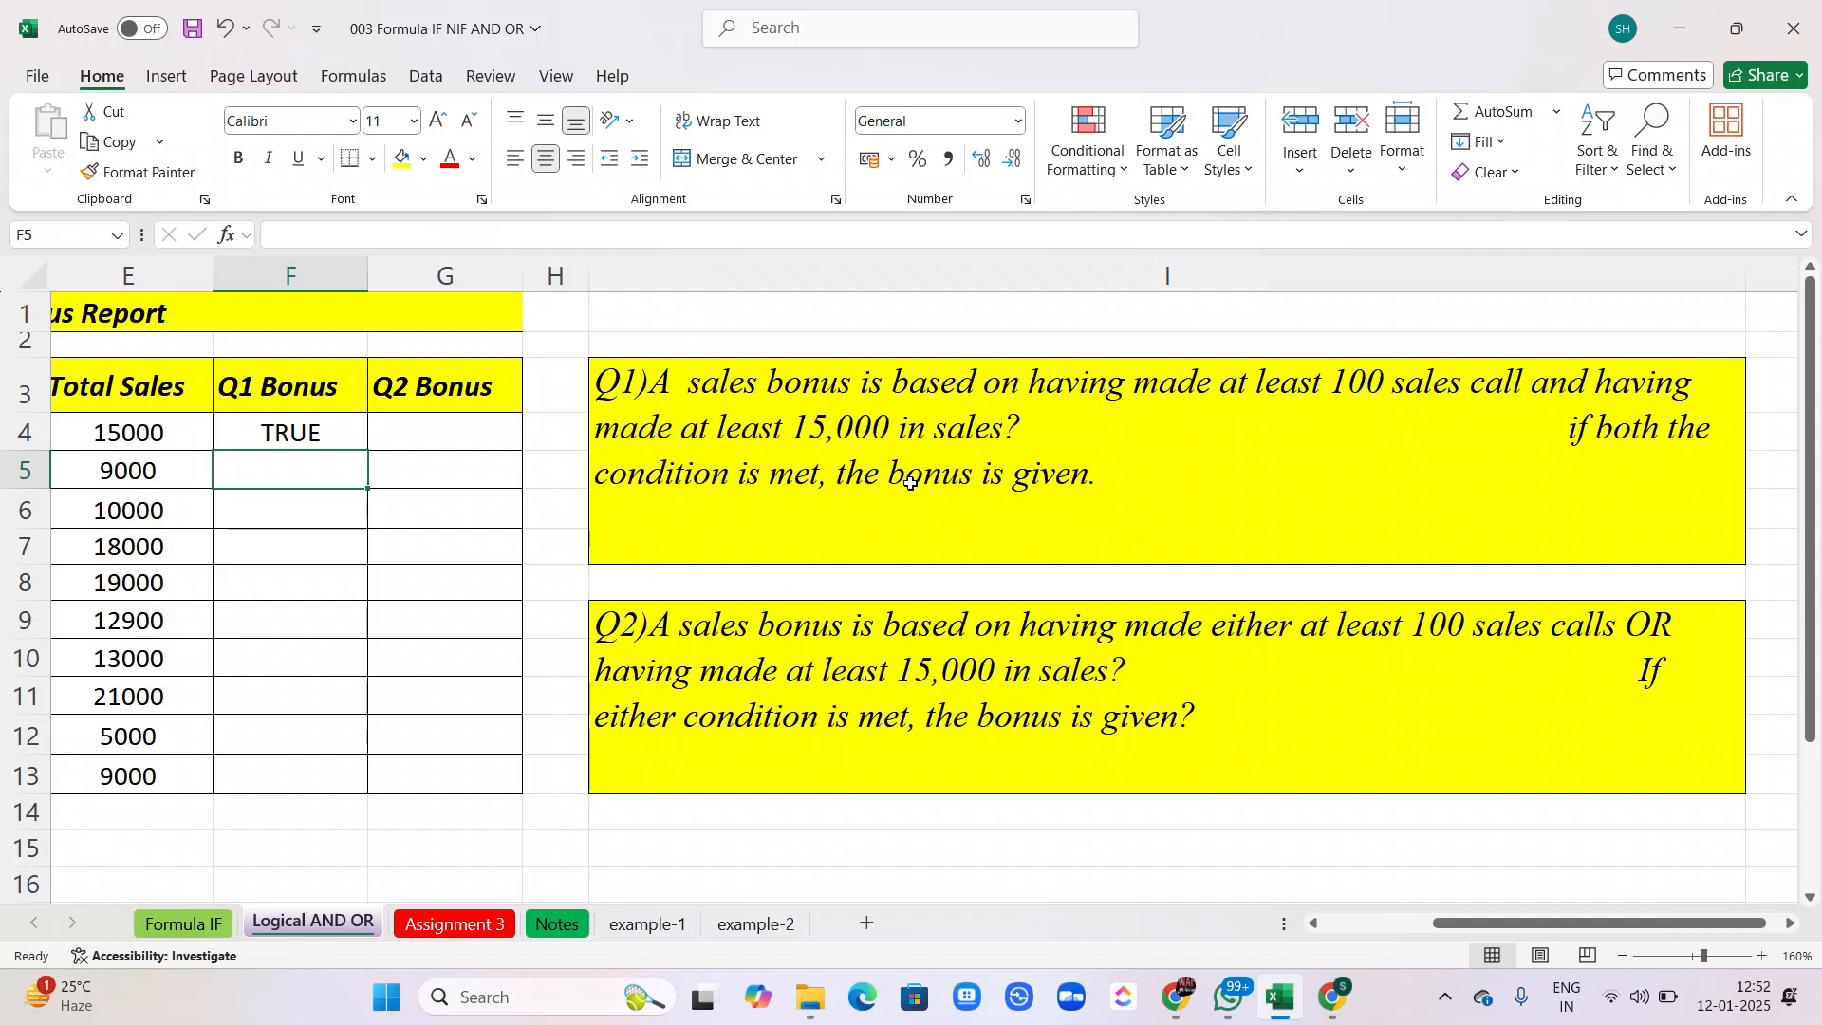
scroll(910, 483, "left", 3)
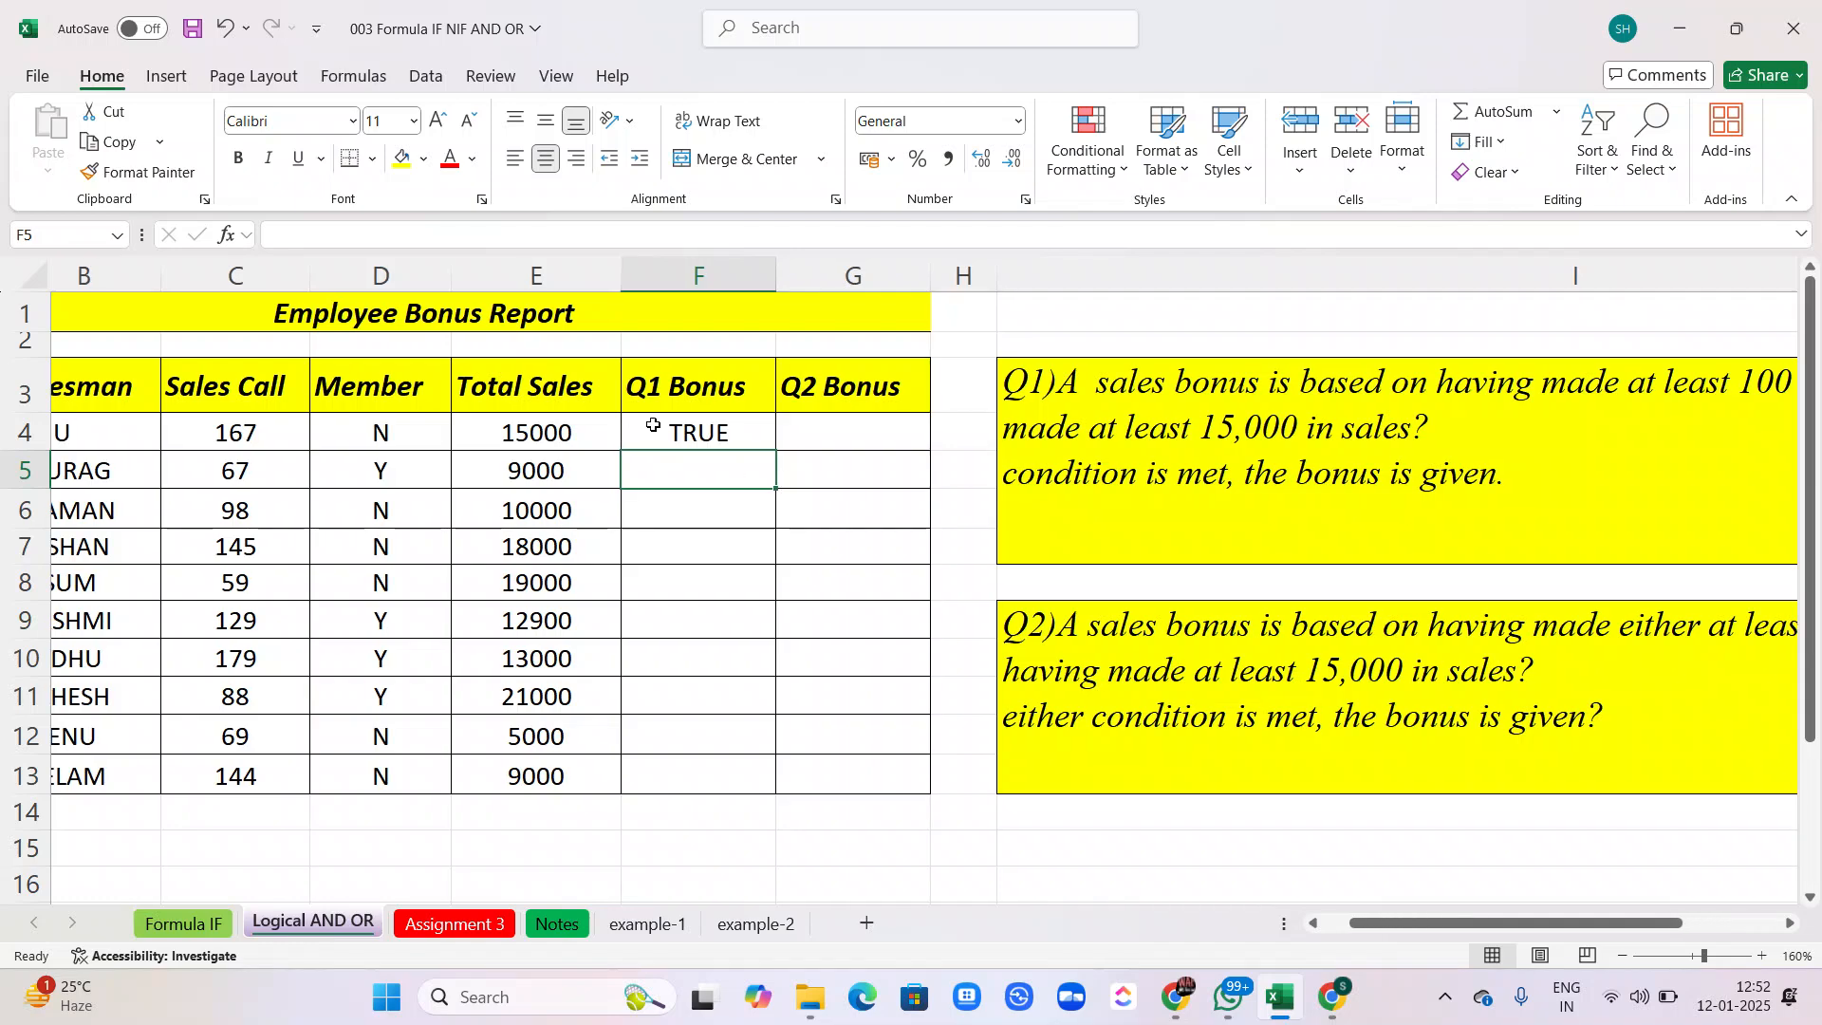
left_click(662, 435)
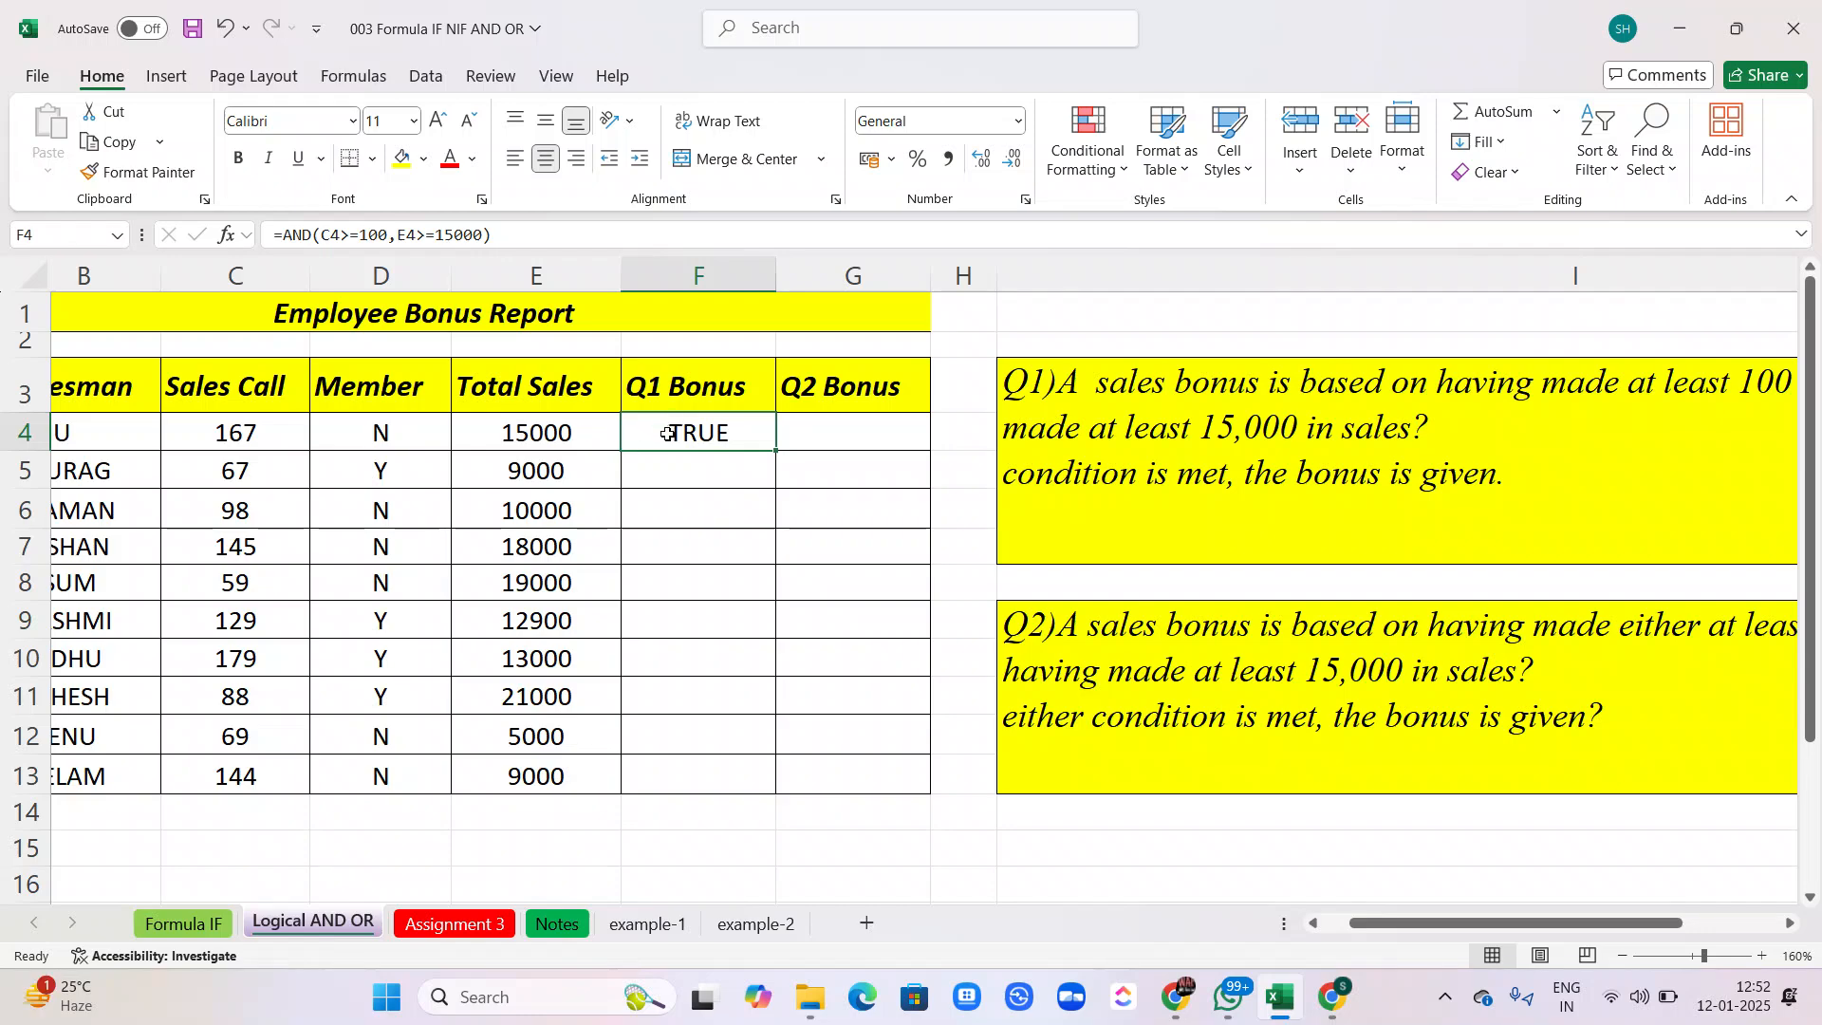
left_click(294, 237)
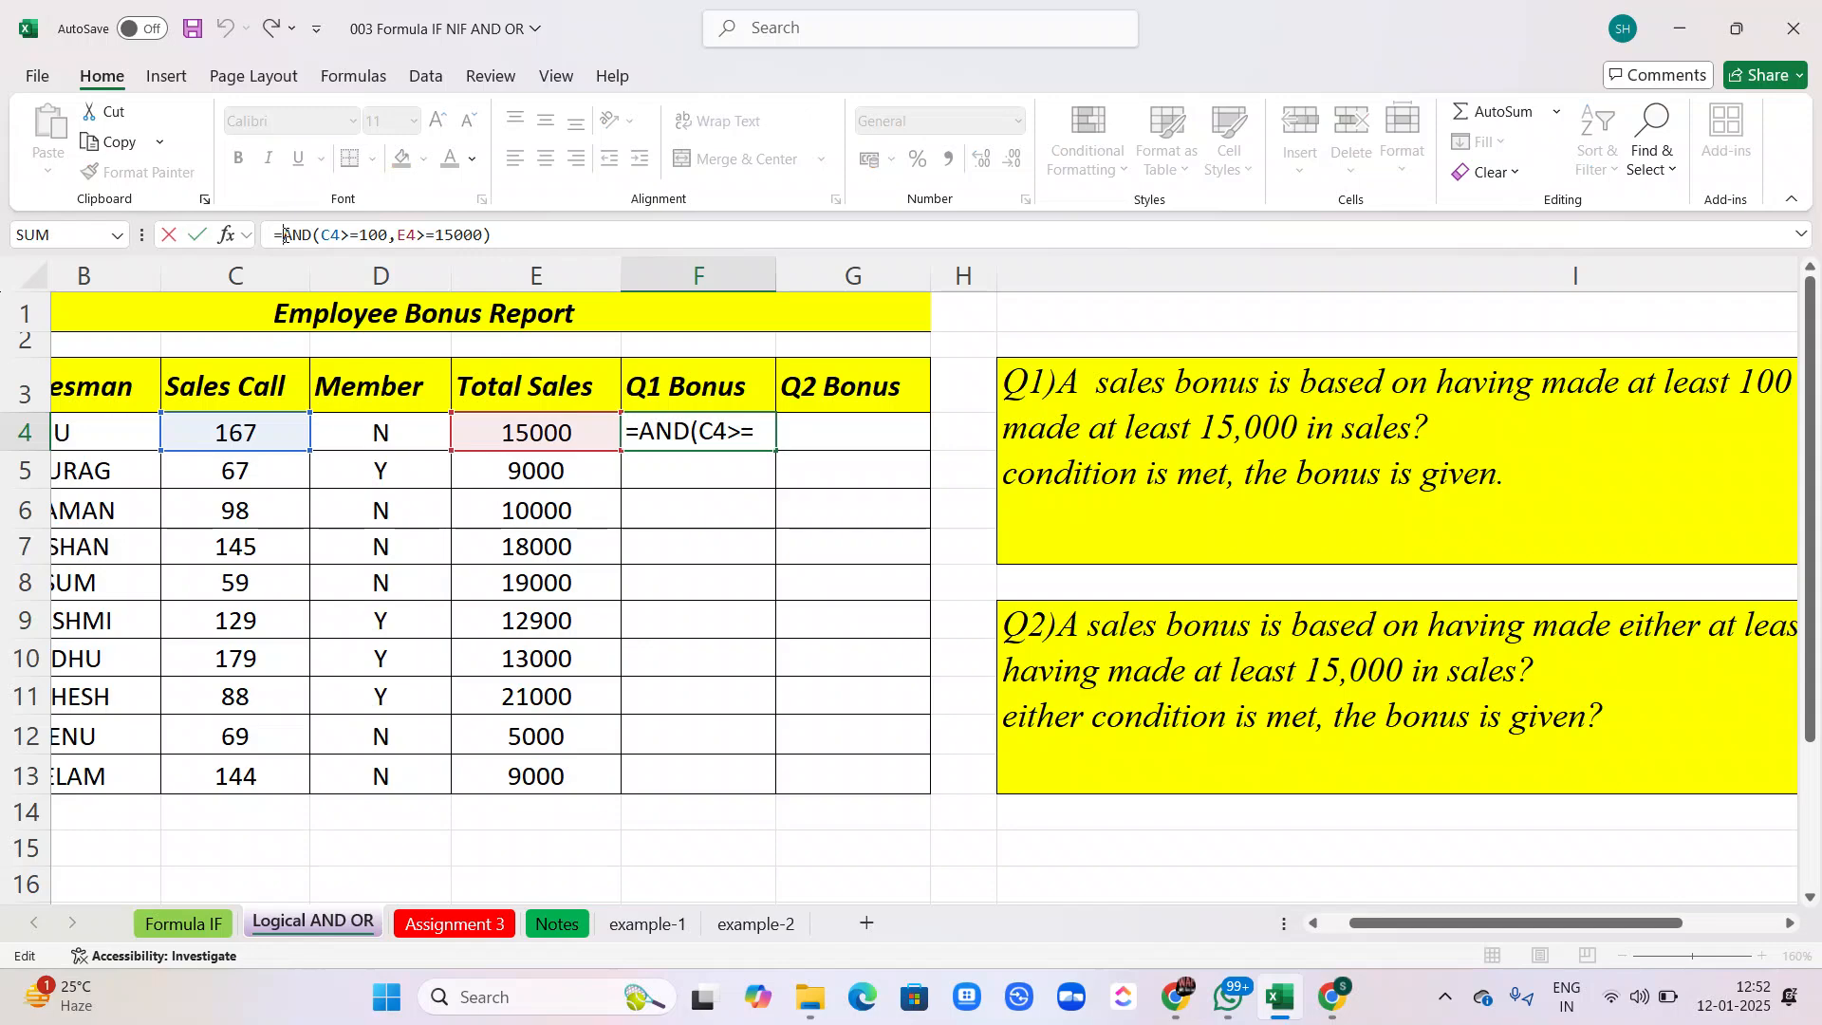
type("if")
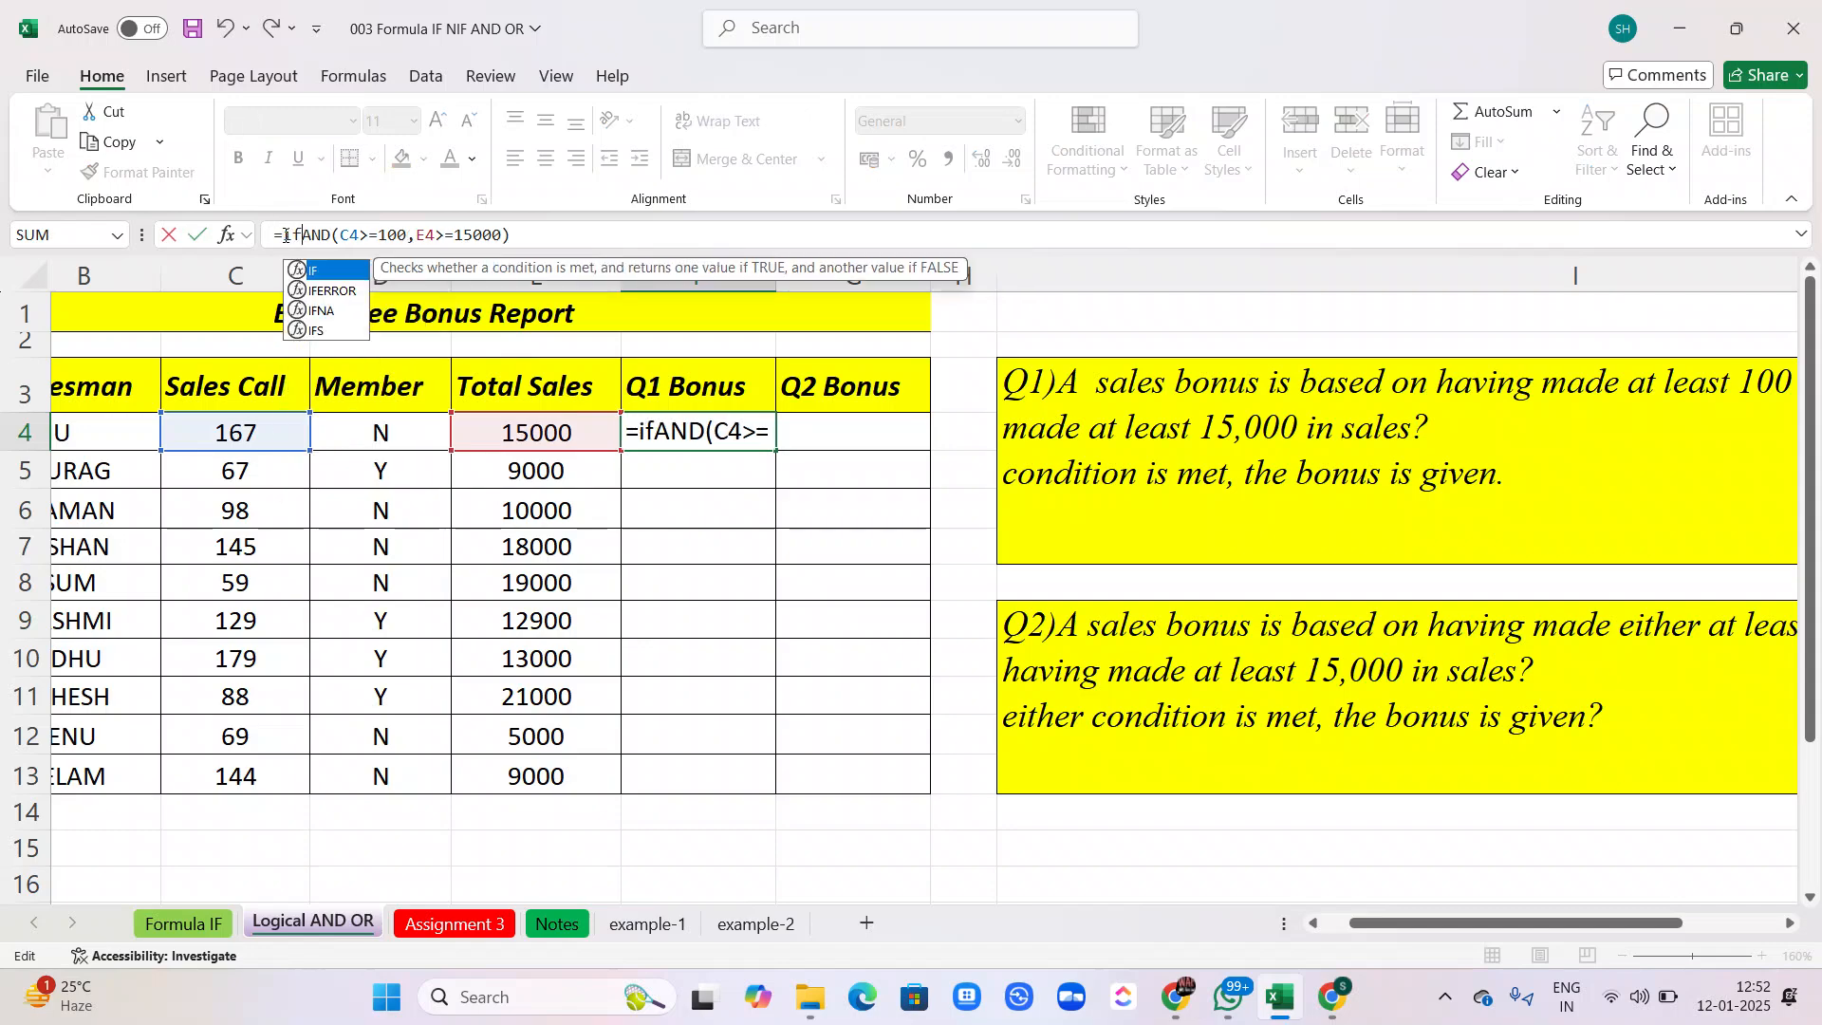
key("Tab")
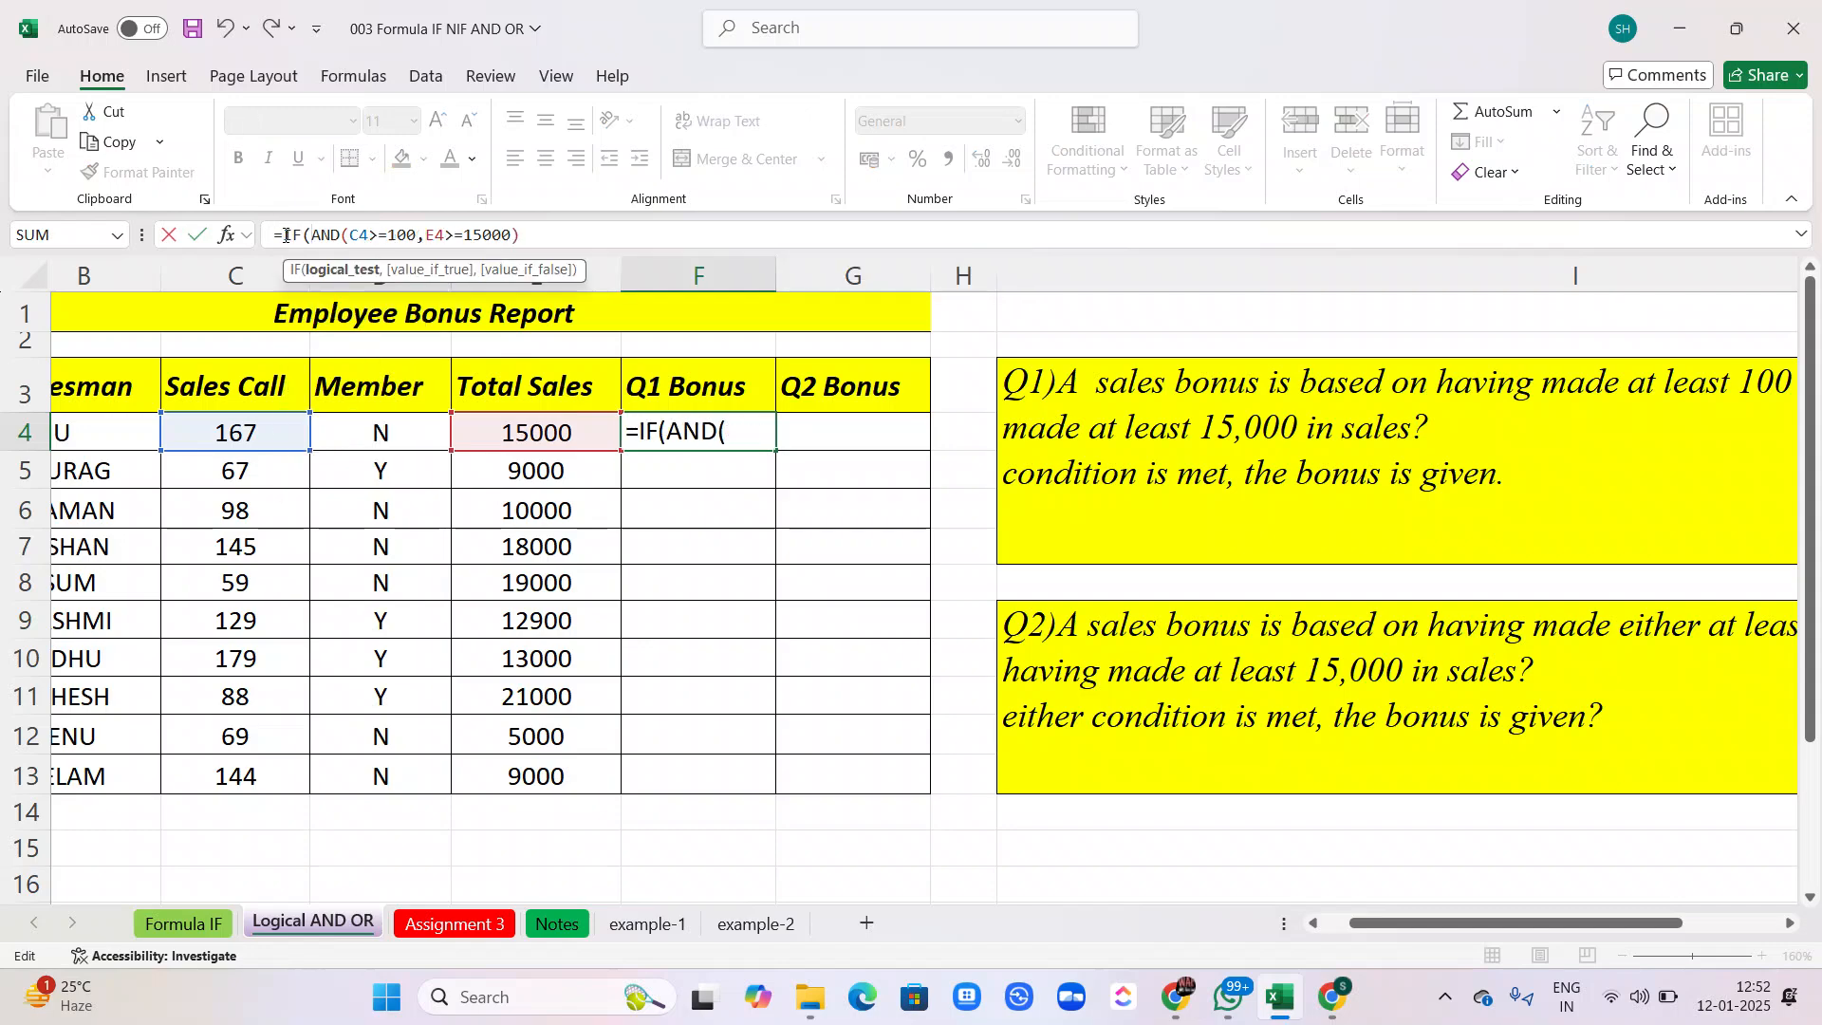
left_click(532, 232)
type(",\"")
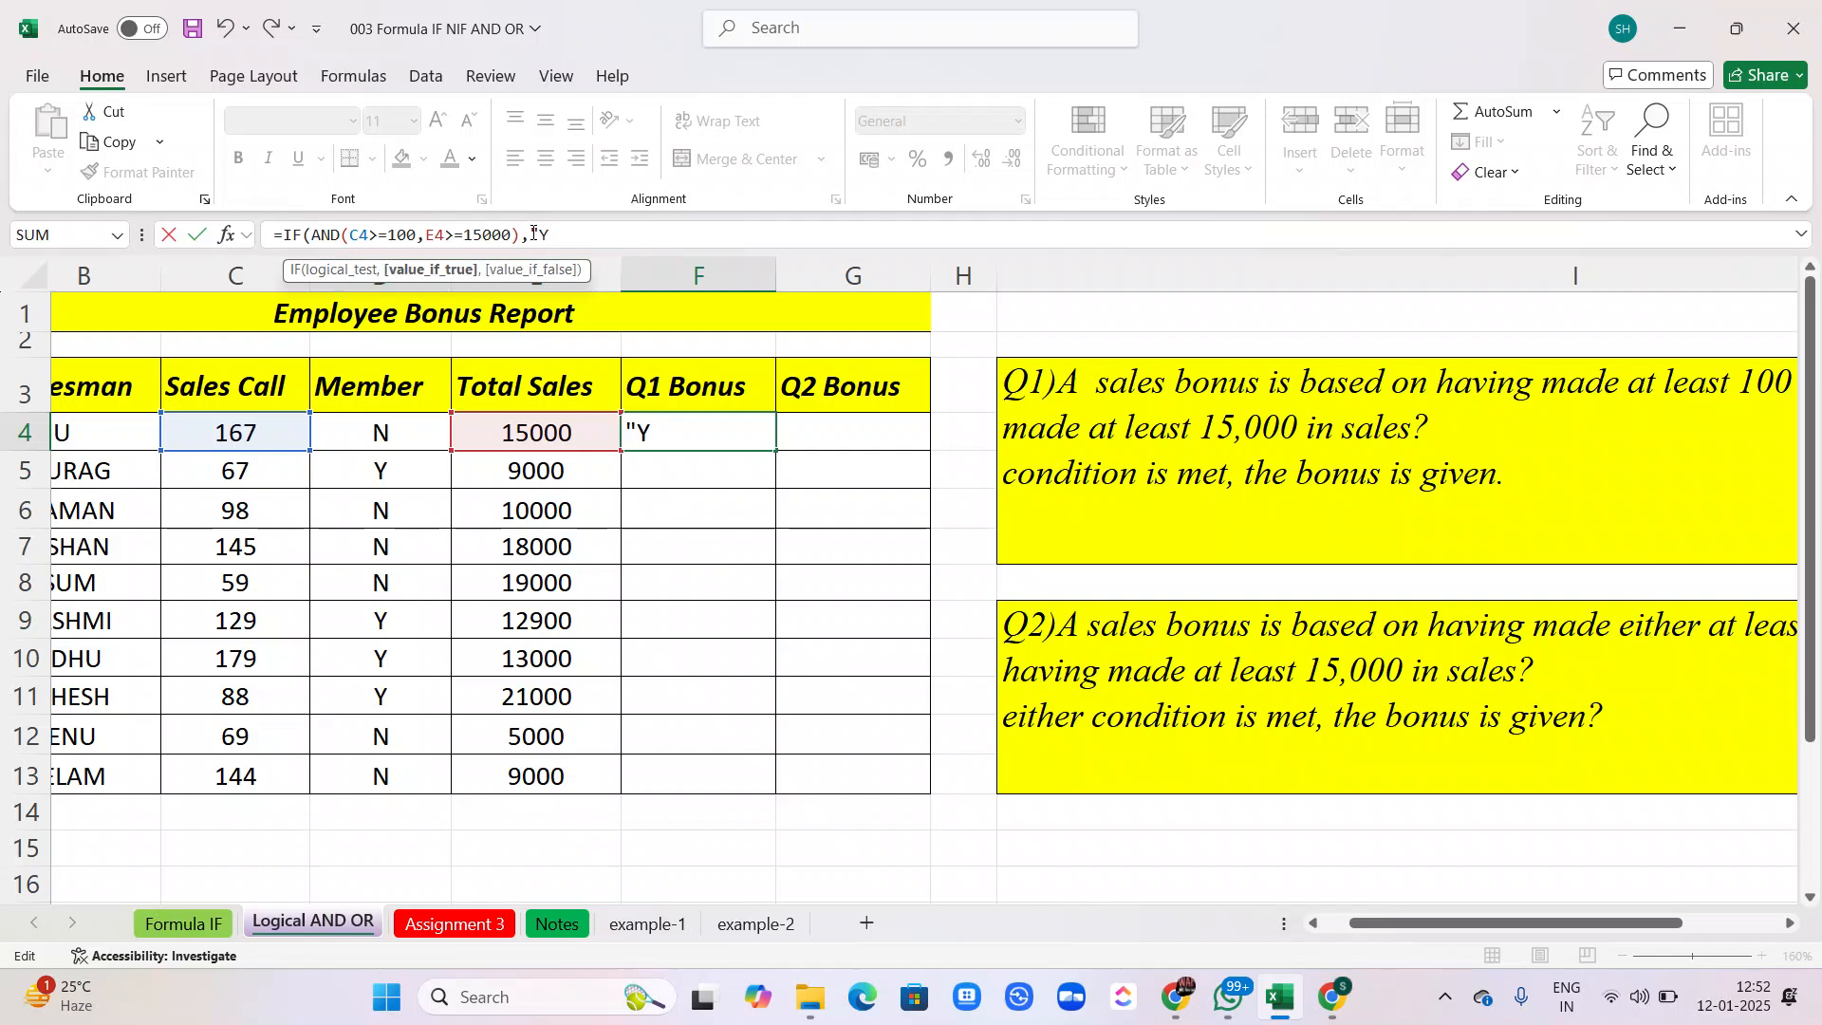
type("Yes\",")
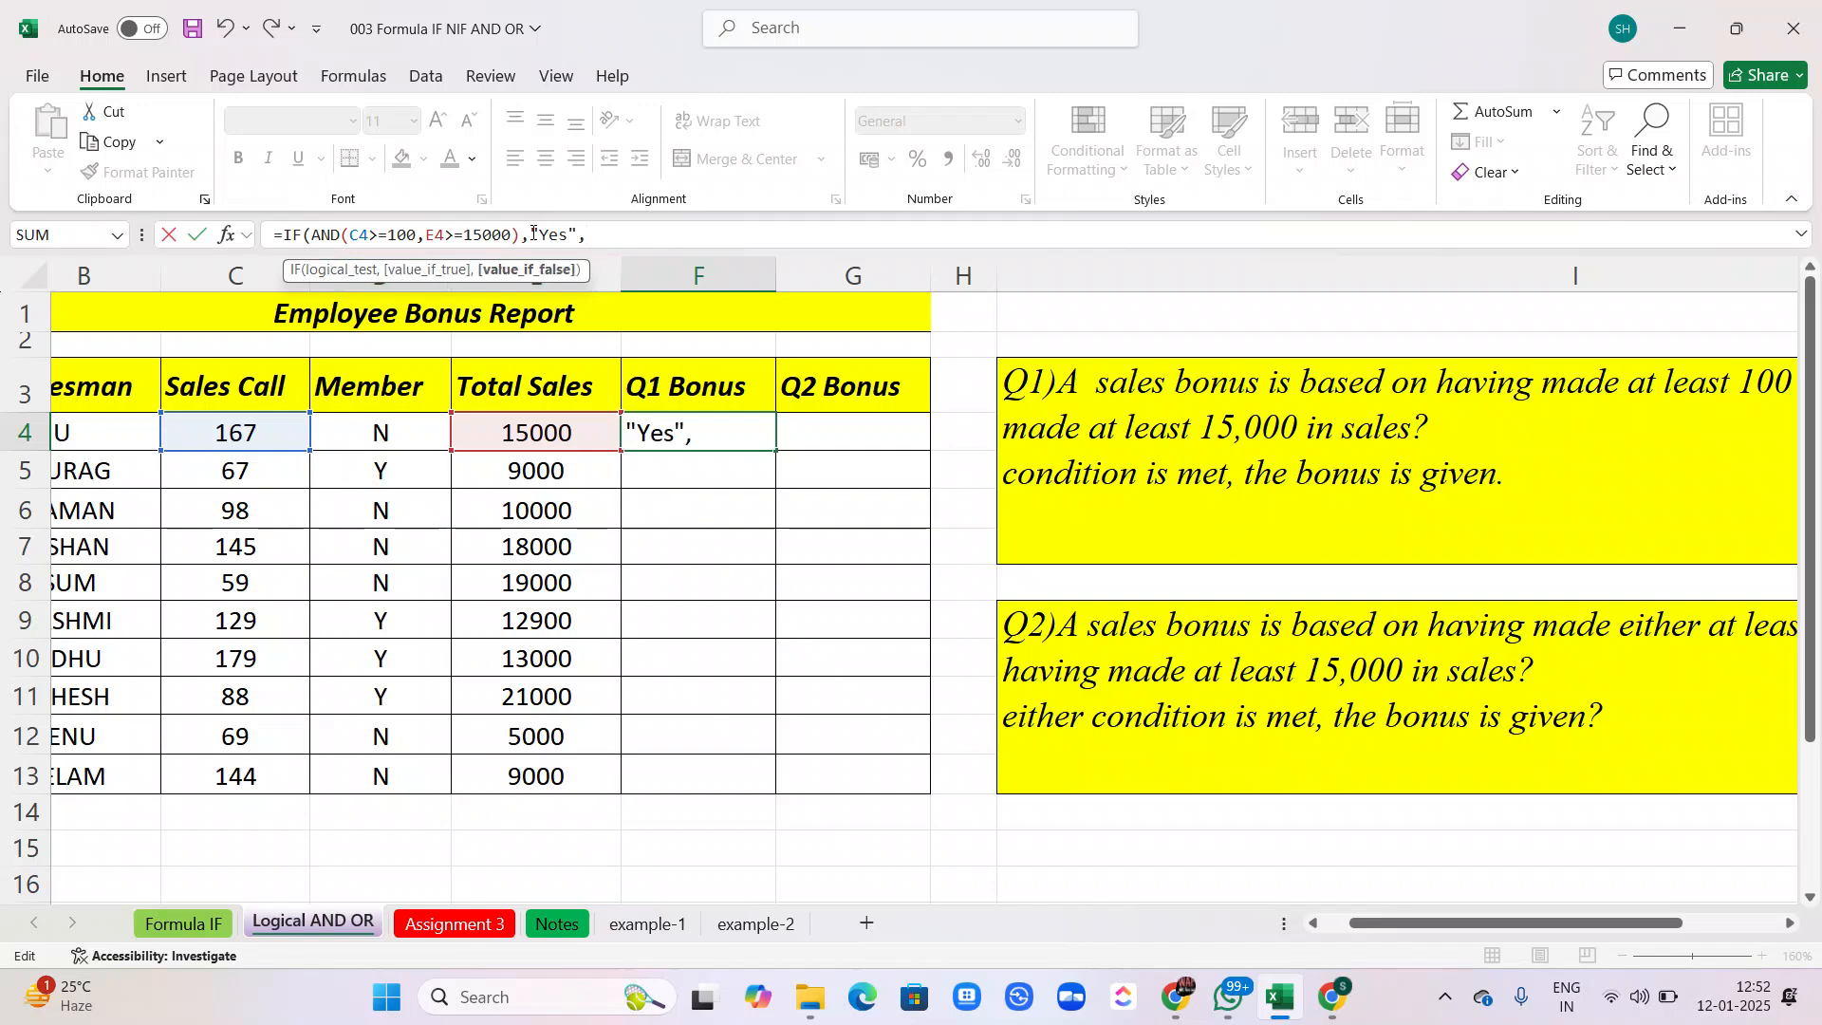
type("\"No")
key("Return")
key("Return")
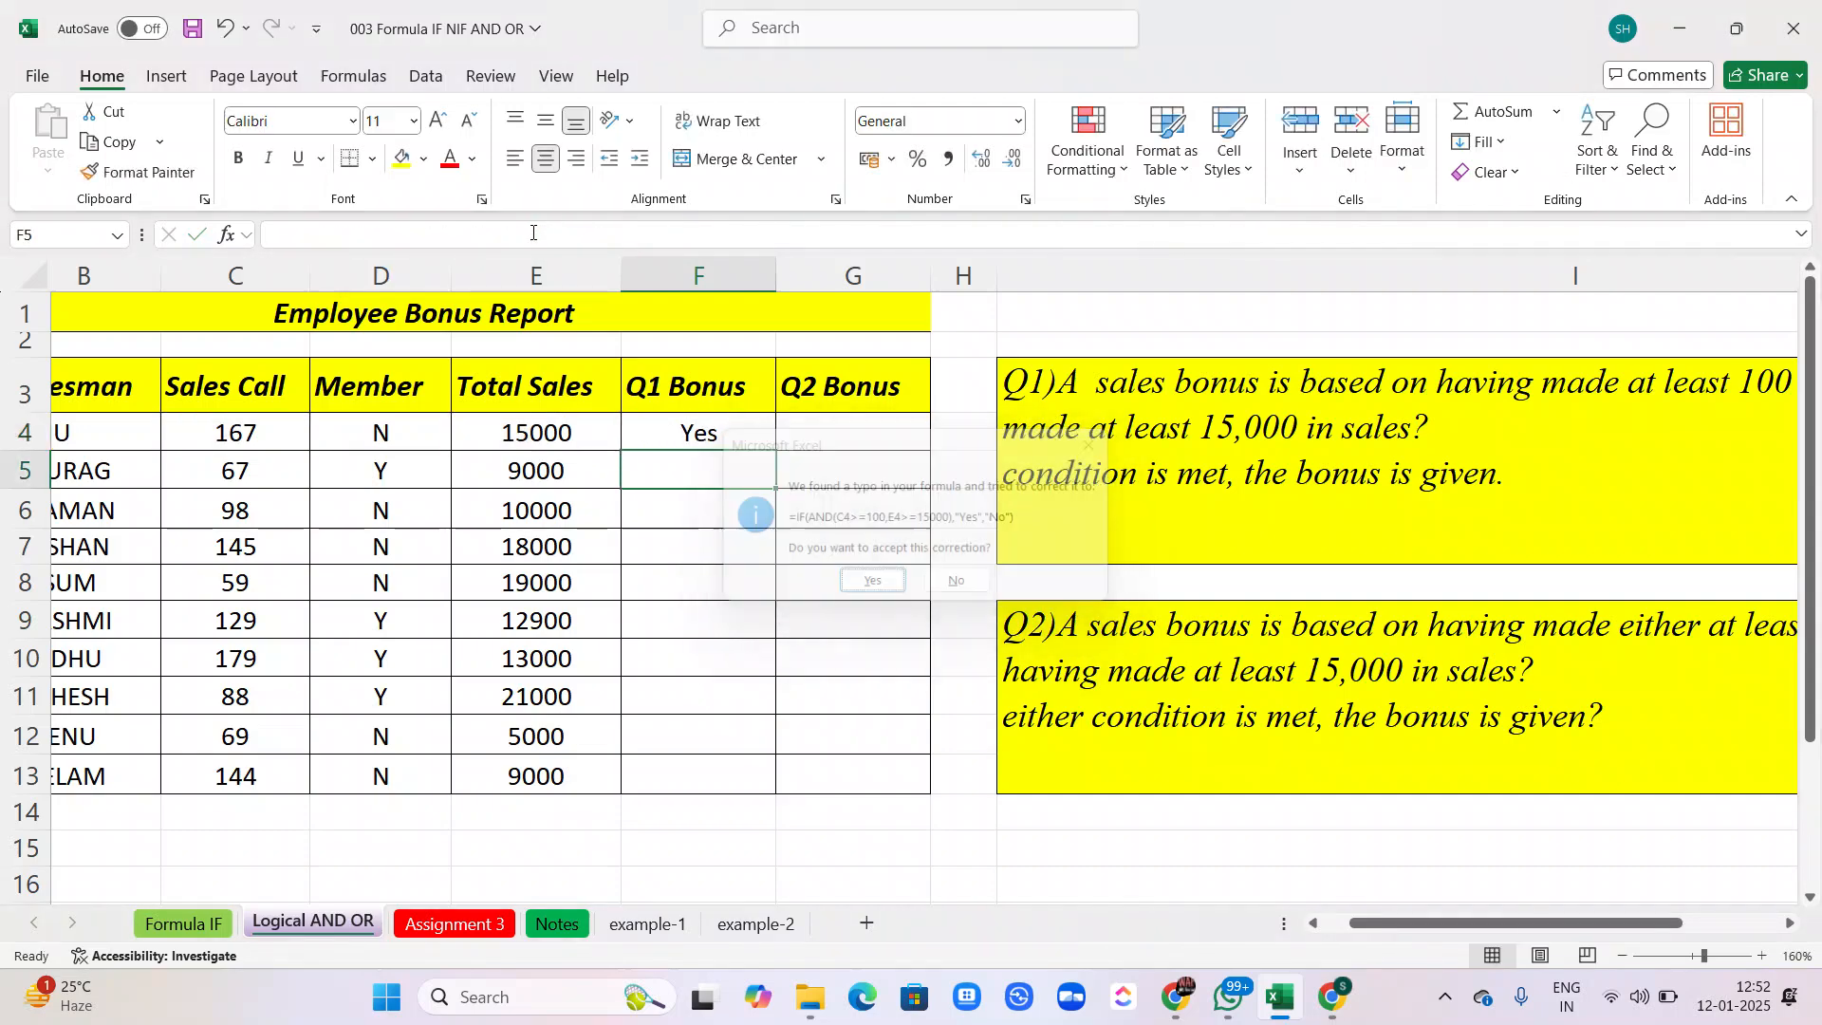
Fill the Q1 Bonus formula from F4 down through F13 and check the results in rows 4 to 8.
left_click(732, 429)
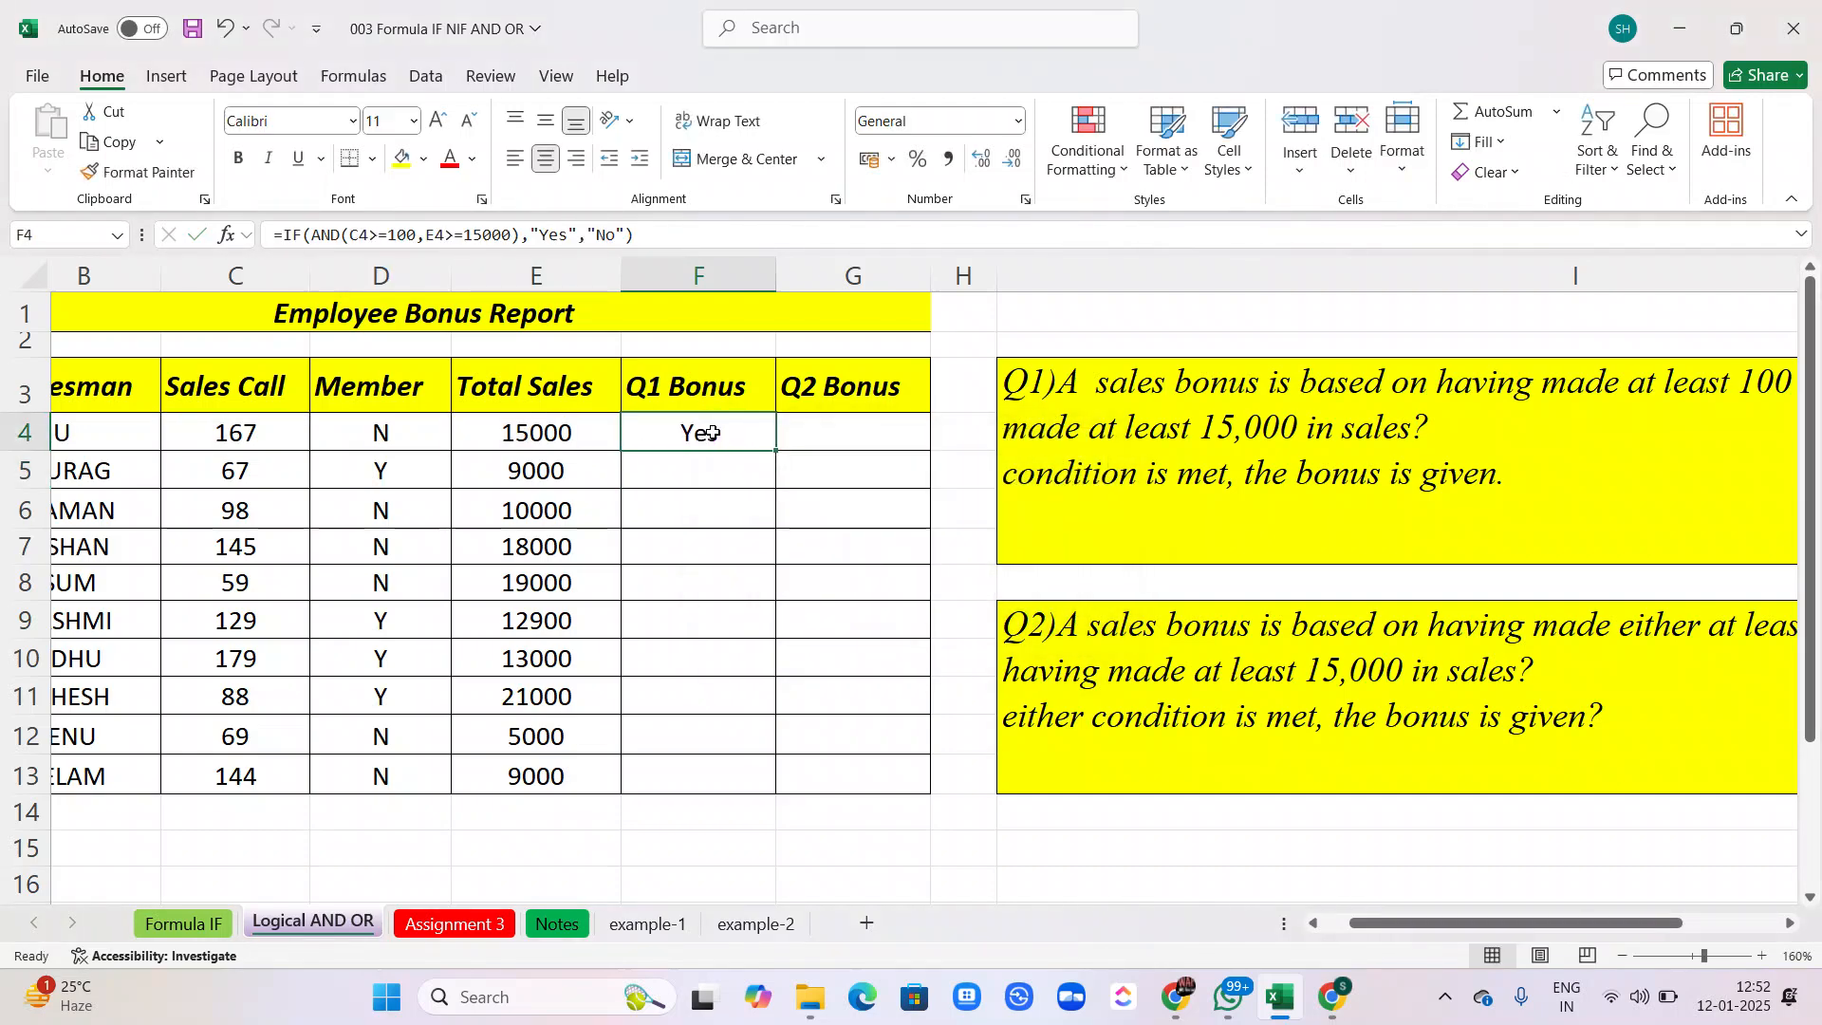
double_click(777, 450)
left_click(667, 428)
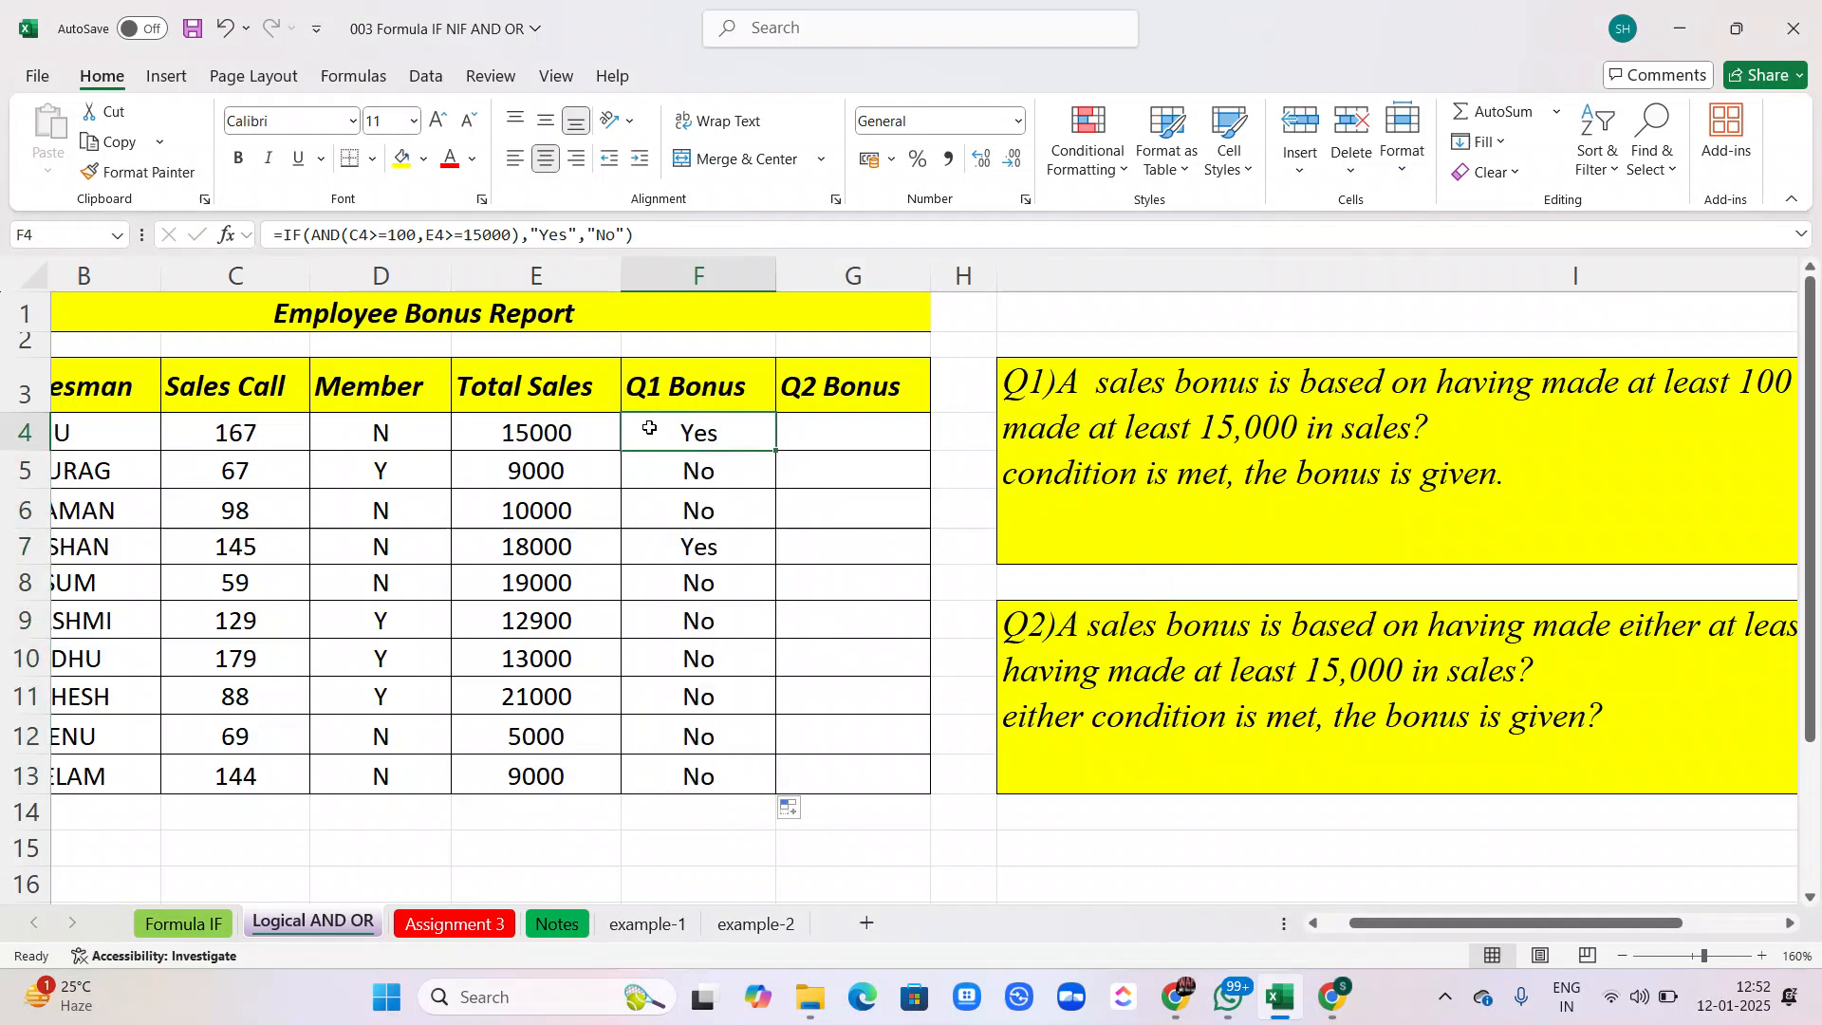
left_click(728, 481)
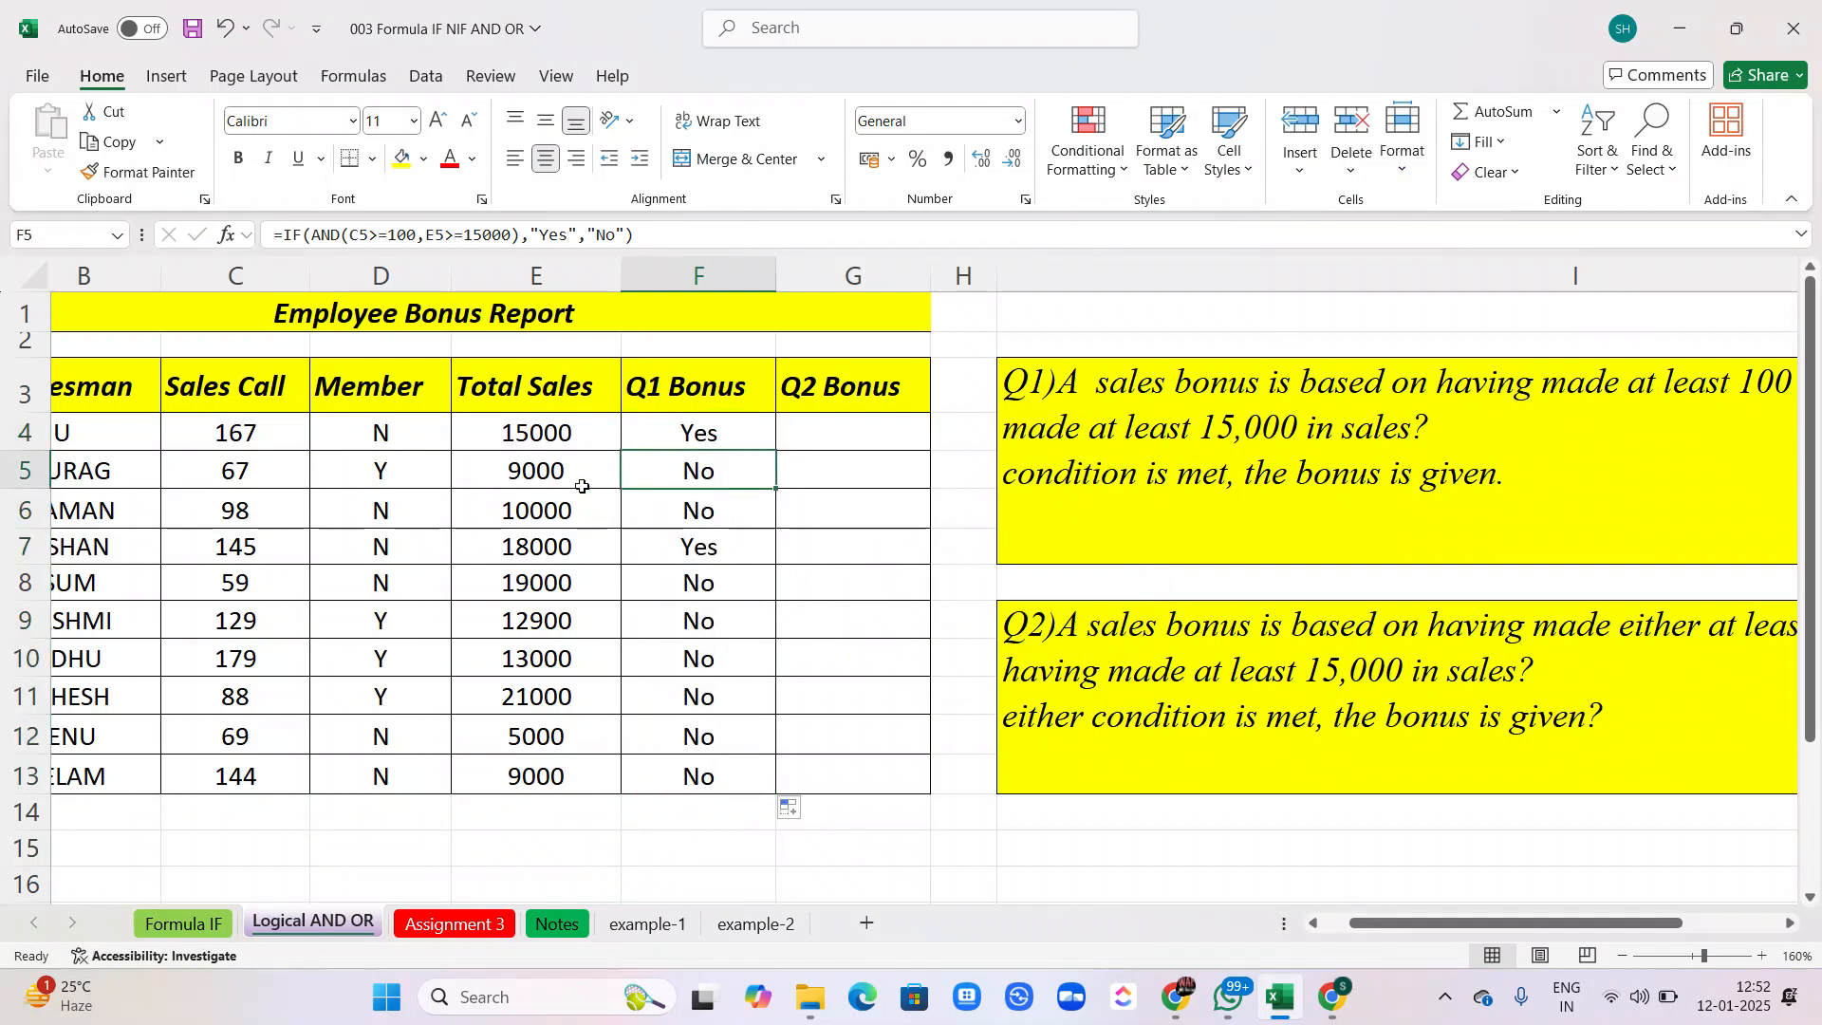
left_click(641, 515)
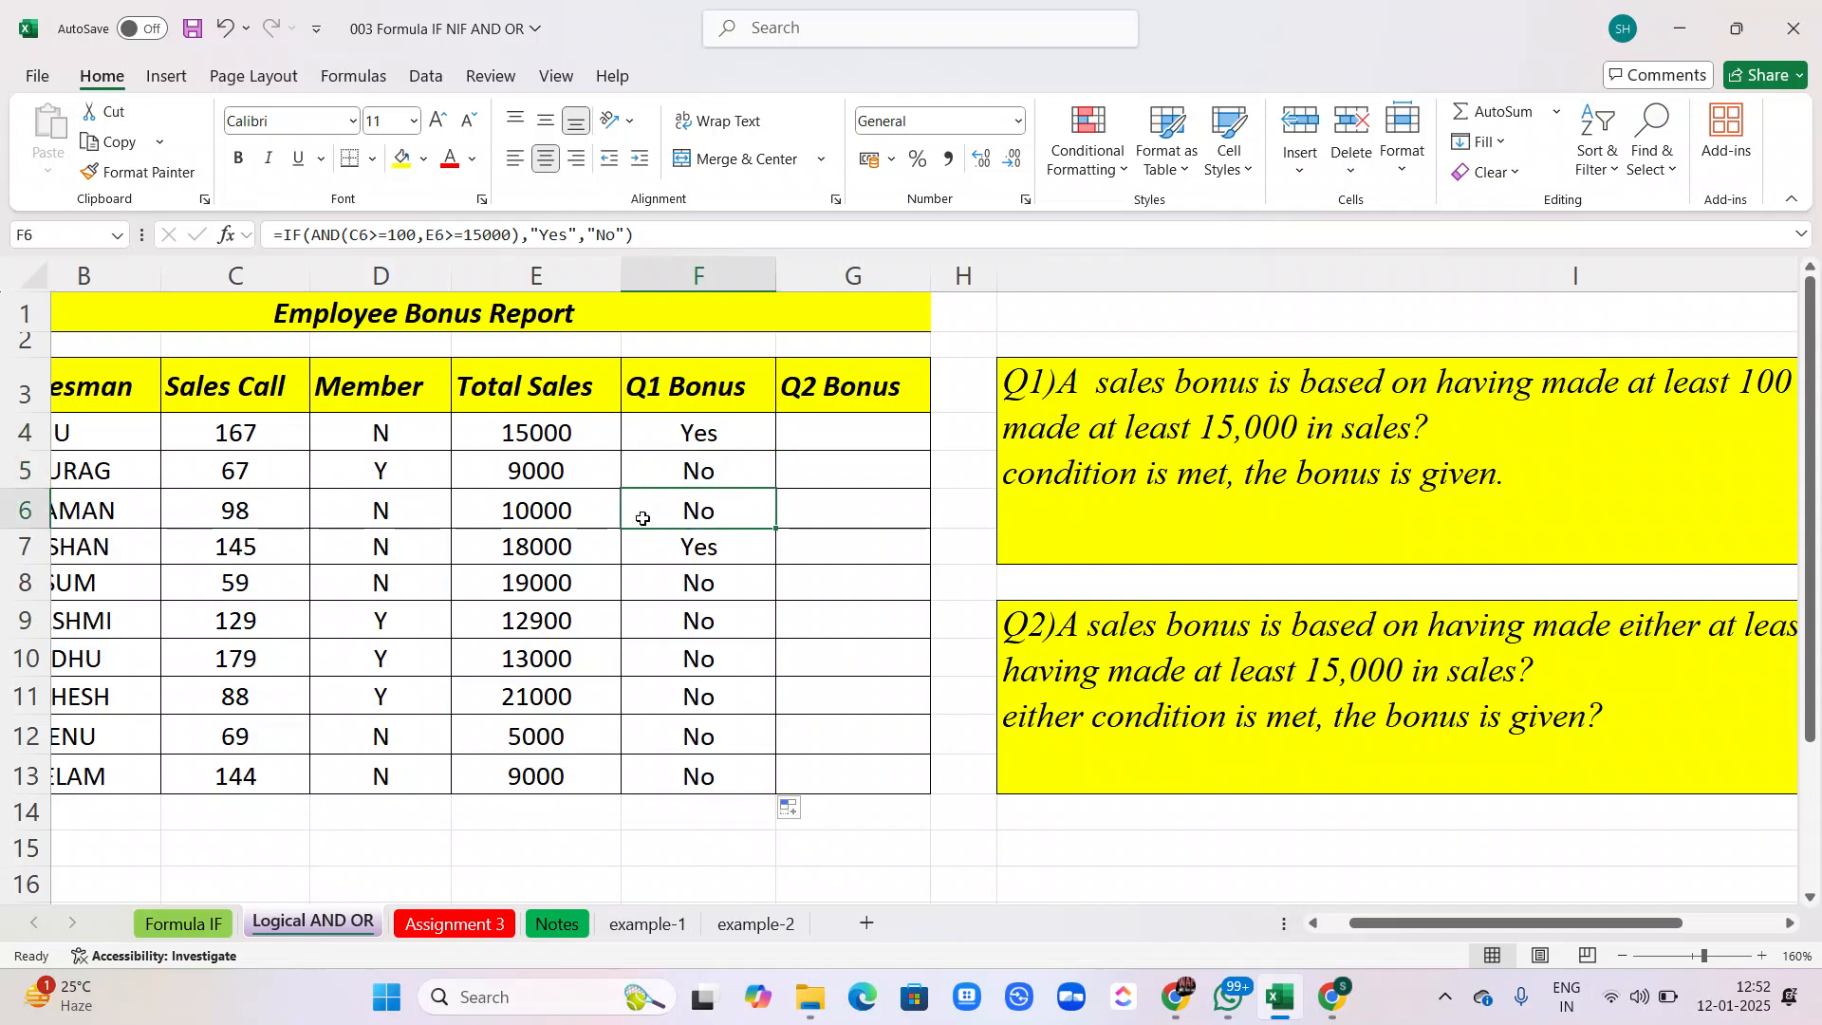
left_click(687, 547)
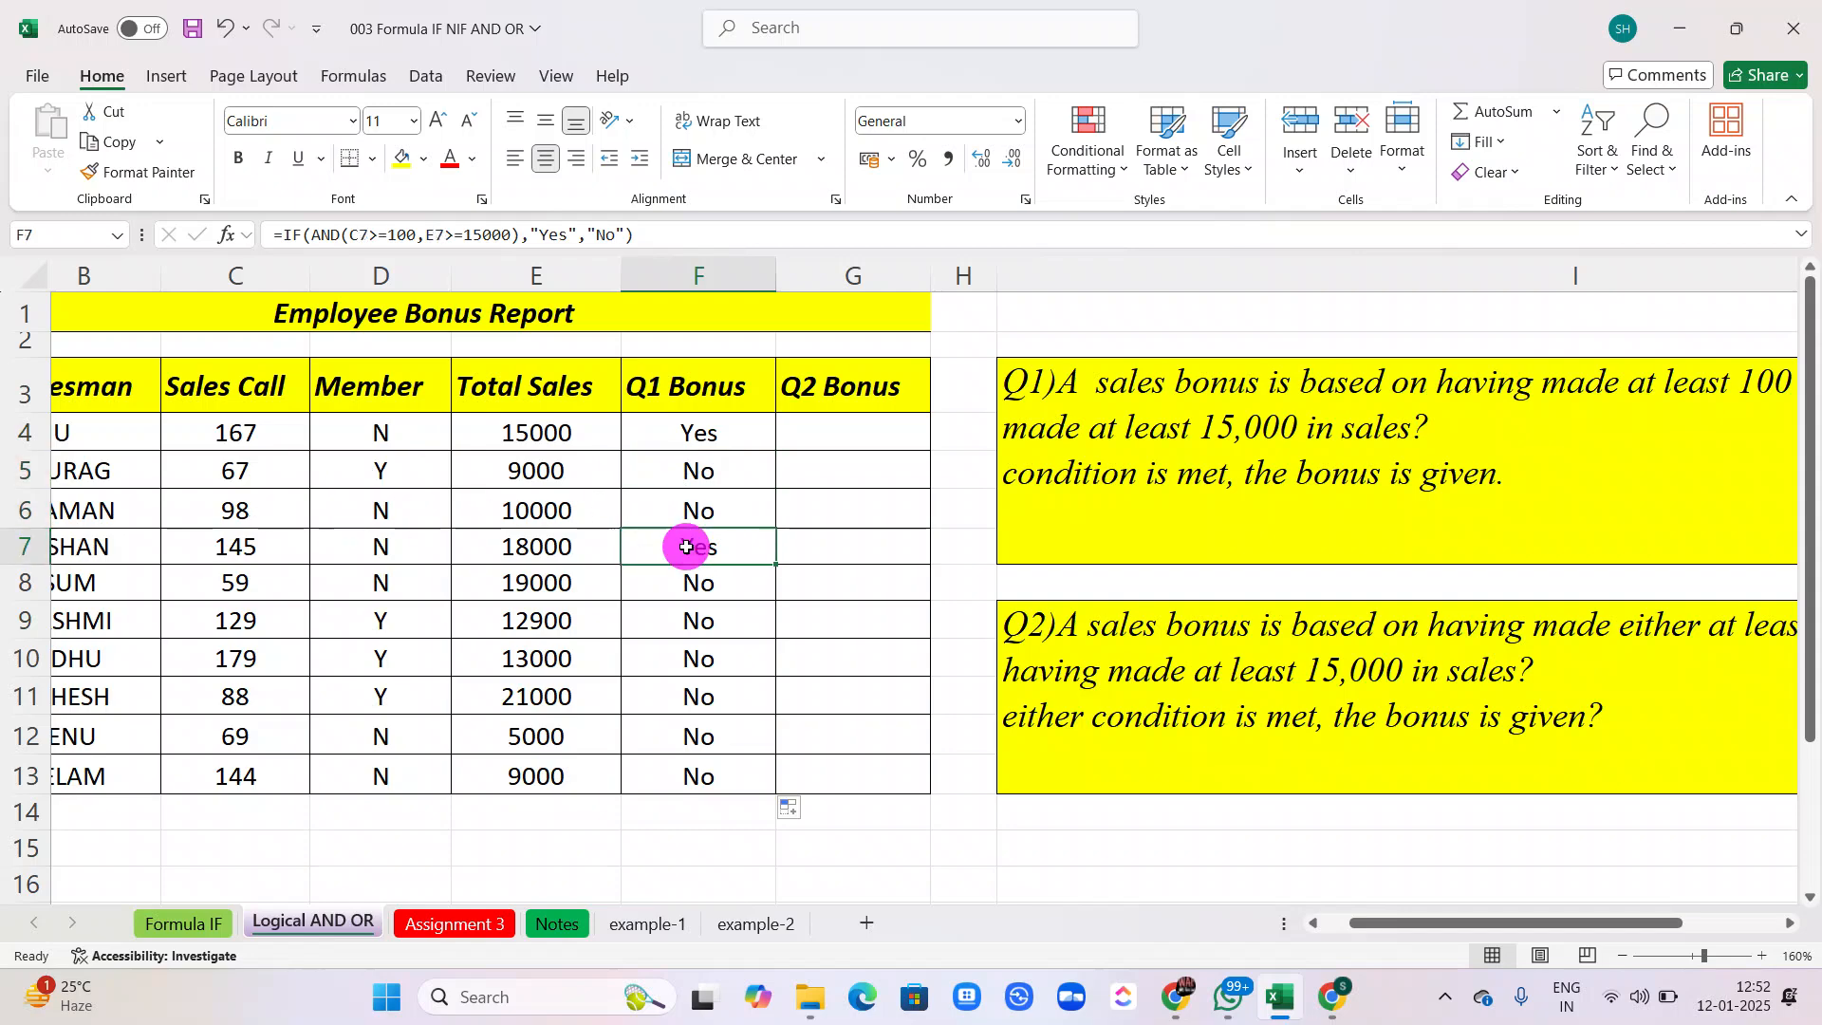
left_click(665, 590)
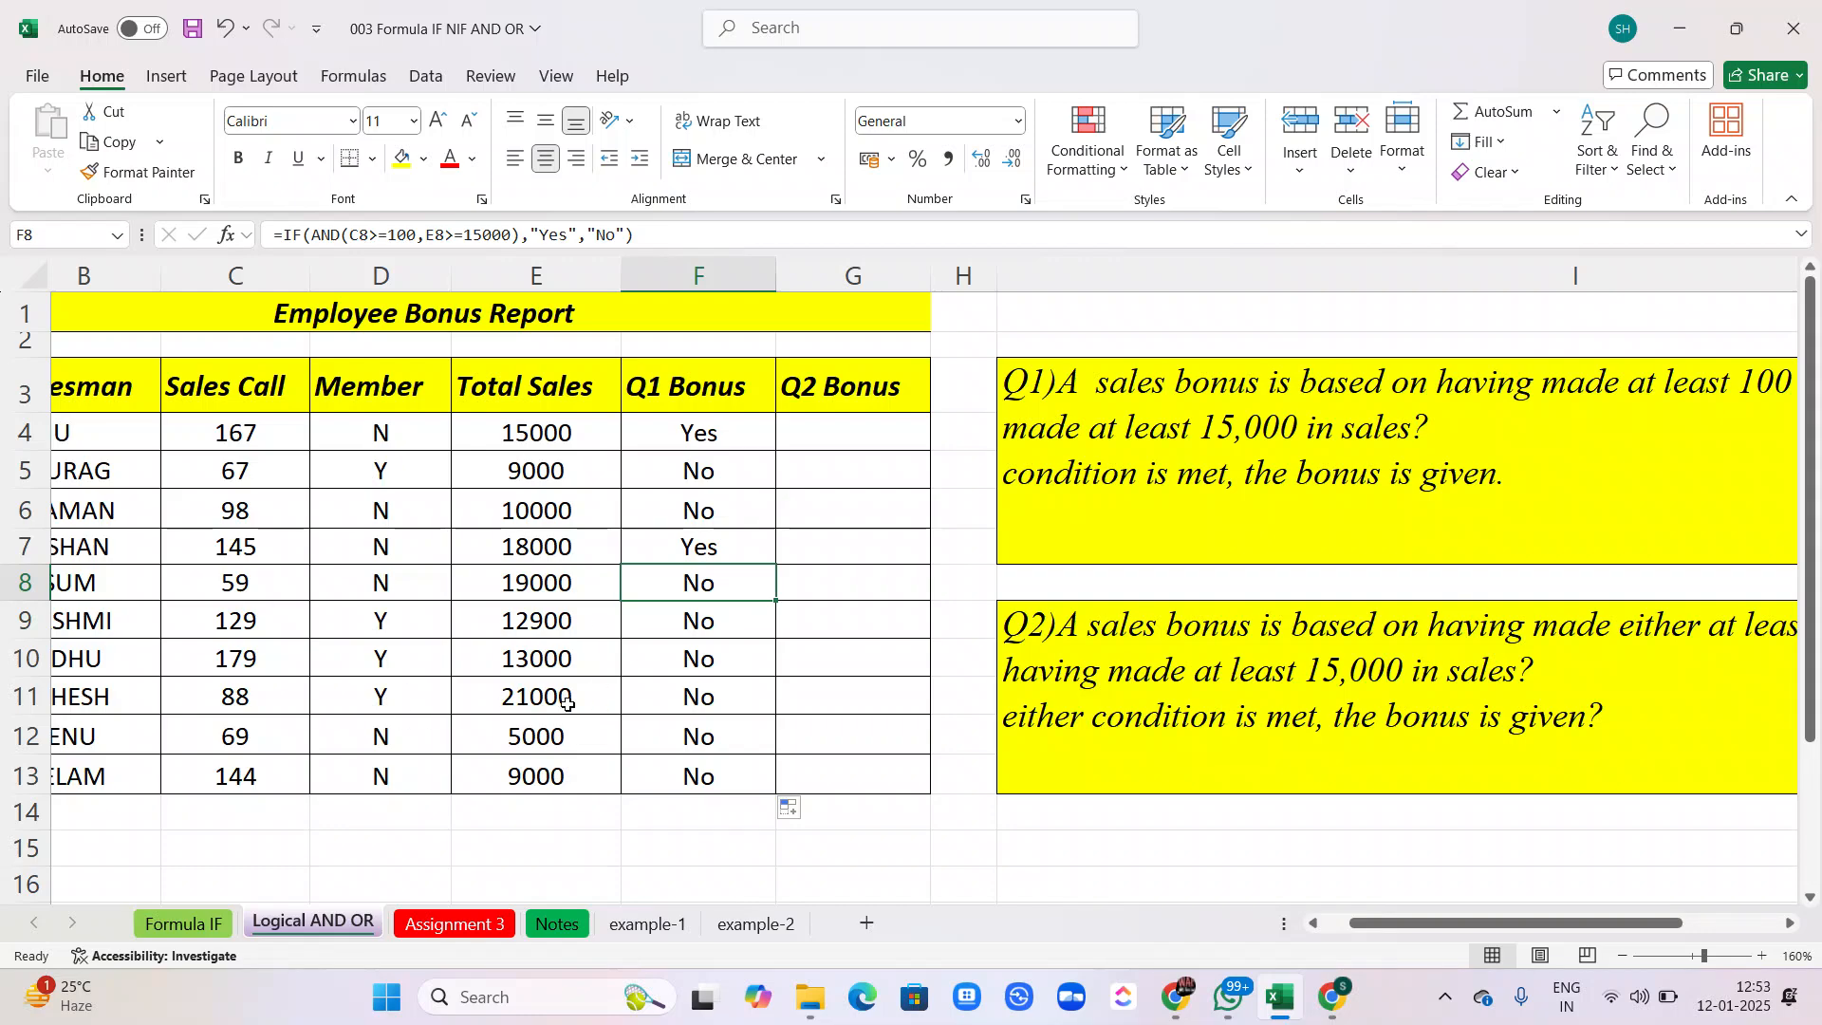
Select G4 under Q2 Bonus and read the Q2 bonus criteria beside the Employee Bonus Report.
left_click(817, 429)
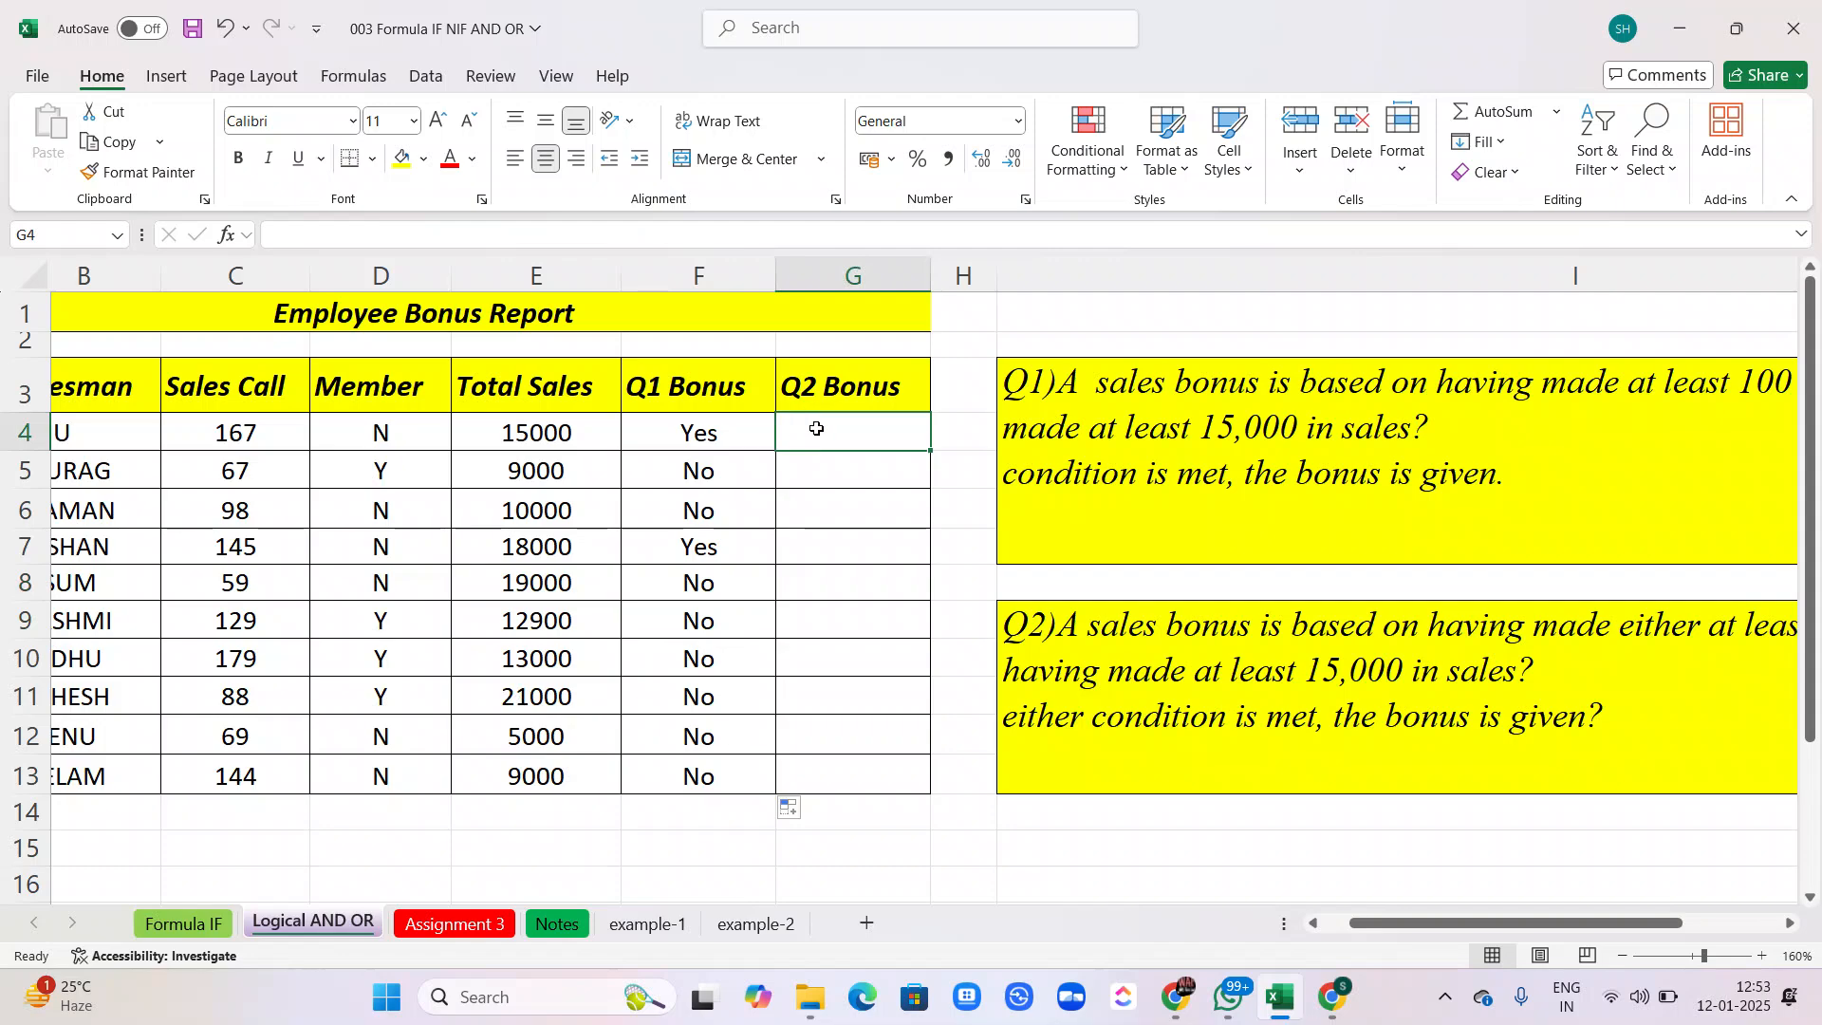
scroll(816, 429, "right", 3)
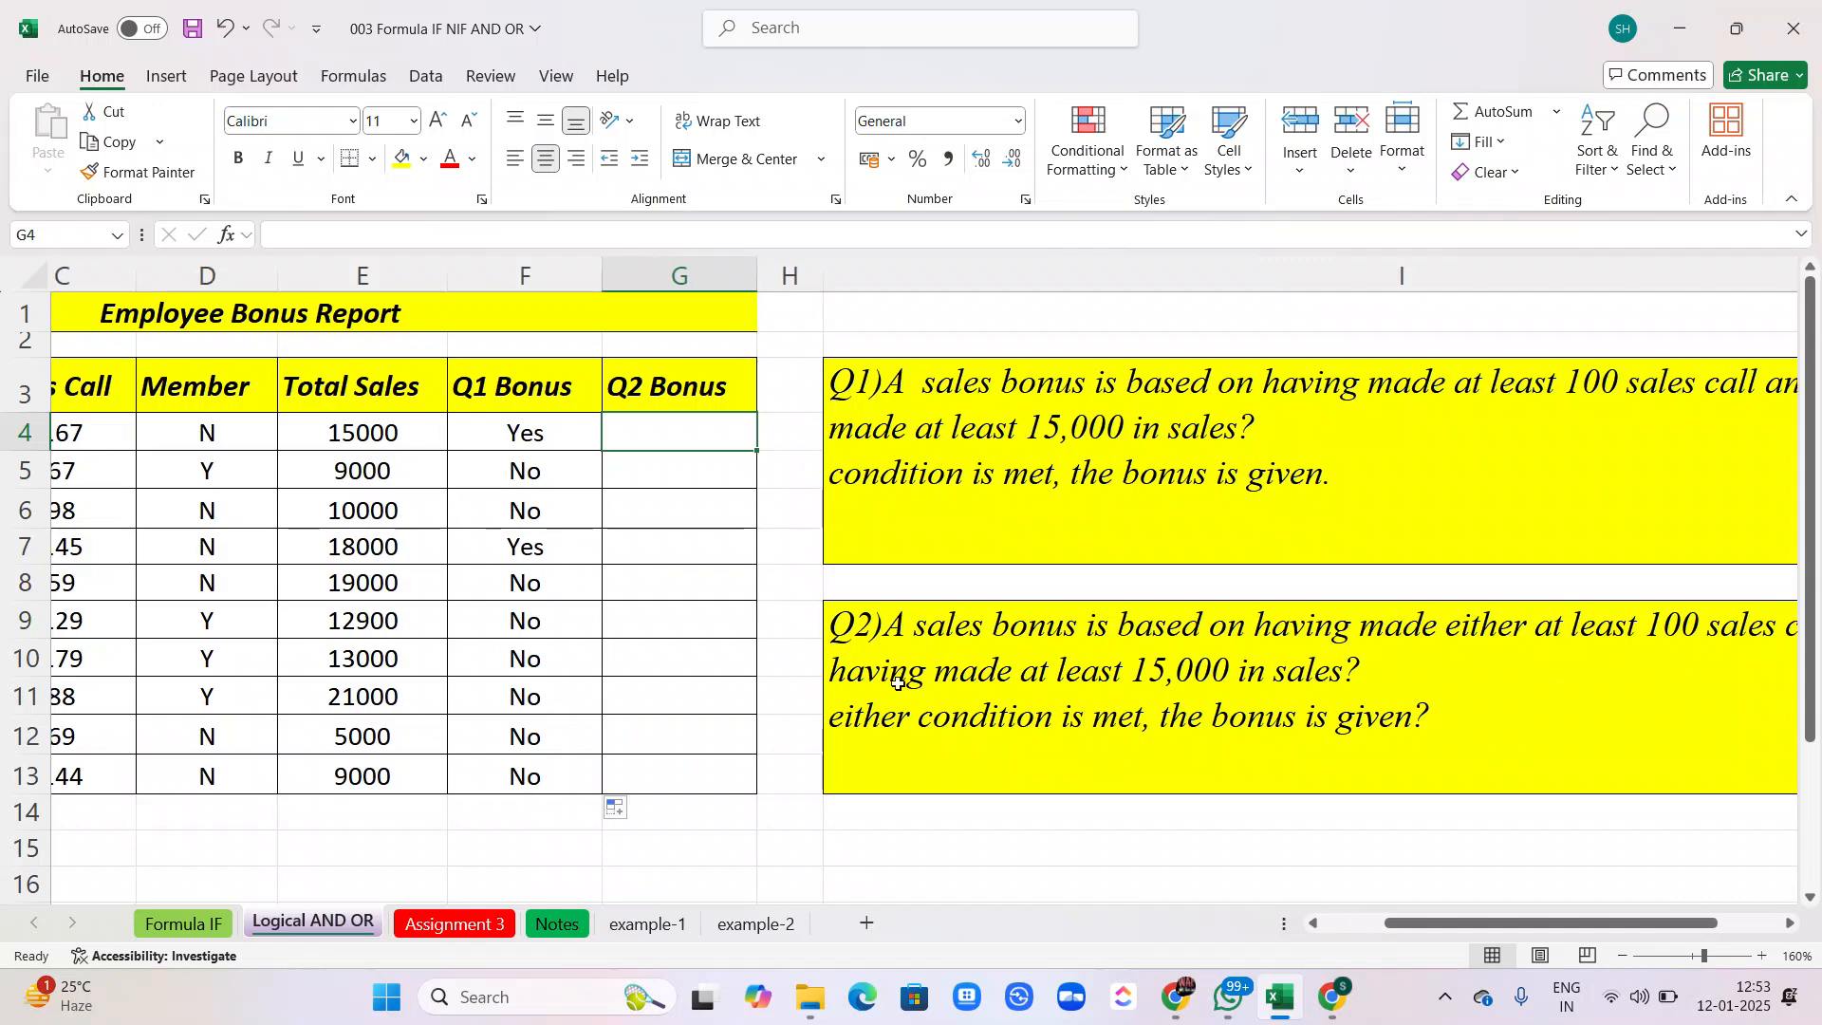
scroll(911, 620, "right", 3)
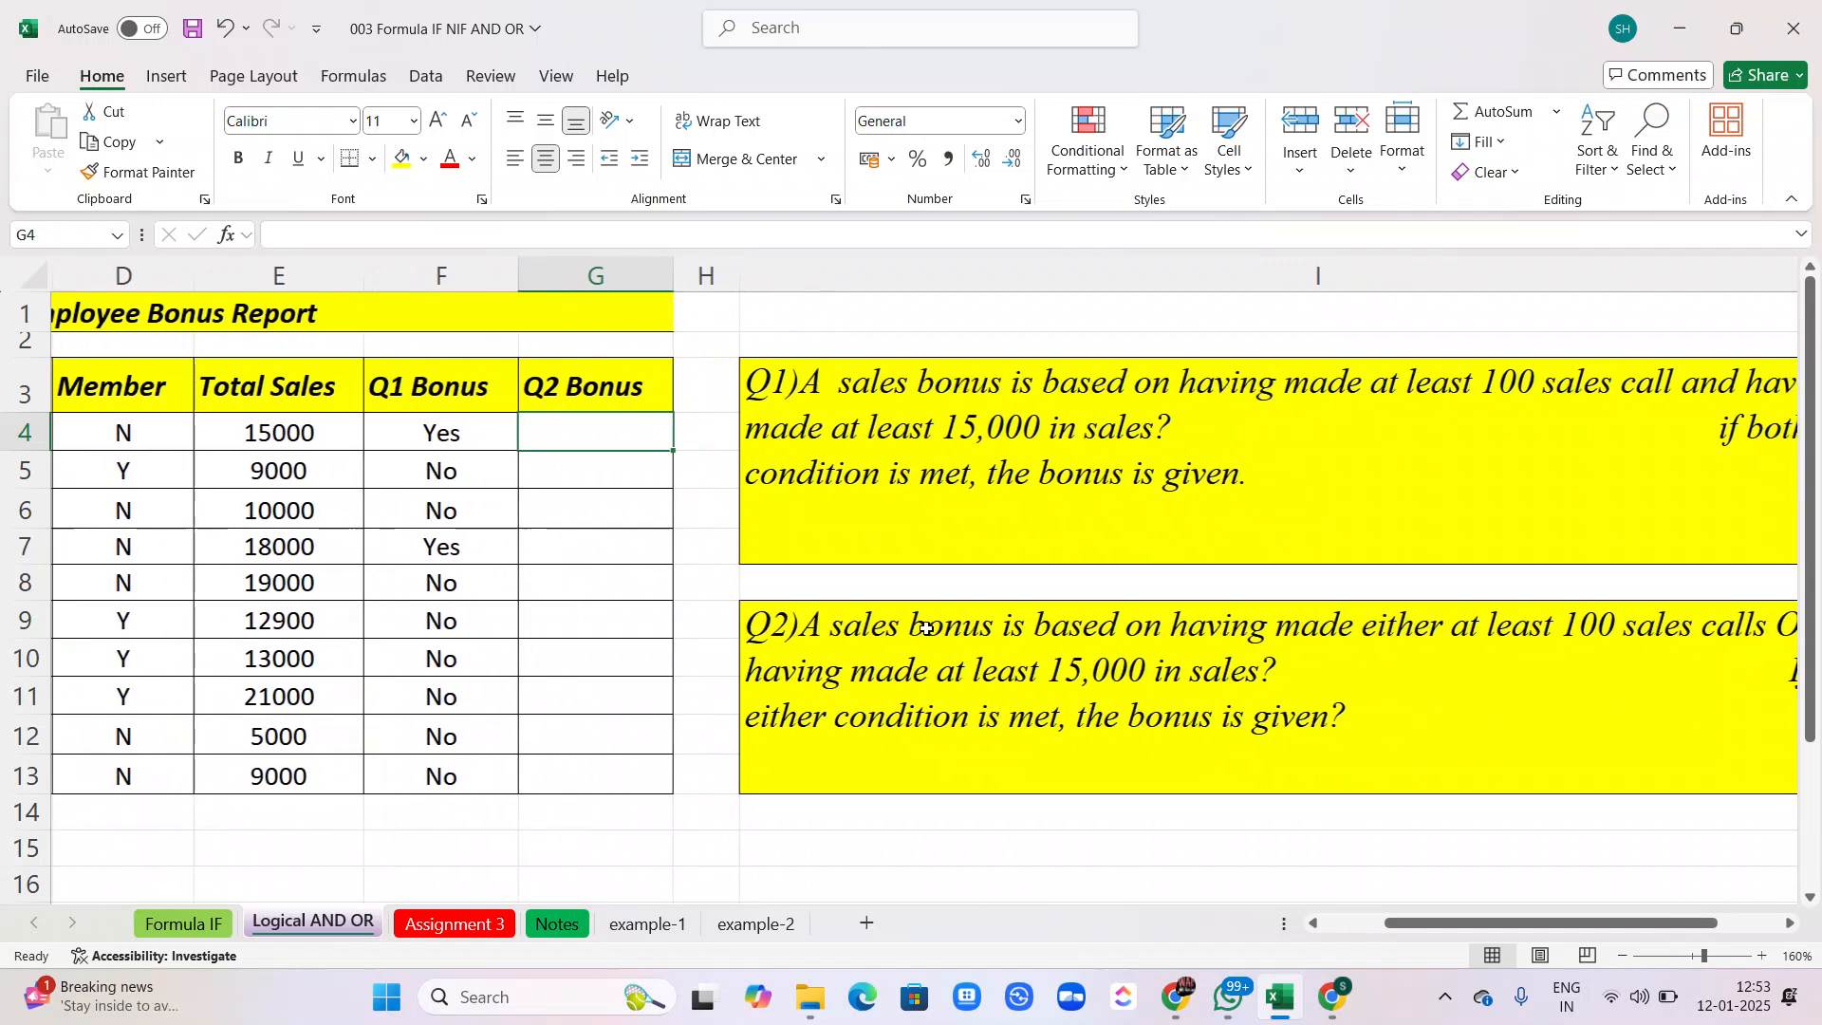
scroll(927, 629, "right", 3)
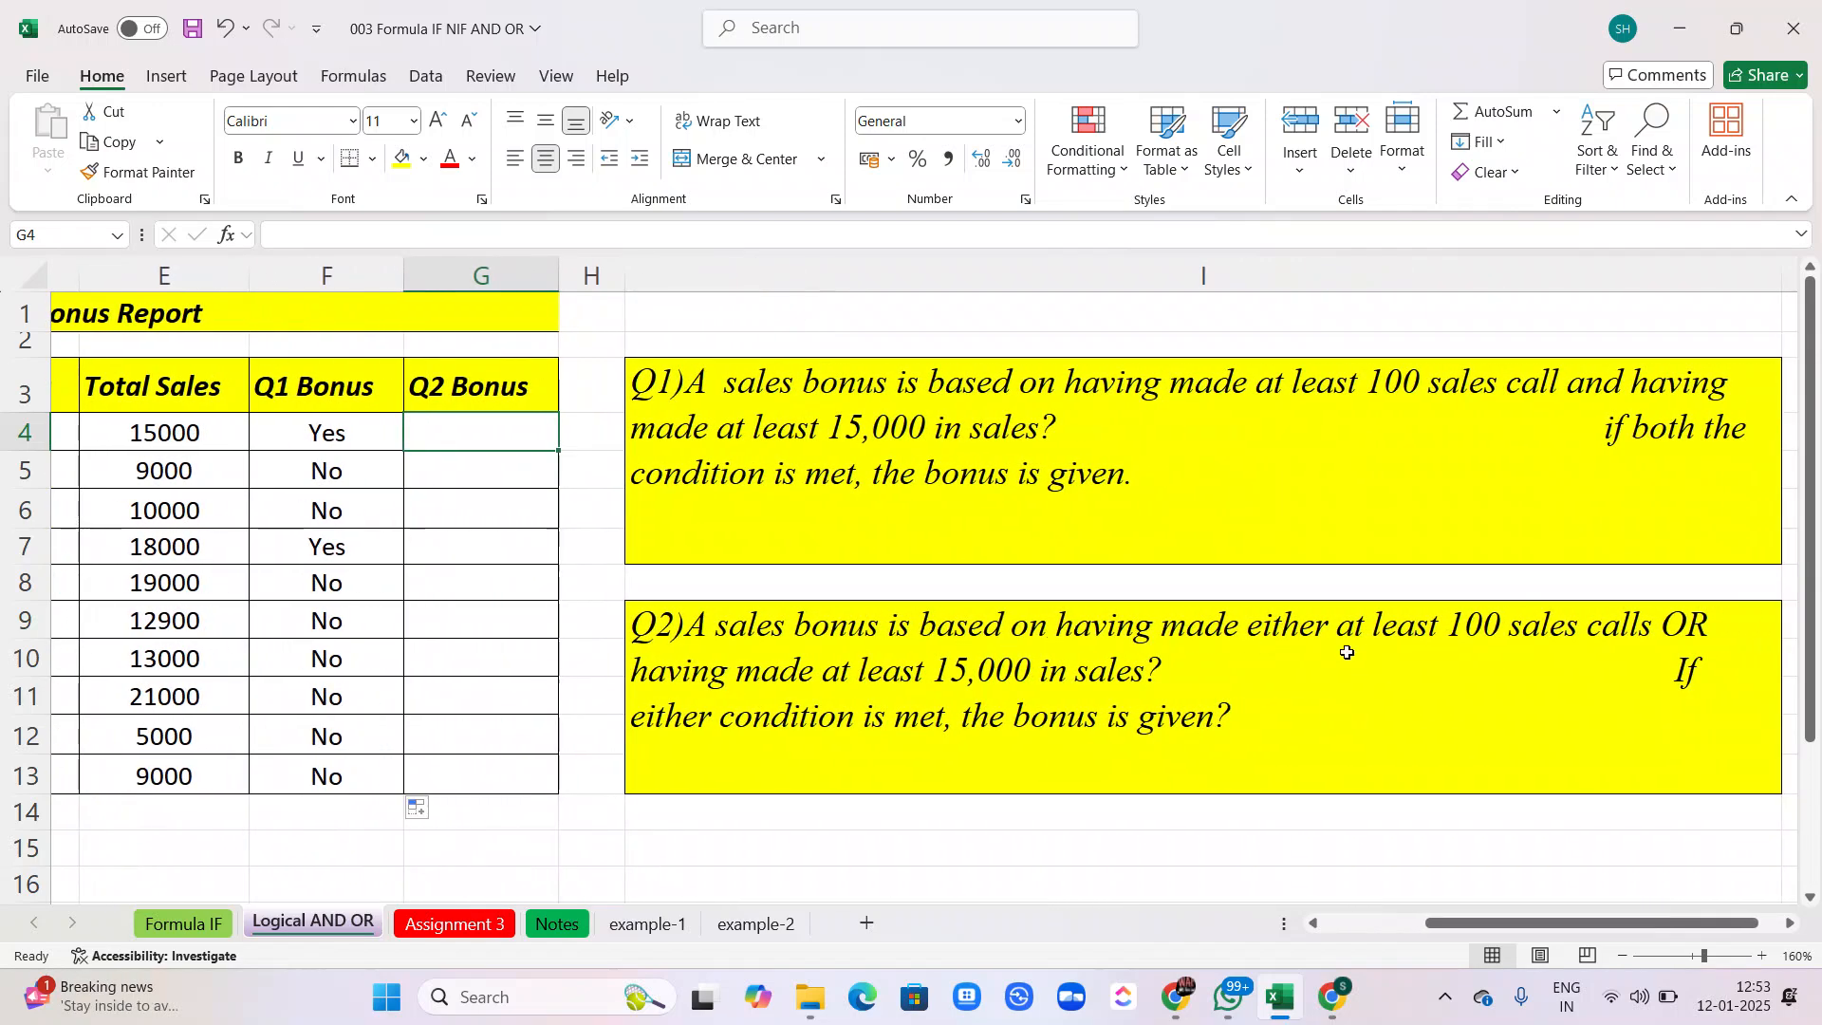
scroll(1382, 645, "right", 3)
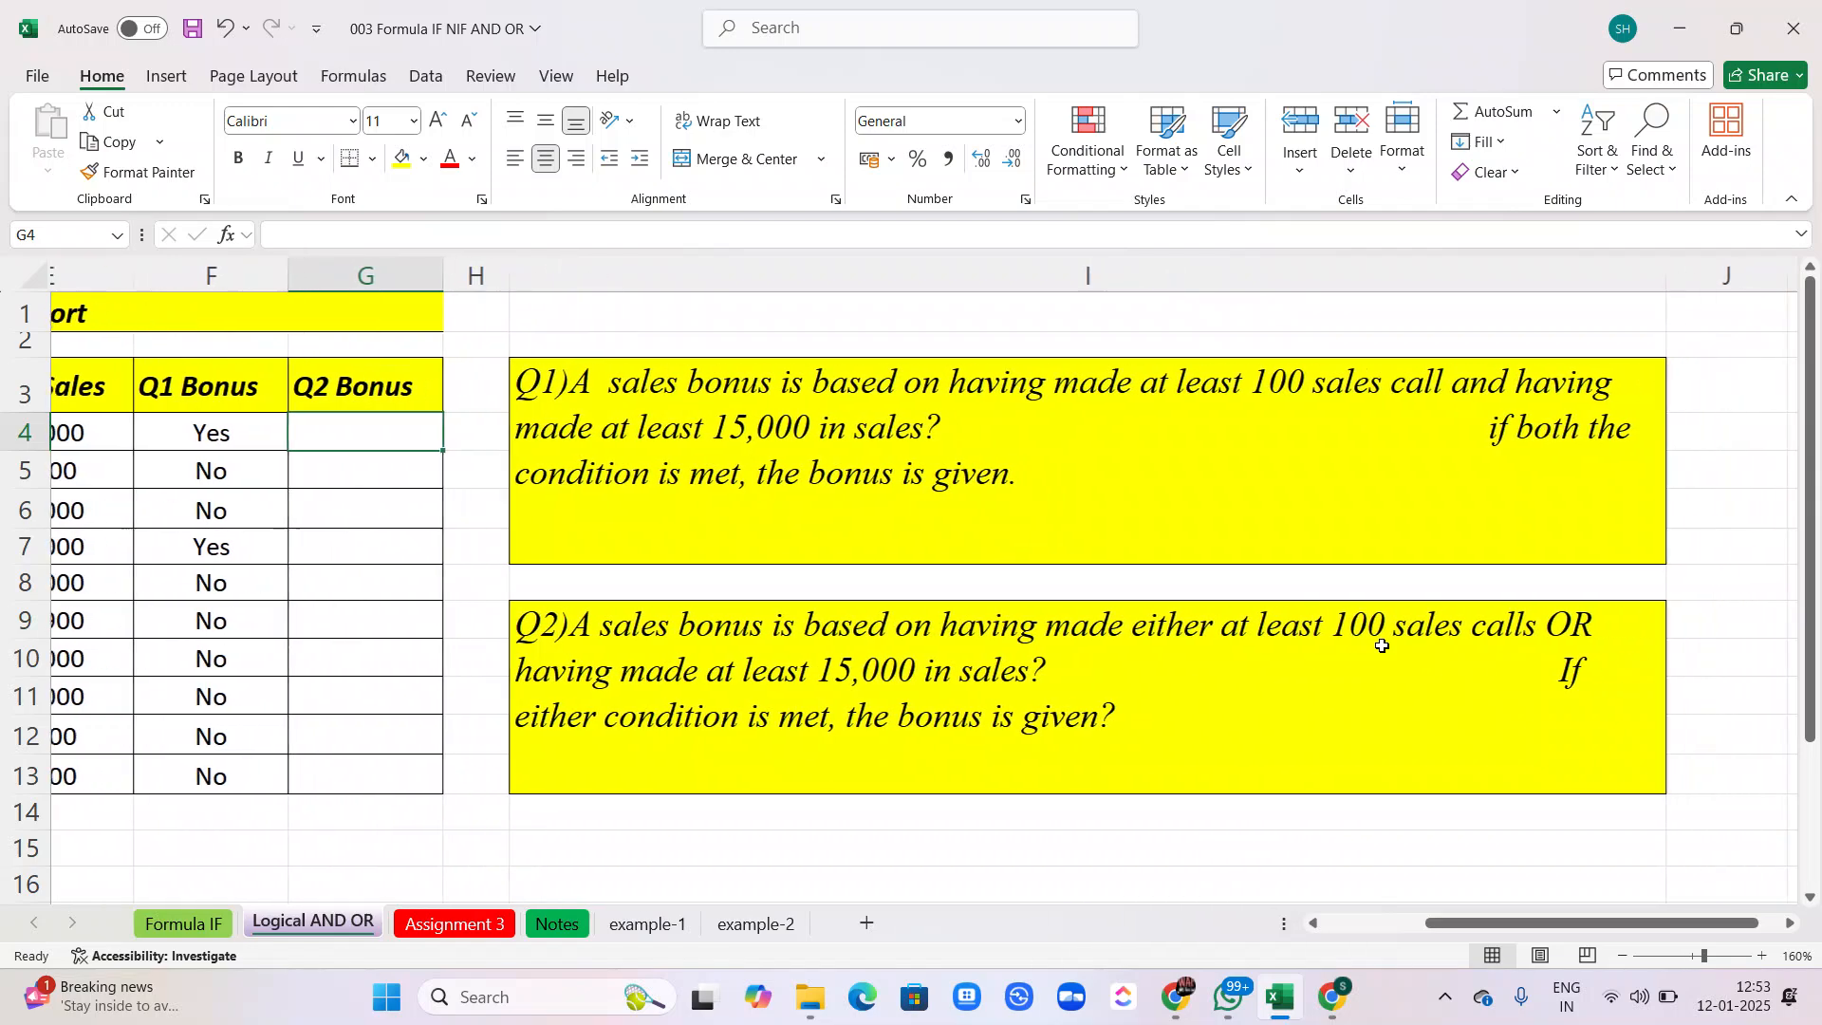
scroll(1382, 645, "left", 5)
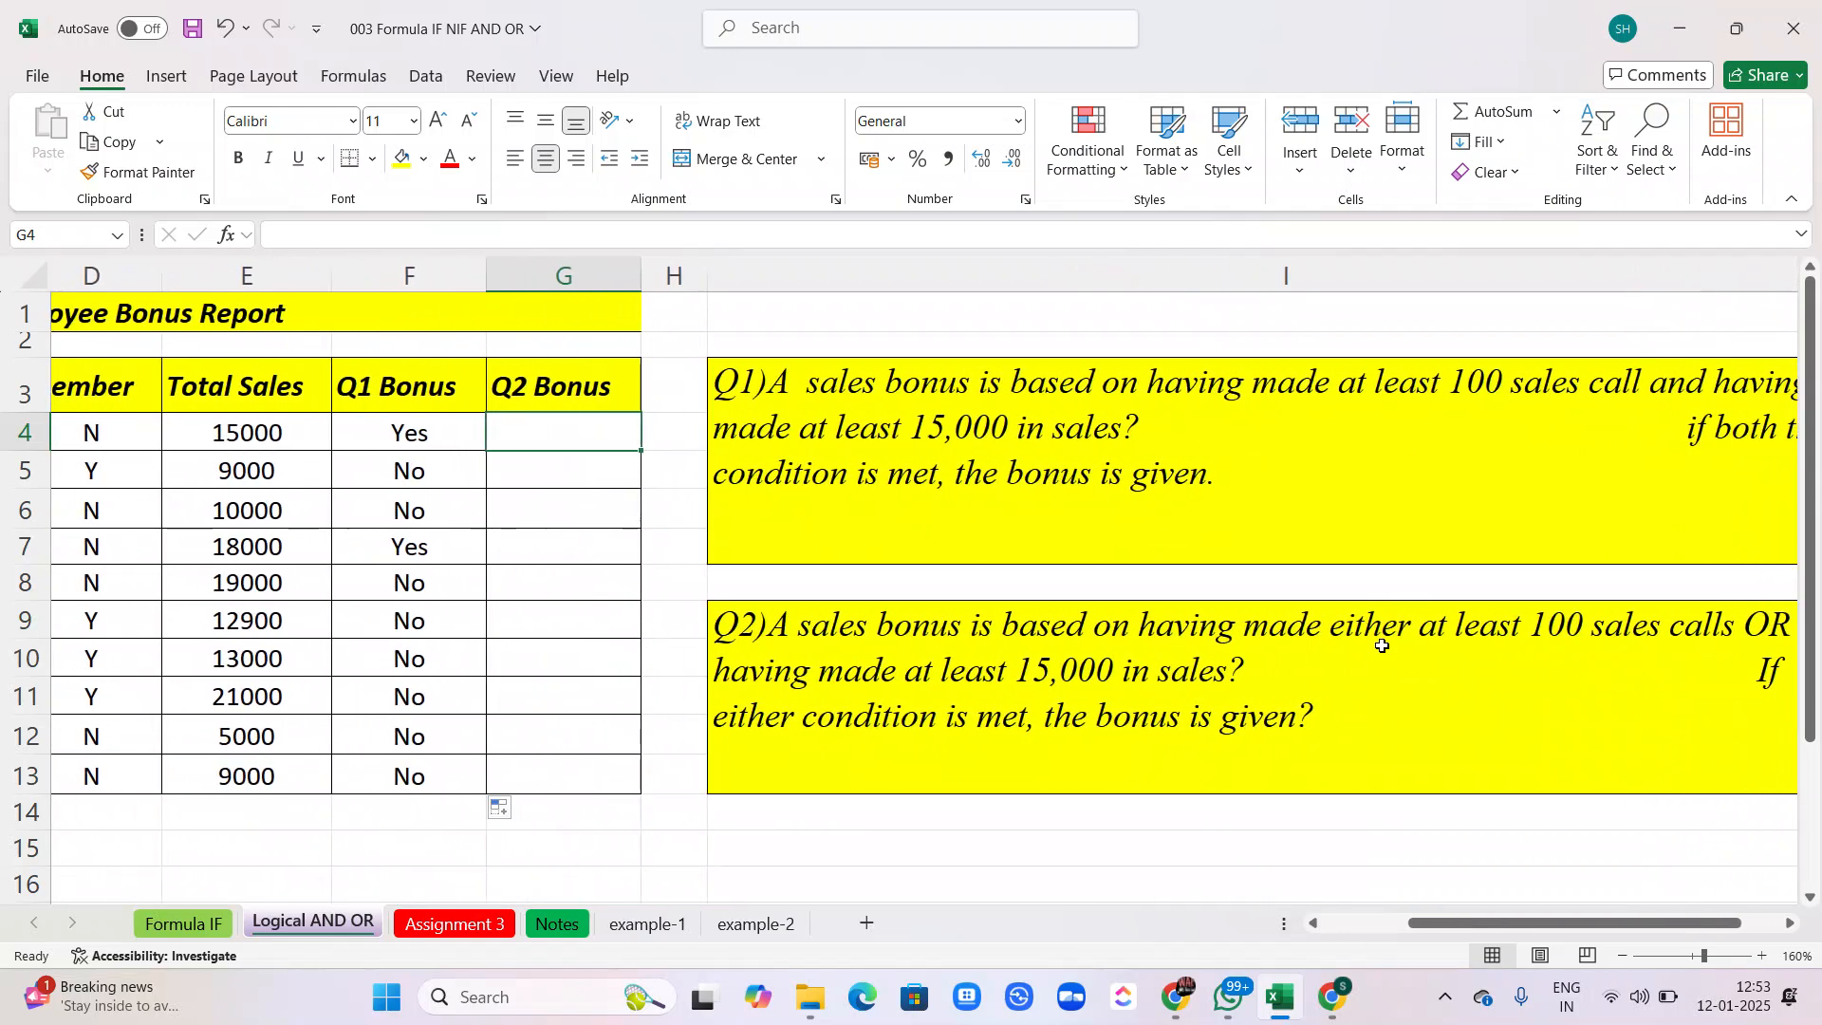
scroll(1382, 646, "right", 3)
scroll(1382, 646, "left", 3)
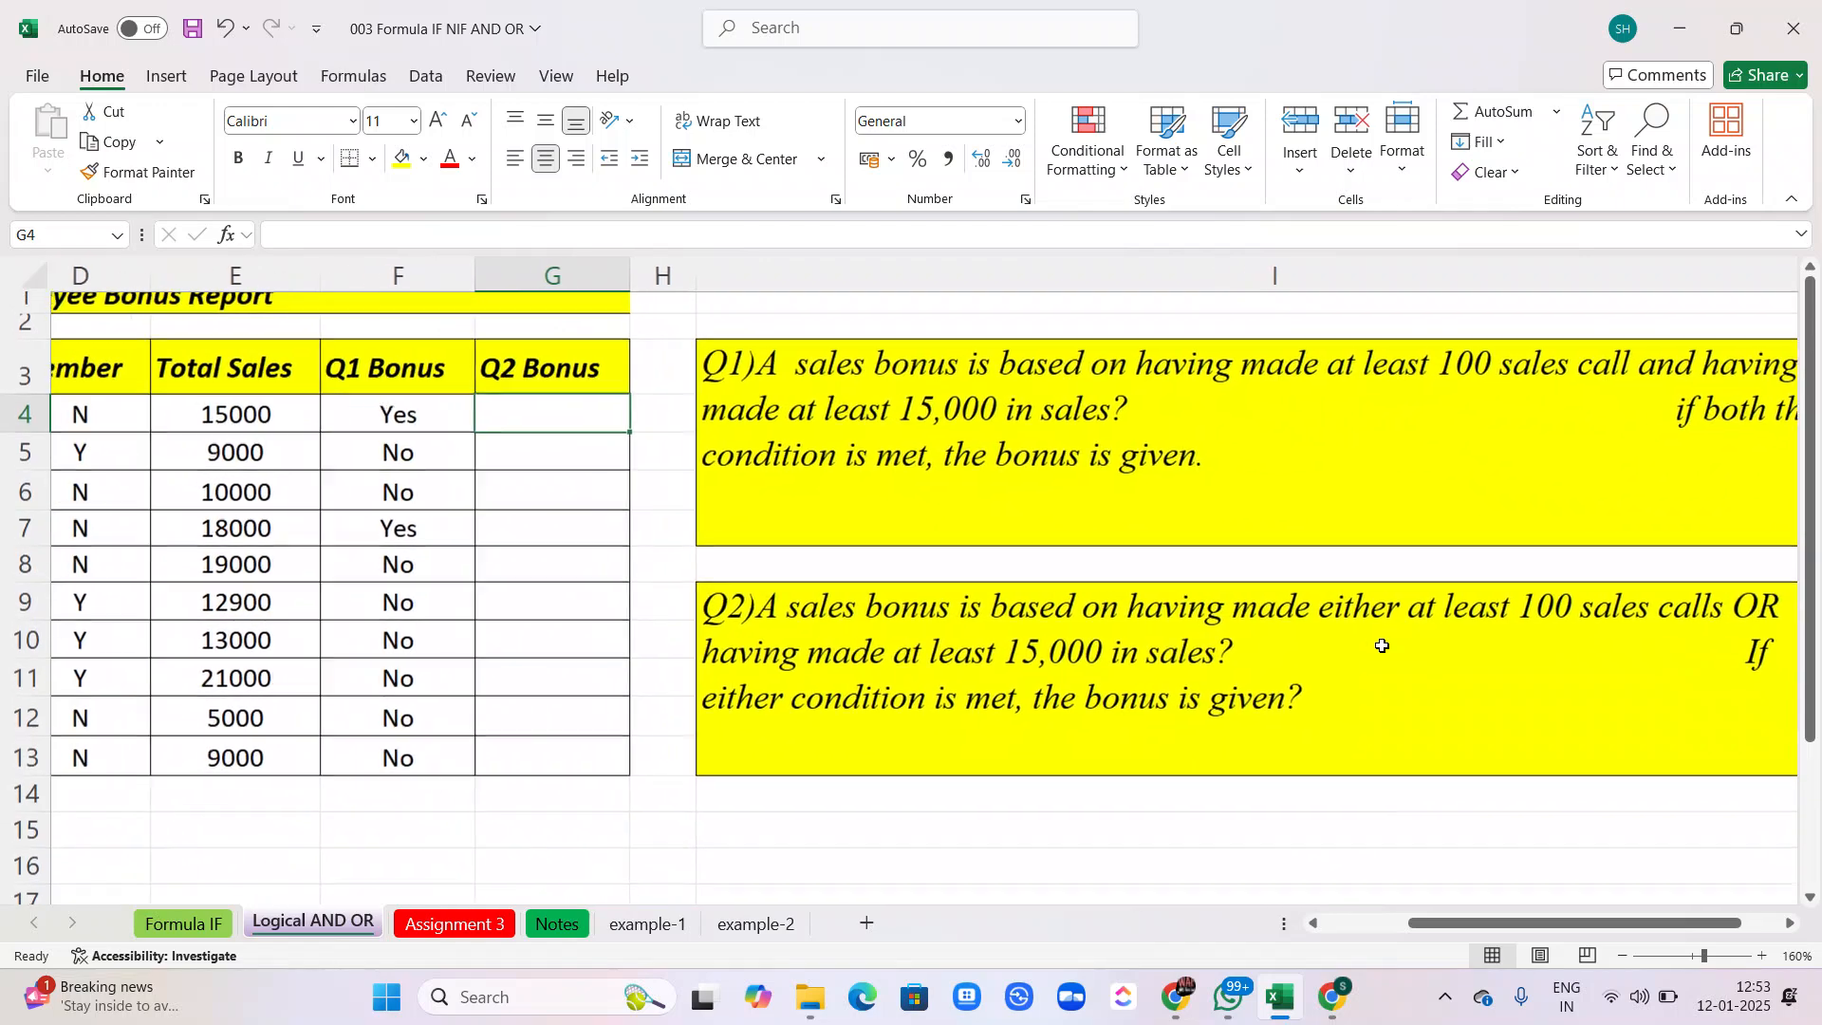
scroll(1382, 645, "left", 3)
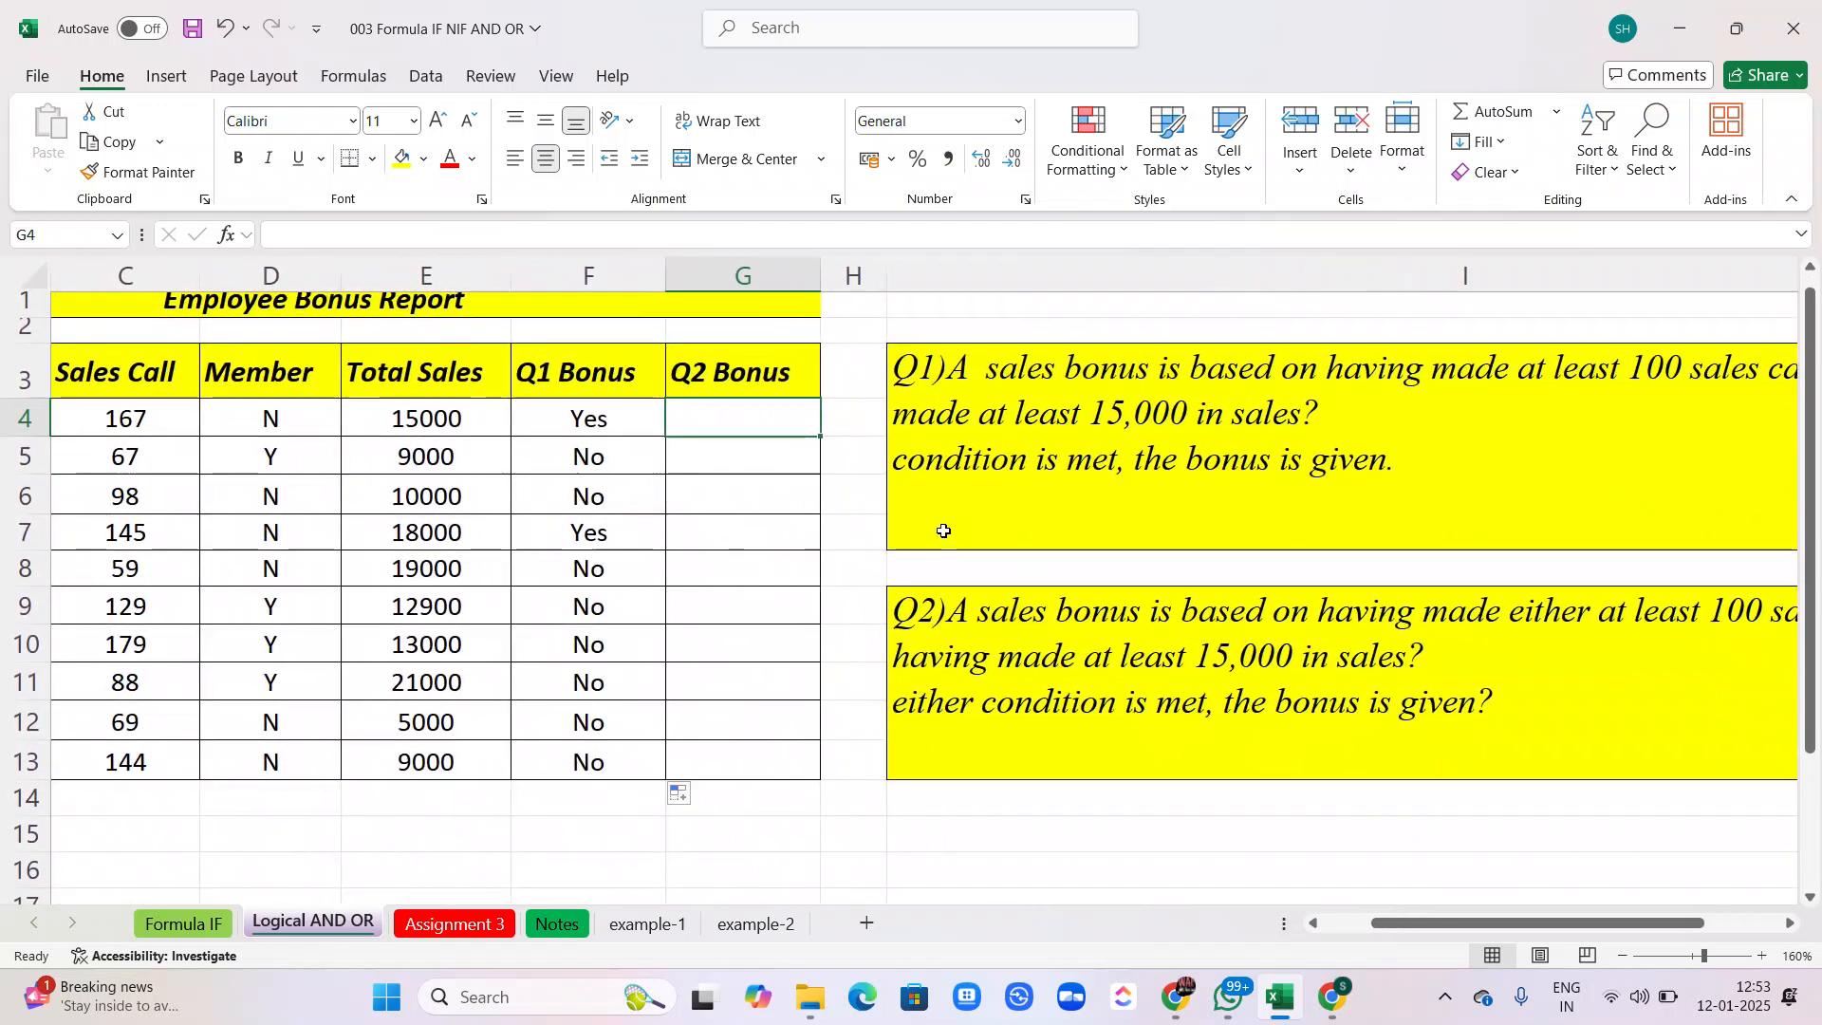
Start an OR formula in G4 with the first condition C4>=100, leaving the second condition empty.
type("=")
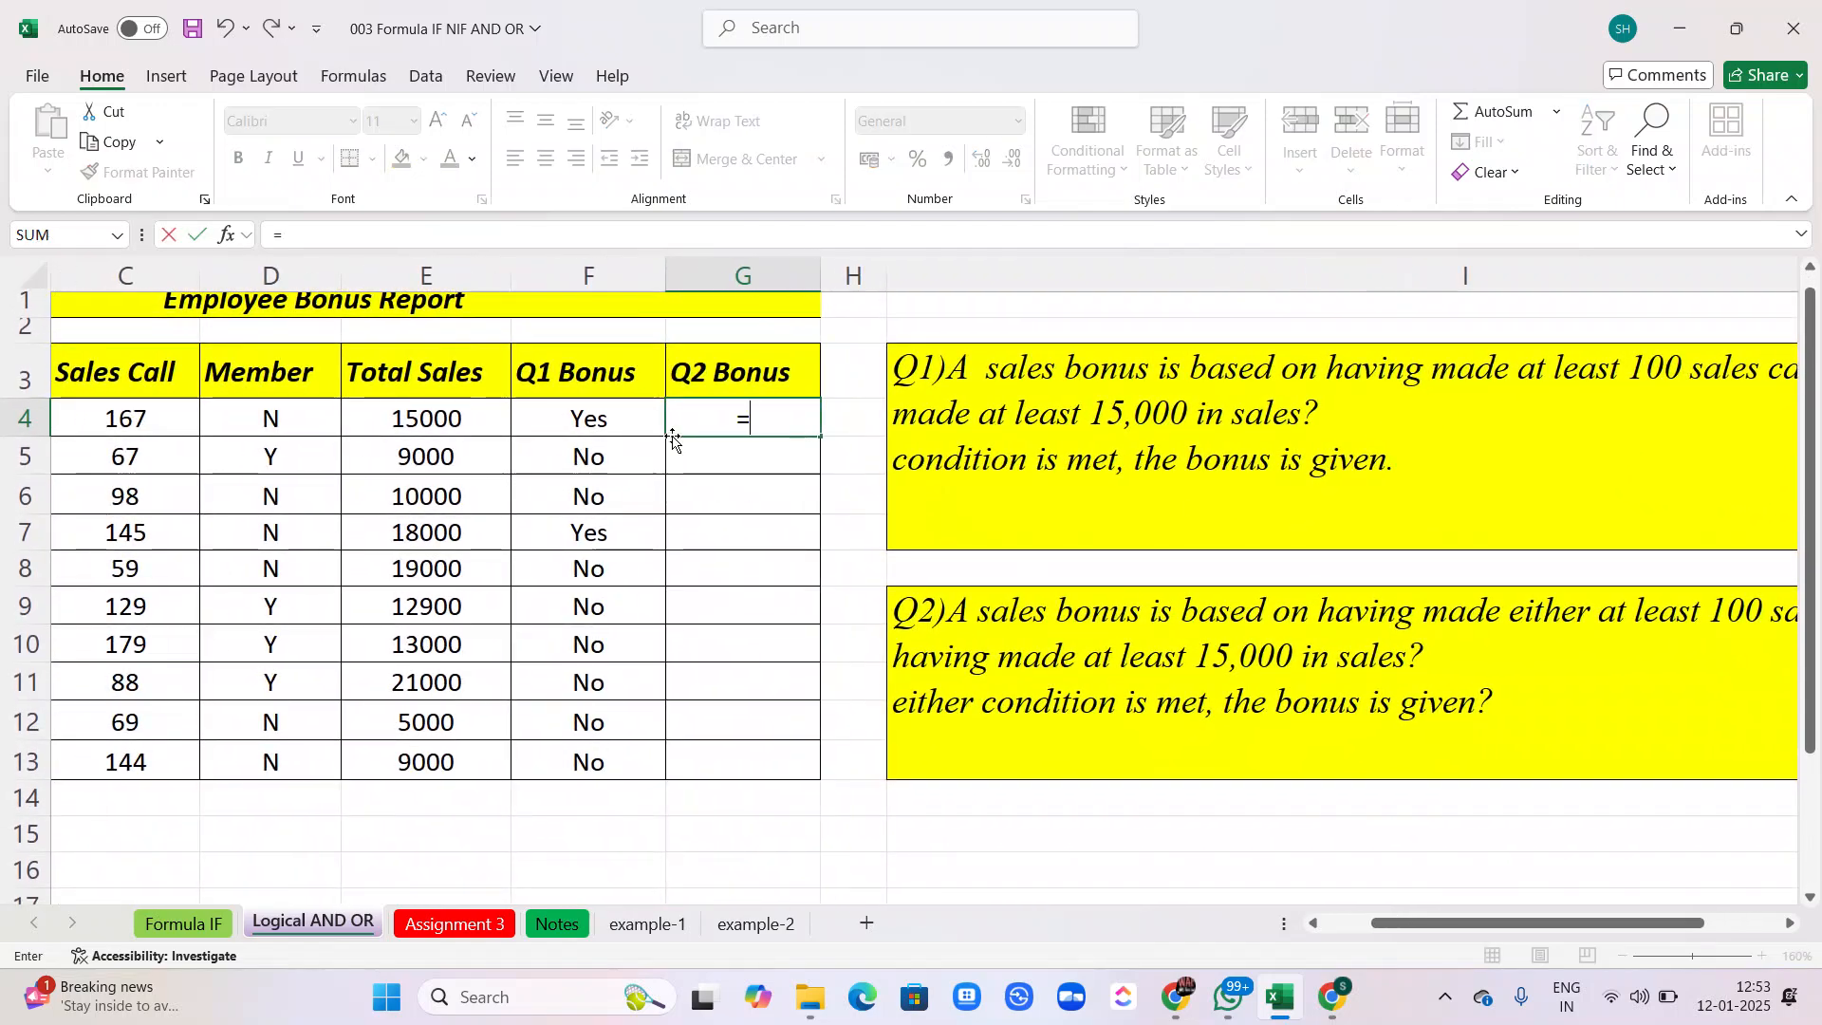
type("or")
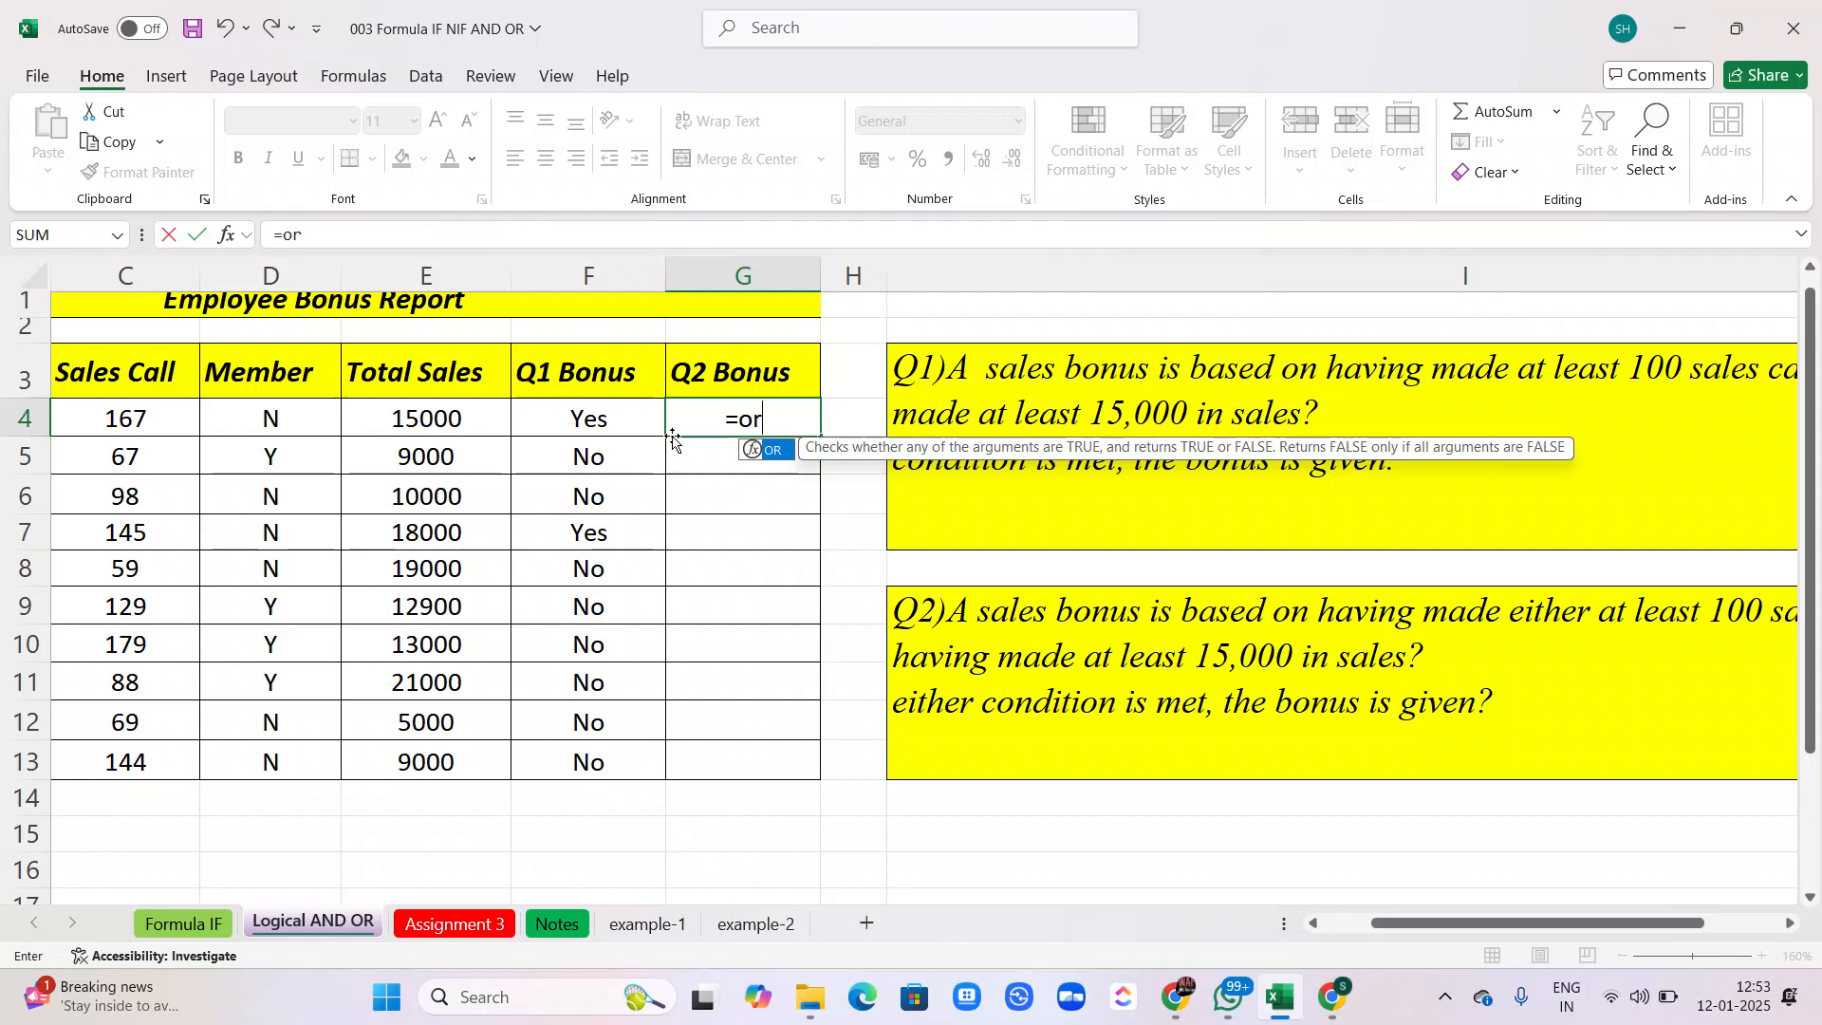
key("Tab")
scroll(366, 456, "left", 3)
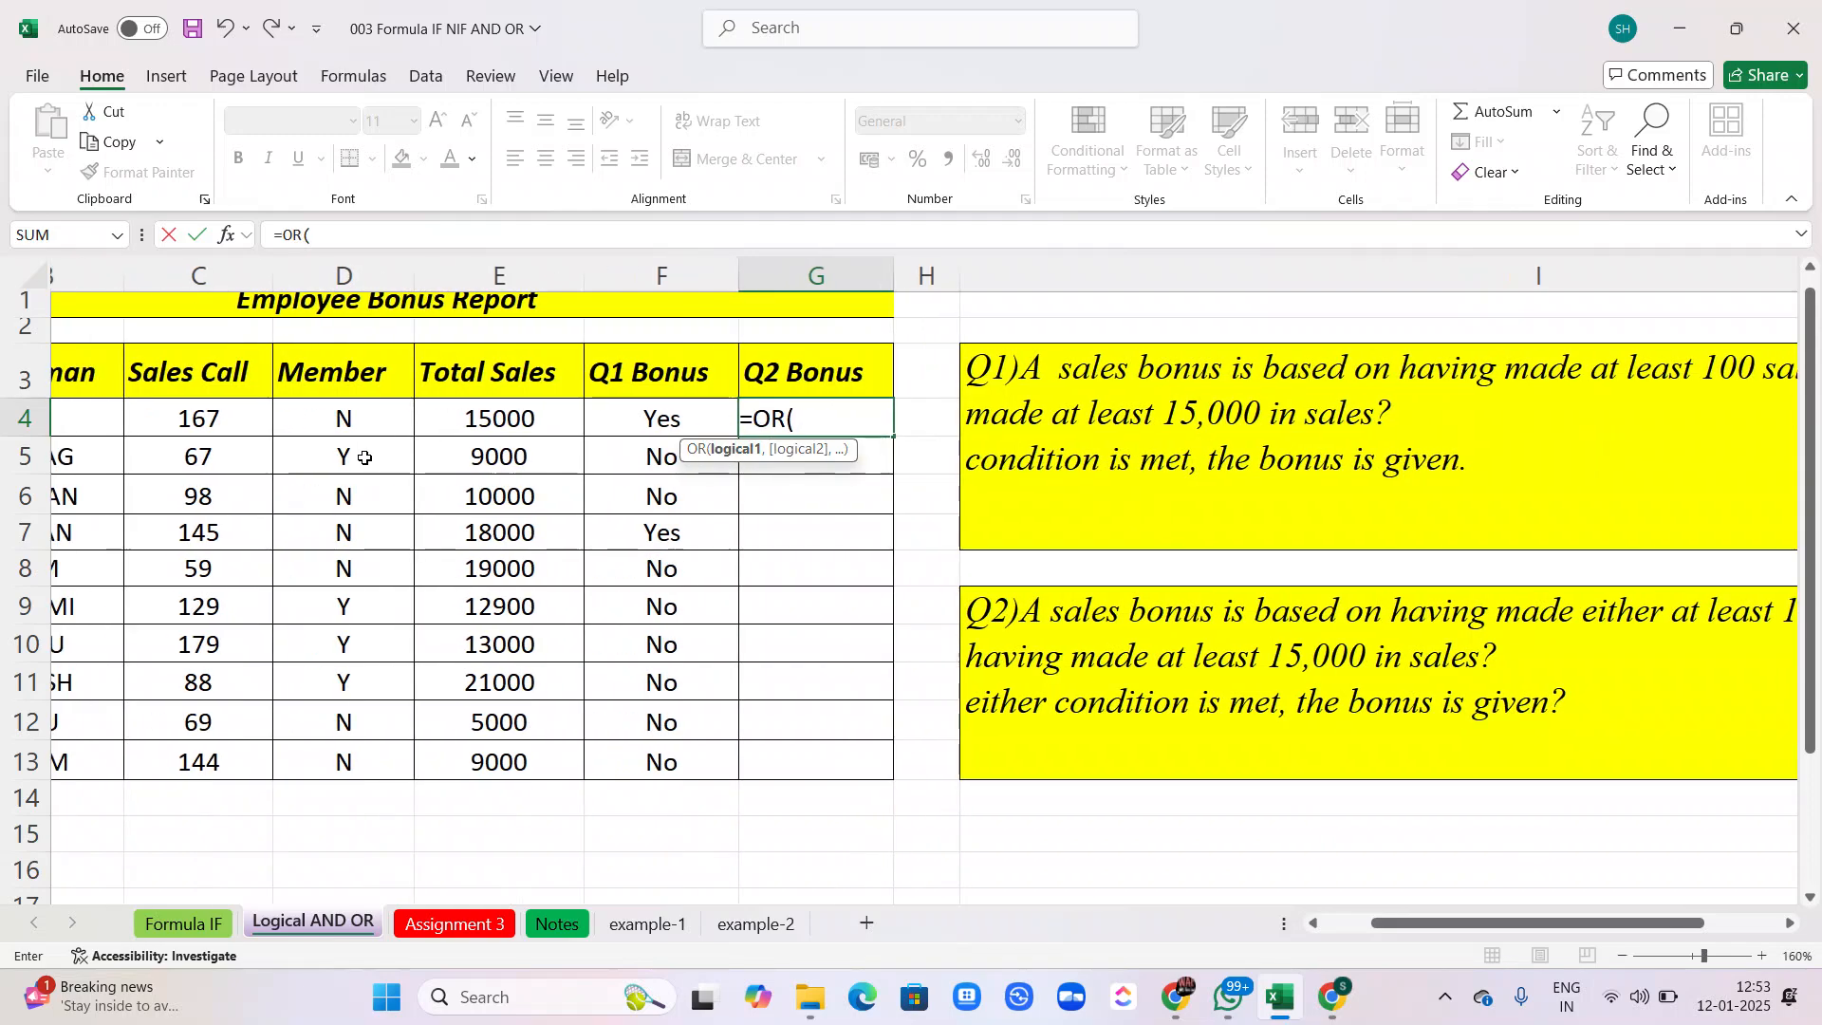
left_click(252, 425)
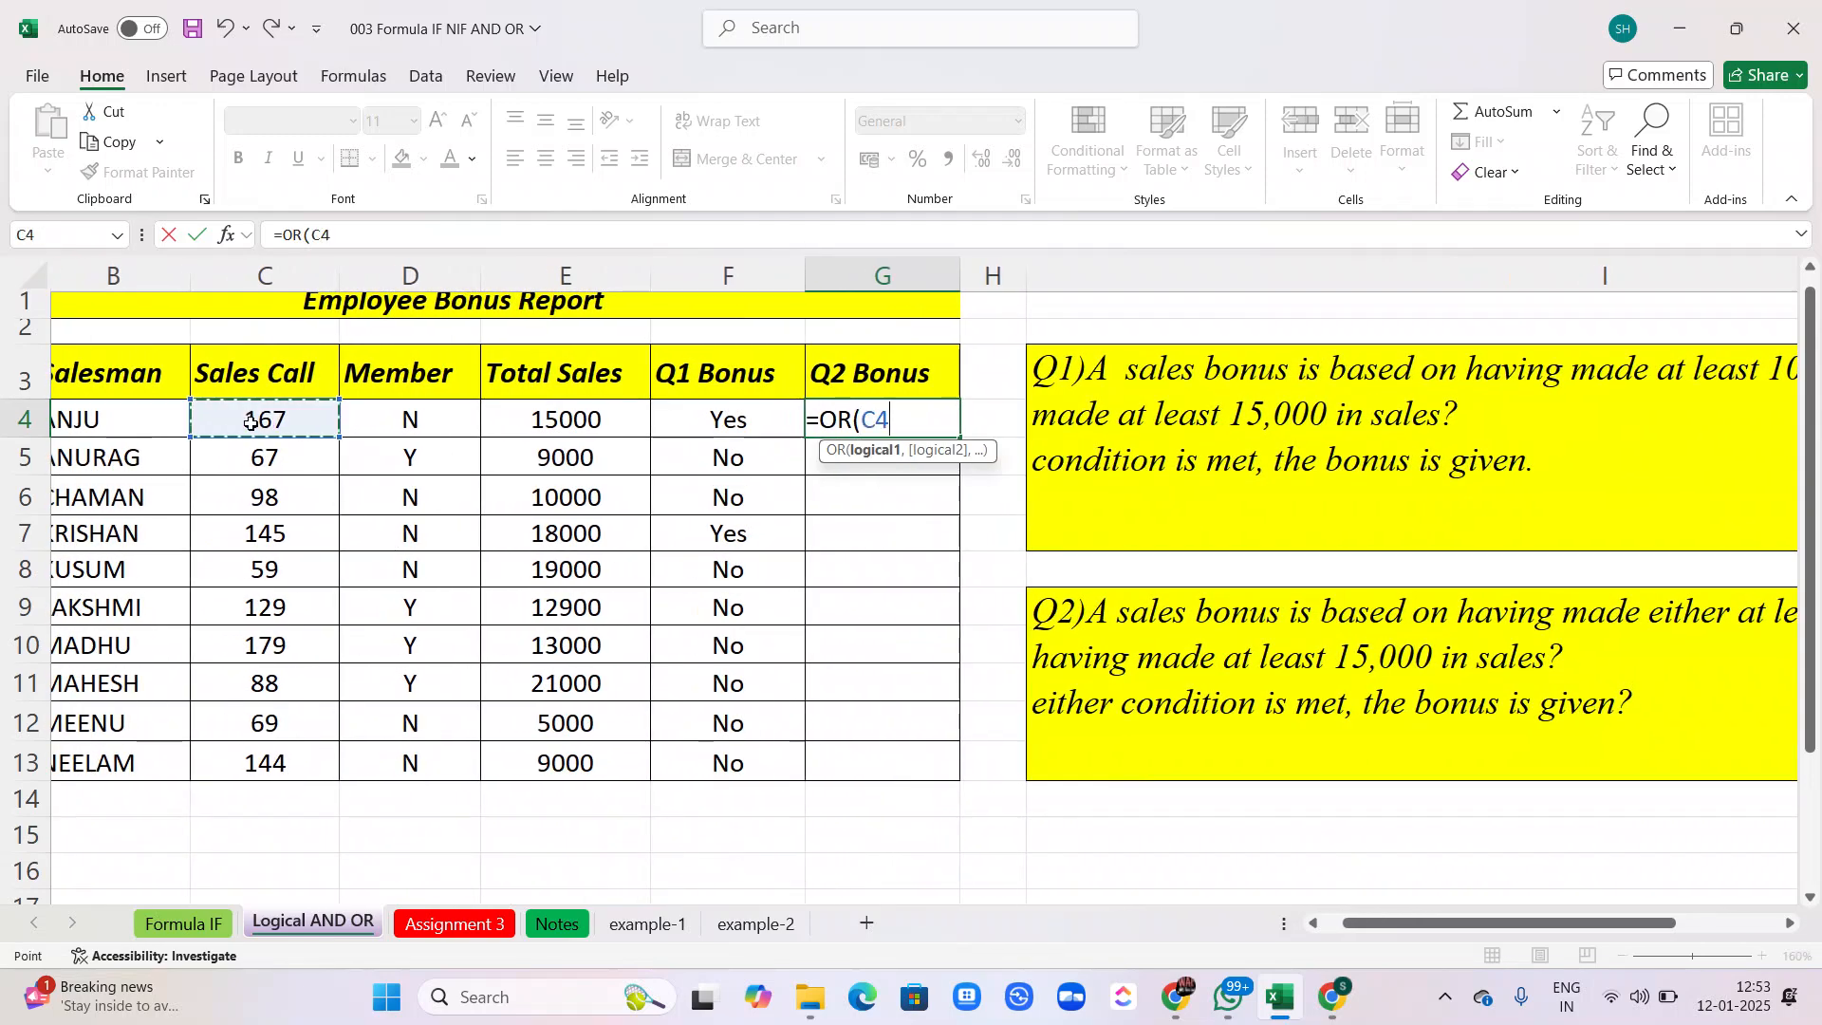
type(">=100,")
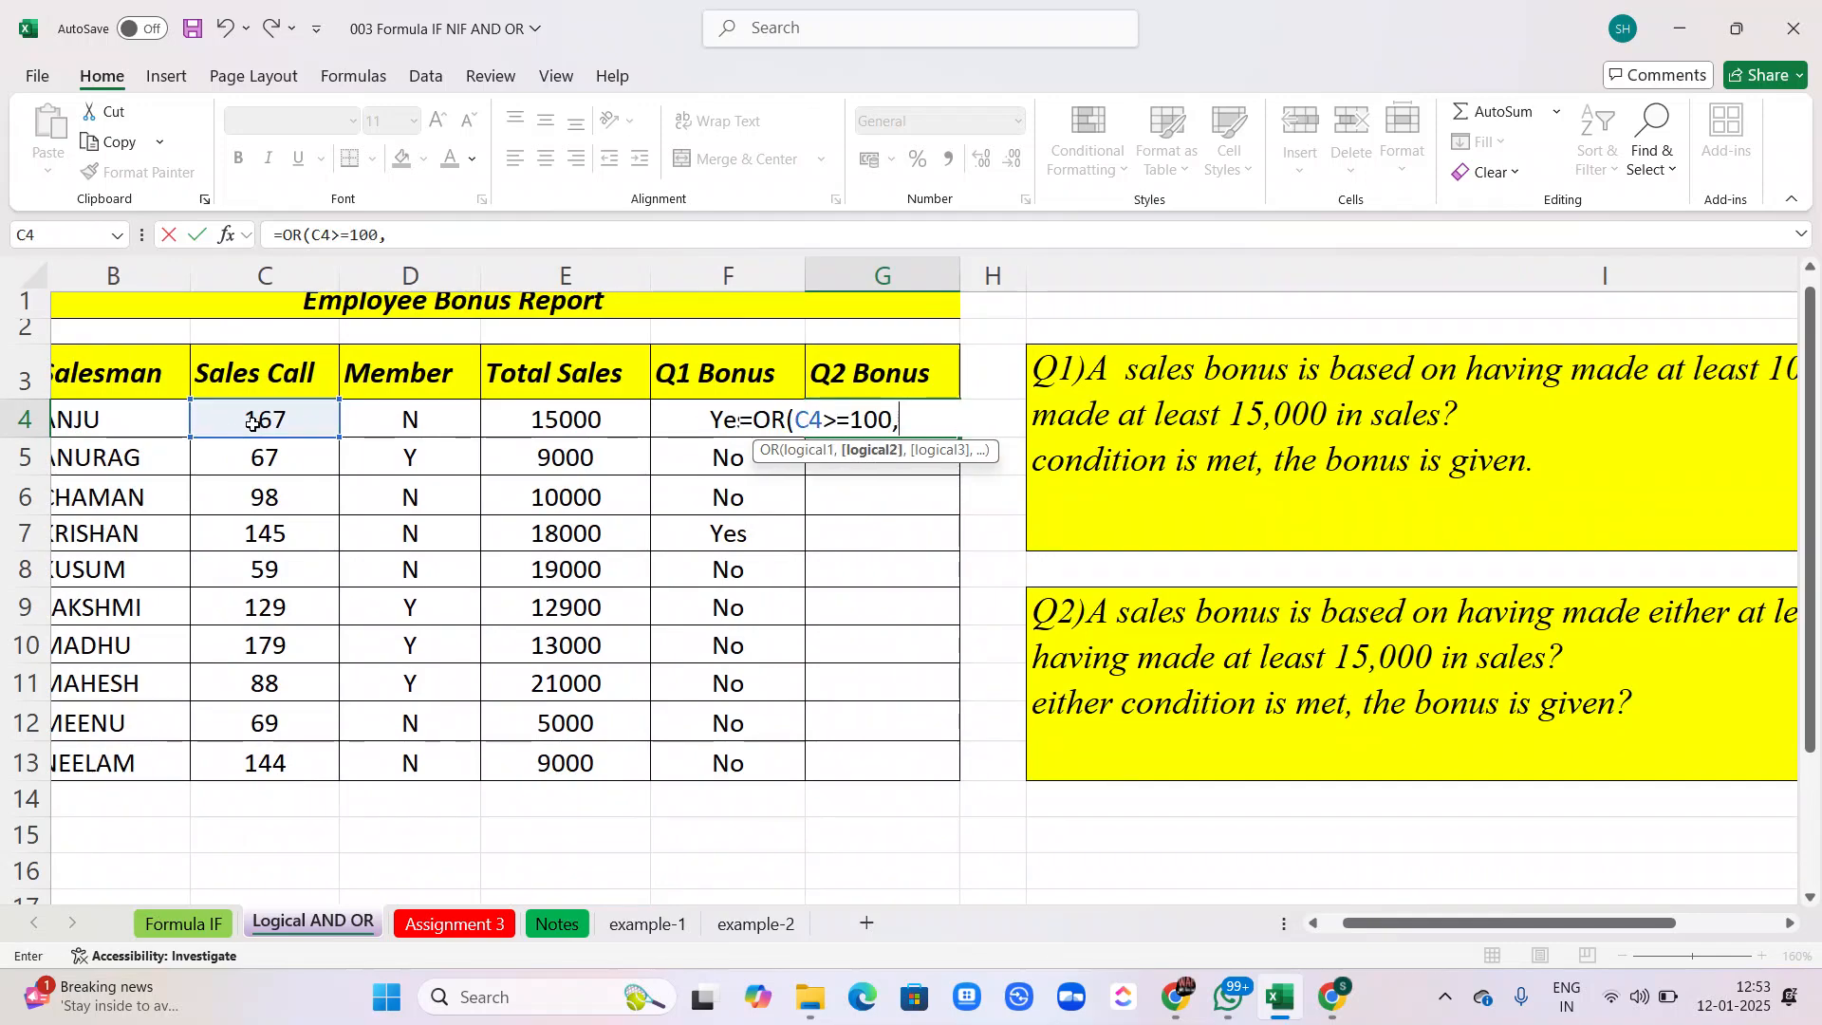
Complete the OR formula in G4 with the second condition E4>=15000.
left_click(517, 417)
type(",")
key("BackSpace")
type(">=150")
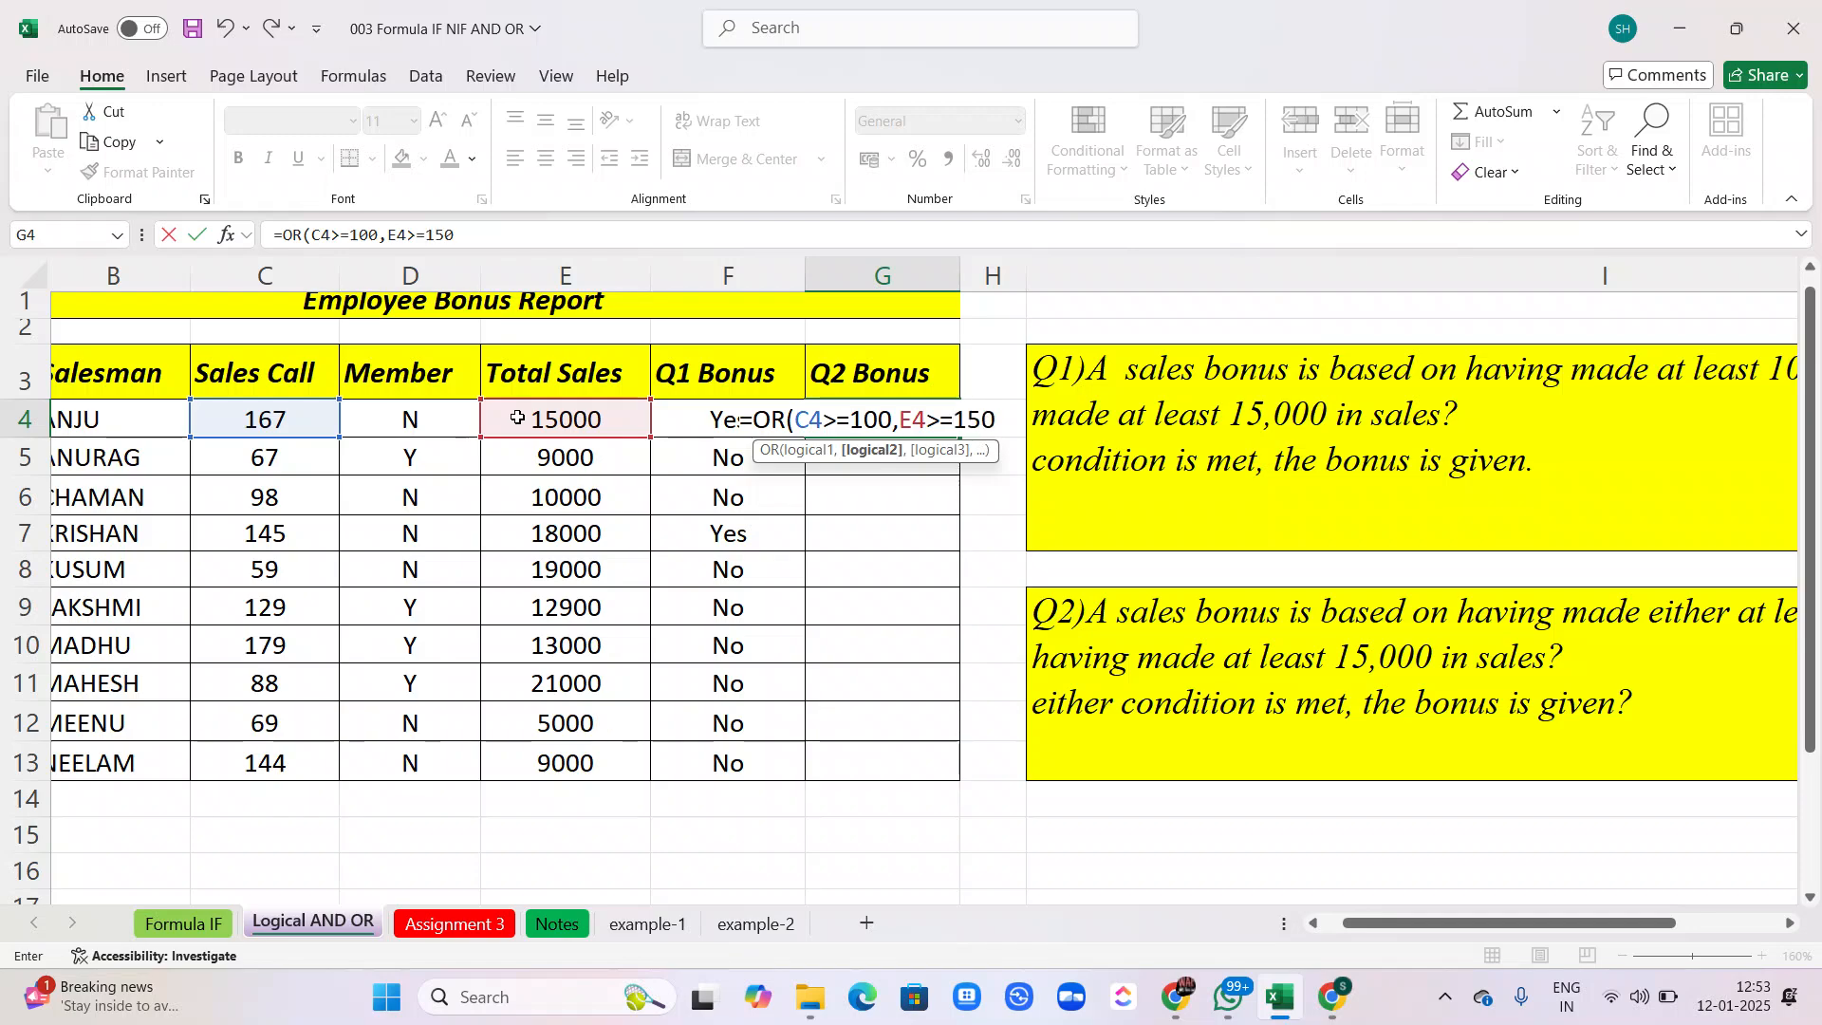
type("00")
key("Return")
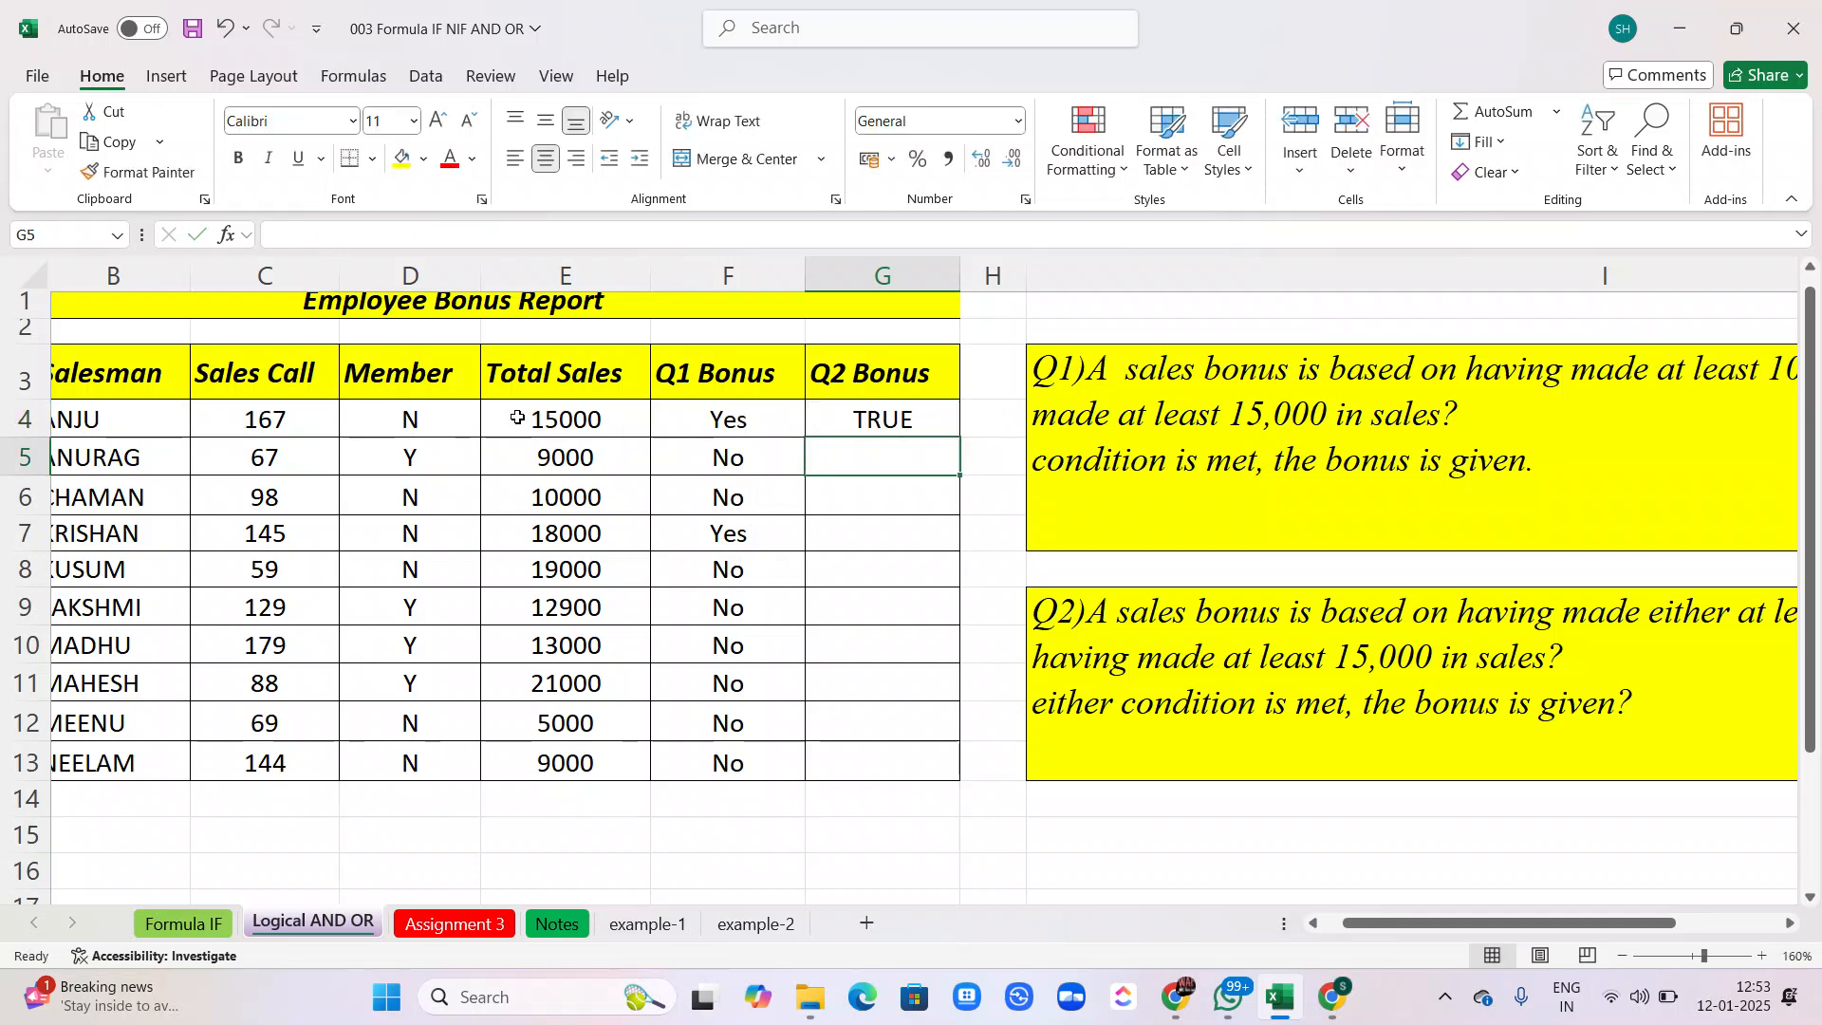
Wrap G4's OR test in an IF that returns "Yes" when true and "No" when false.
left_click(868, 423)
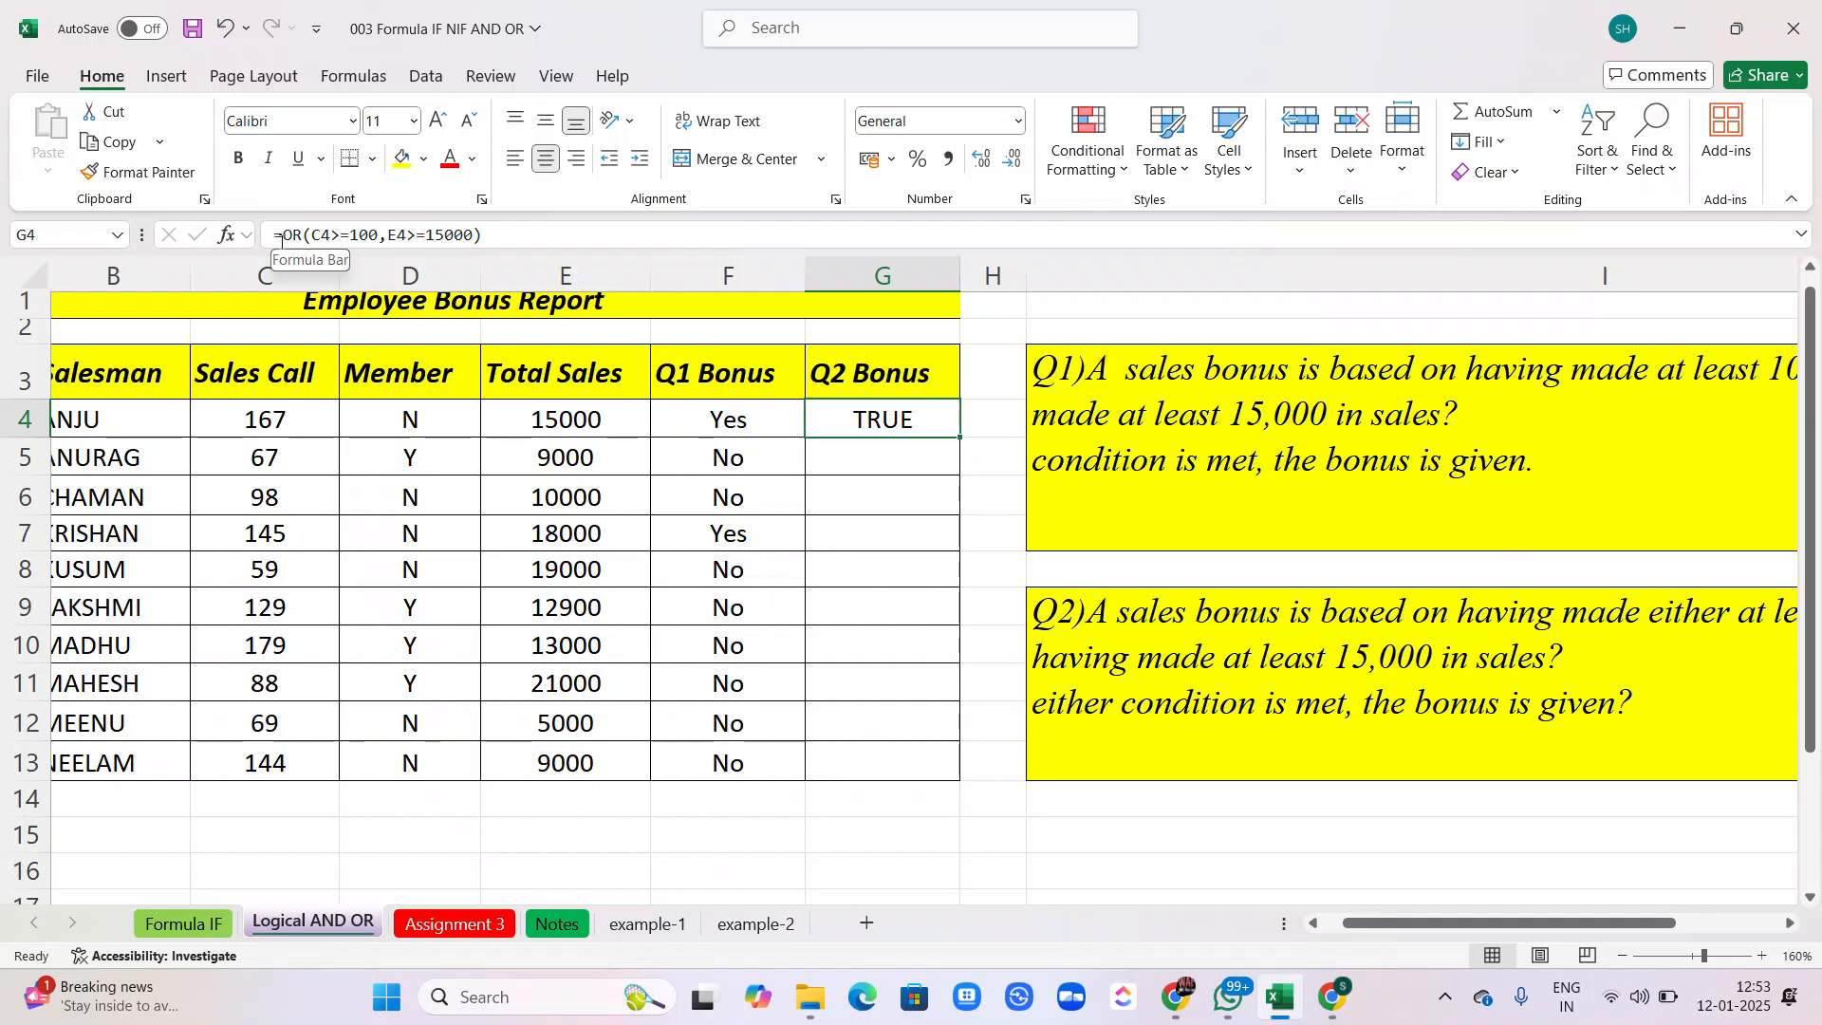
left_click(282, 235)
type("if")
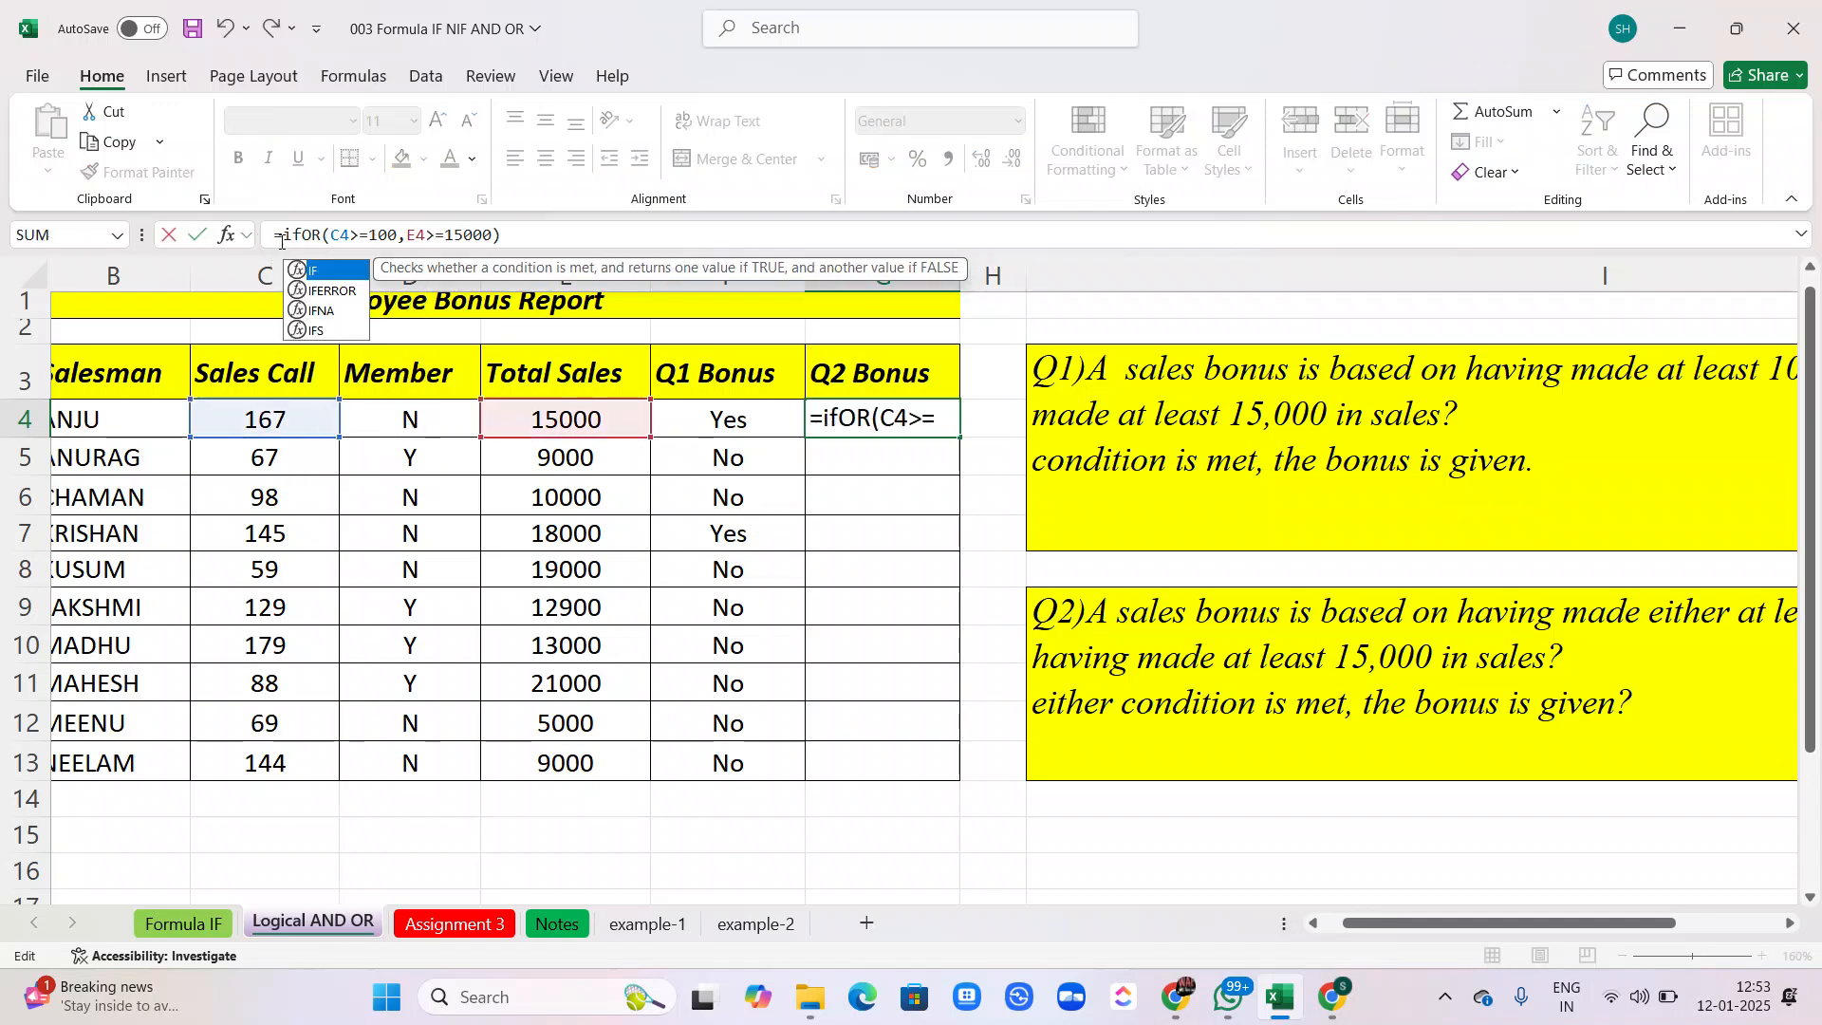
key("Tab")
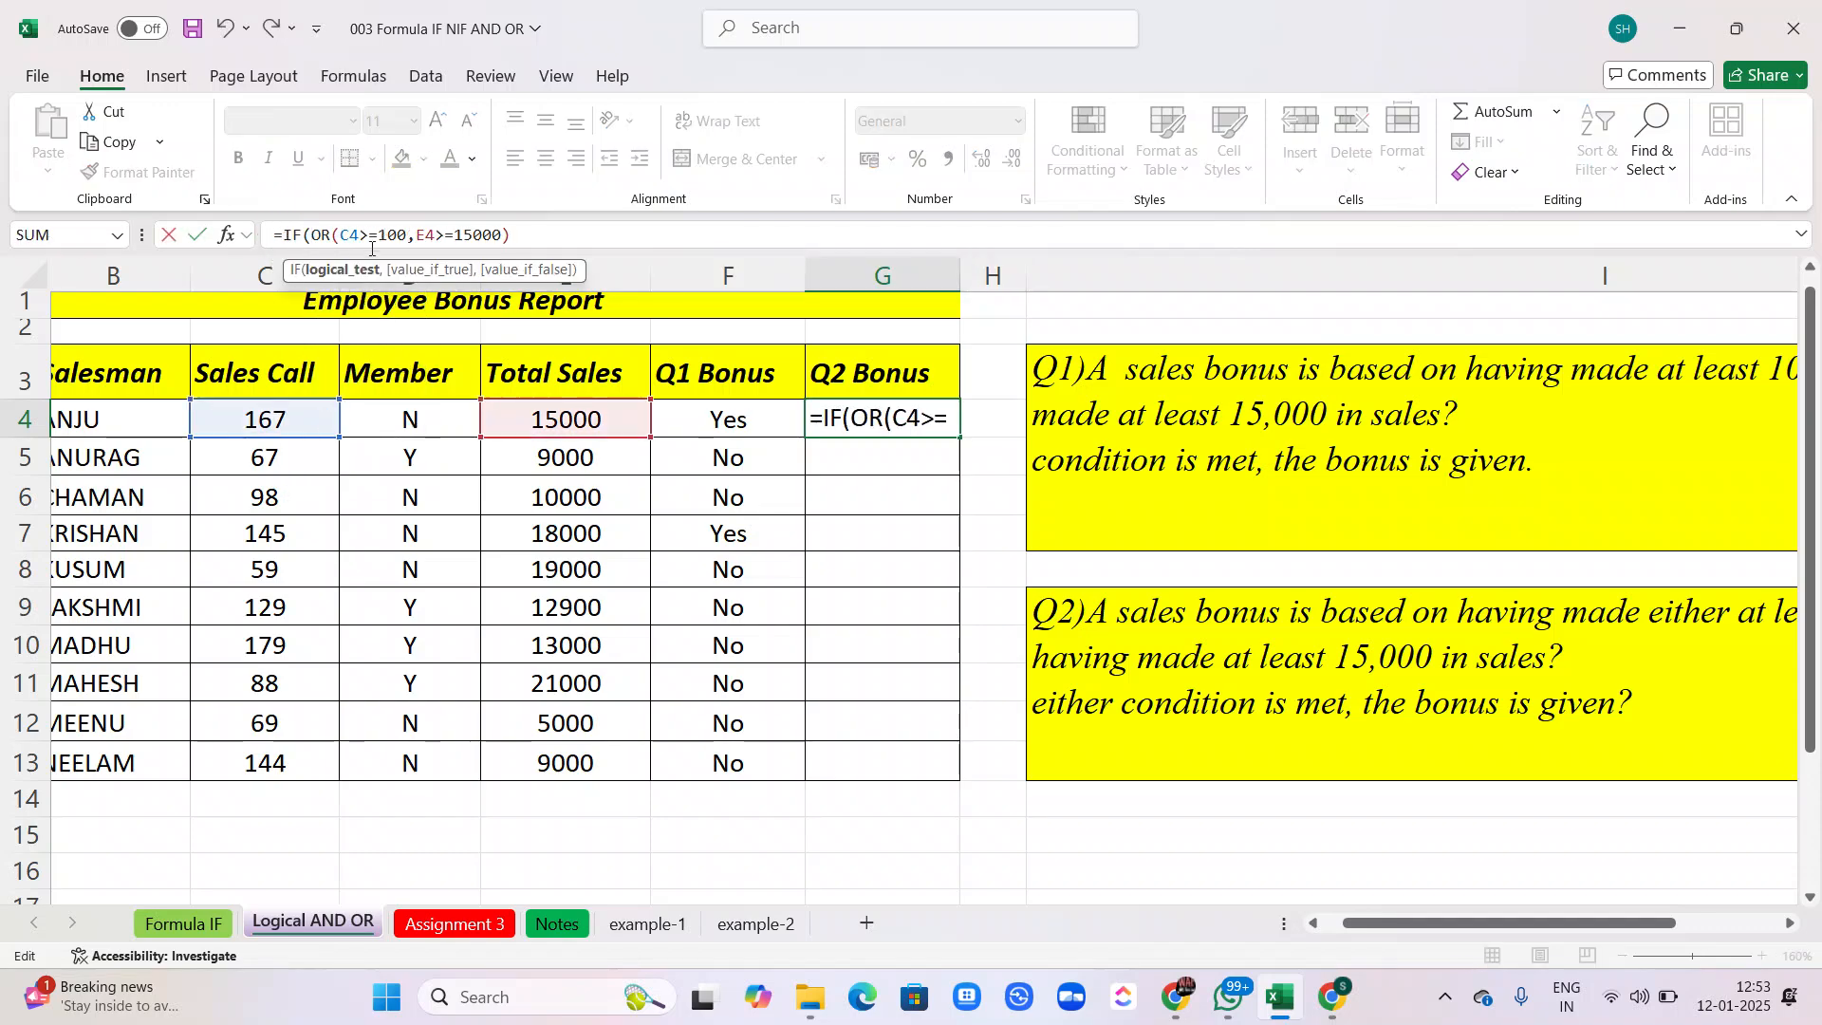
left_click(519, 237)
type(",")
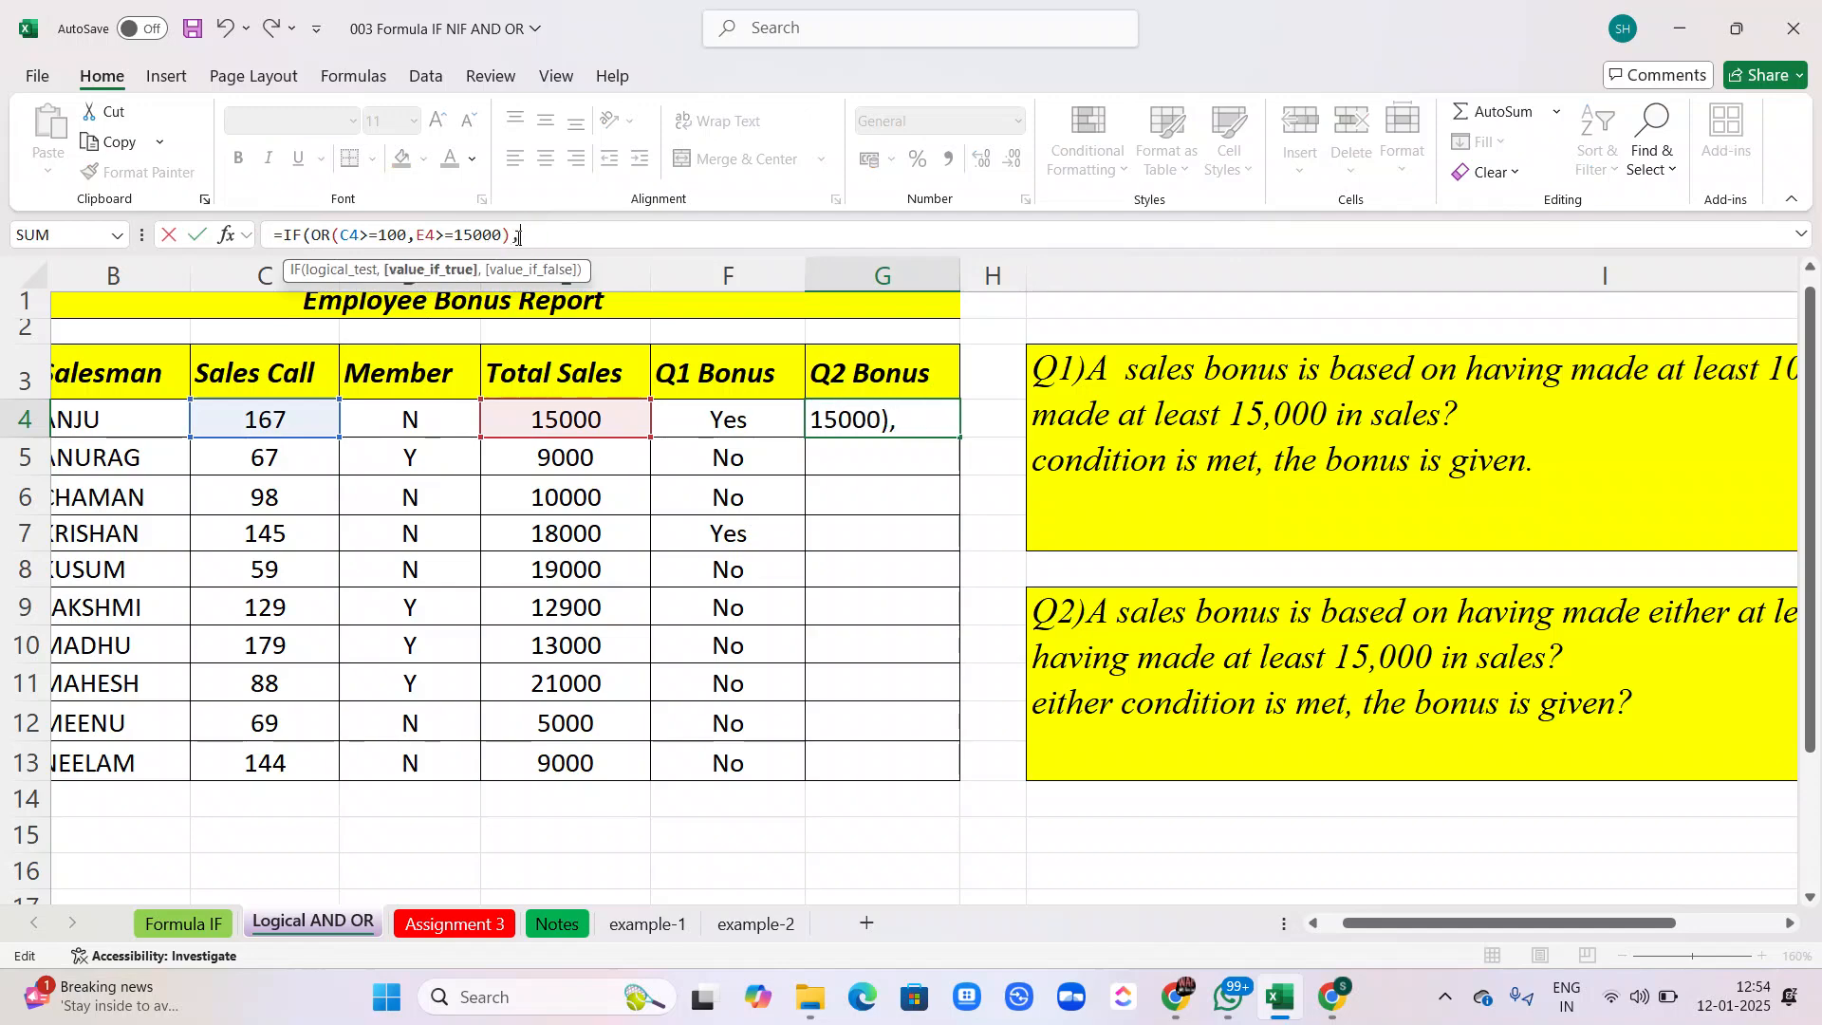
type("\"Yes\",N")
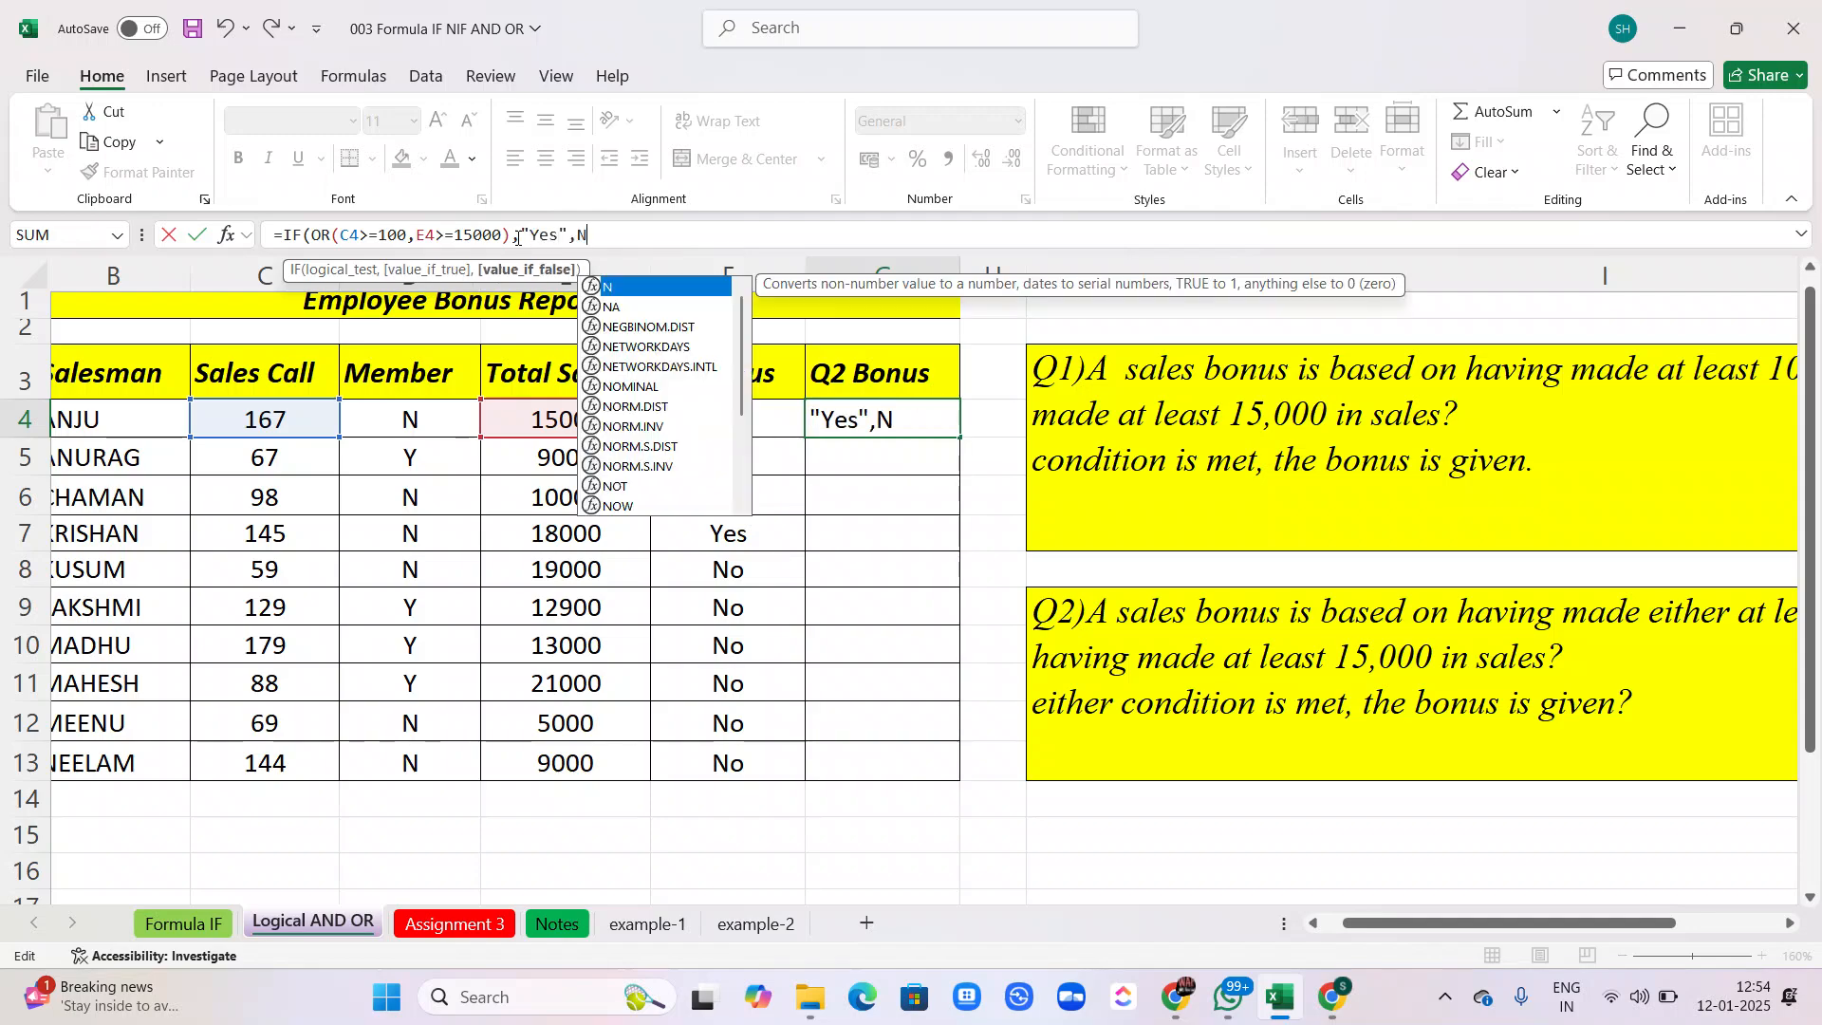
key("BackSpace")
type("\"No")
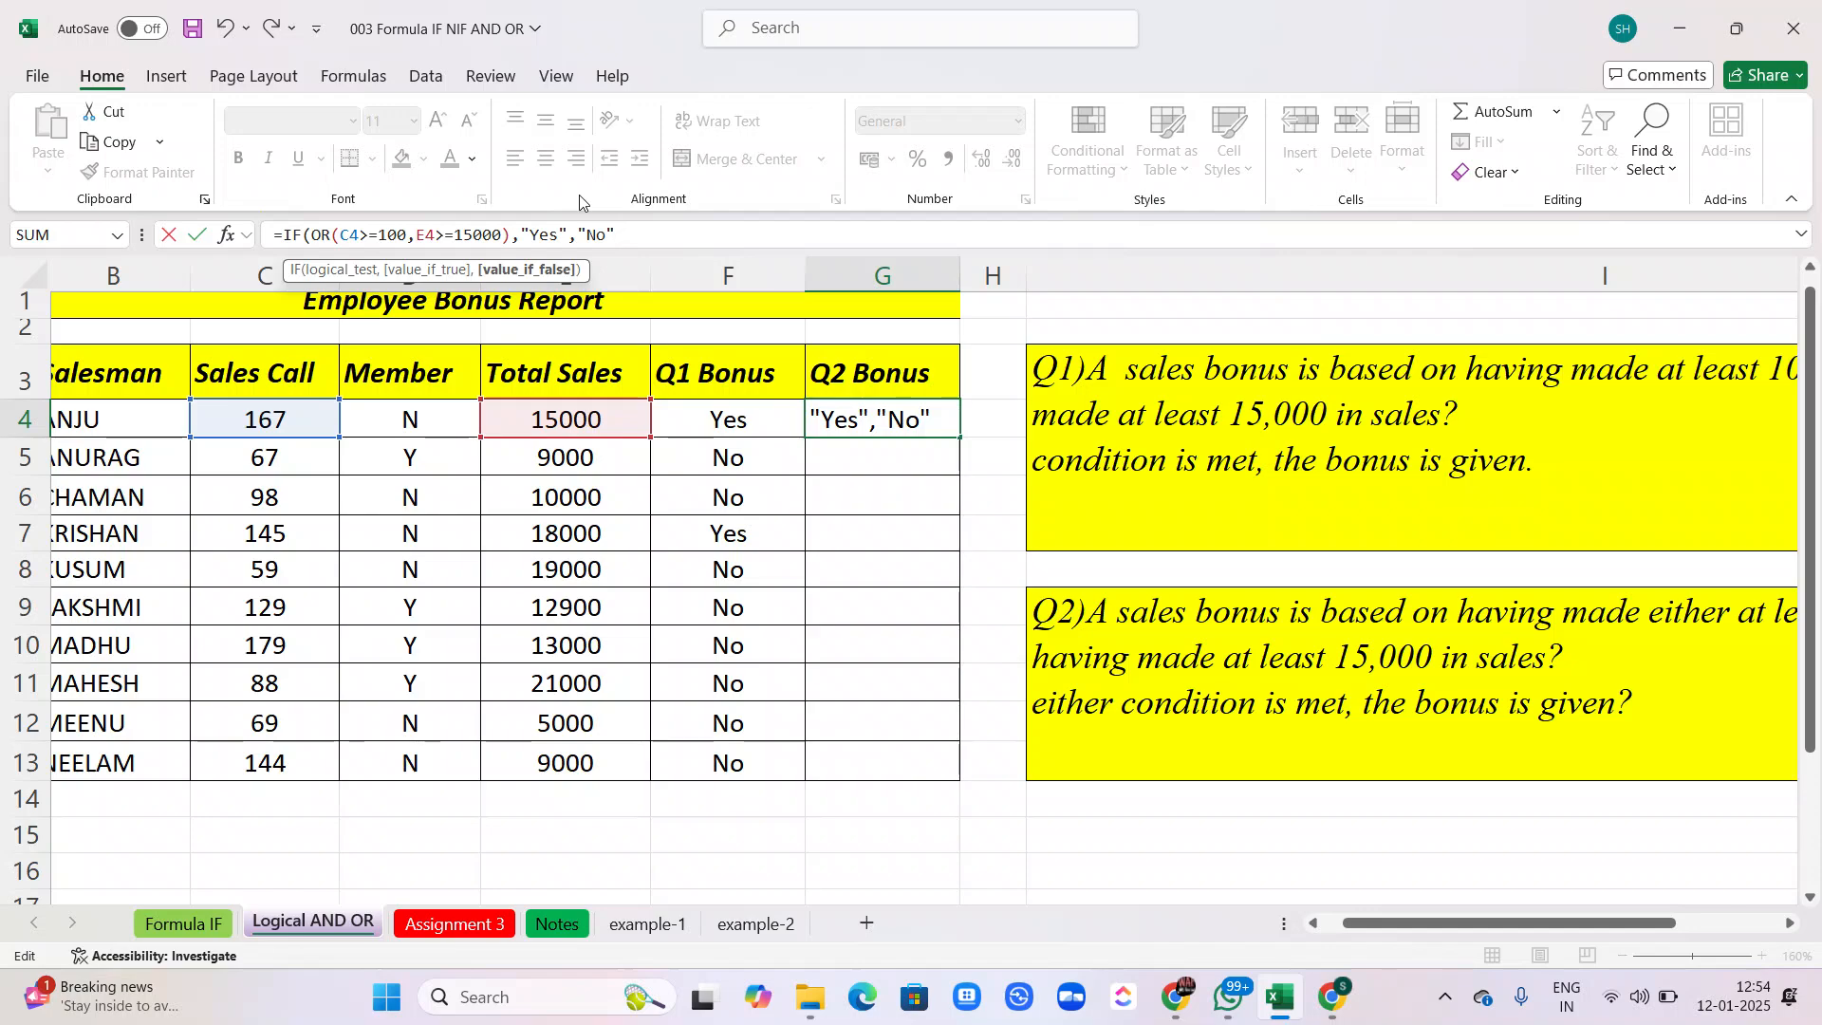
key("Return")
key("Return")
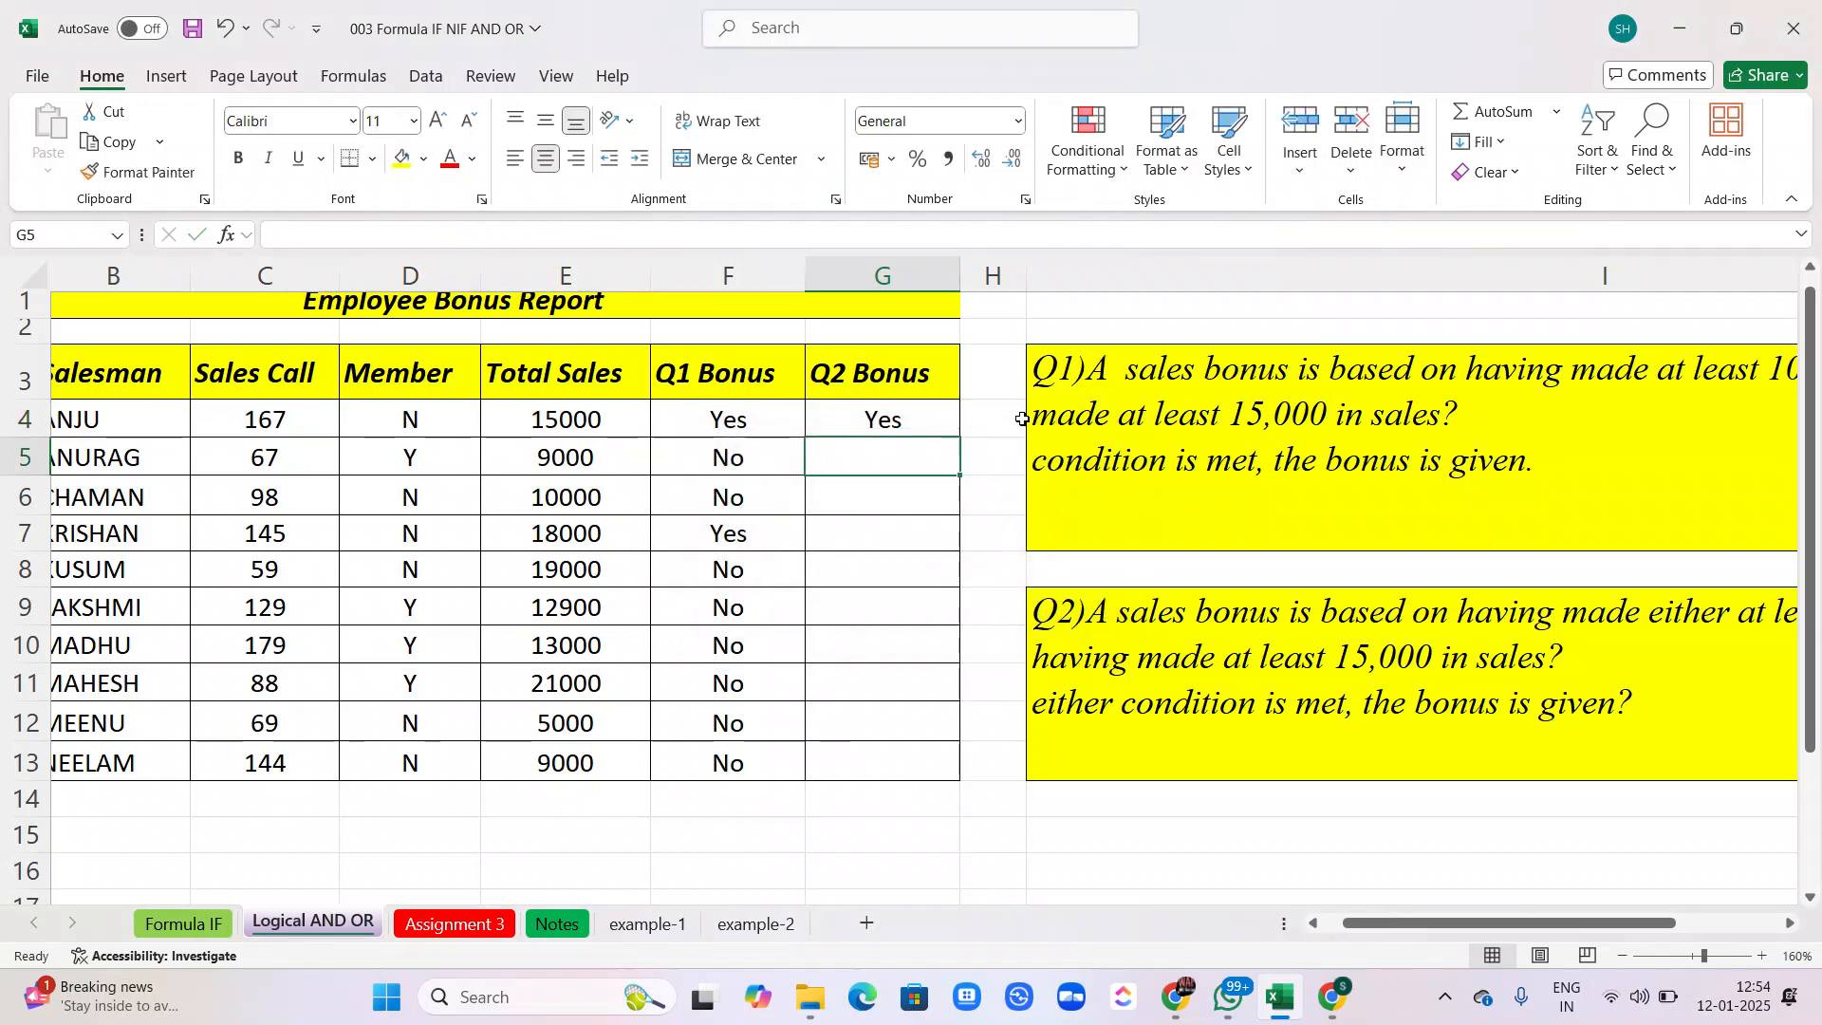
Fill the Q2 Bonus formula from G4 down through G13.
left_click(859, 419)
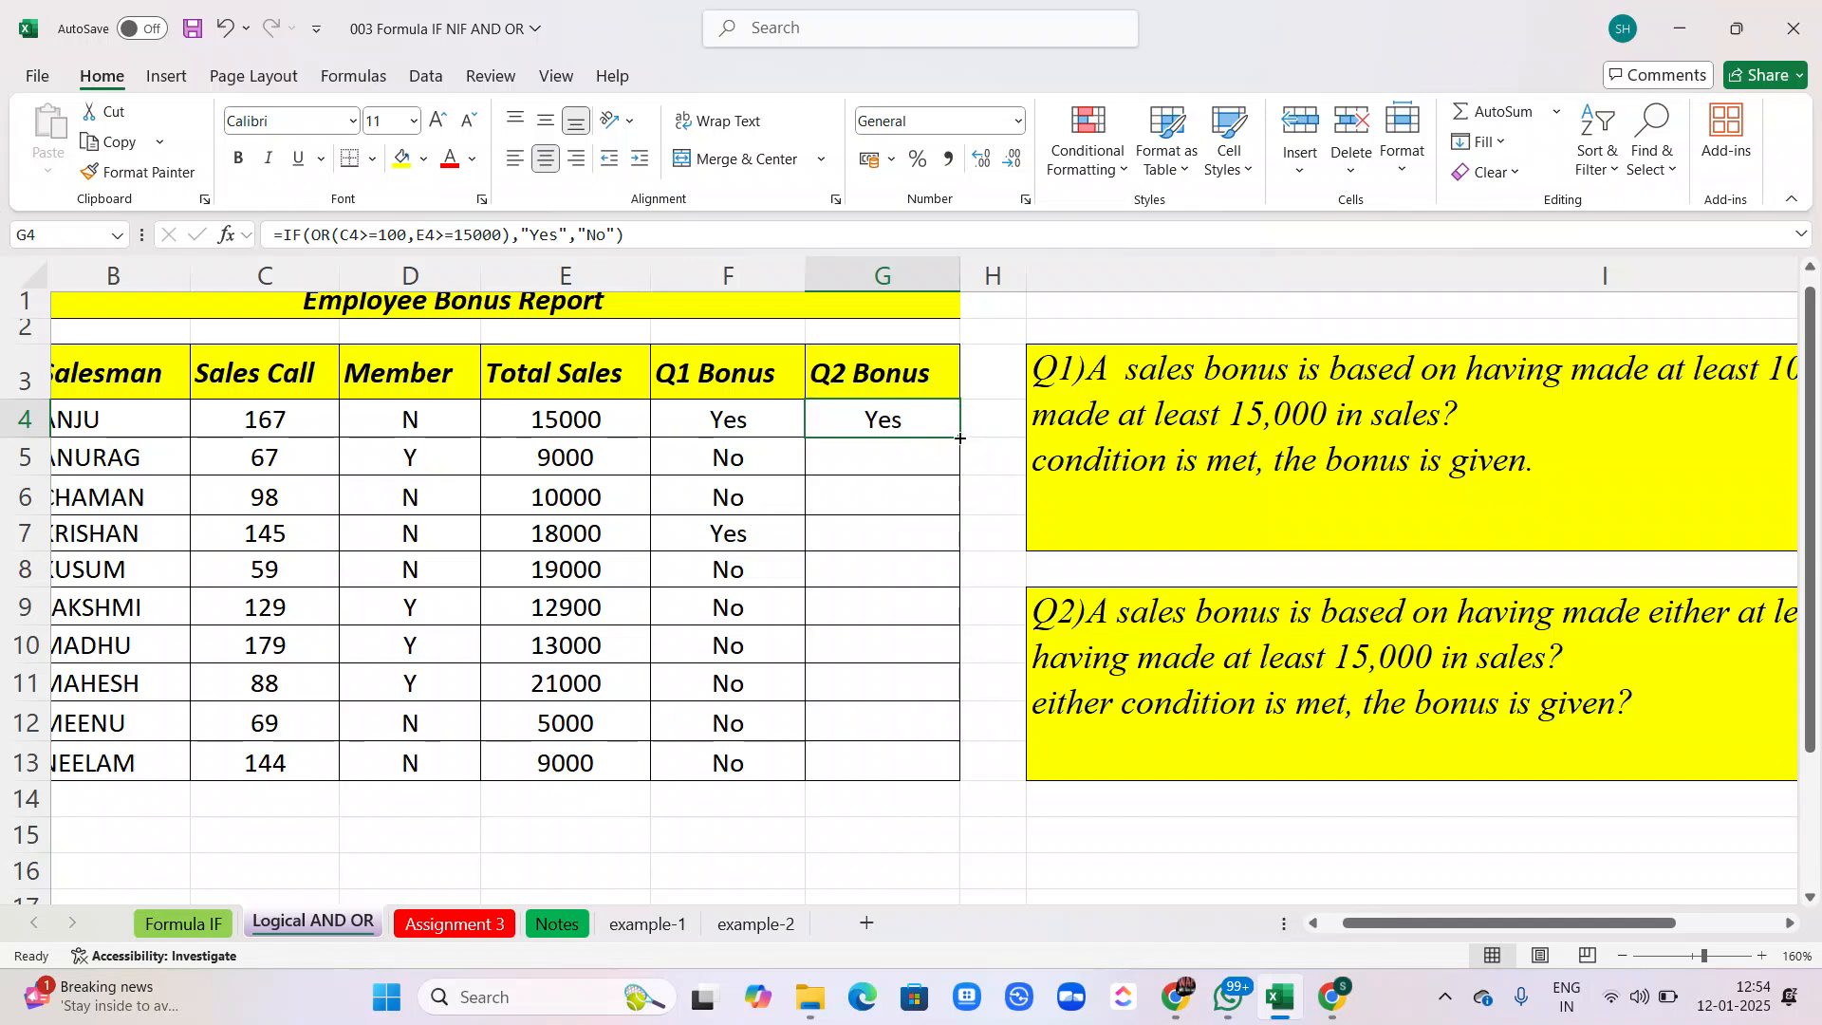
double_click(961, 439)
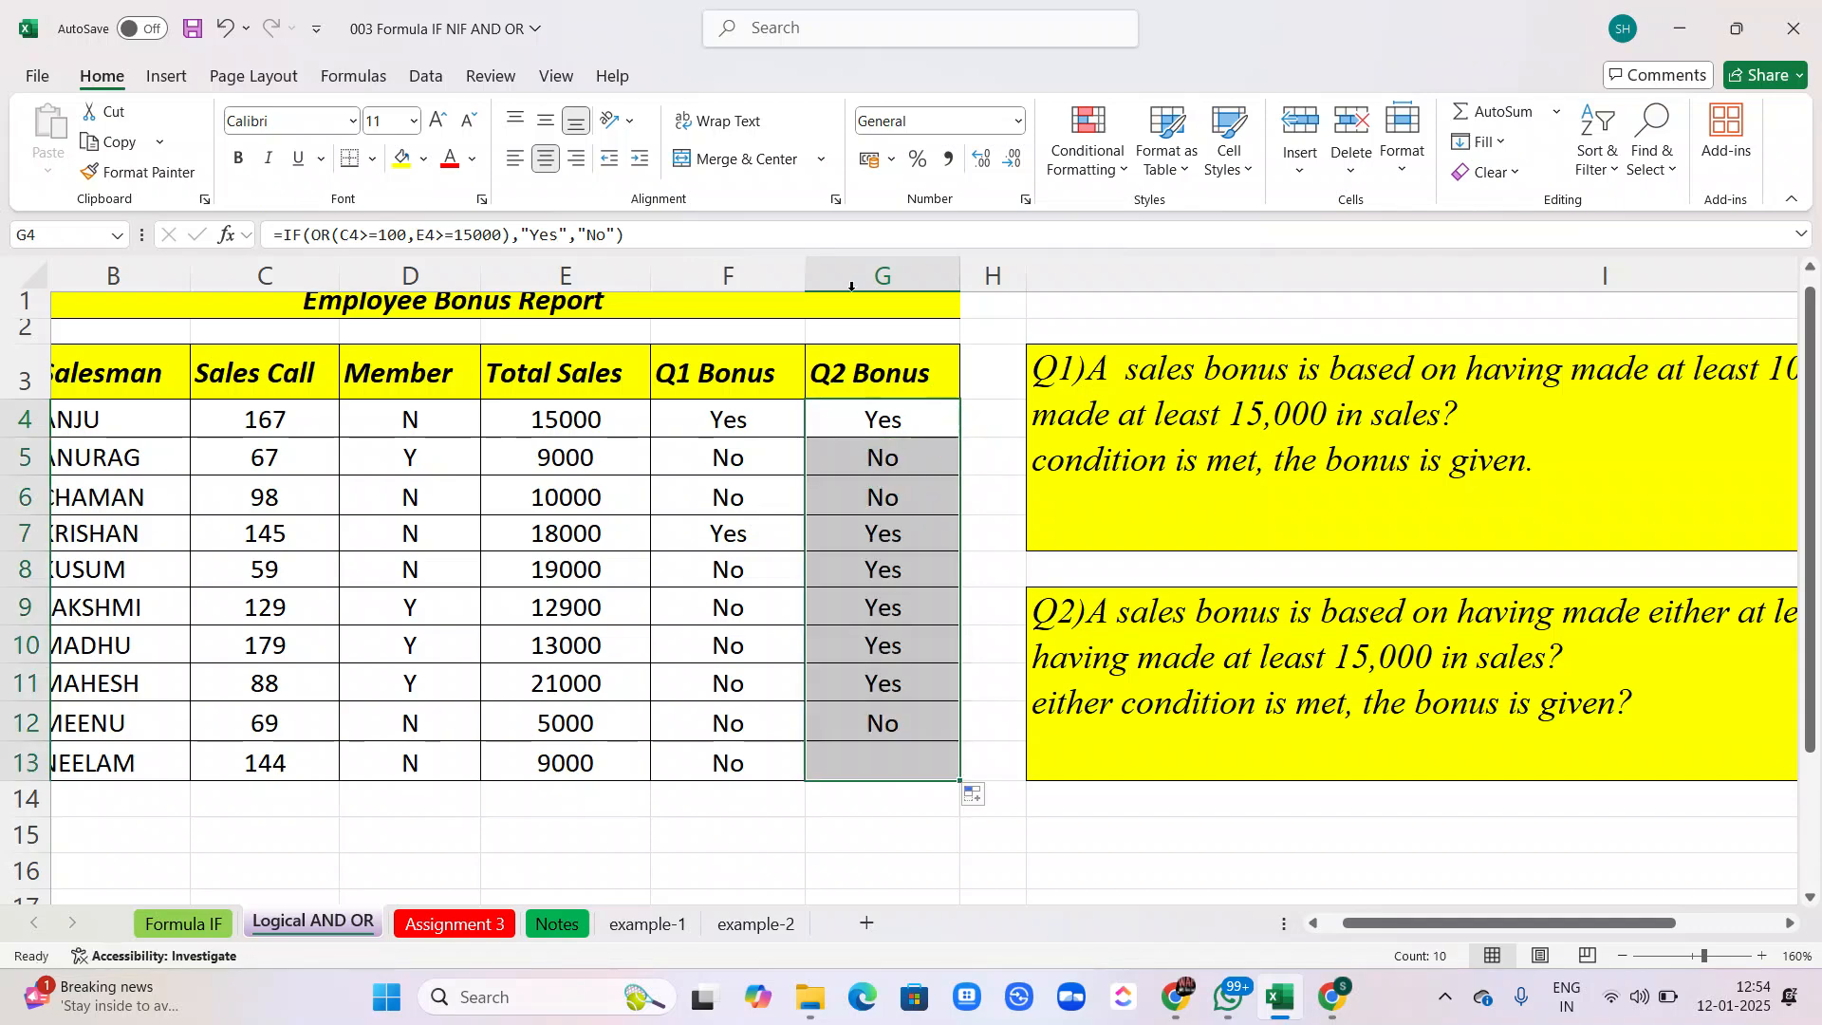
left_click(800, 36)
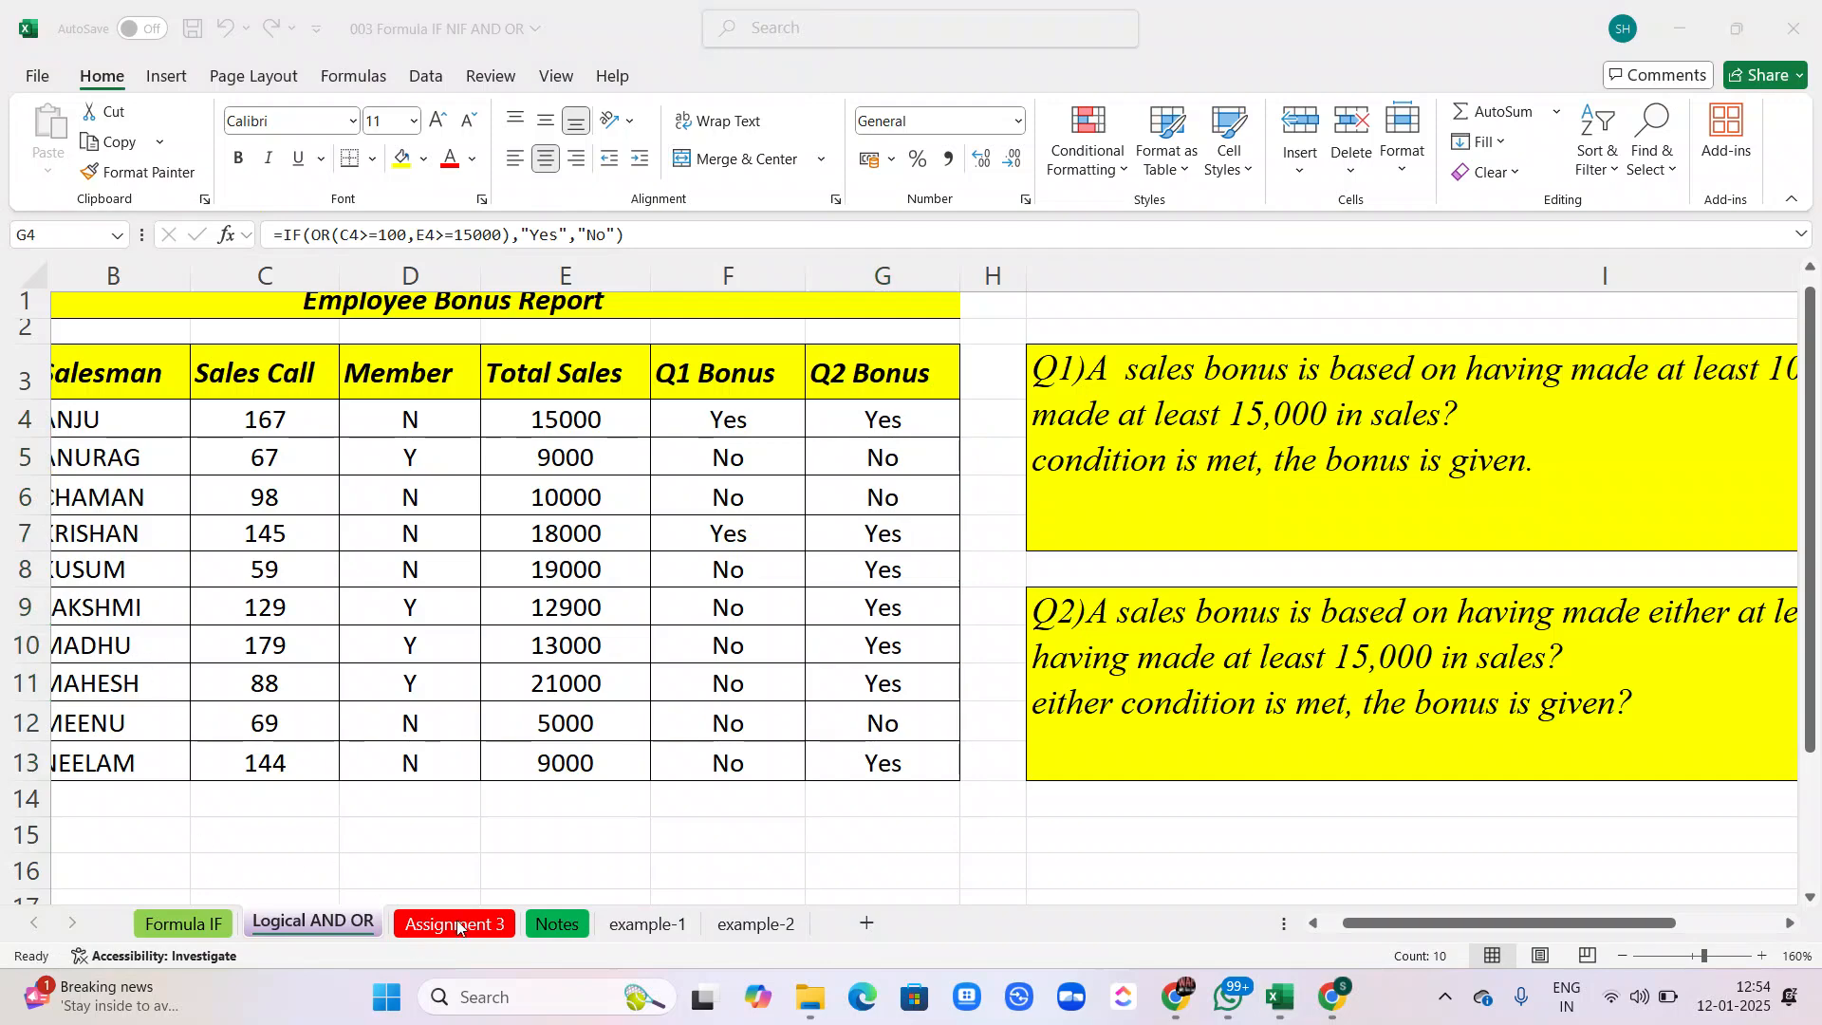
Review the comparison operators on the Notes sheet and the task conditions and data table on the Assignment 3 sheet.
left_click(536, 925)
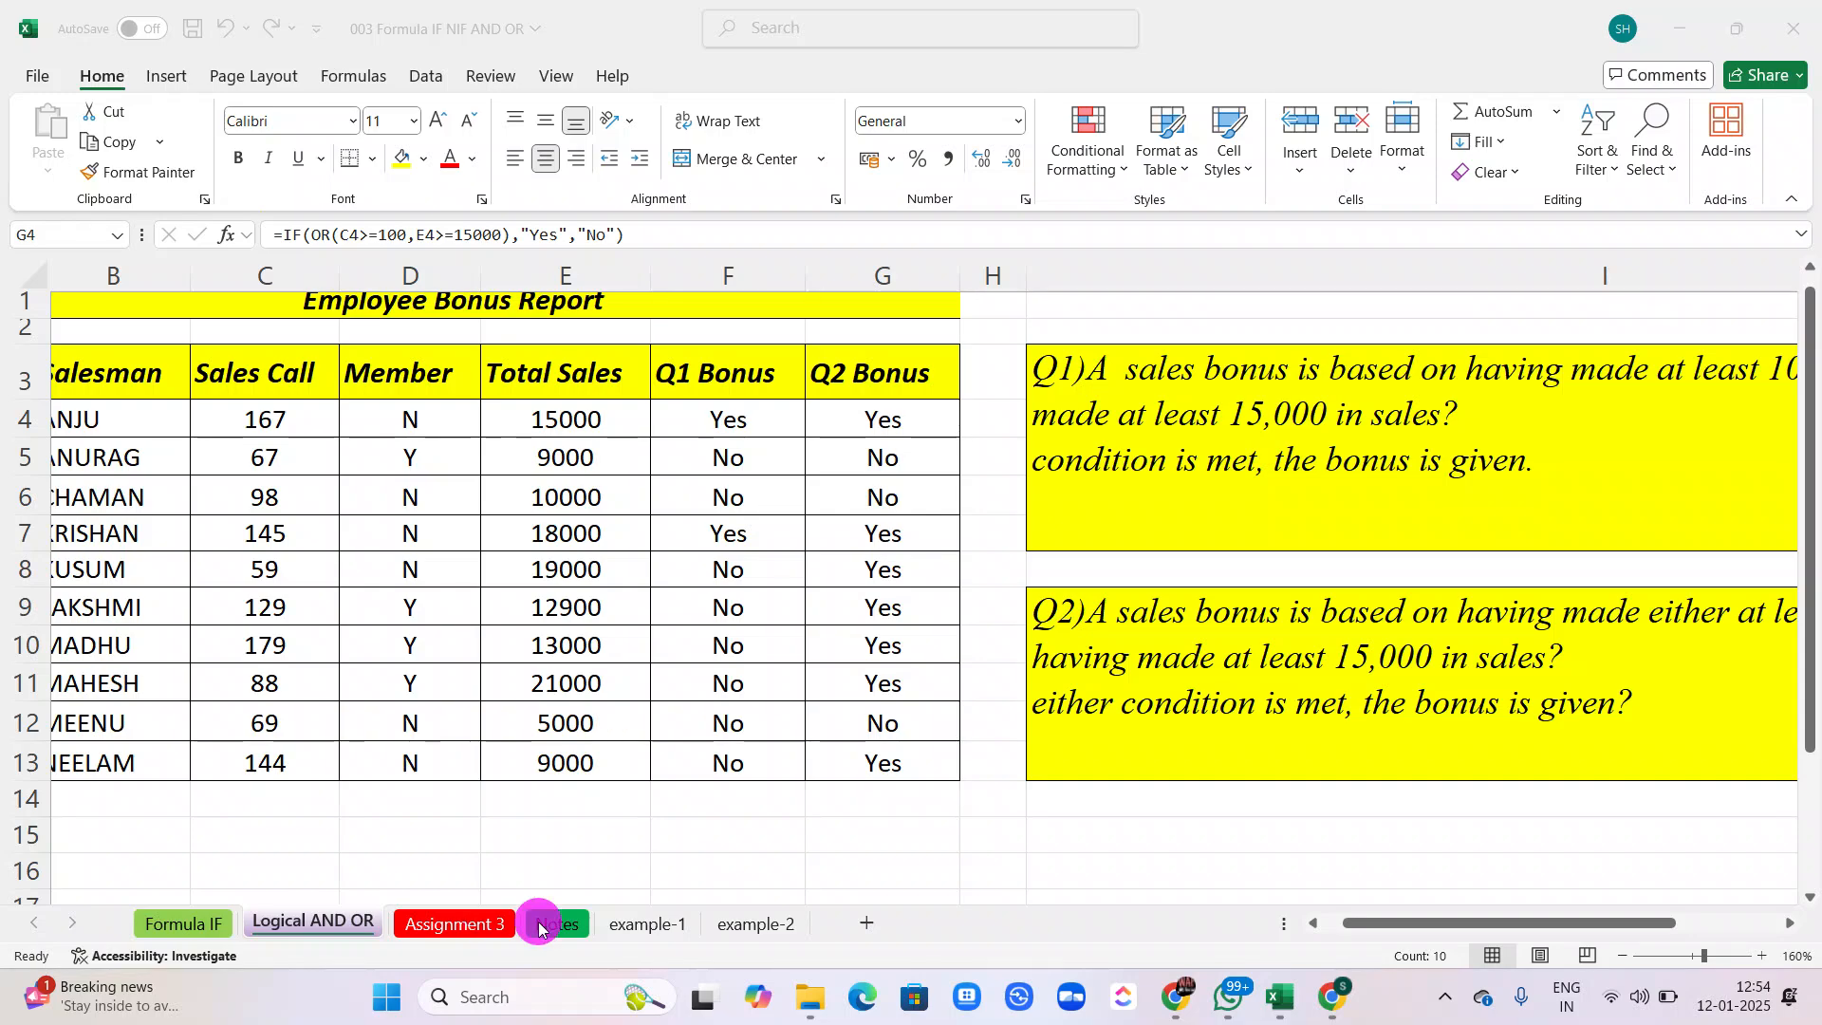
left_click(538, 926)
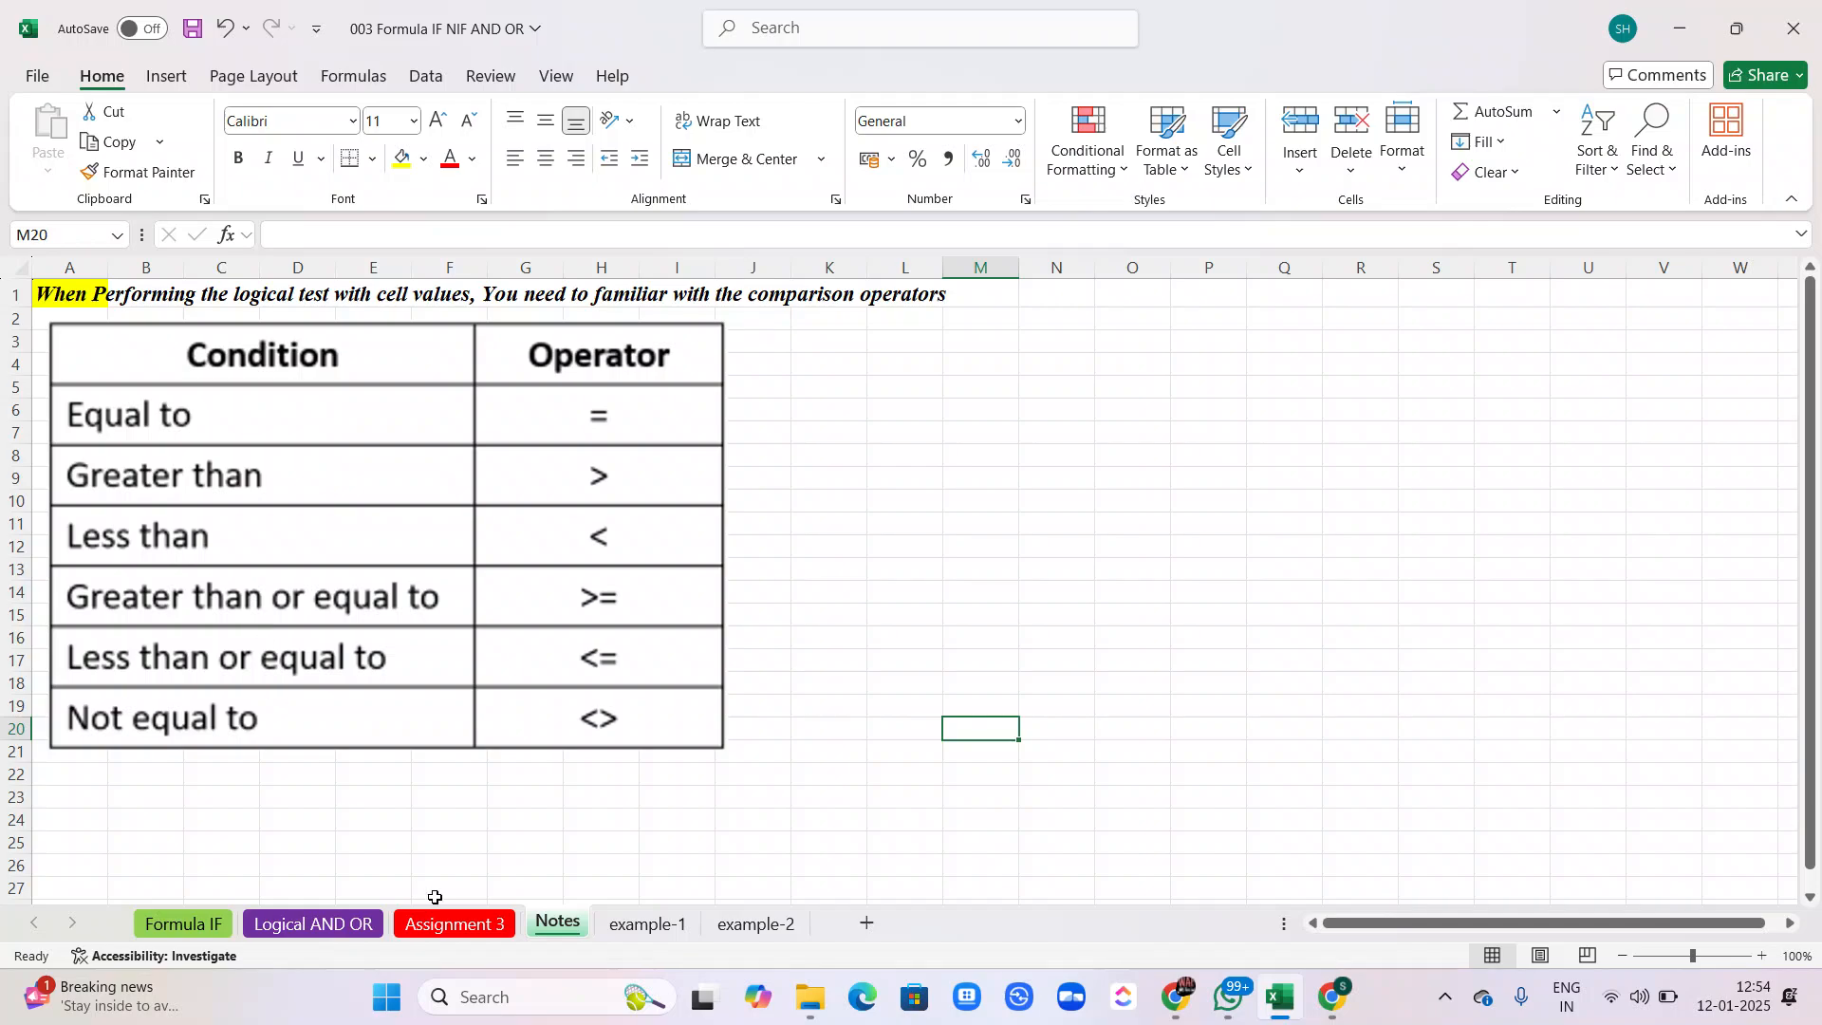
left_click(453, 926)
scroll(657, 712, "down", 2)
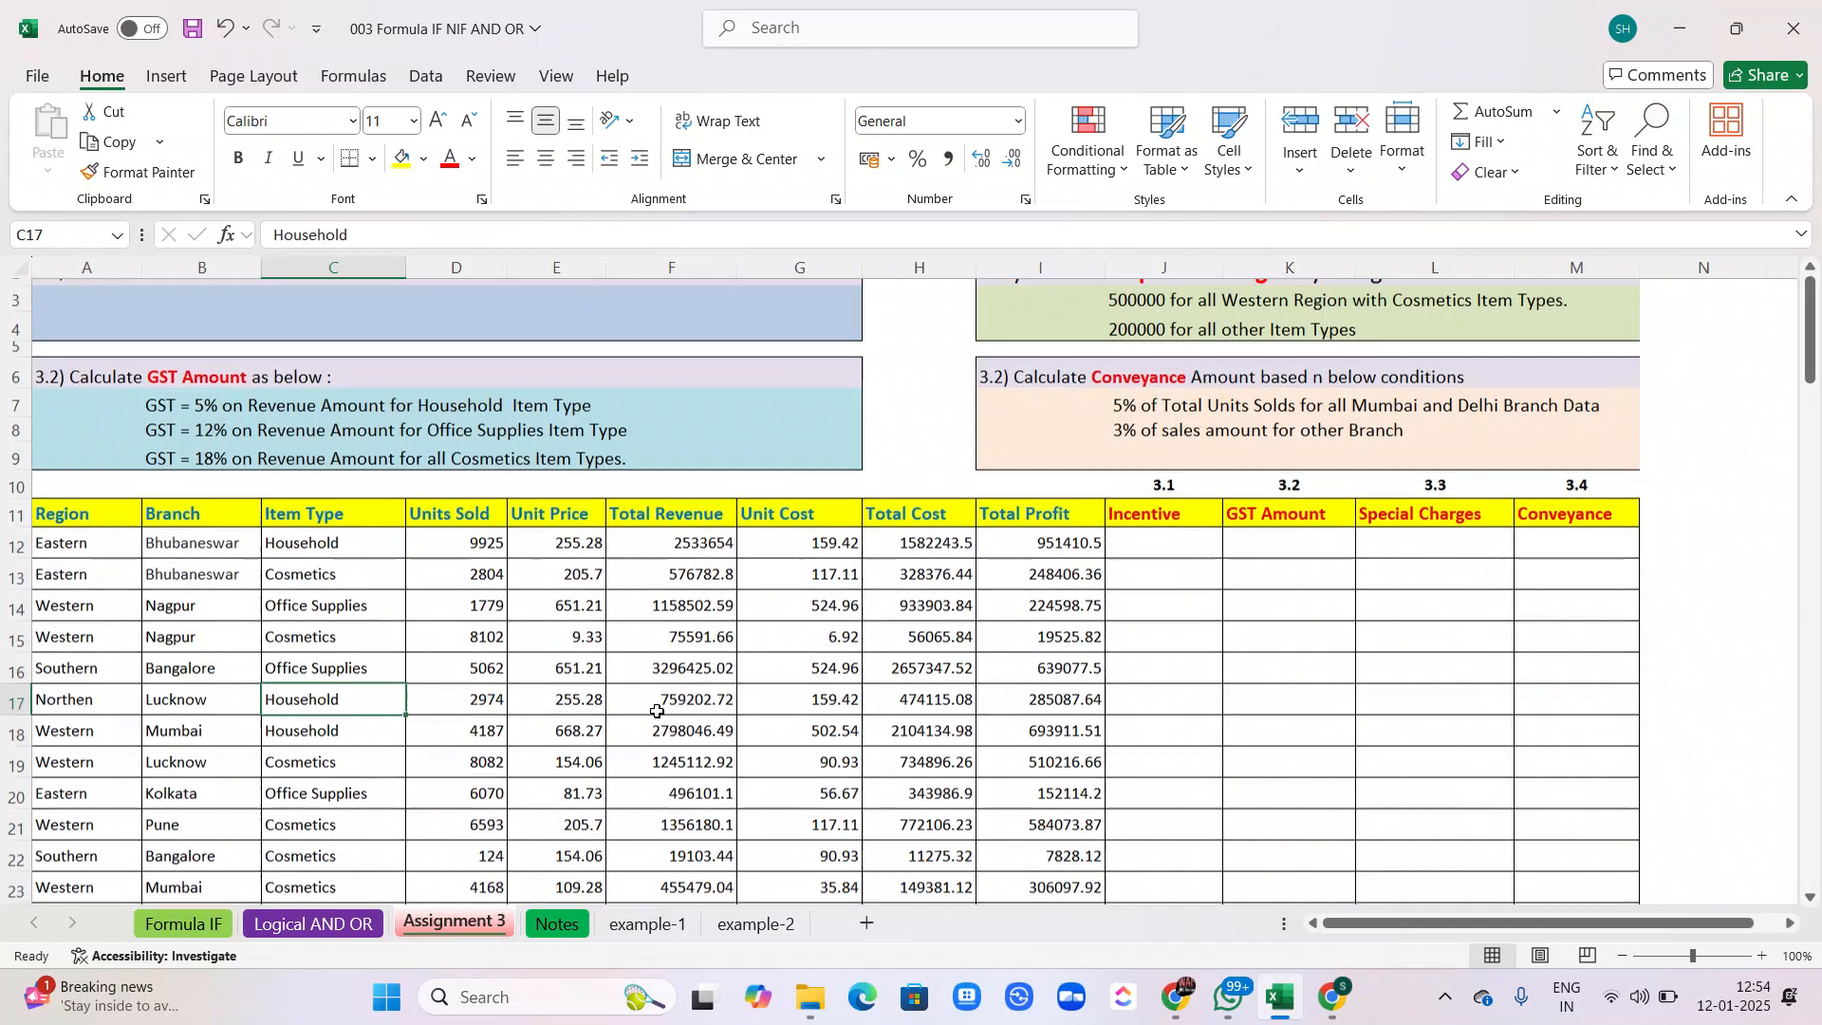
scroll(657, 712, "up", 2)
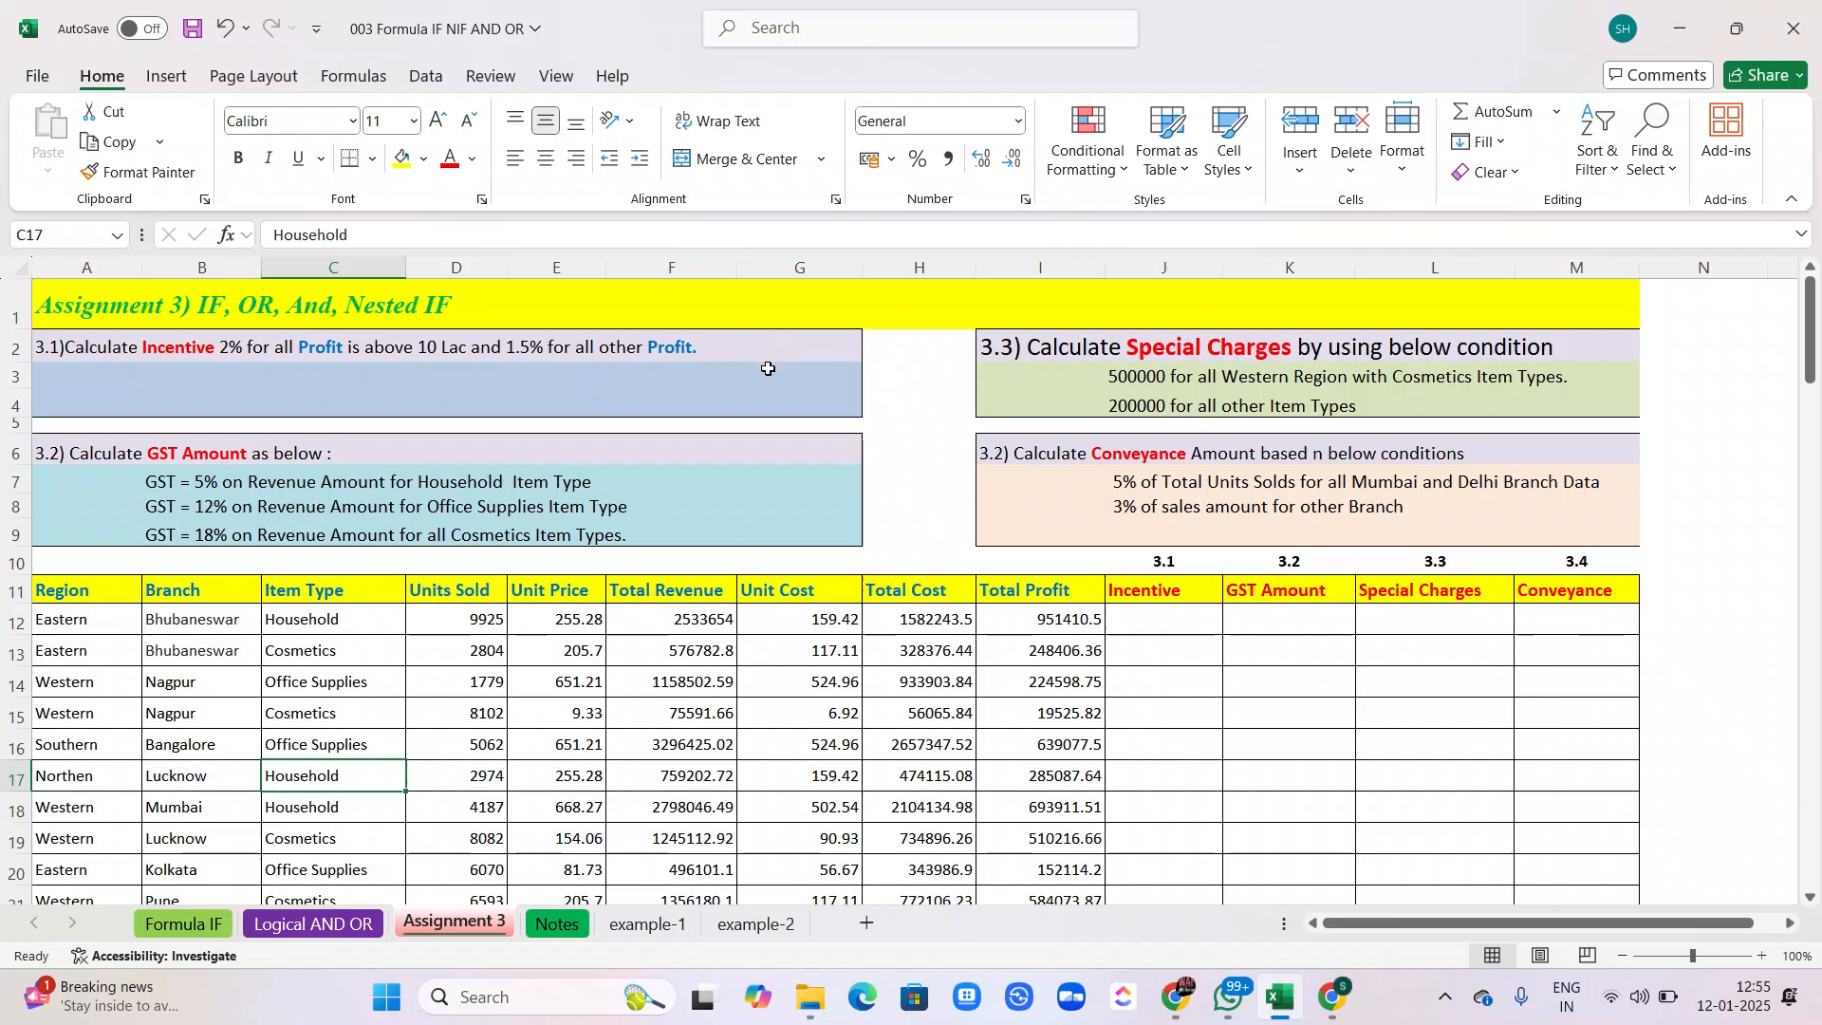
scroll(817, 531, "down", 3)
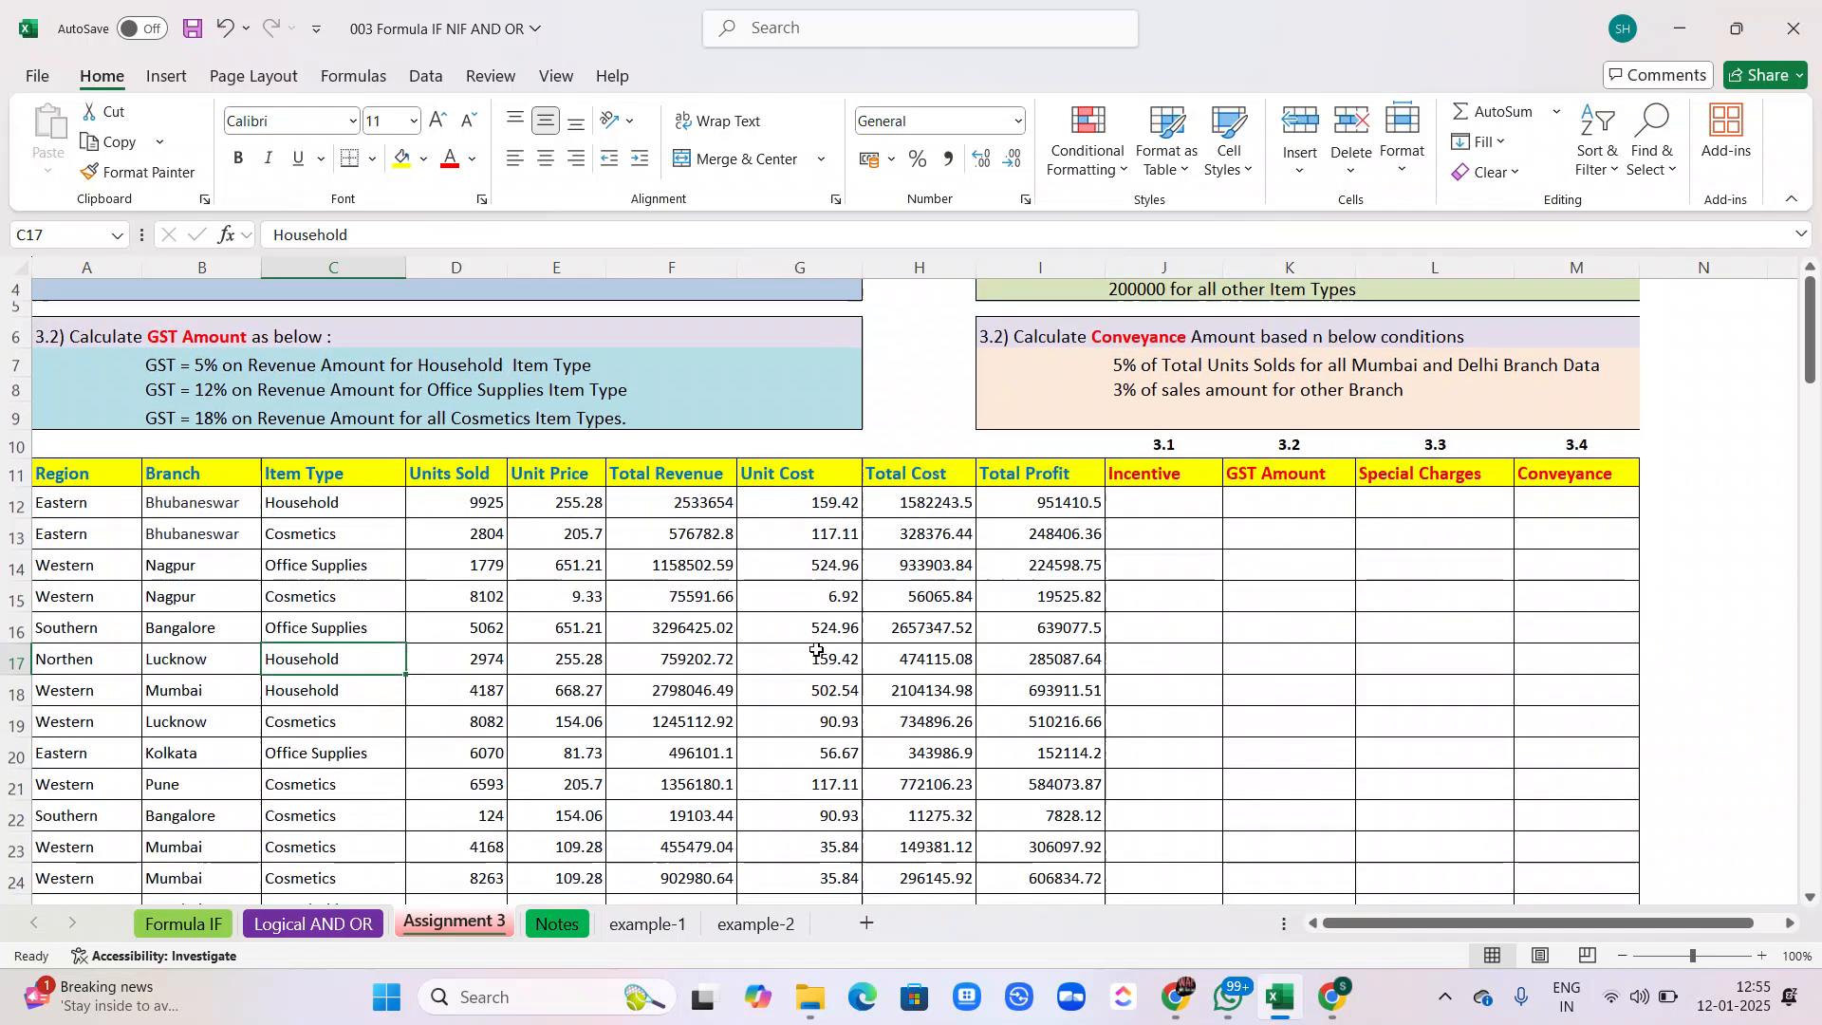
On the example-1 sheet, examine the Commission Fee formulas in F10 and F34 and the commission rates per sales location.
left_click(657, 925)
scroll(765, 680, "down", 1)
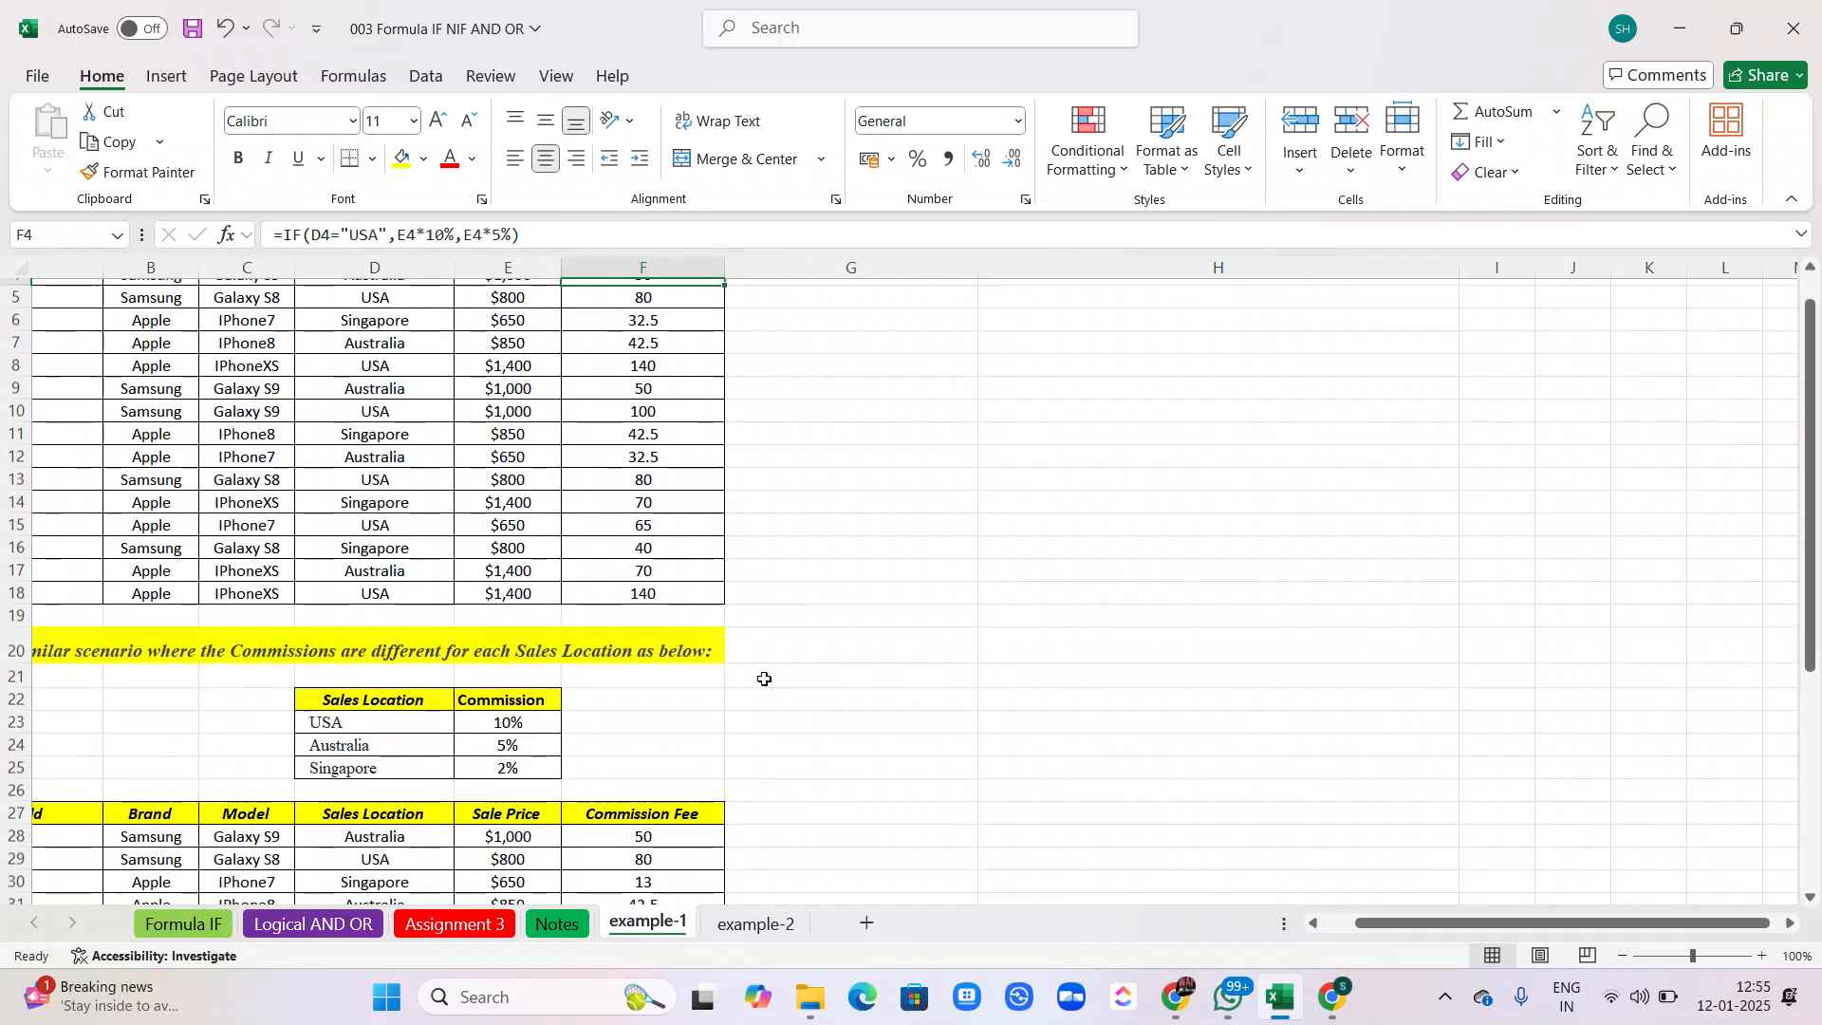
left_click(639, 409)
scroll(638, 409, "down", 3)
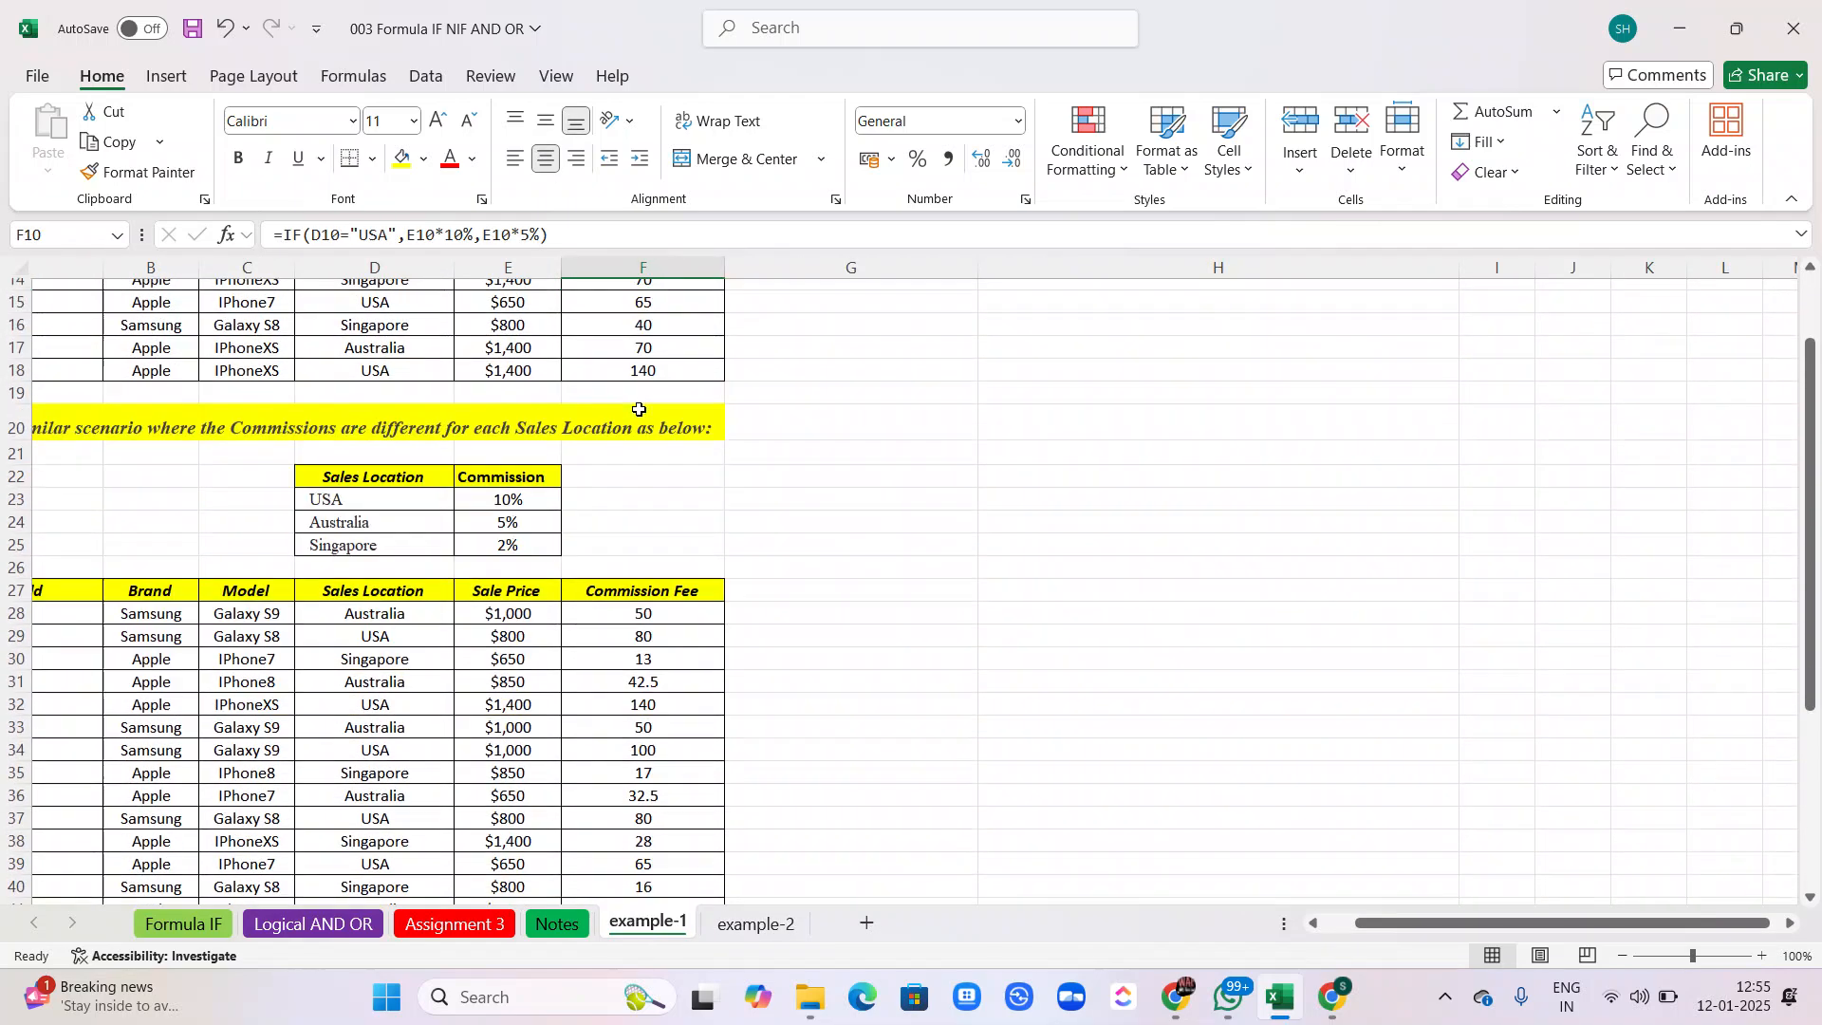
scroll(639, 410, "down", 3)
left_click(591, 510)
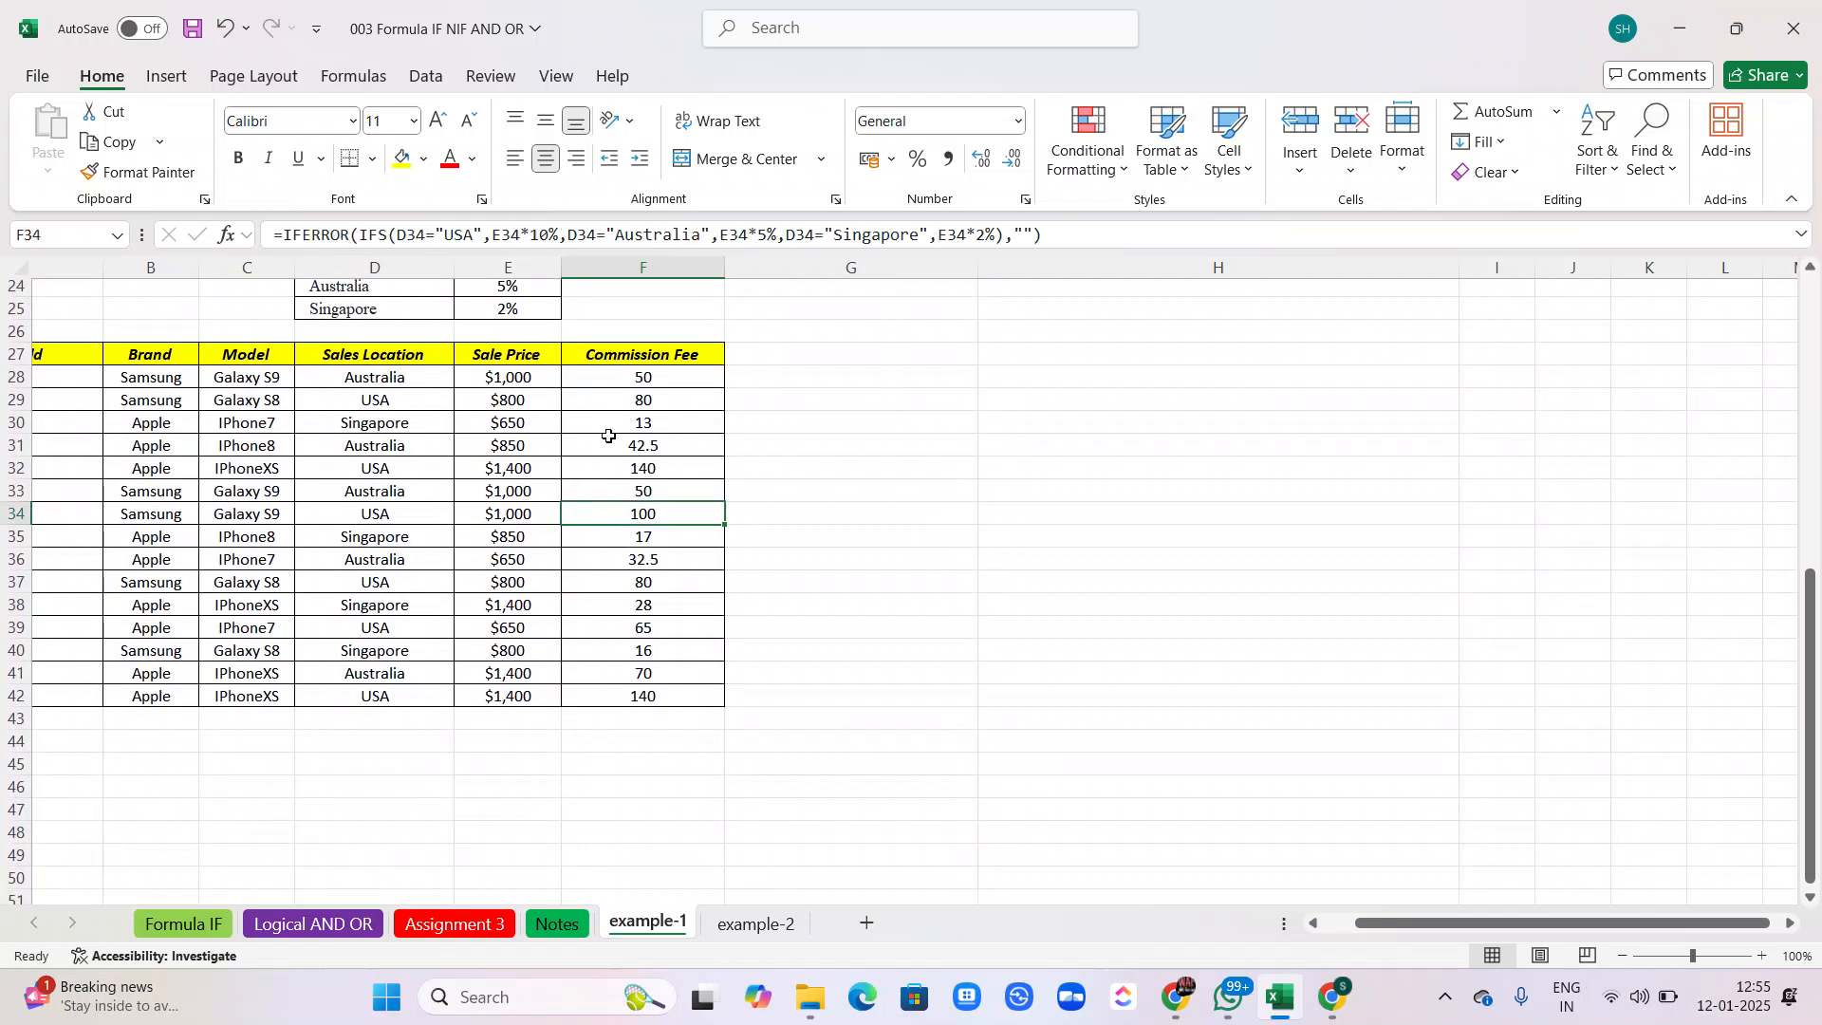
scroll(608, 436, "up", 2)
scroll(609, 436, "left", 2)
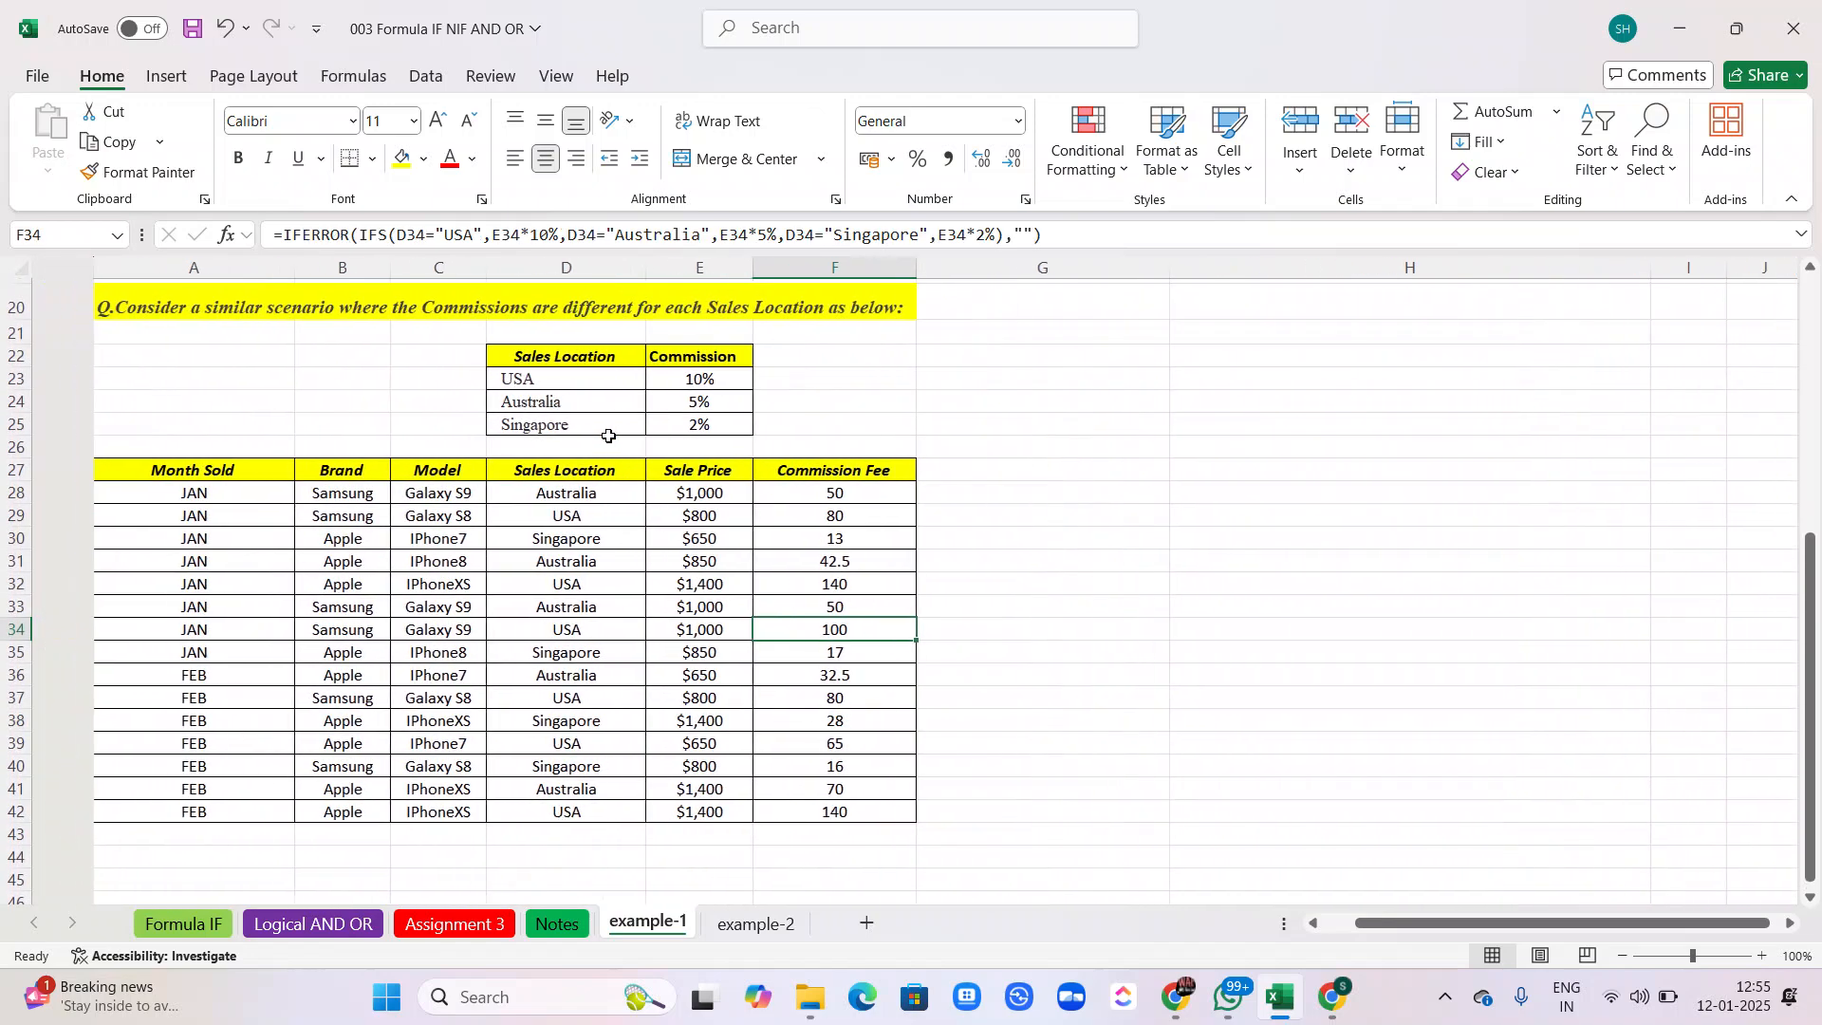
scroll(609, 435, "right", 1)
scroll(608, 436, "up", 3)
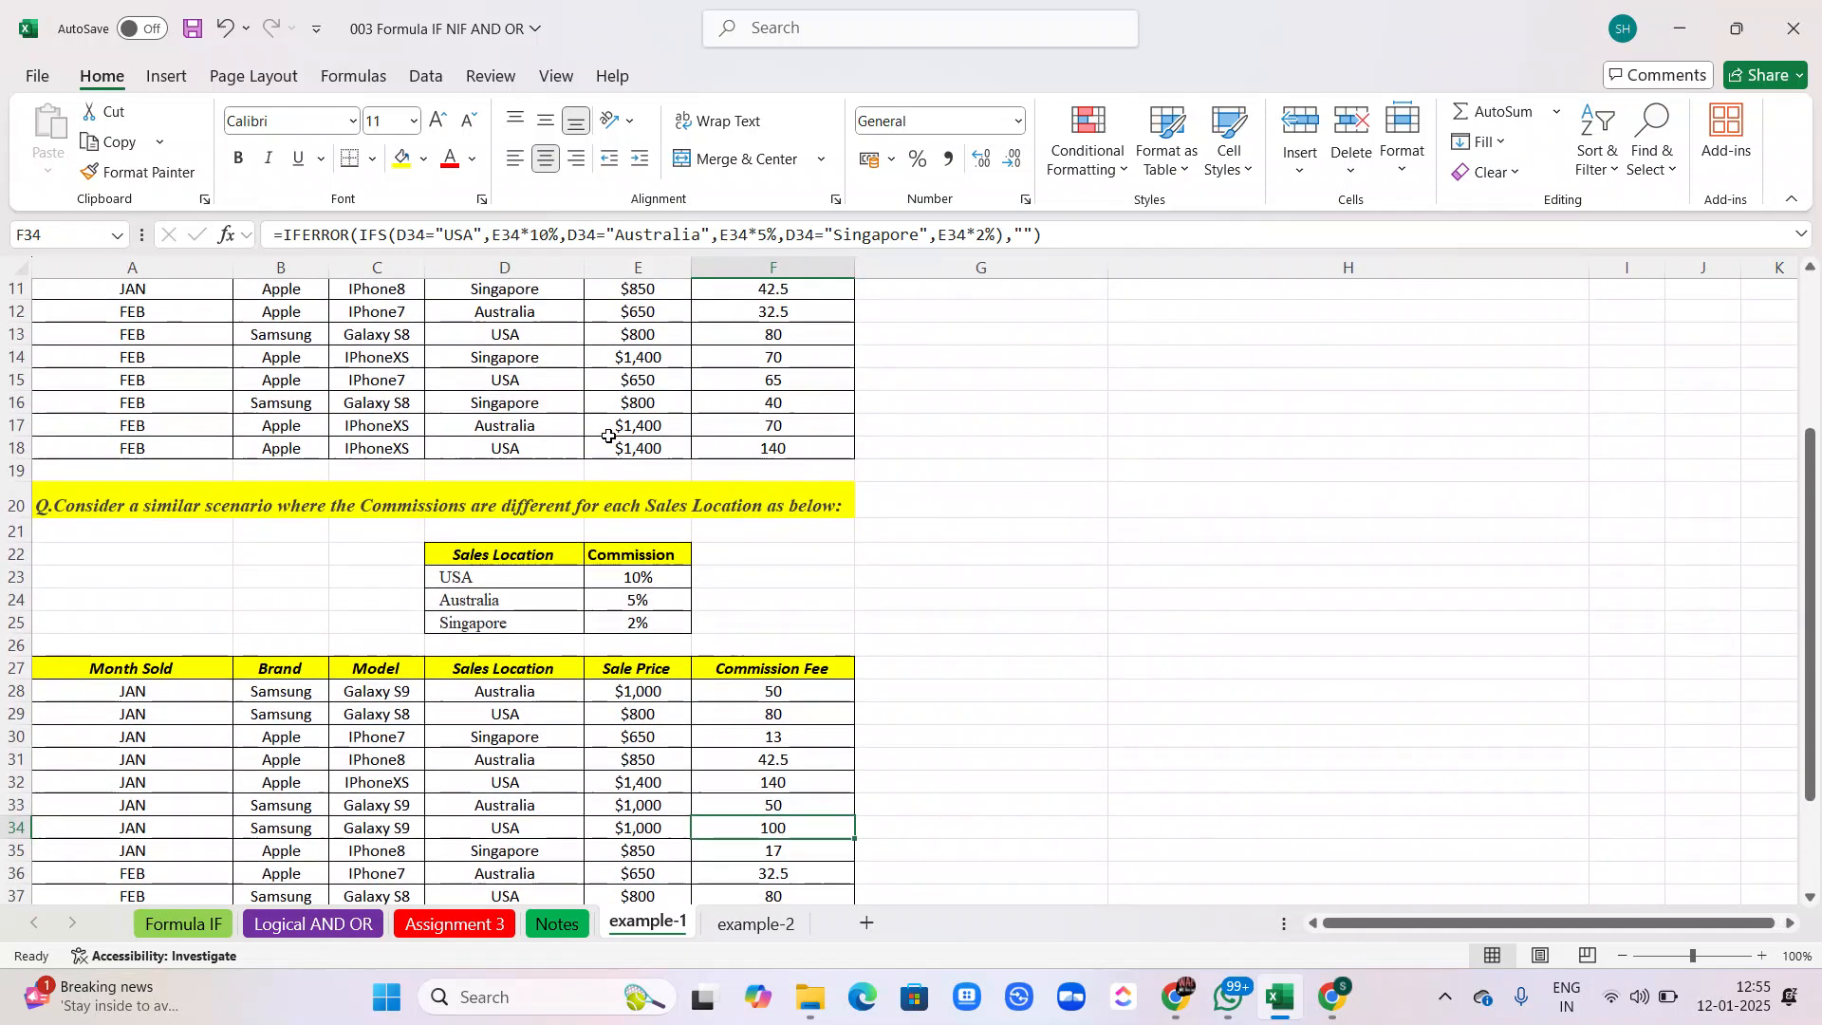
On the example-2 sheet, examine the Bonus formula in D4 and the Amount formula in D13.
scroll(609, 436, "up", 2)
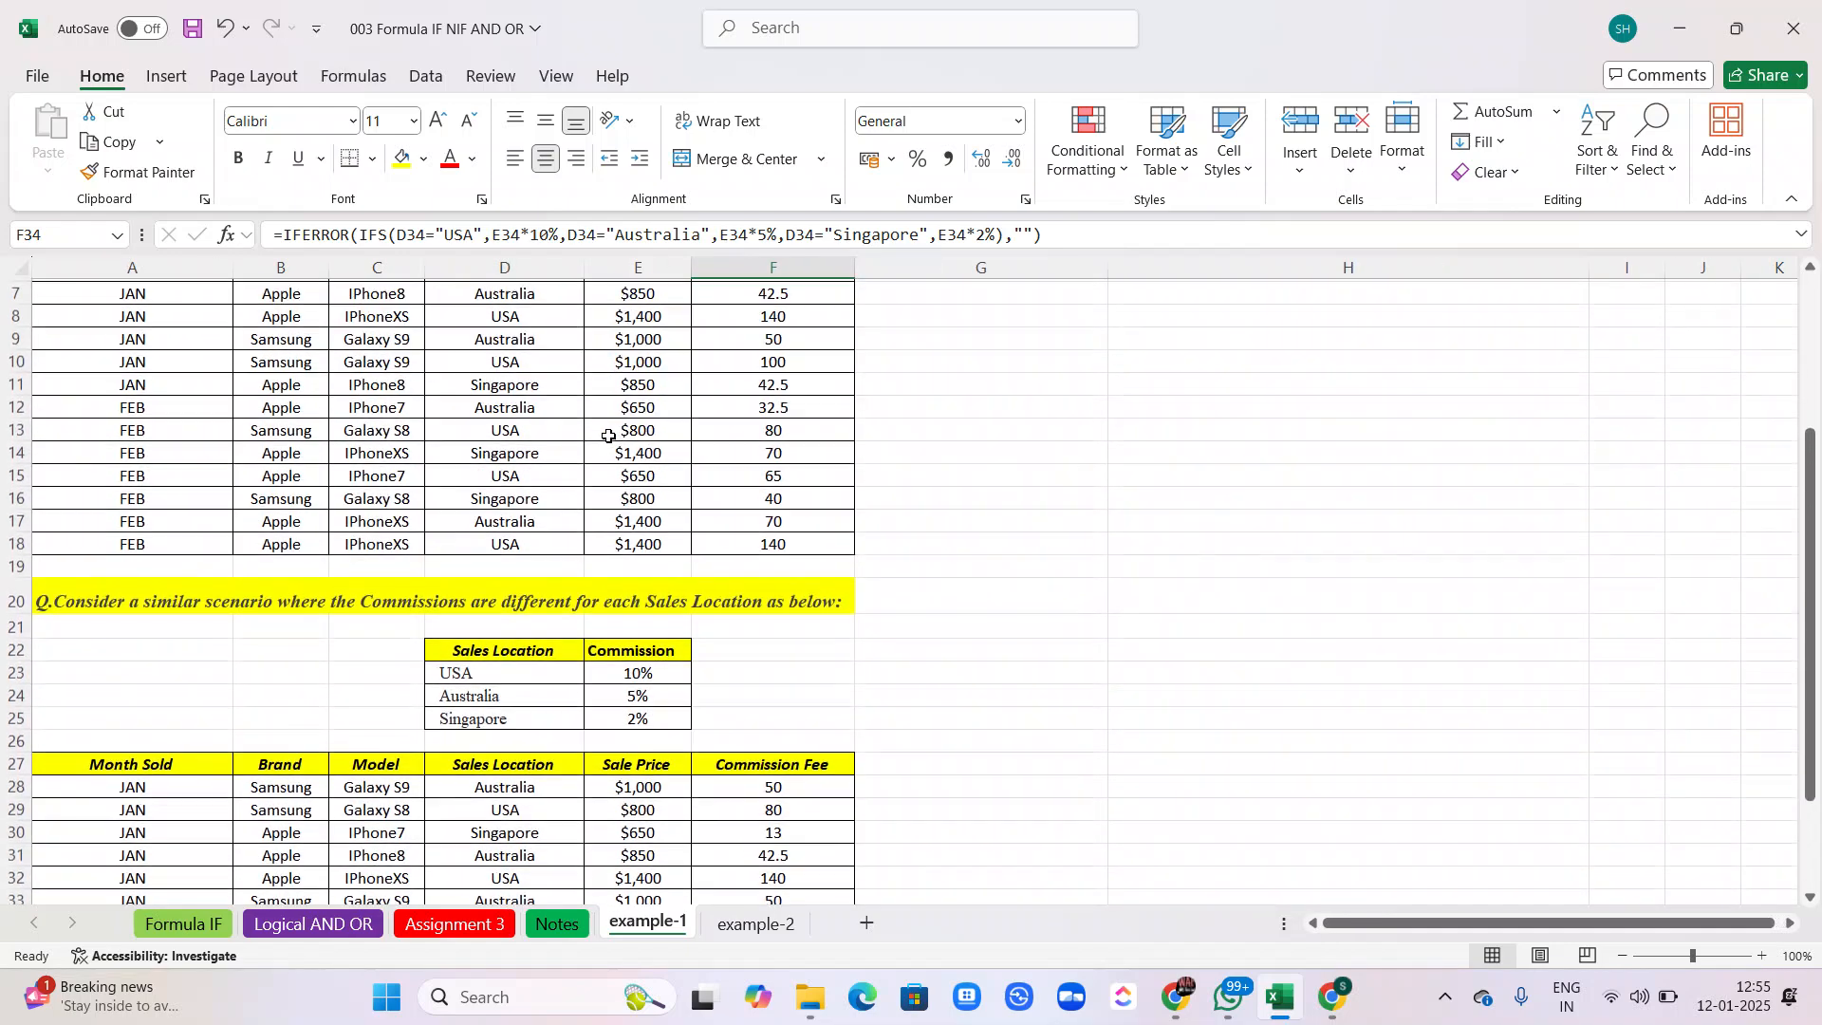
left_click(757, 924)
left_click(675, 432)
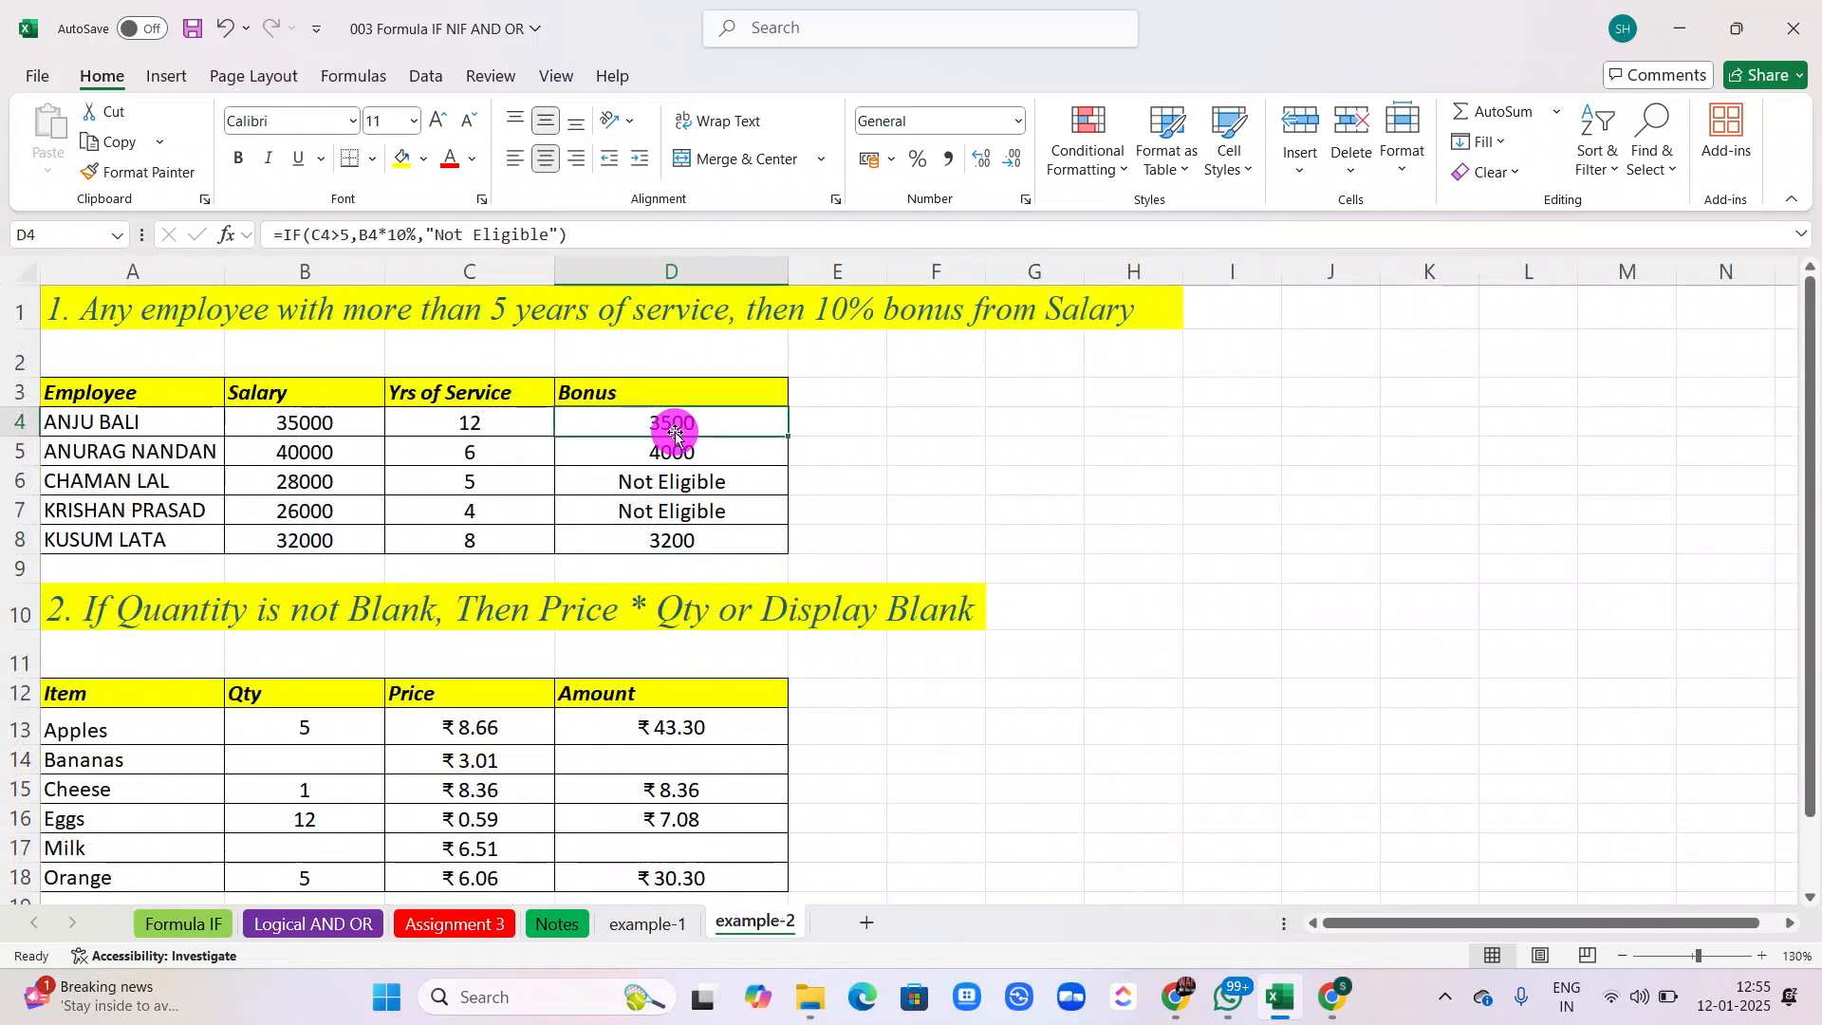
scroll(675, 432, "down", 3)
left_click(670, 401)
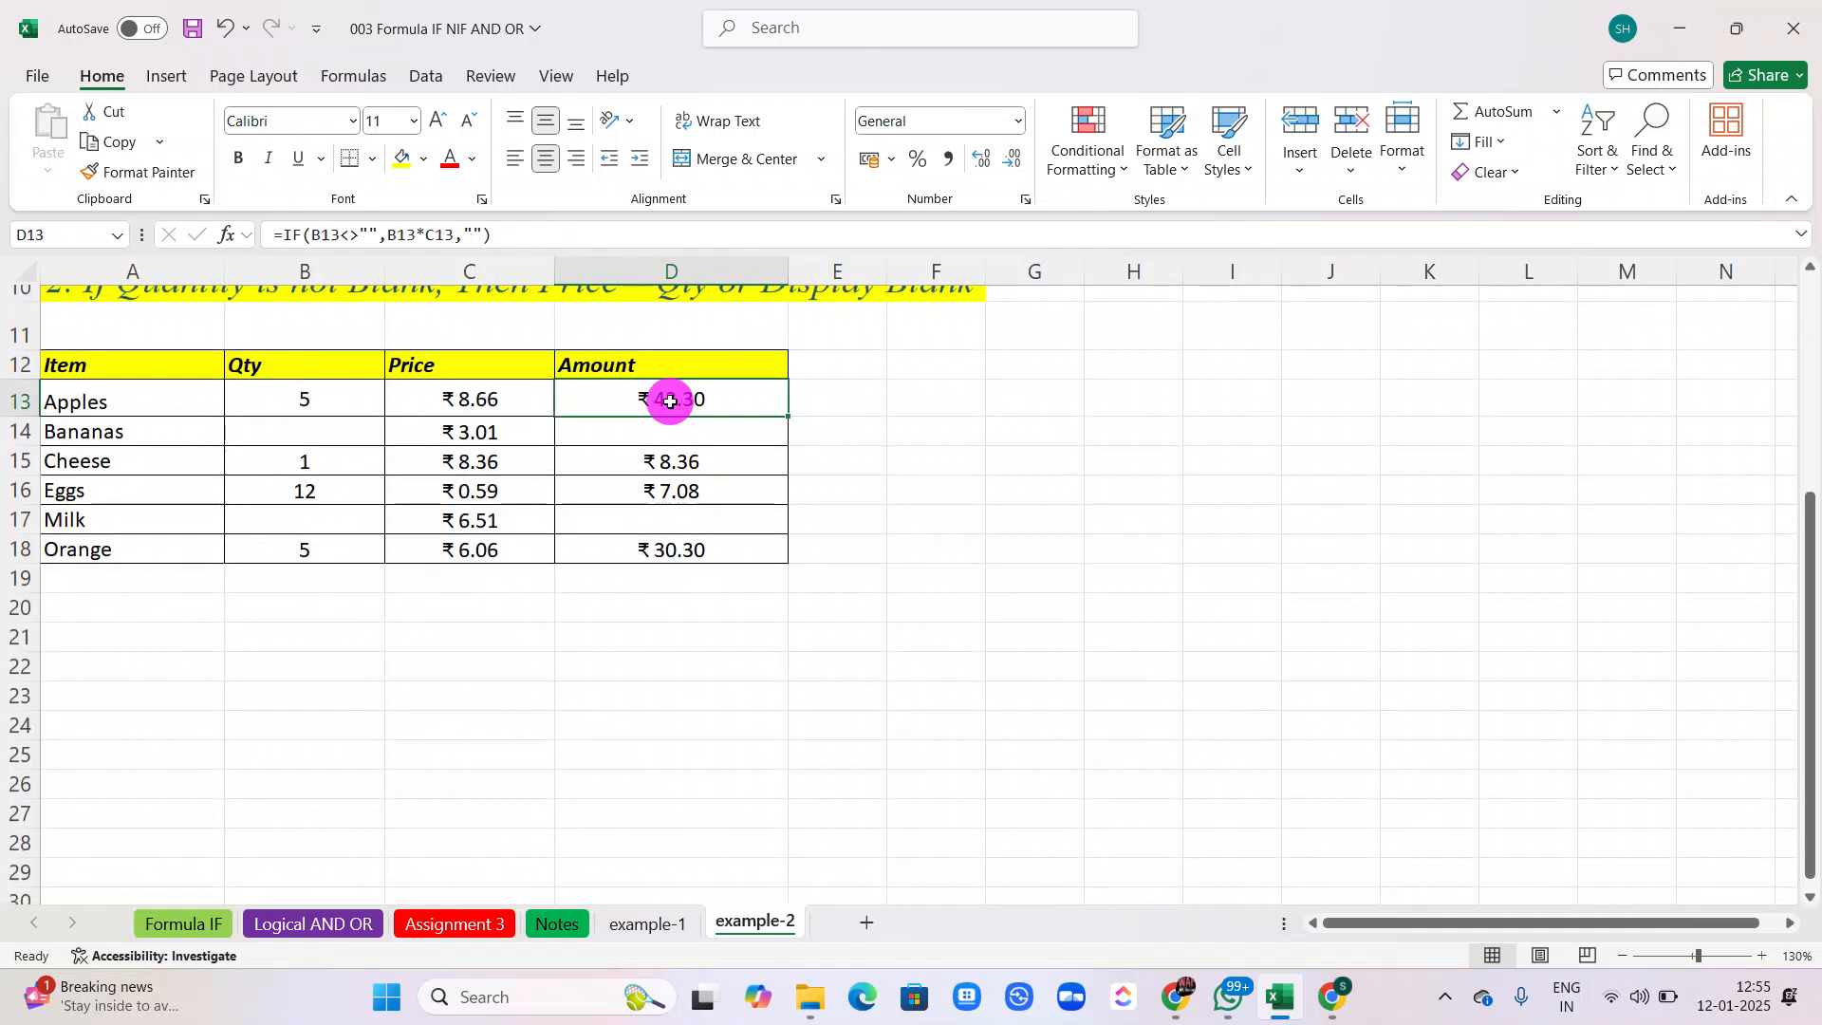
scroll(670, 399, "down", 2)
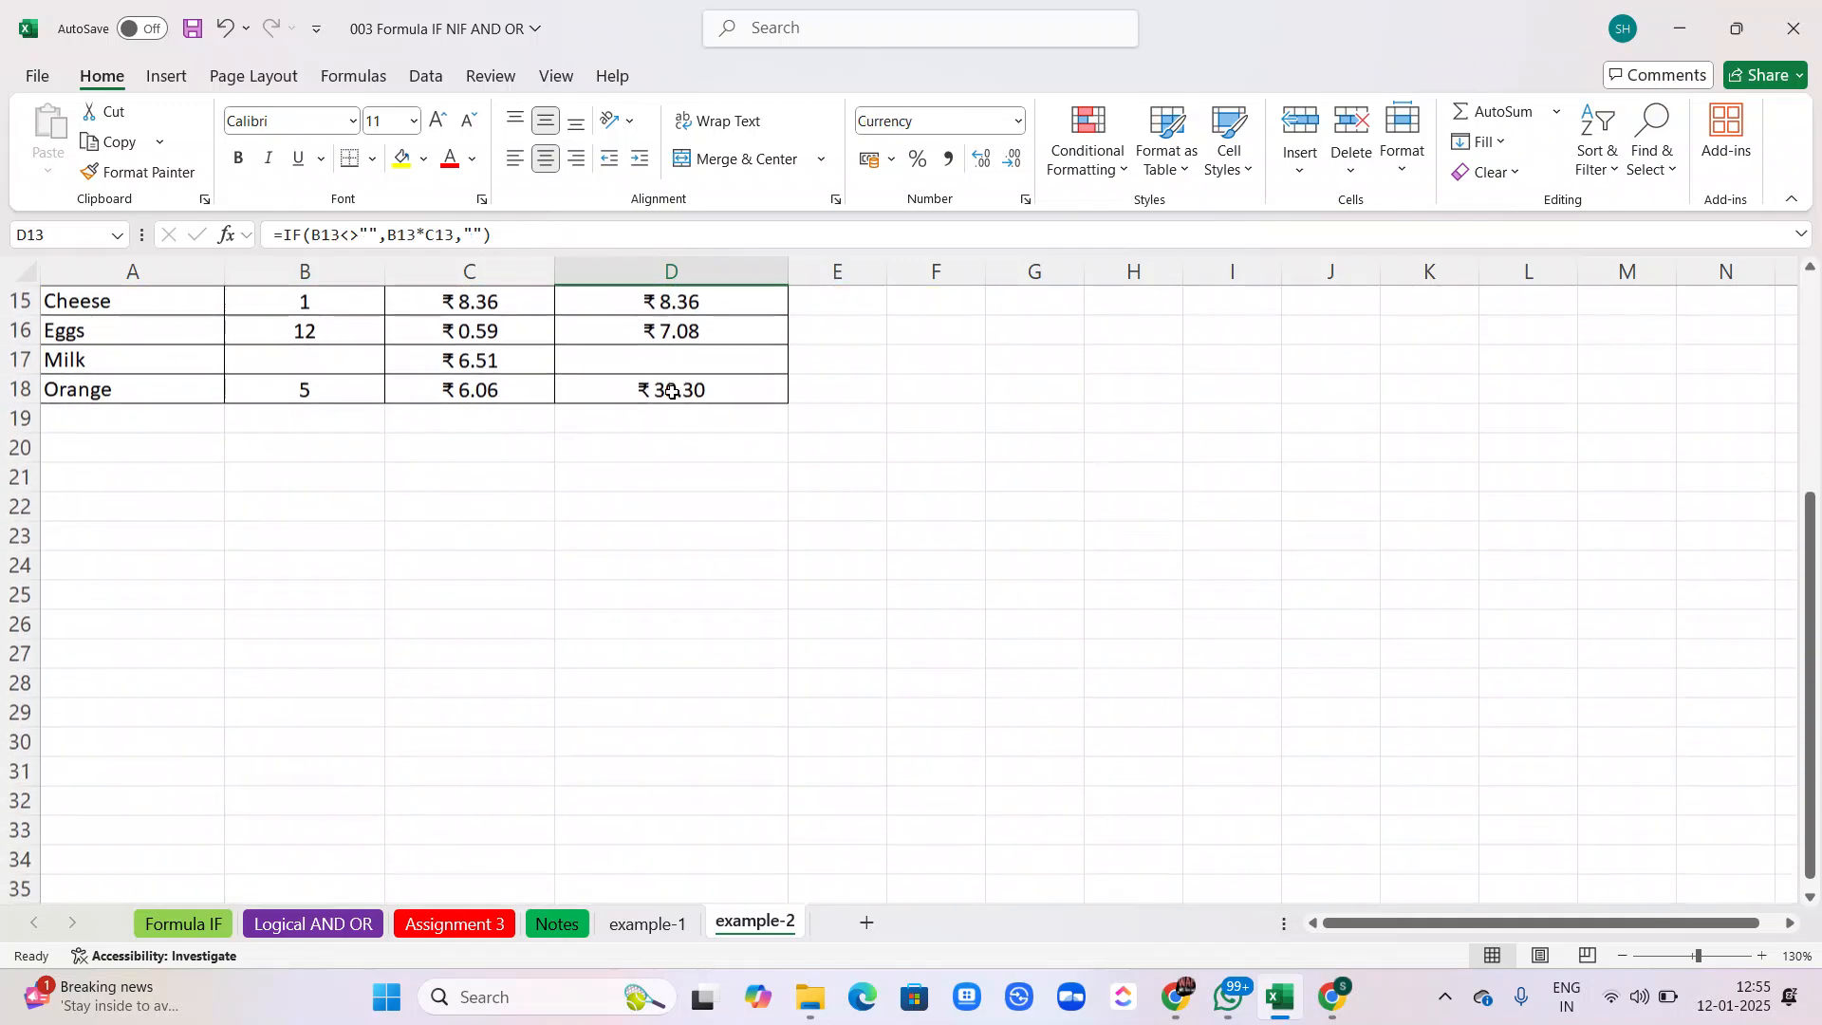
scroll(671, 389, "up", 5)
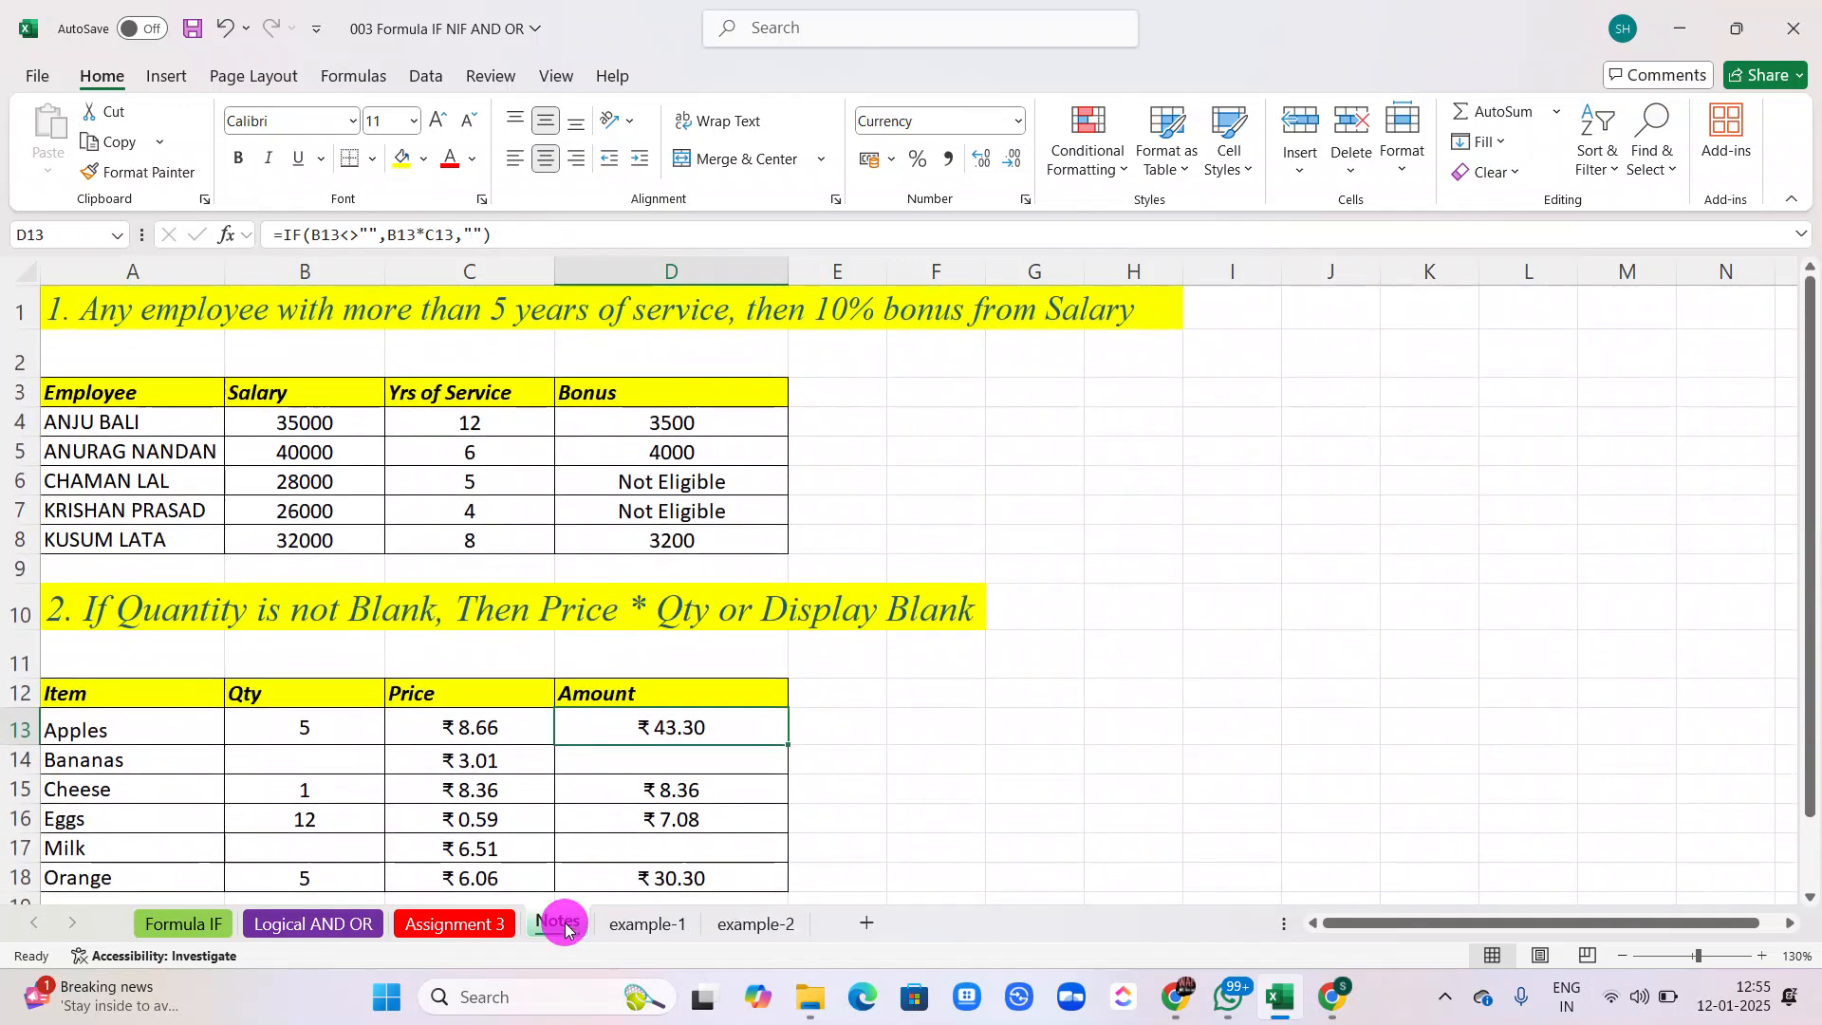
Revisit the operator table on the Notes sheet, then examine the Assignment 3 conditions and its Incentive, GST Amount, Special Charges and Conveyance columns.
left_click(562, 924)
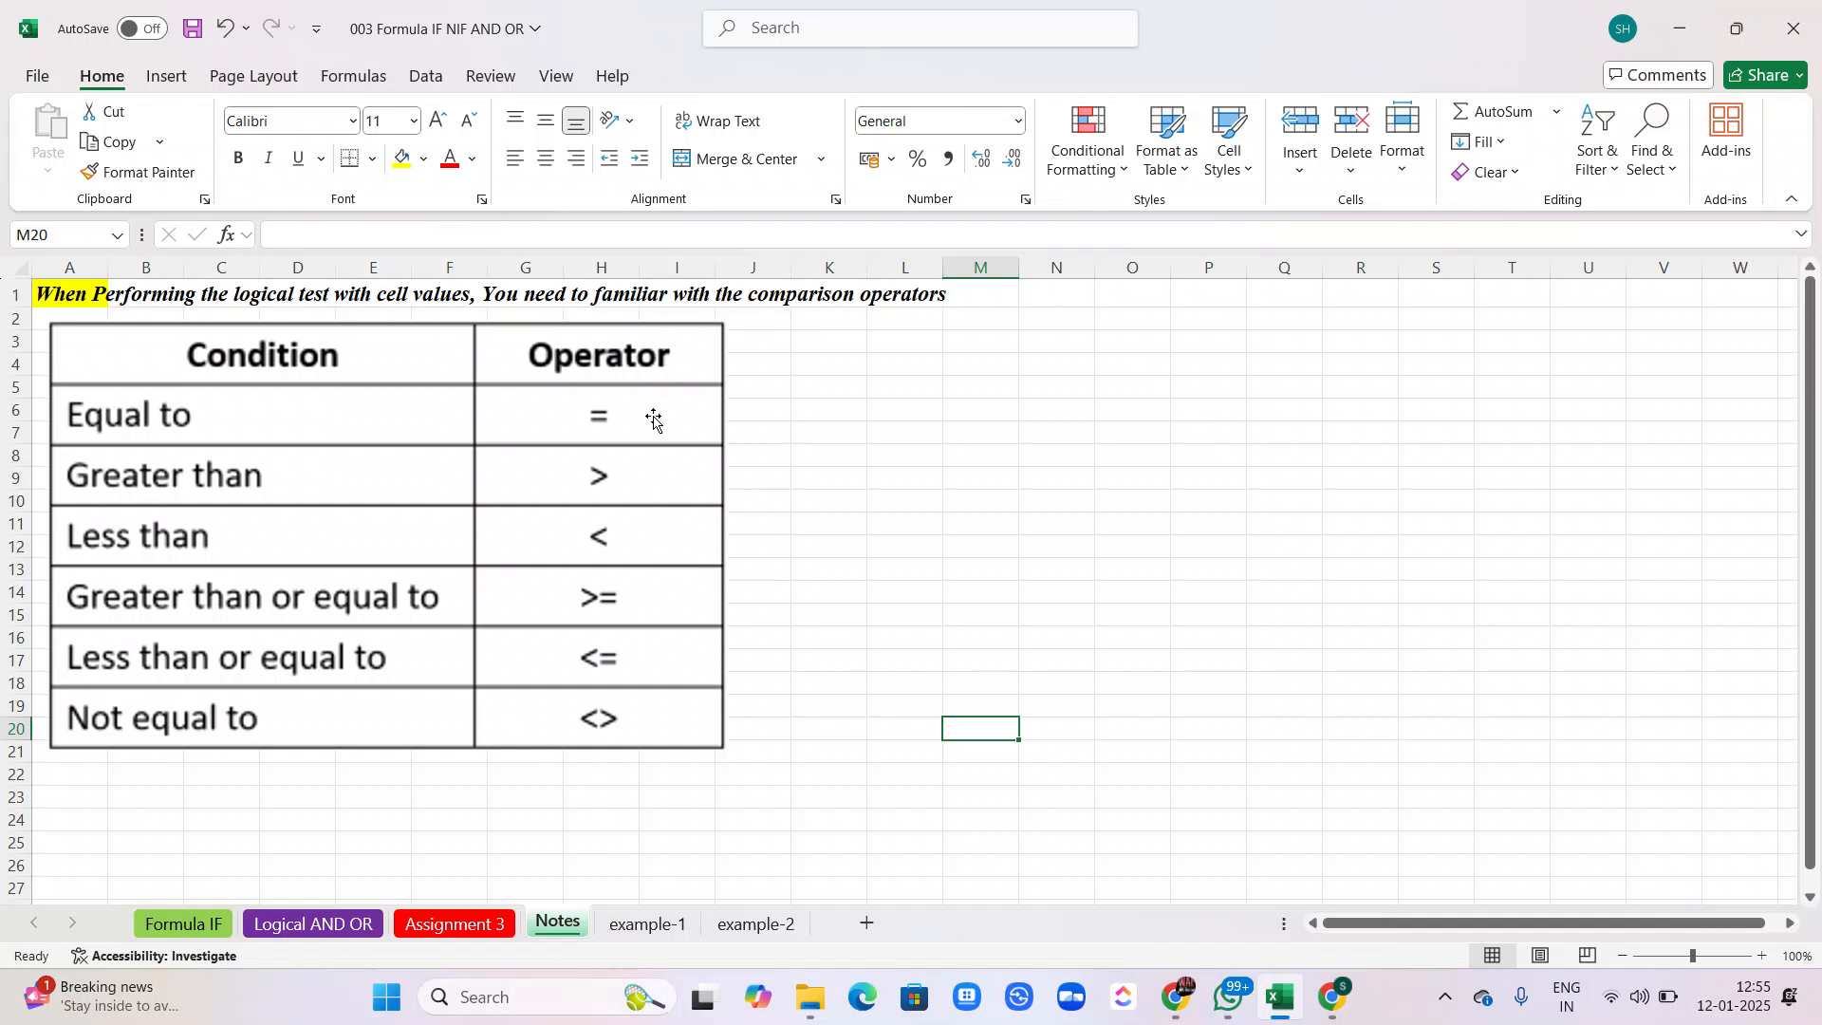
left_click(475, 930)
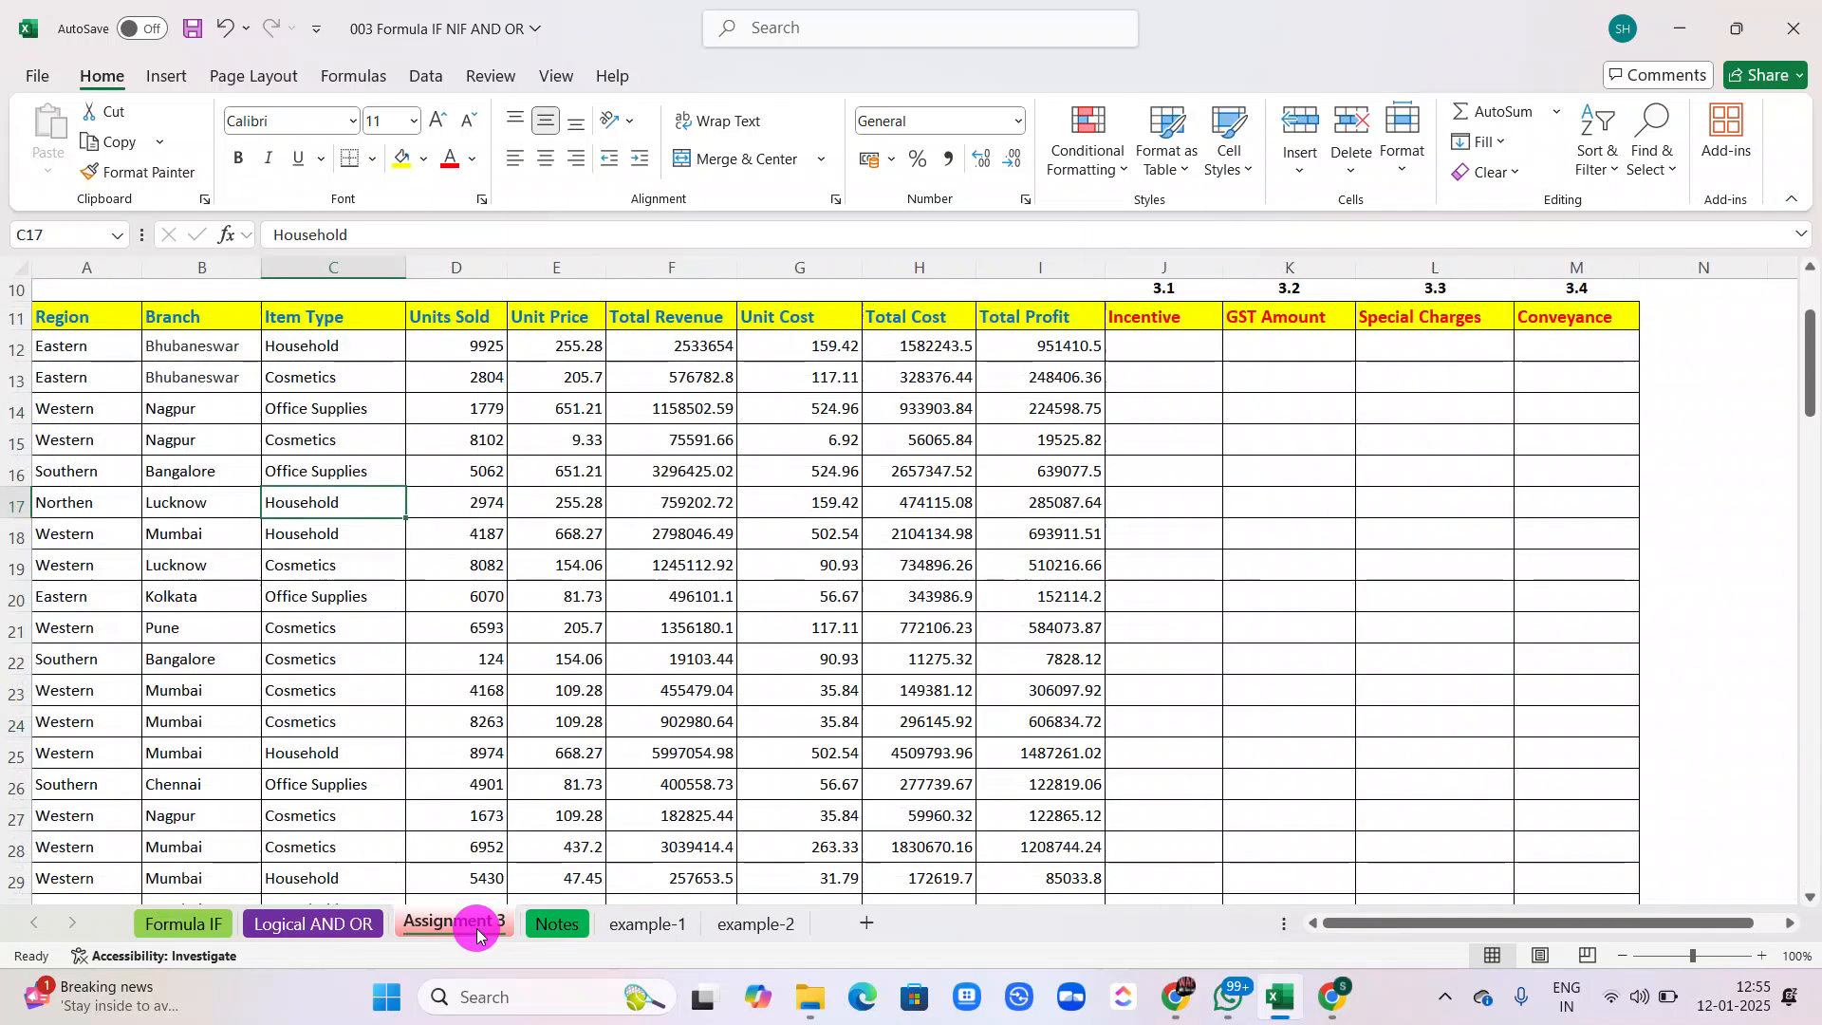
scroll(662, 672, "right", 4)
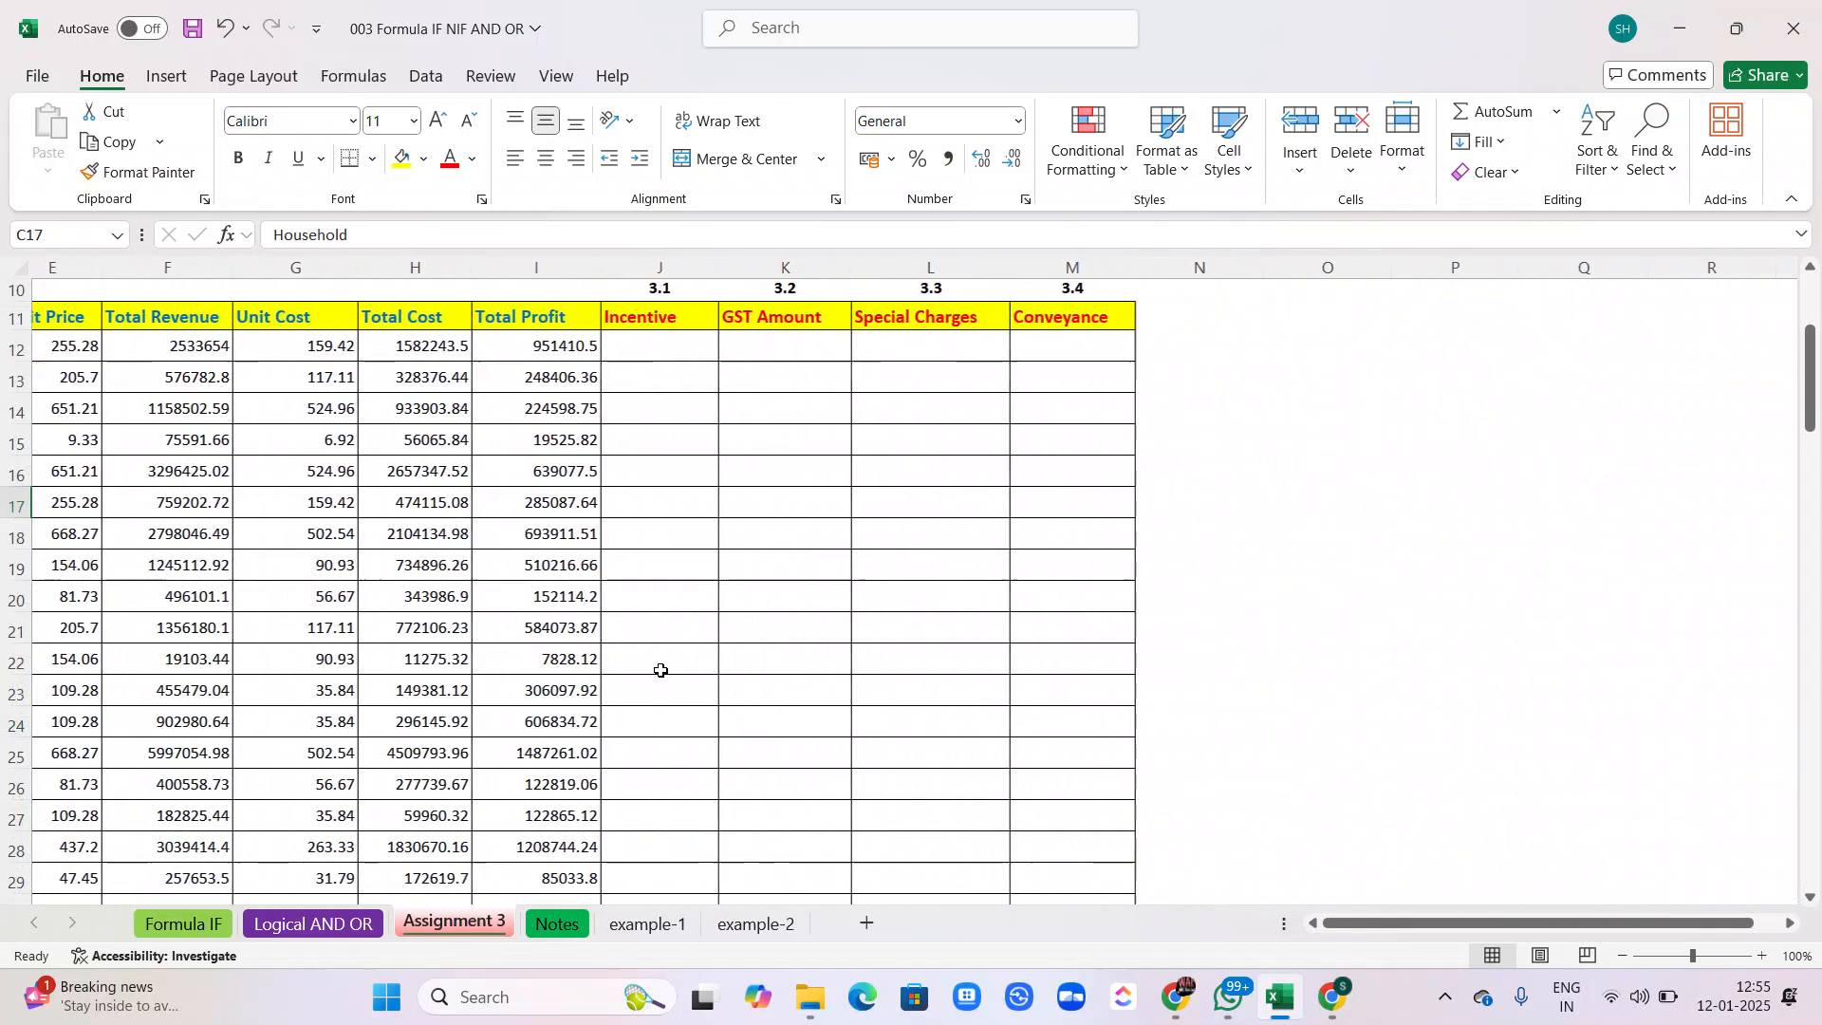
scroll(662, 671, "up", 3)
scroll(661, 671, "left", 4)
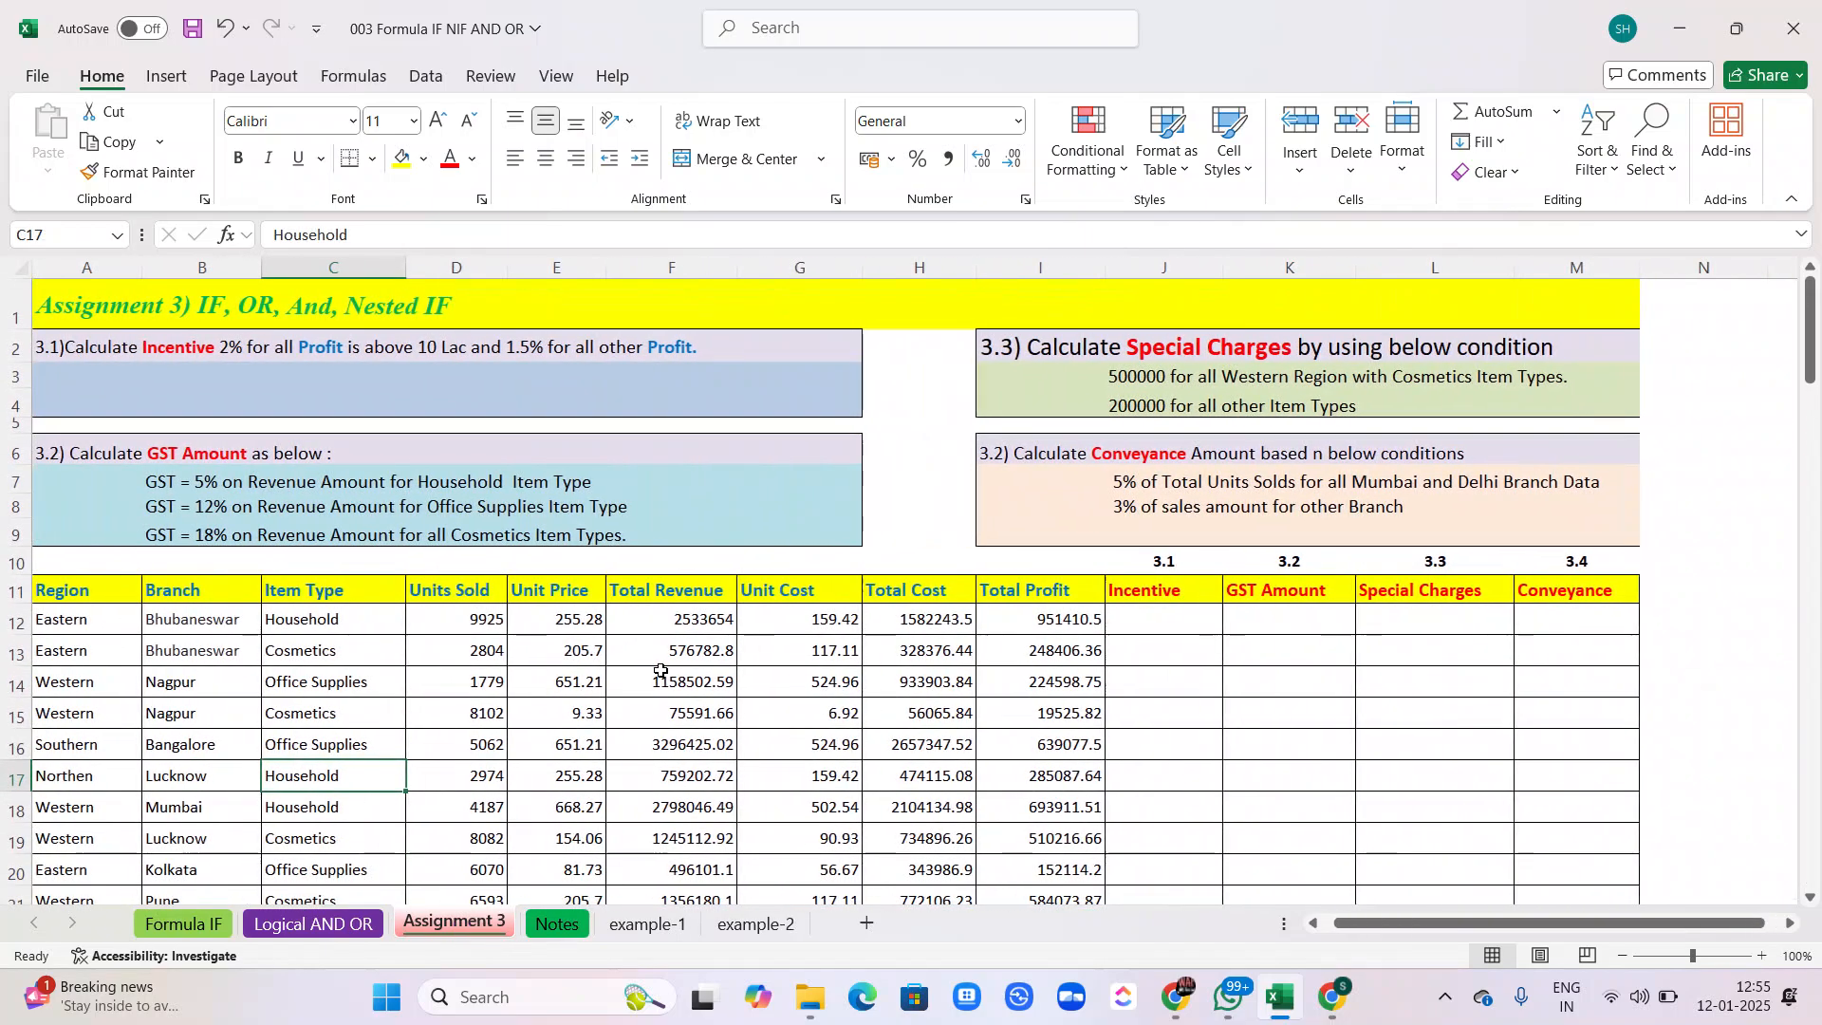
scroll(662, 671, "down", 3)
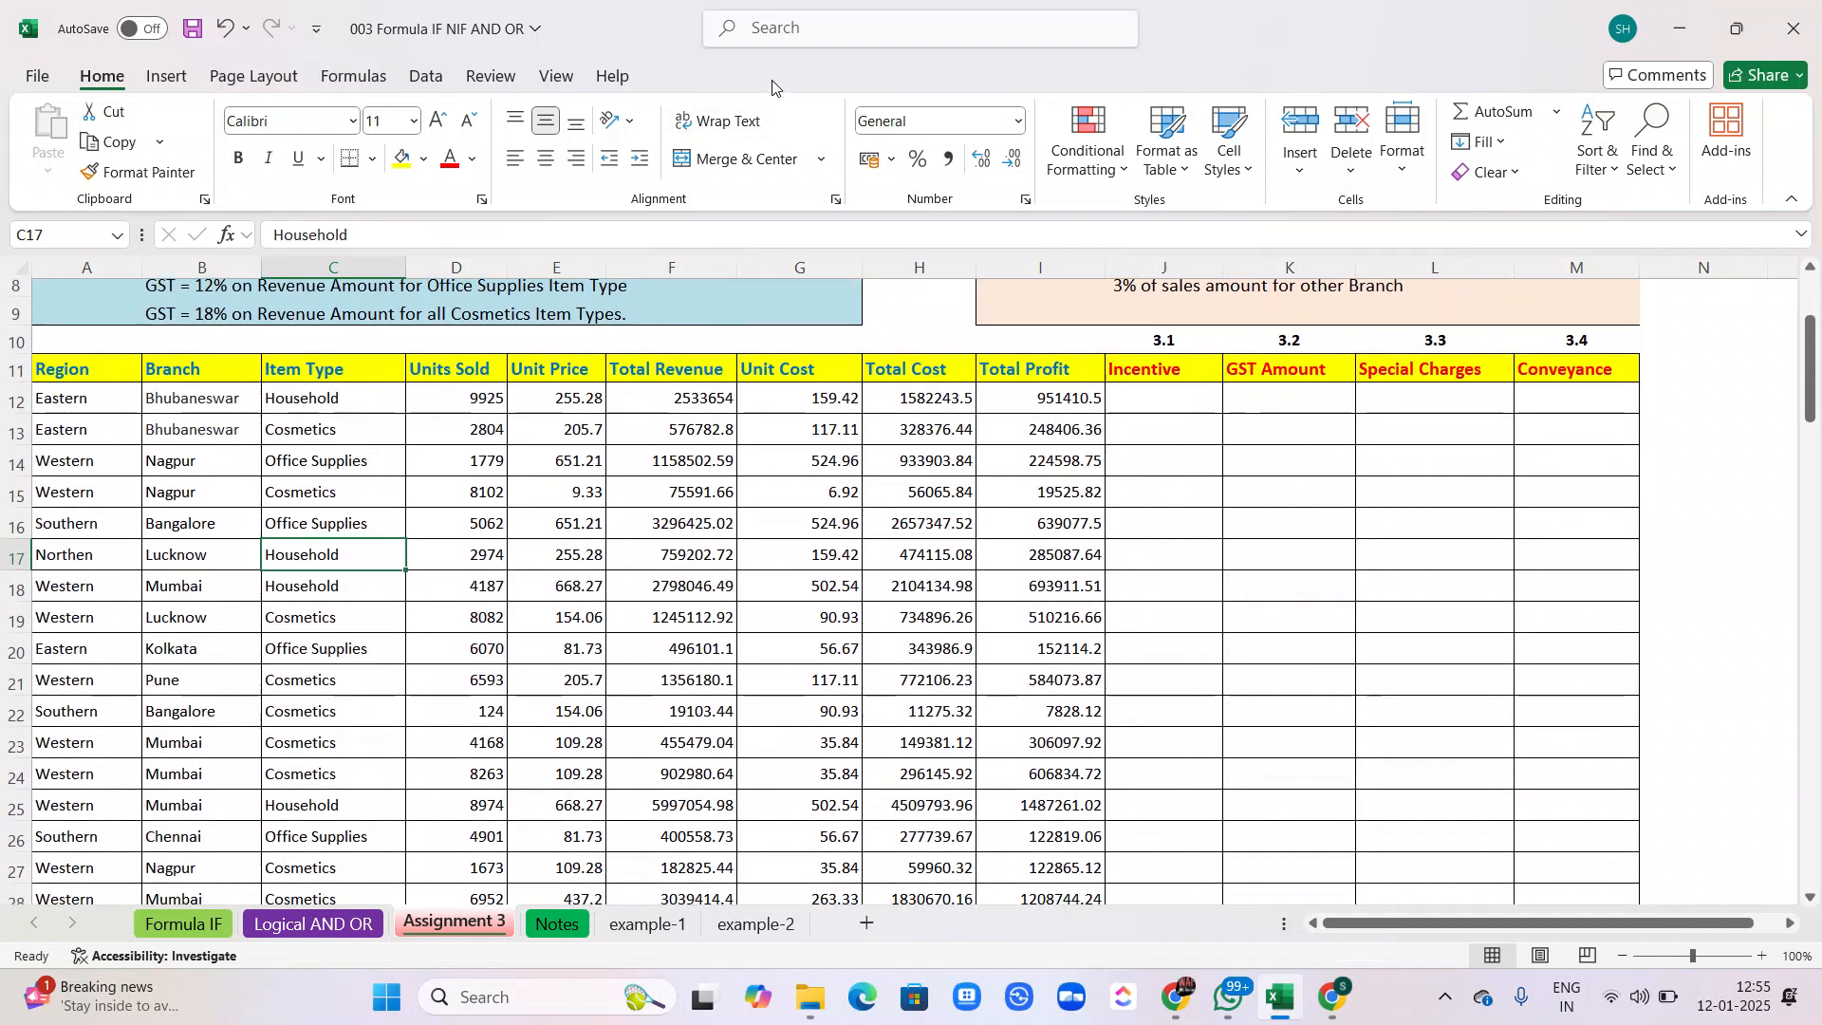